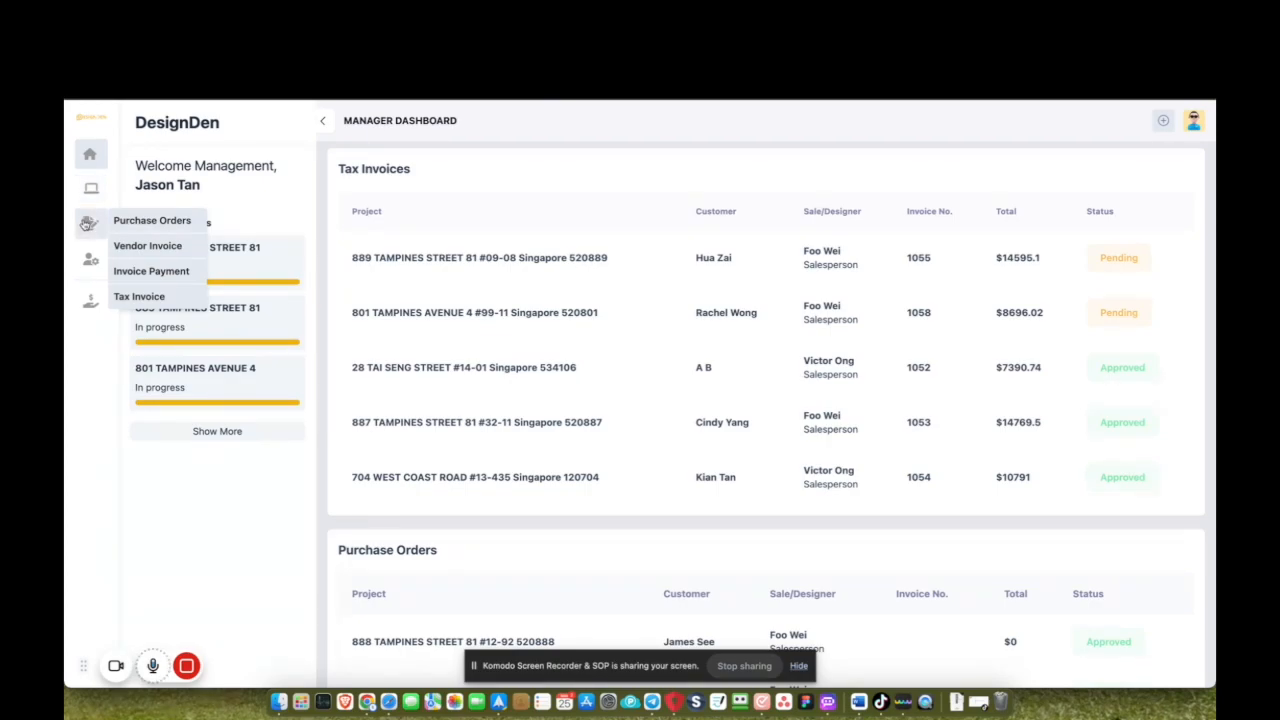
From Manage Leads, start a new contact and enter the customer's first and last name.
{"action": "mouse_move", "coordinate": [90, 260]}
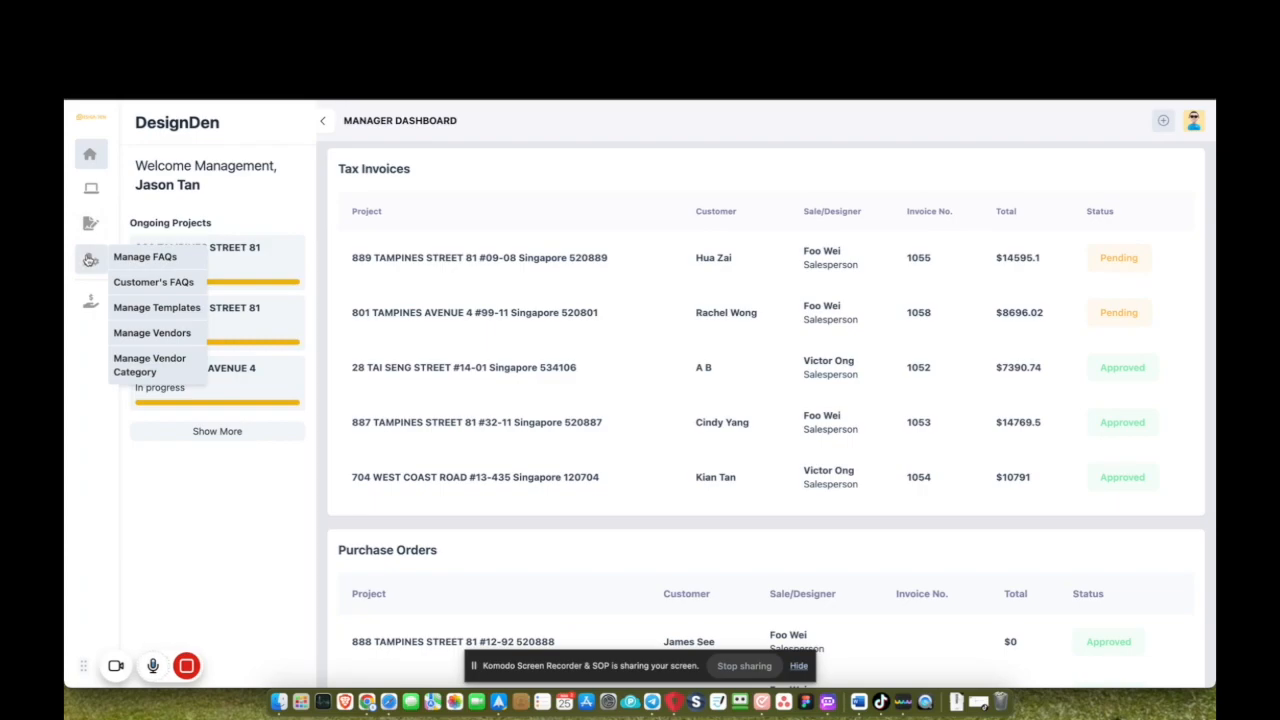
{"action": "mouse_move", "coordinate": [90, 300]}
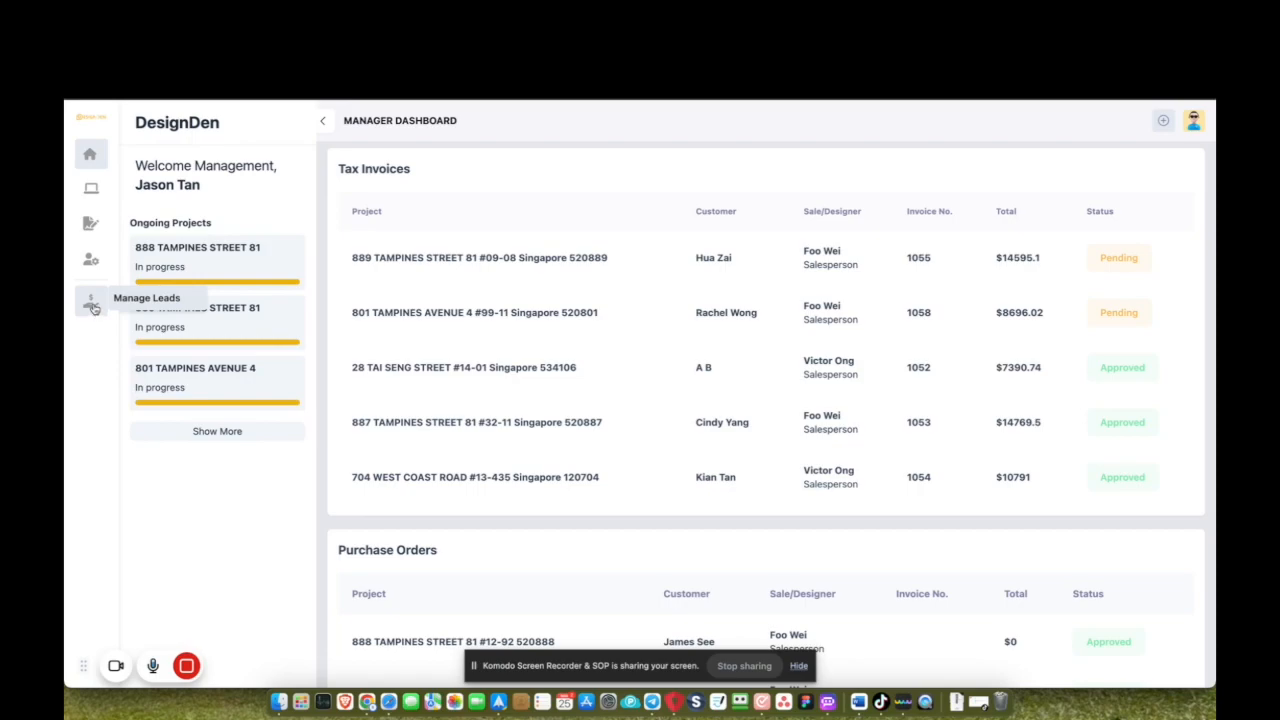
{"action": "left_click", "coordinate": [139, 298]}
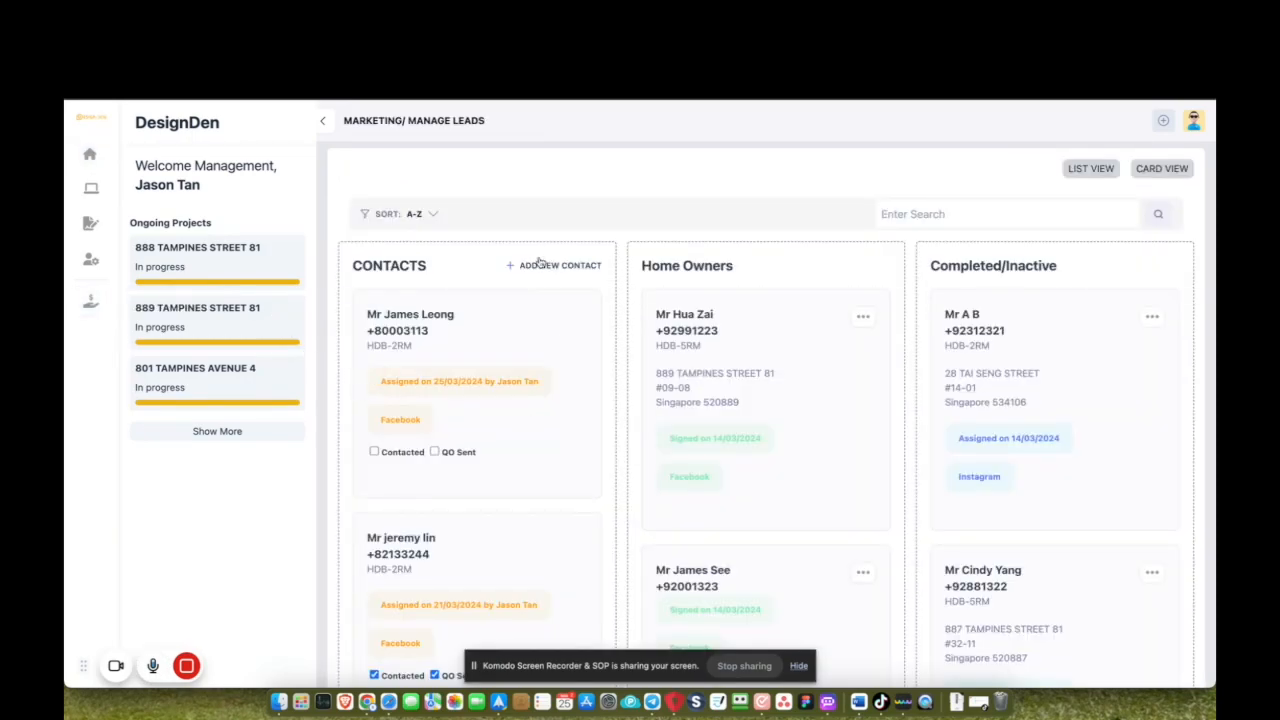
{"action": "left_click", "coordinate": [536, 266]}
{"action": "left_click", "coordinate": [484, 392]}
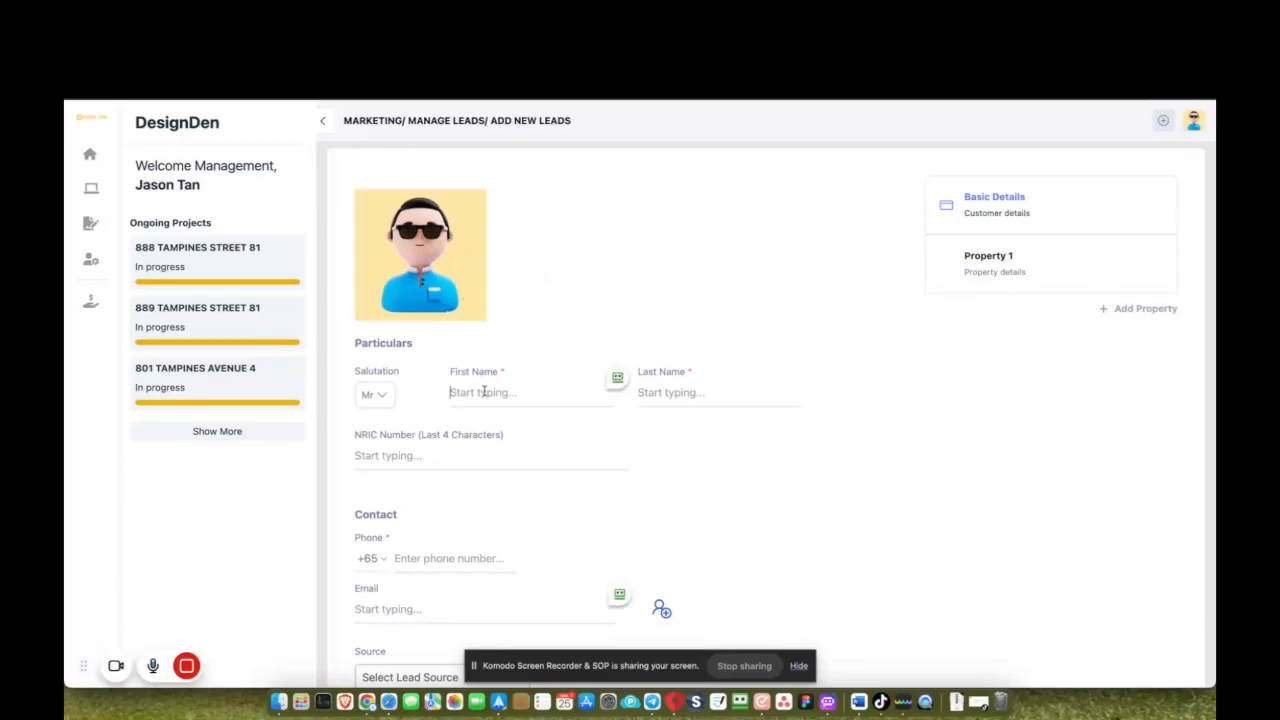
{"action": "type", "text": "alice"}
{"action": "key", "text": "Tab"}
{"action": "type", "text": "T"}
Enter the customer's phone number and set the lead source to Facebook.
{"action": "left_click", "coordinate": [414, 557]}
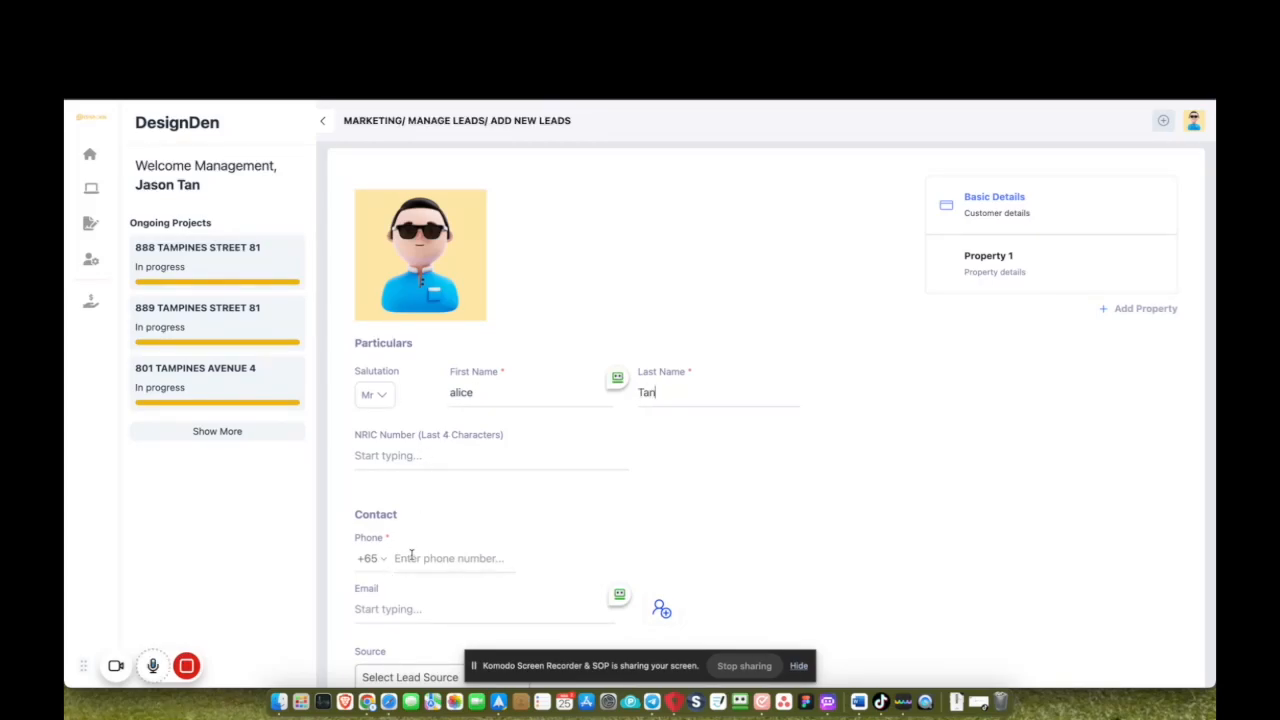
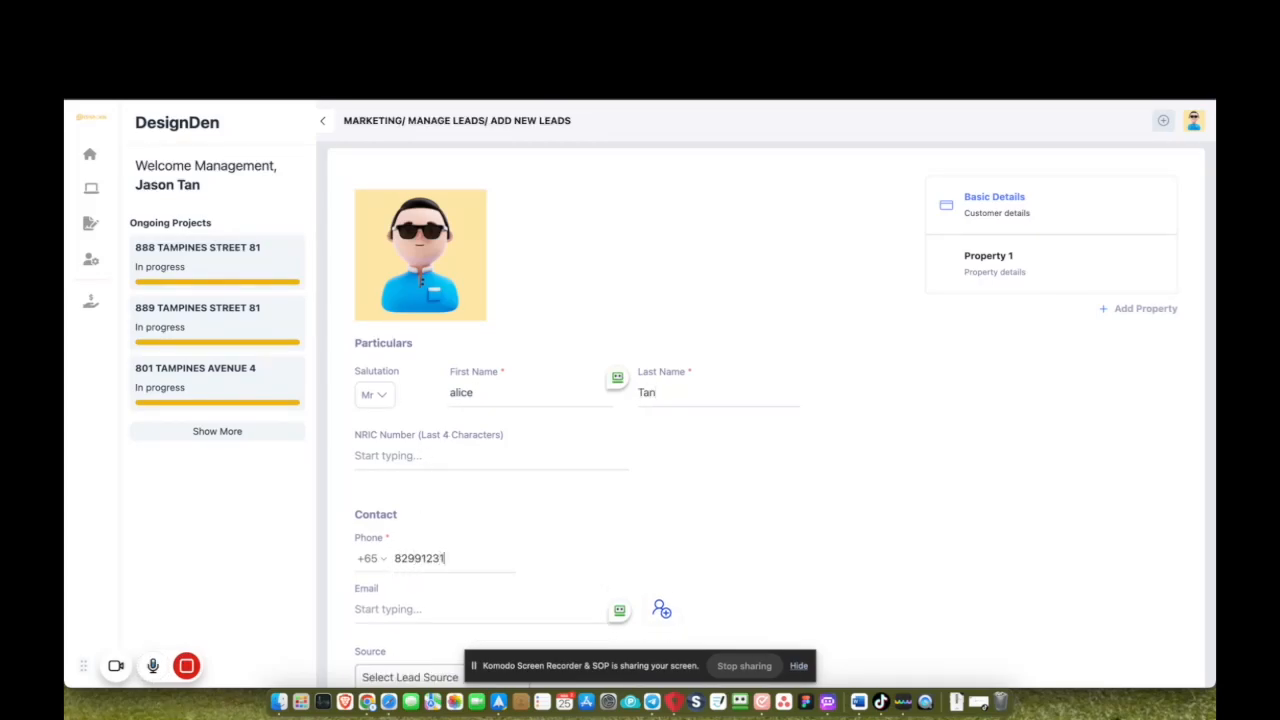
{"action": "scroll", "coordinate": [335, 433], "scroll_direction": "down", "scroll_amount": 3}
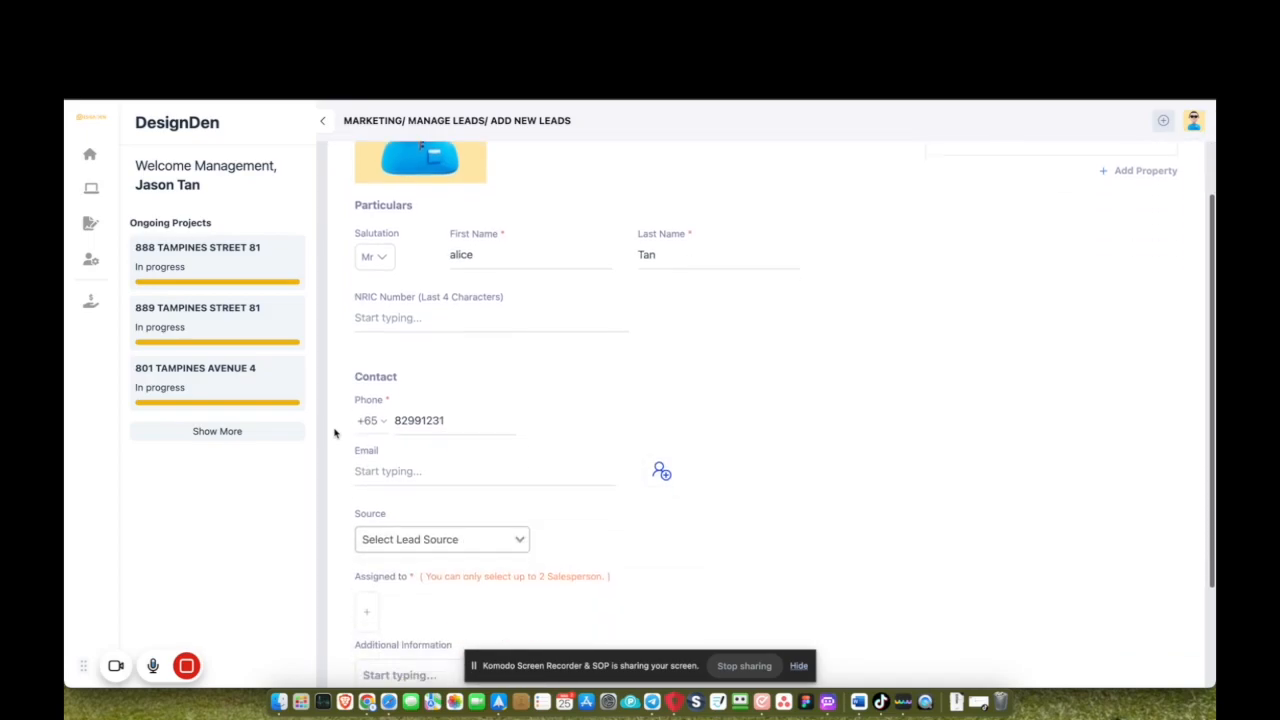
{"action": "left_click", "coordinate": [416, 537]}
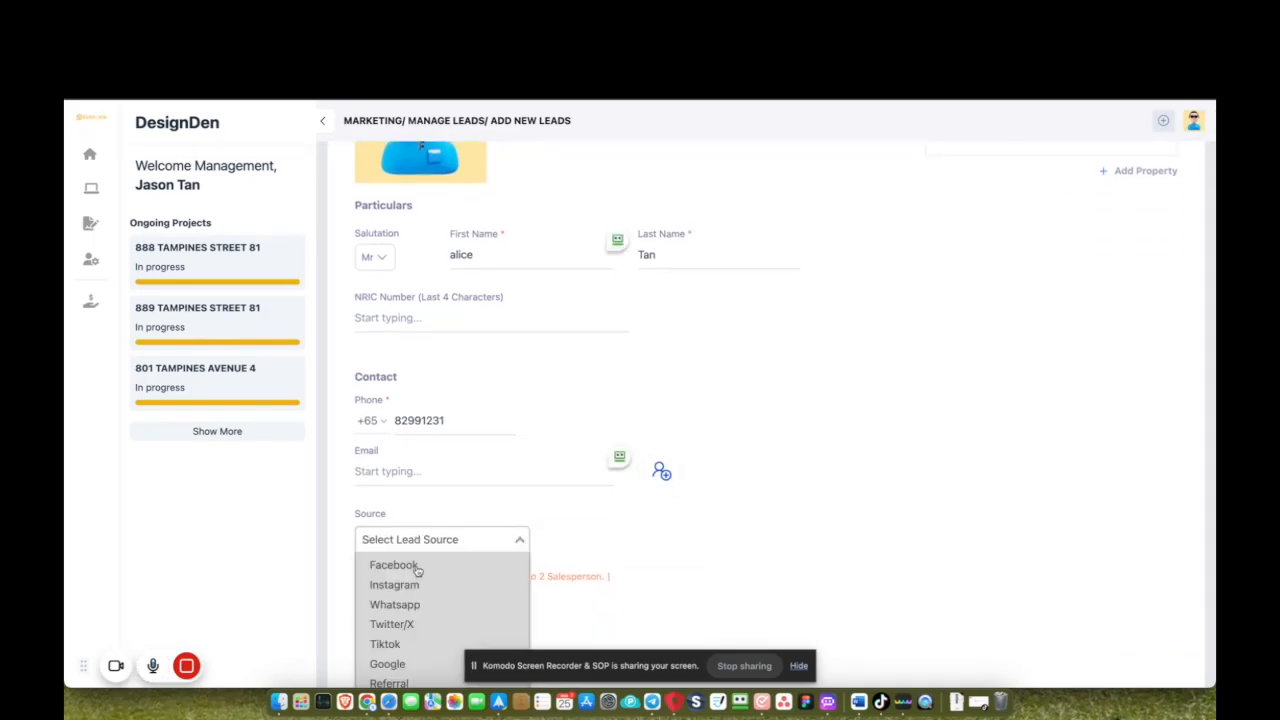
{"action": "left_click", "coordinate": [417, 567]}
{"action": "scroll", "coordinate": [534, 527], "scroll_direction": "down", "scroll_amount": 3}
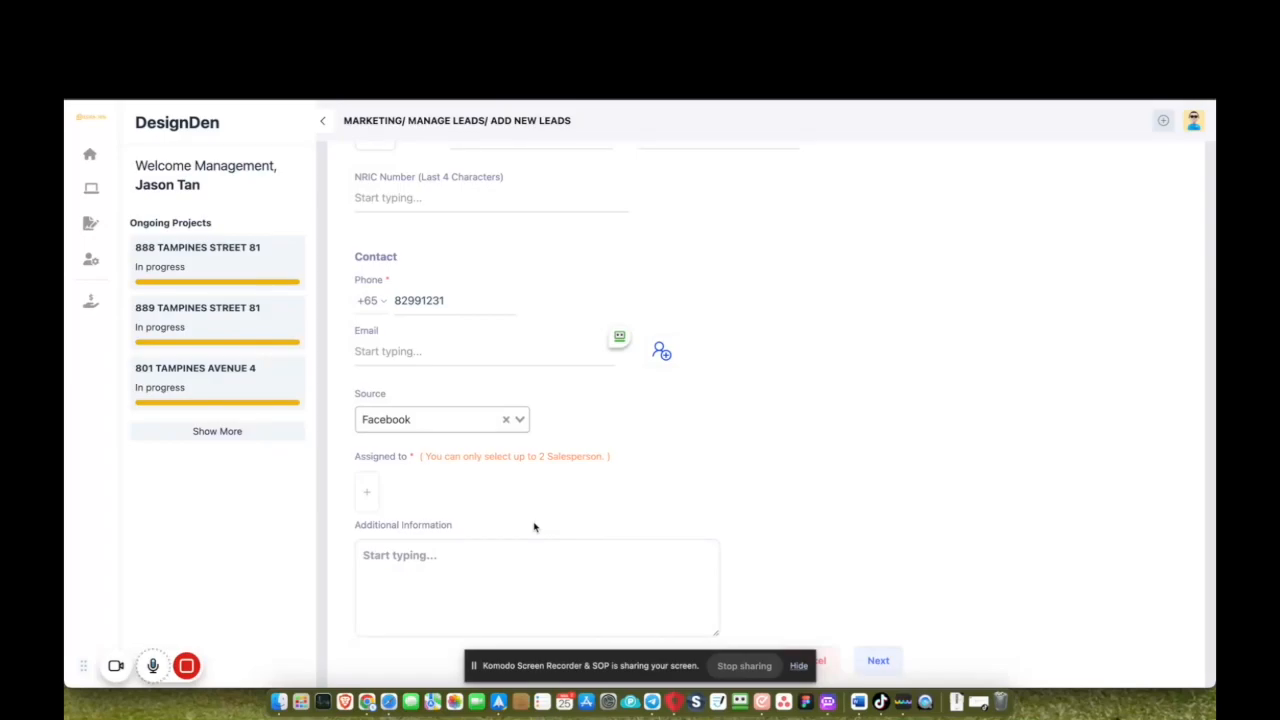
Assign the lead to a salesperson, then save it and close the confirmation.
{"action": "left_click", "coordinate": [374, 497]}
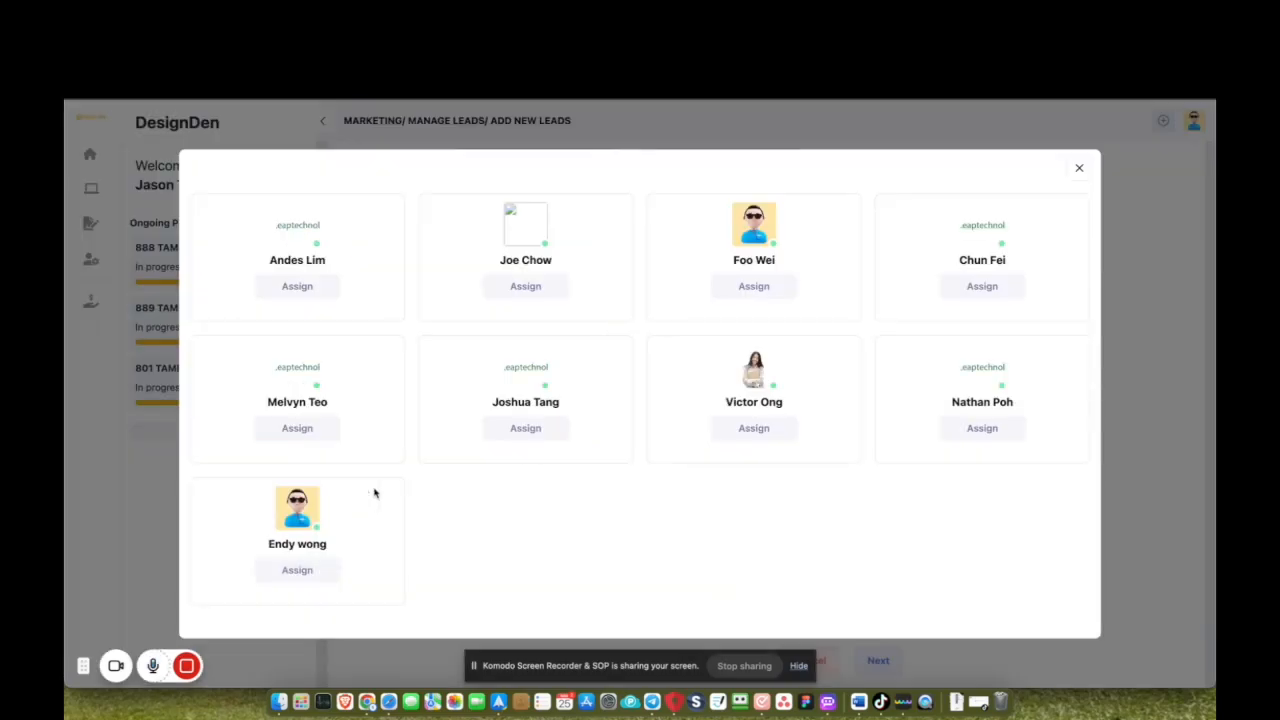
{"action": "left_click", "coordinate": [781, 289]}
{"action": "scroll", "coordinate": [680, 588], "scroll_direction": "down", "scroll_amount": 3}
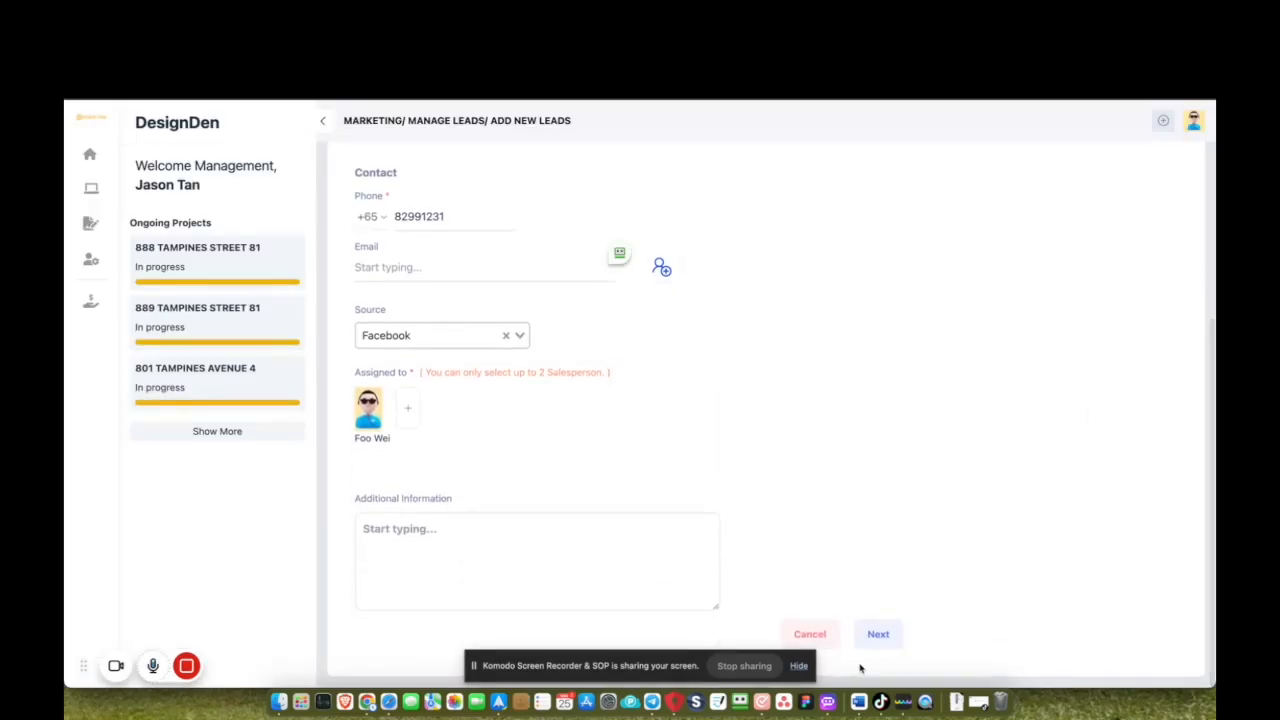
{"action": "left_click", "coordinate": [884, 631]}
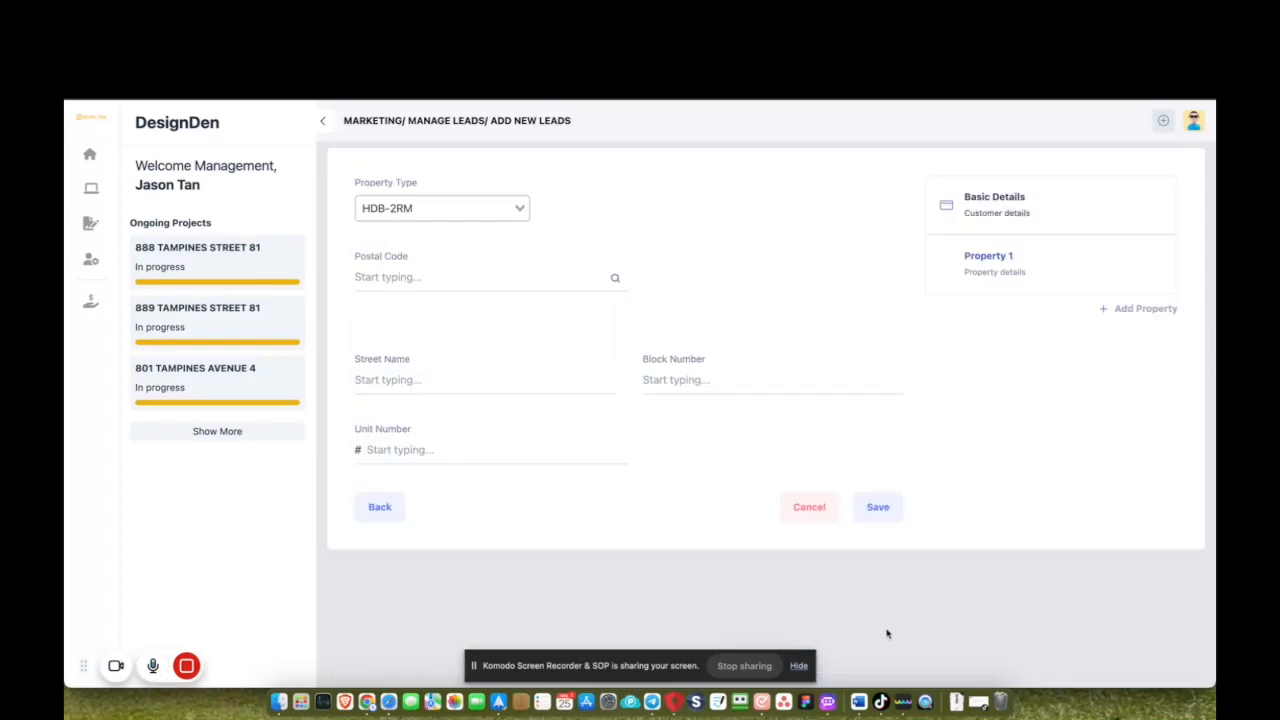
{"action": "left_click", "coordinate": [887, 513]}
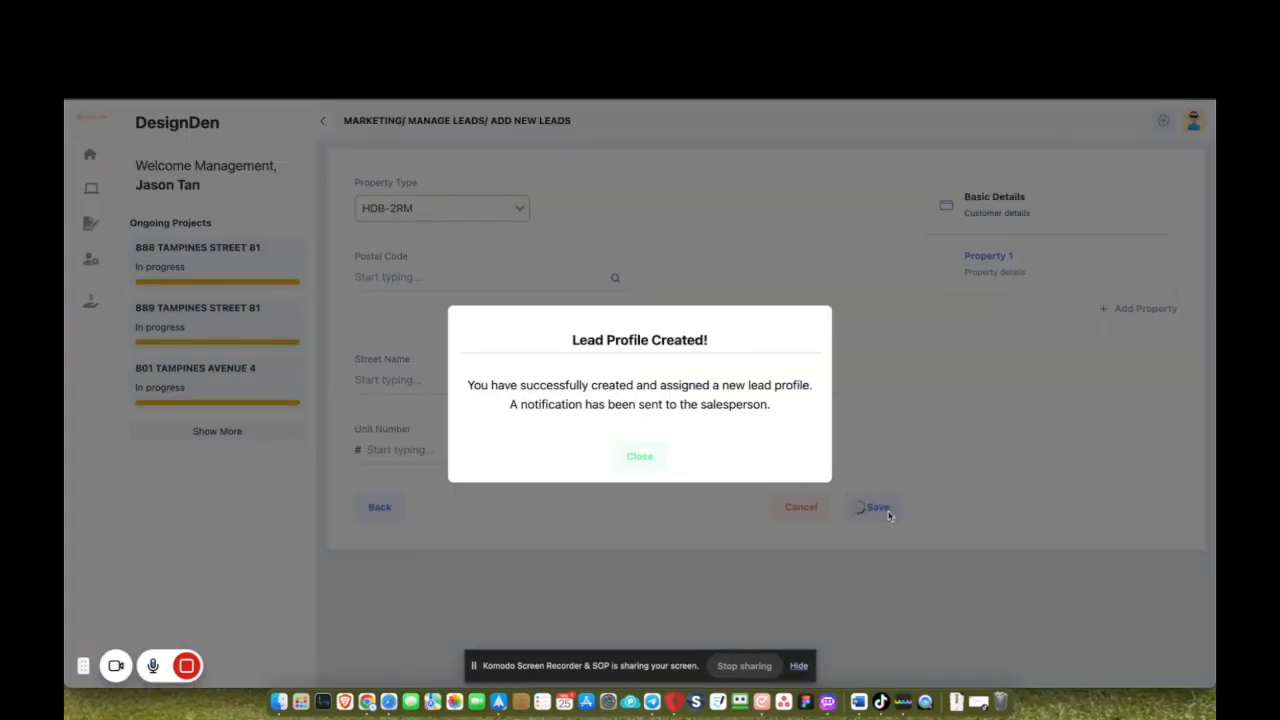
{"action": "left_click", "coordinate": [652, 457]}
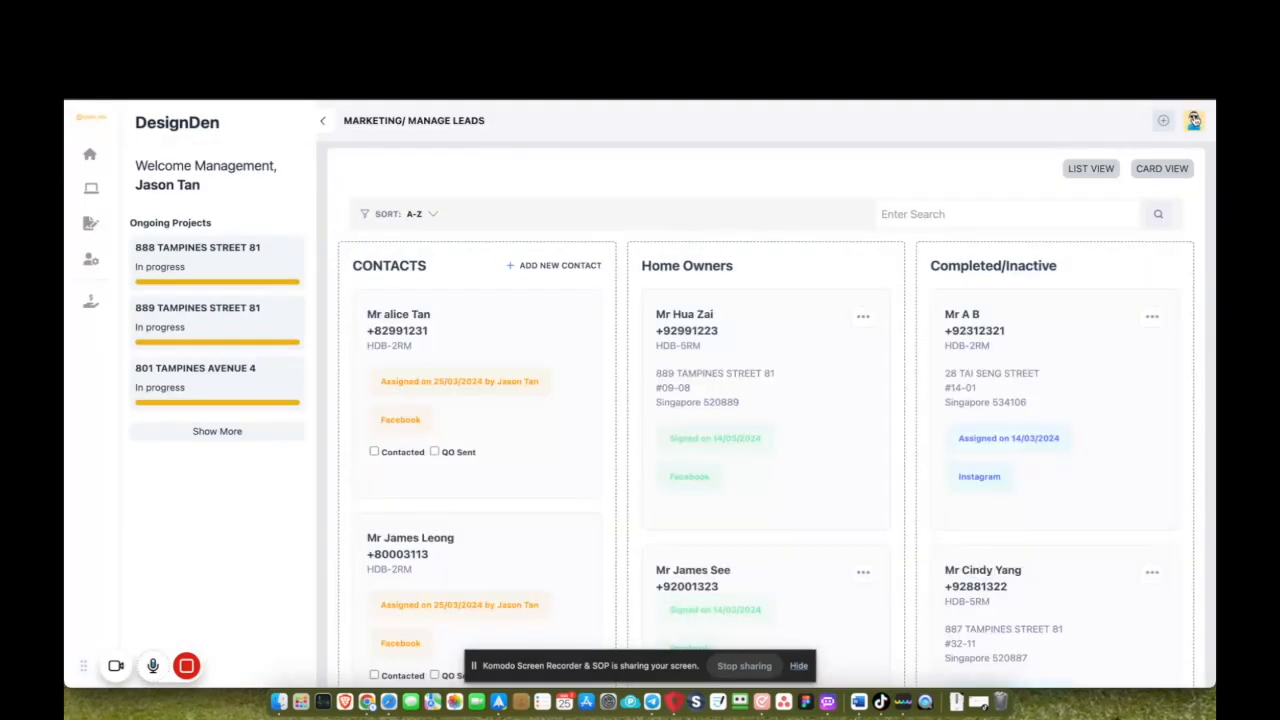
Sign out of the manager account and log in with the saved salesperson login.
{"action": "left_click", "coordinate": [1194, 120]}
{"action": "left_click", "coordinate": [1152, 177]}
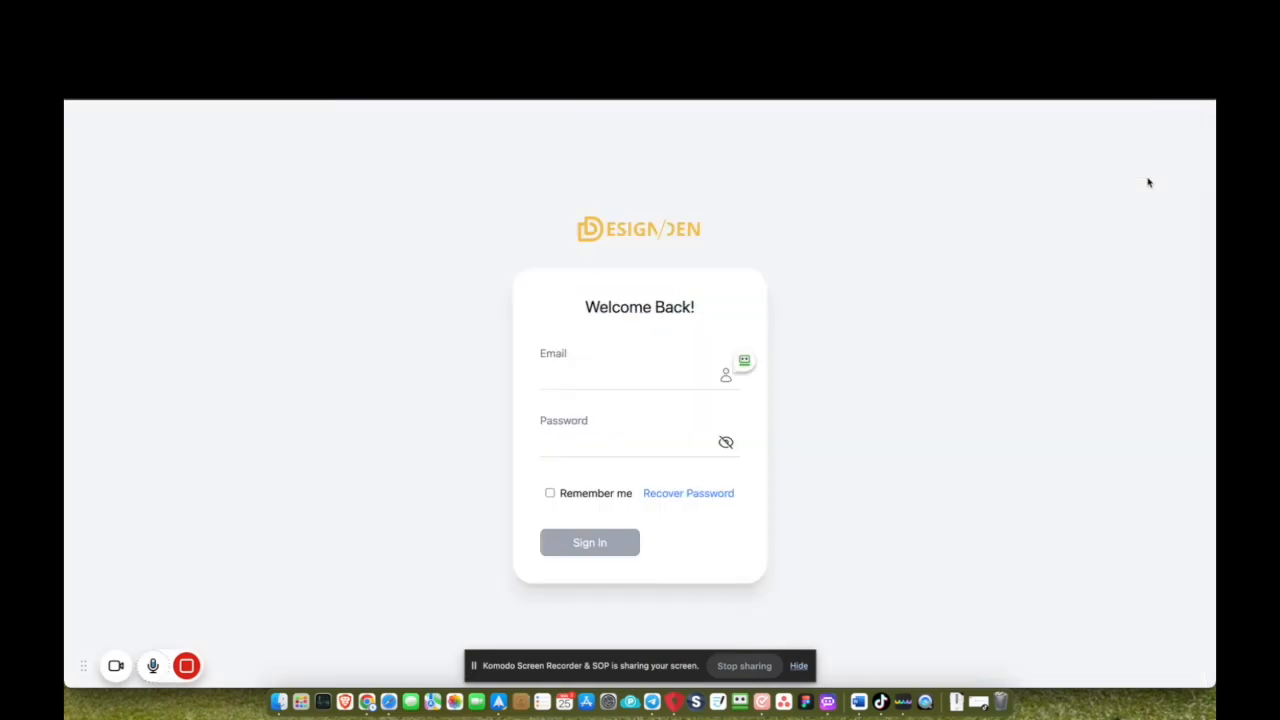
{"action": "left_click", "coordinate": [744, 360]}
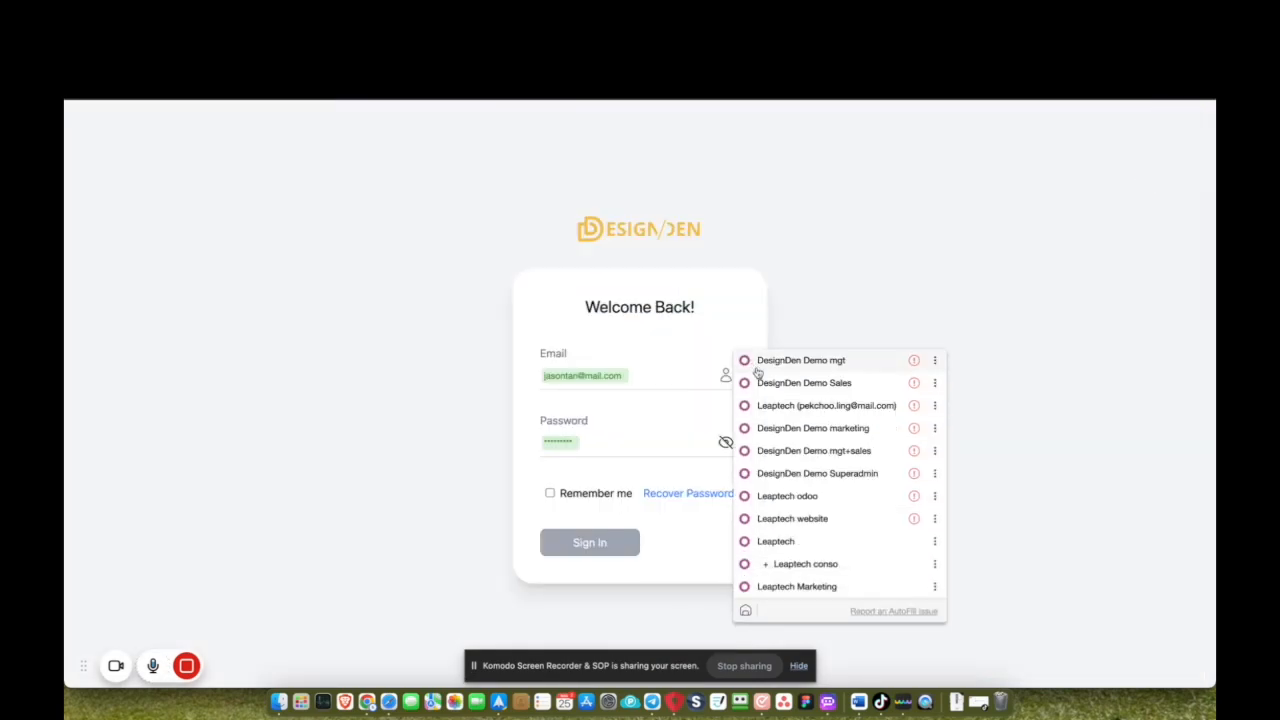
{"action": "left_click", "coordinate": [767, 383]}
{"action": "key", "text": "Return"}
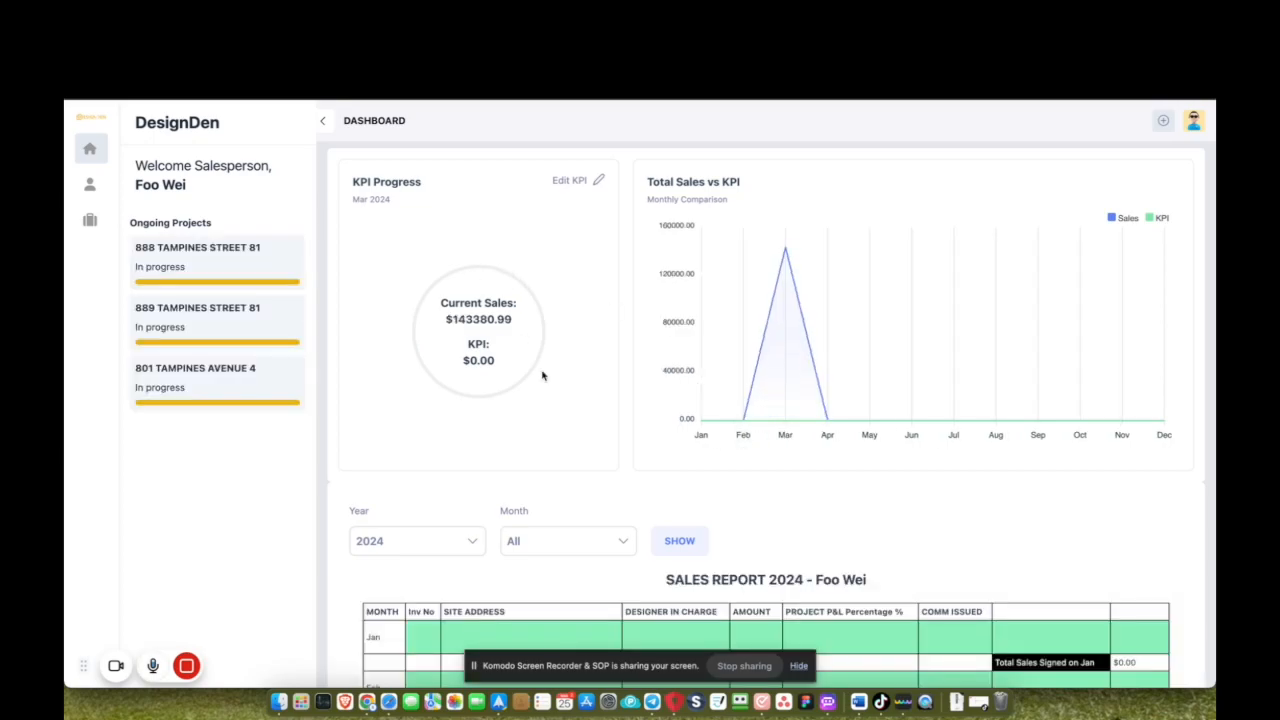
Scroll the salesperson dashboard to review KPI progress and the 2024 sales report.
{"action": "scroll", "coordinate": [543, 376], "scroll_direction": "down", "scroll_amount": 10}
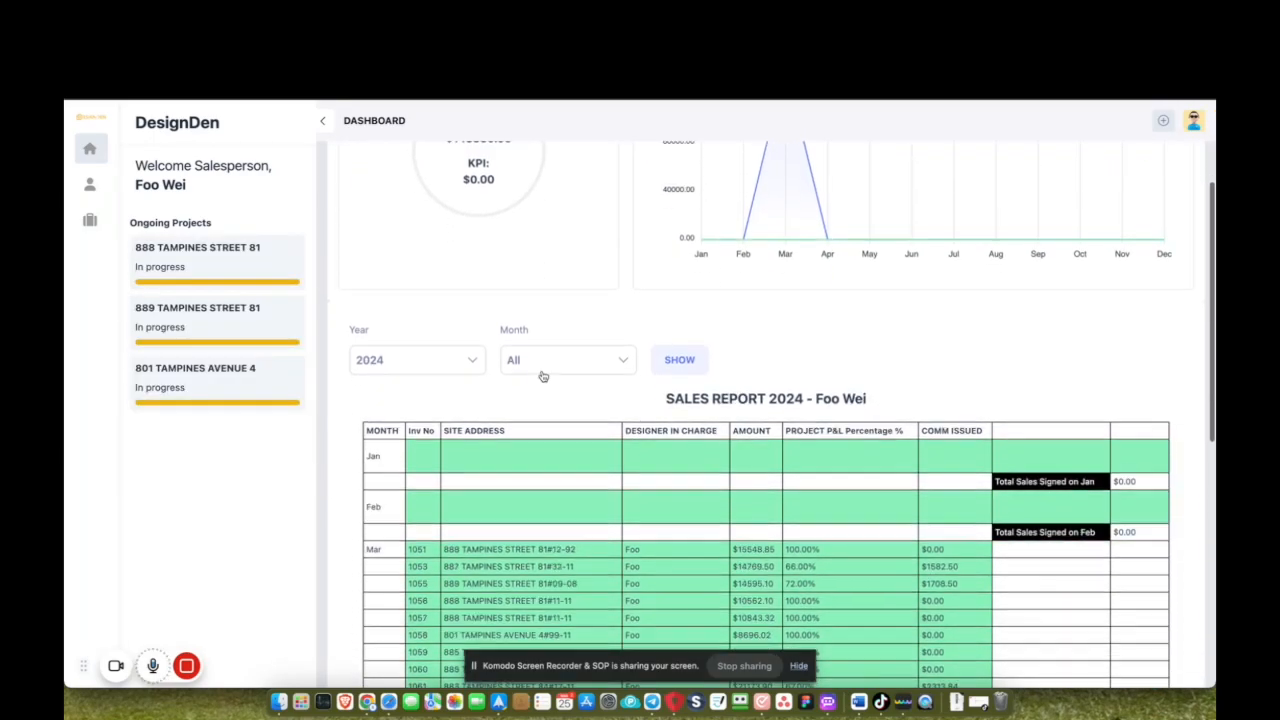
{"action": "scroll", "coordinate": [543, 376], "scroll_direction": "down", "scroll_amount": 1}
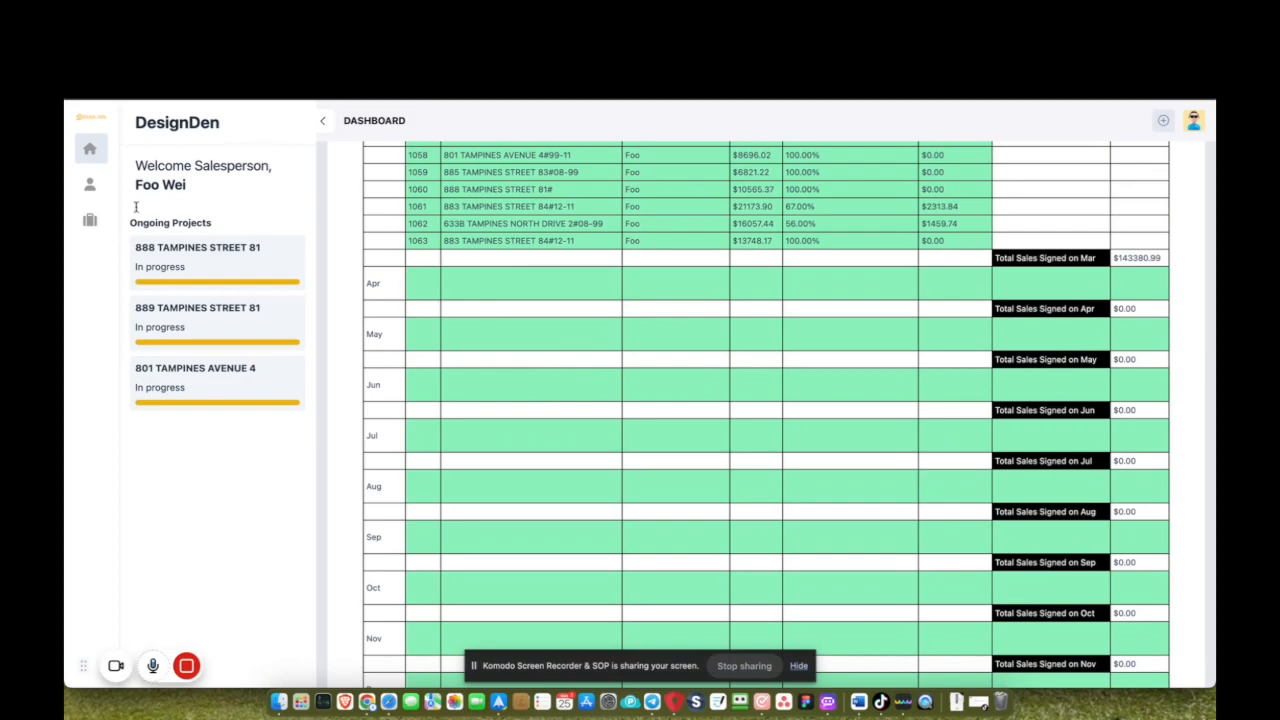
{"action": "scroll", "coordinate": [543, 376], "scroll_direction": "up", "scroll_amount": 10}
{"action": "scroll", "coordinate": [594, 426], "scroll_direction": "down", "scroll_amount": 3}
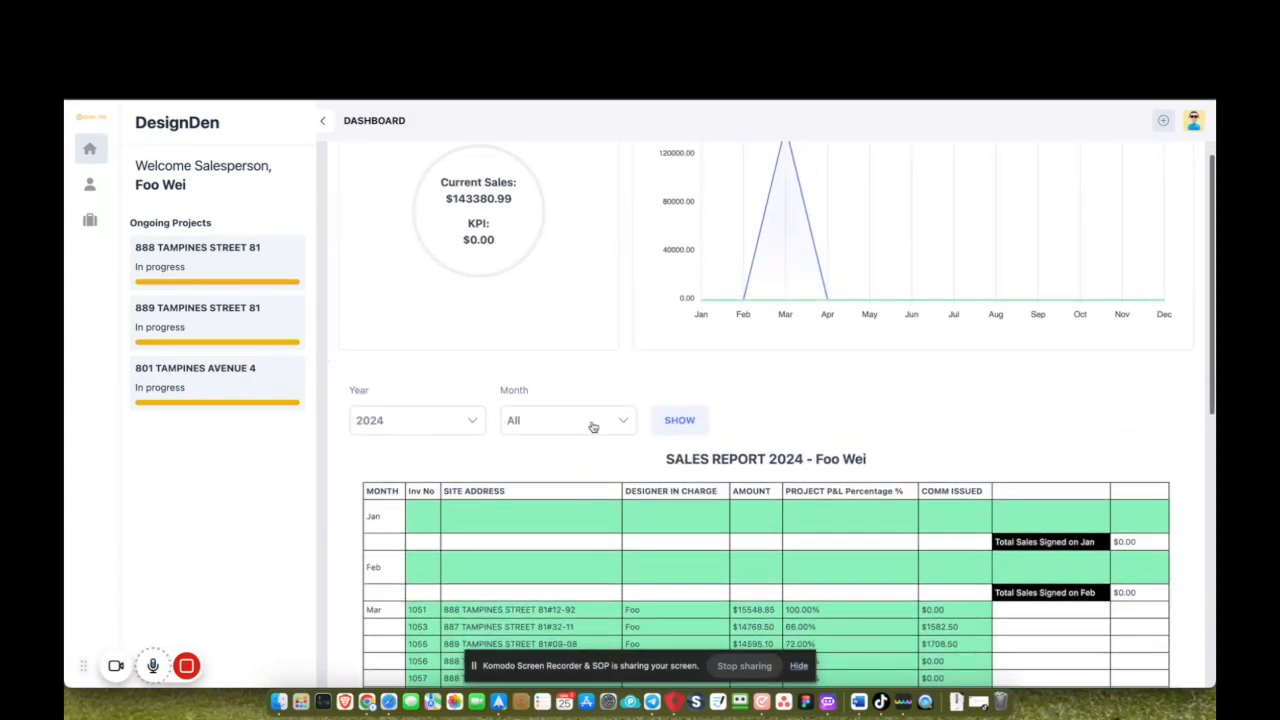
On the Contacts board, mark the new lead as contacted.
{"action": "left_click", "coordinate": [89, 185]}
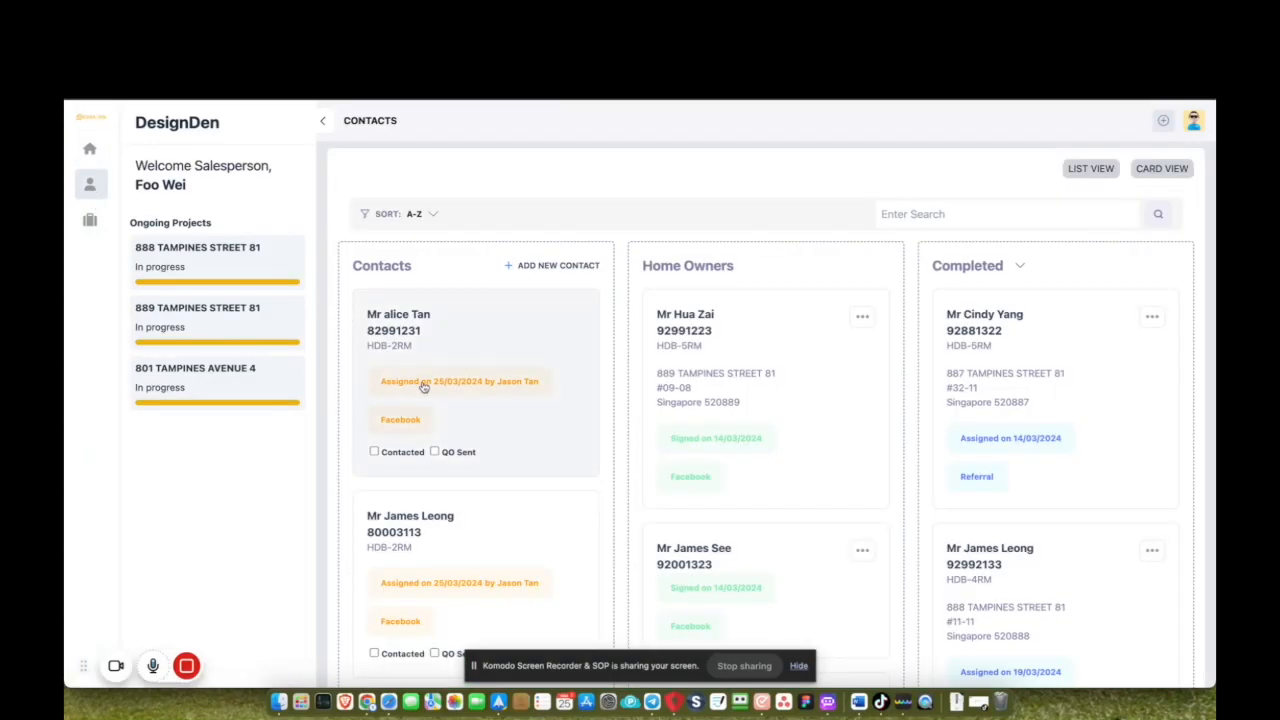
{"action": "scroll", "coordinate": [521, 484], "scroll_direction": "down", "scroll_amount": 1}
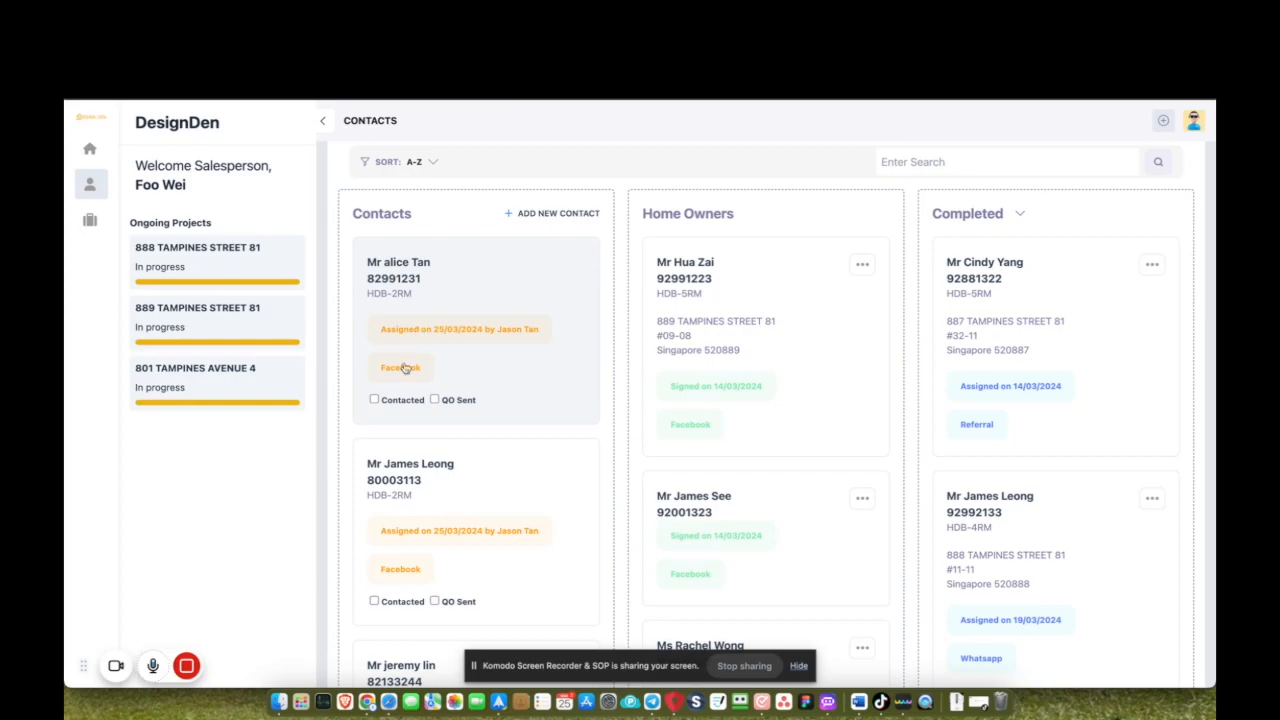
{"action": "left_click", "coordinate": [374, 399]}
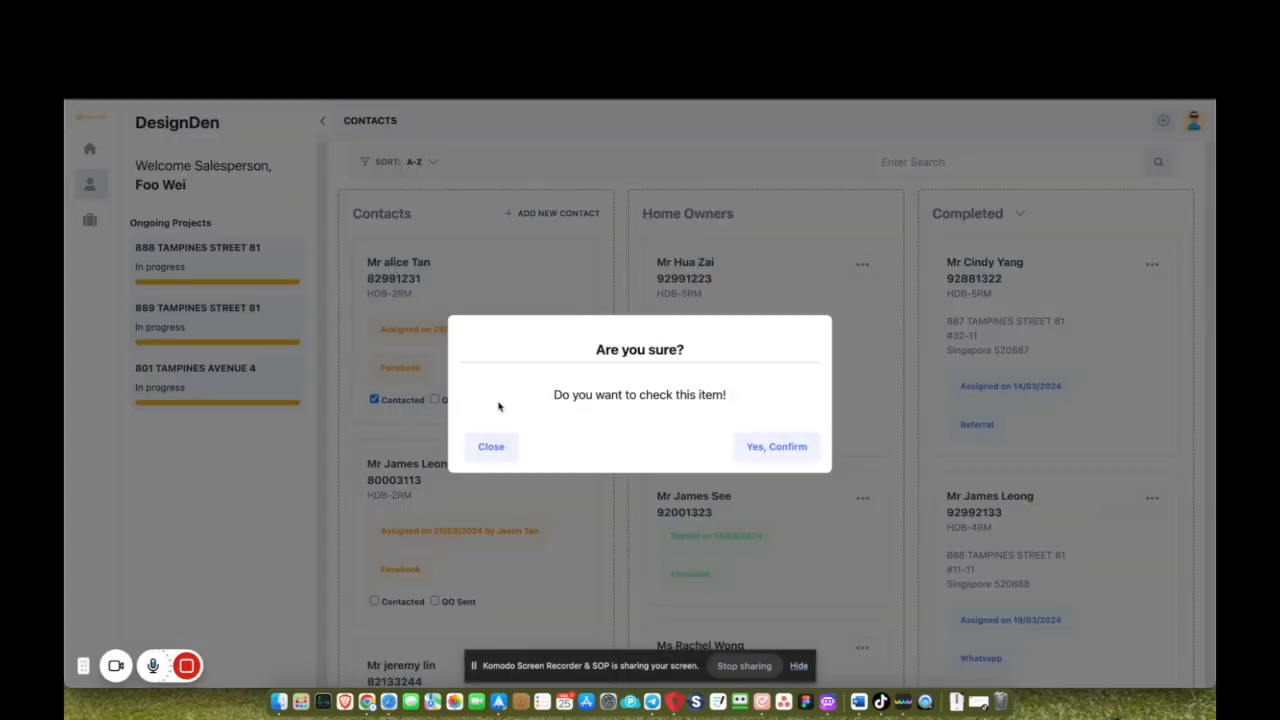
{"action": "left_click", "coordinate": [790, 446]}
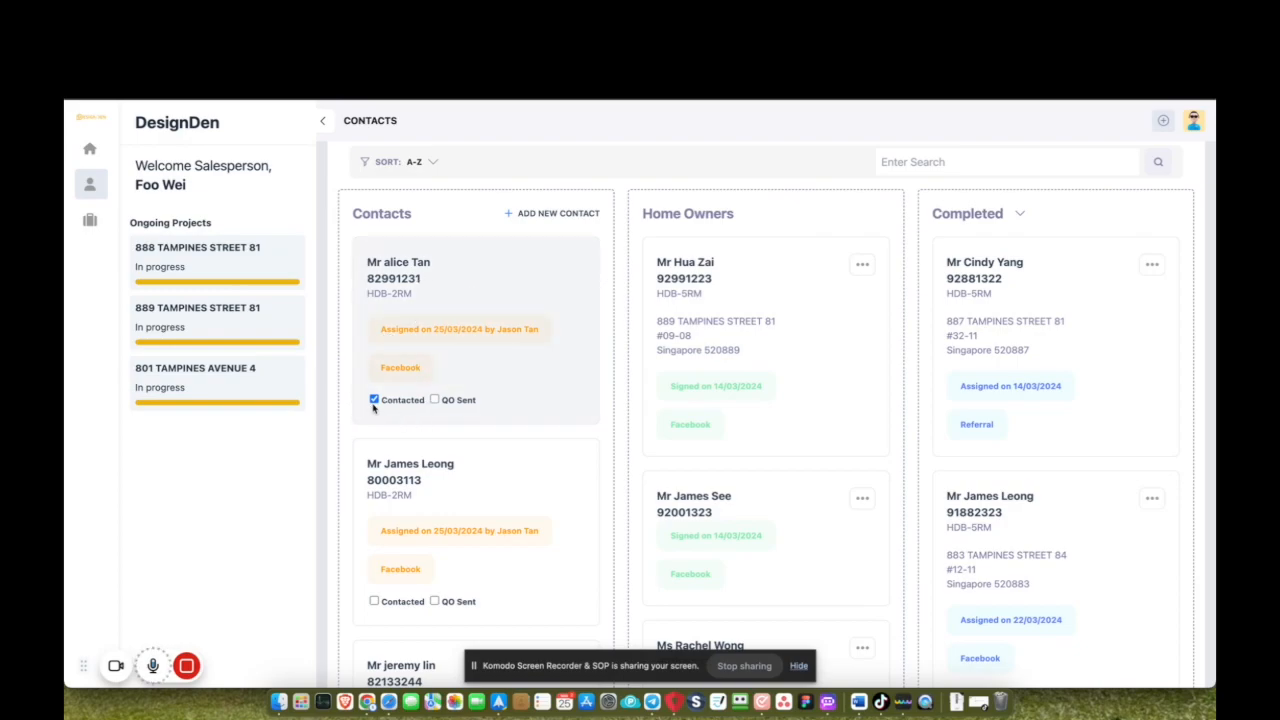
Edit the lead and set its property type to HDB-5RM.
{"action": "left_click", "coordinate": [541, 300]}
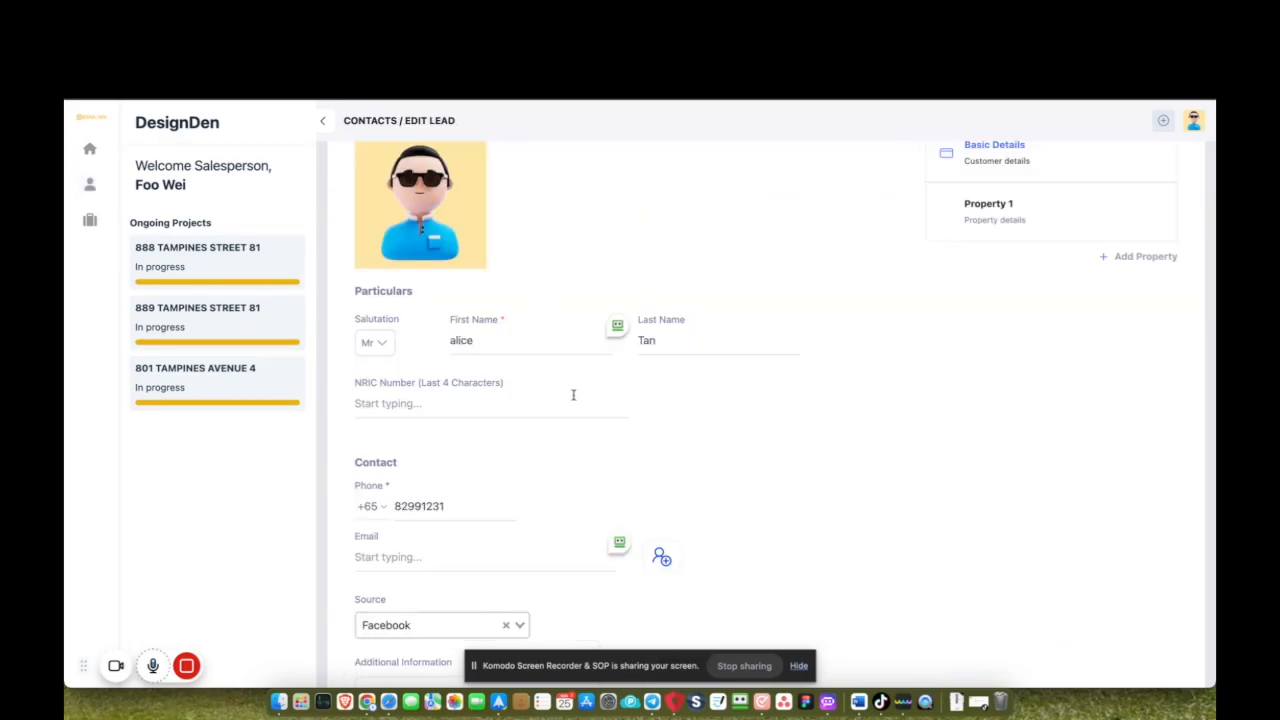
{"action": "scroll", "coordinate": [572, 392], "scroll_direction": "down", "scroll_amount": 1}
{"action": "scroll", "coordinate": [574, 398], "scroll_direction": "up", "scroll_amount": 1}
{"action": "scroll", "coordinate": [574, 398], "scroll_direction": "down", "scroll_amount": 2}
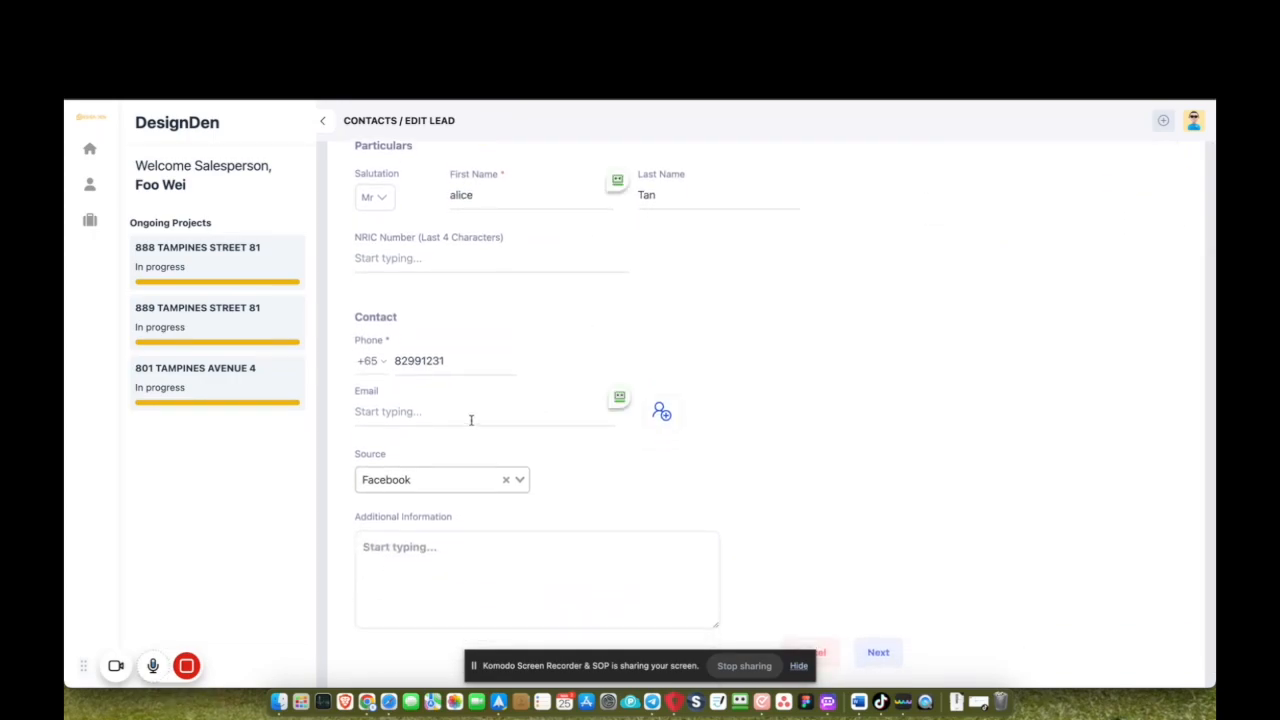
{"action": "scroll", "coordinate": [470, 422], "scroll_direction": "up", "scroll_amount": 1}
{"action": "scroll", "coordinate": [470, 420], "scroll_direction": "down", "scroll_amount": 1}
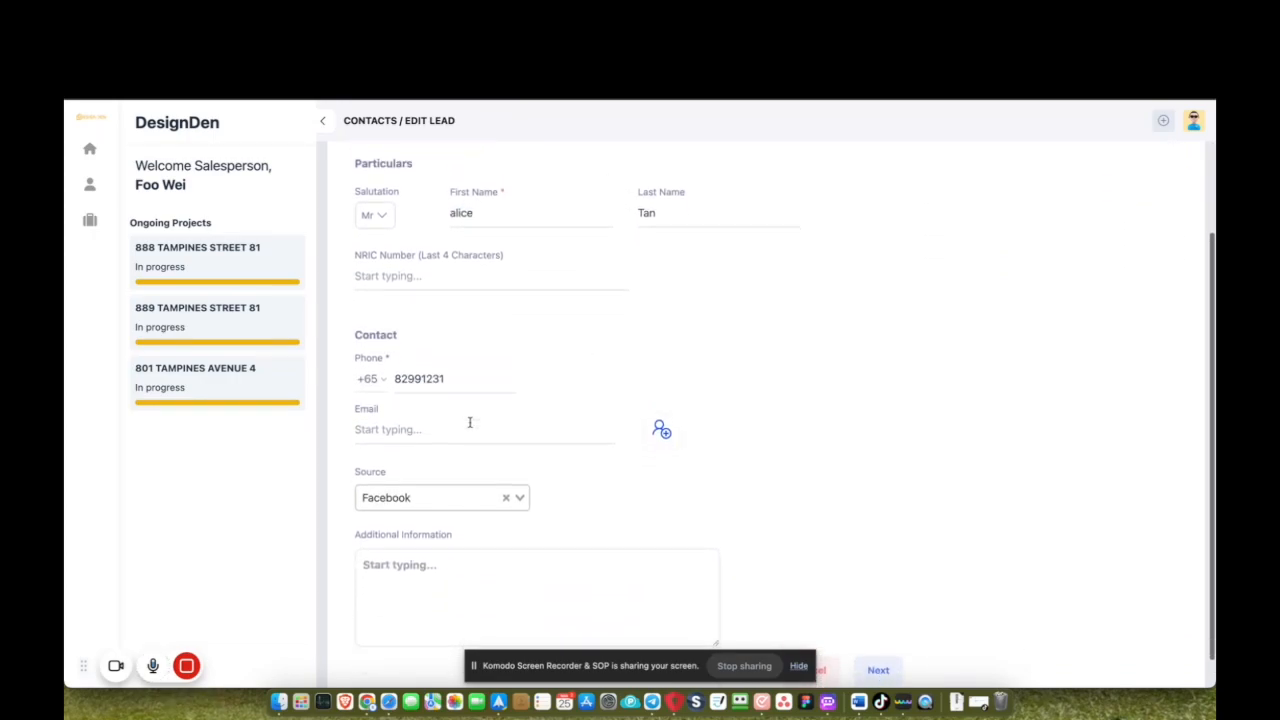
{"action": "scroll", "coordinate": [470, 420], "scroll_direction": "up", "scroll_amount": 2}
{"action": "scroll", "coordinate": [470, 425], "scroll_direction": "up", "scroll_amount": 1}
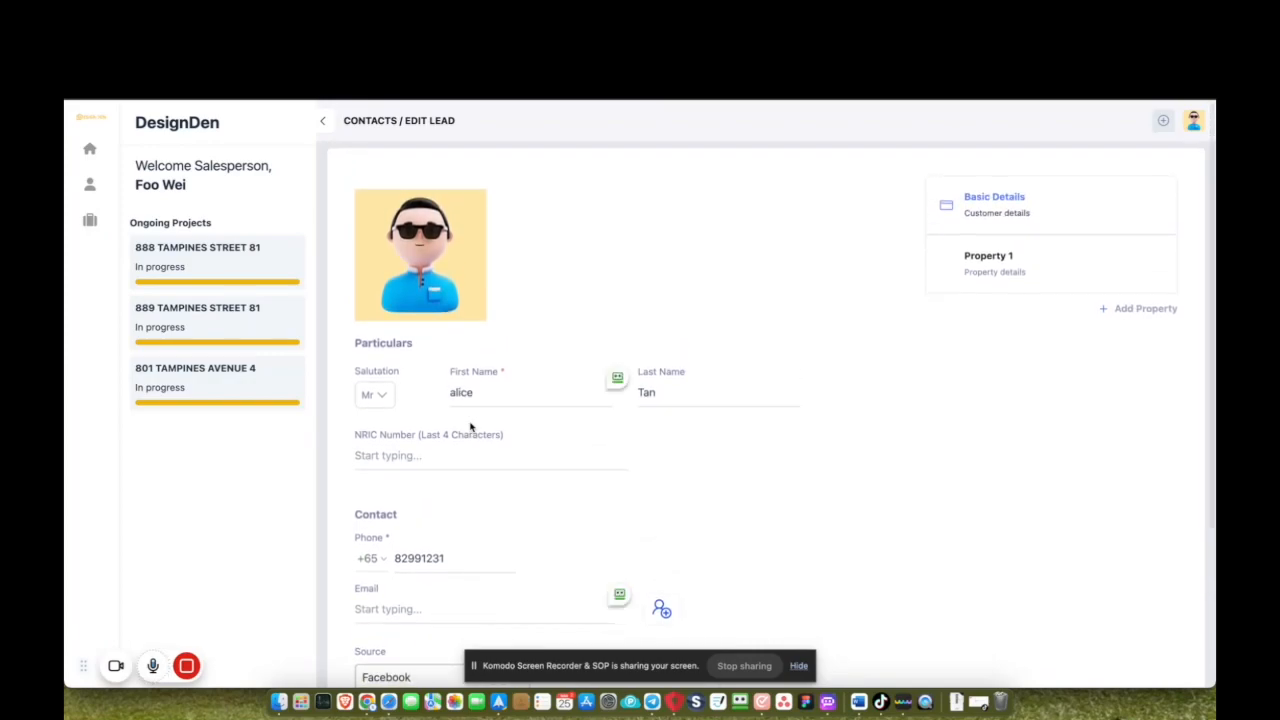
{"action": "scroll", "coordinate": [469, 422], "scroll_direction": "down", "scroll_amount": 1}
{"action": "scroll", "coordinate": [470, 422], "scroll_direction": "down", "scroll_amount": 4}
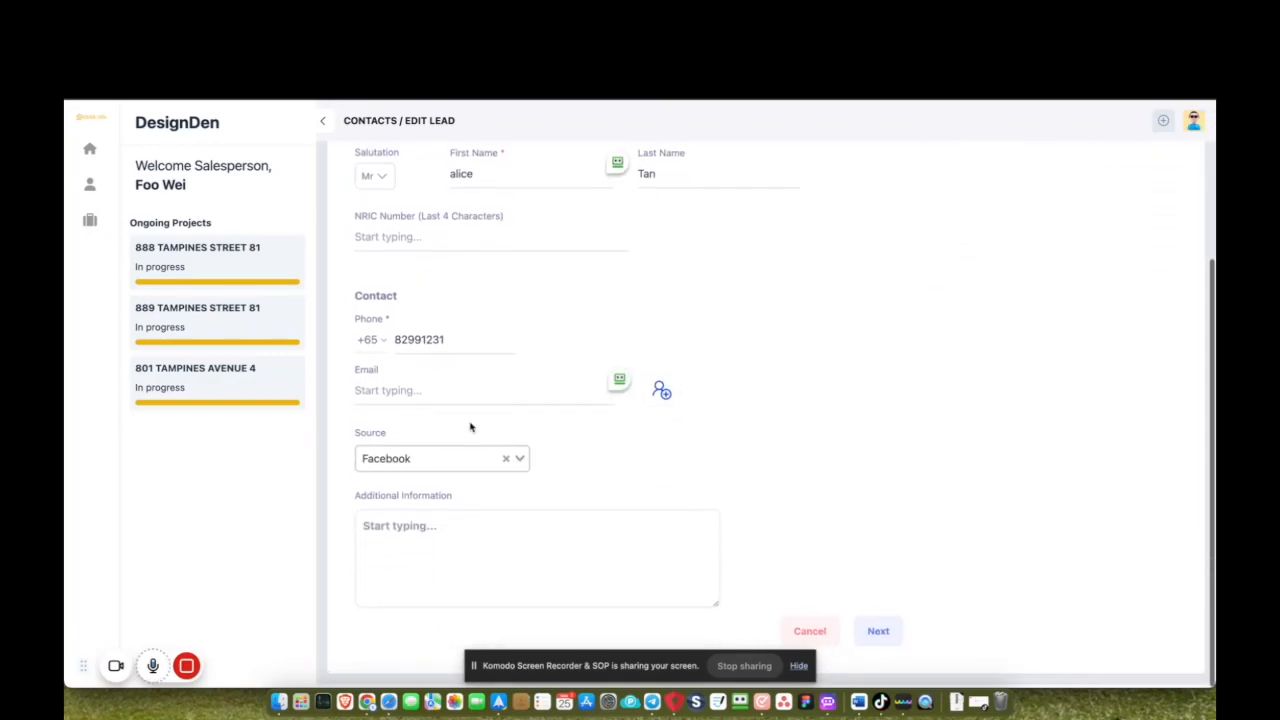
{"action": "left_click", "coordinate": [885, 633]}
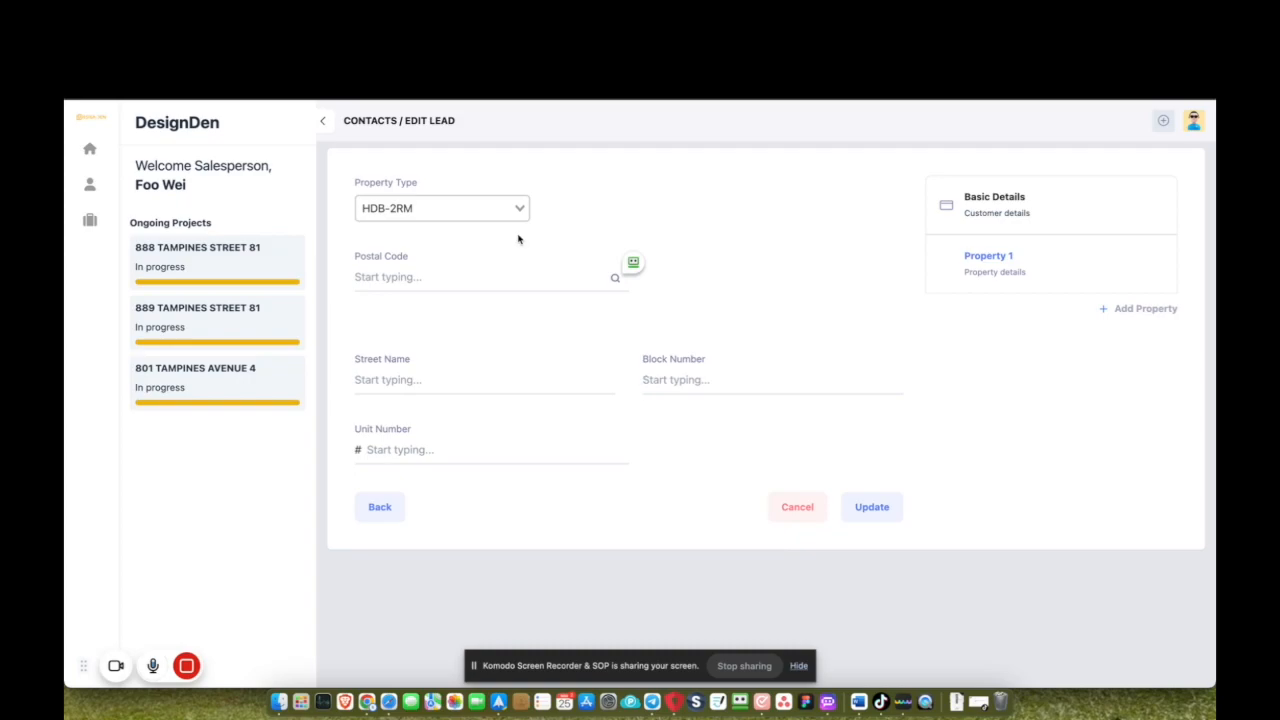
{"action": "left_click", "coordinate": [522, 207]}
{"action": "left_click", "coordinate": [414, 292]}
Look up the property address from its postal code, add the unit number, and save.
{"action": "left_click", "coordinate": [422, 276]}
{"action": "left_click", "coordinate": [614, 279]}
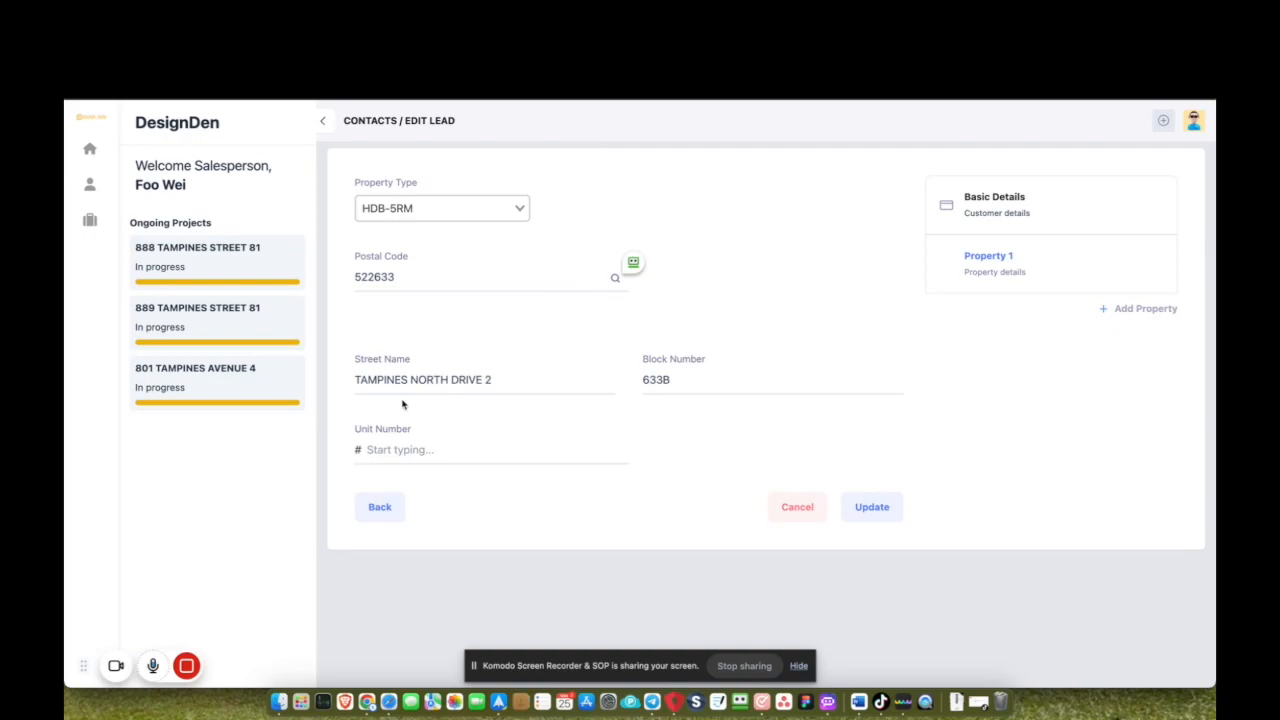
{"action": "left_click", "coordinate": [403, 451]}
{"action": "type", "text": "11-11"}
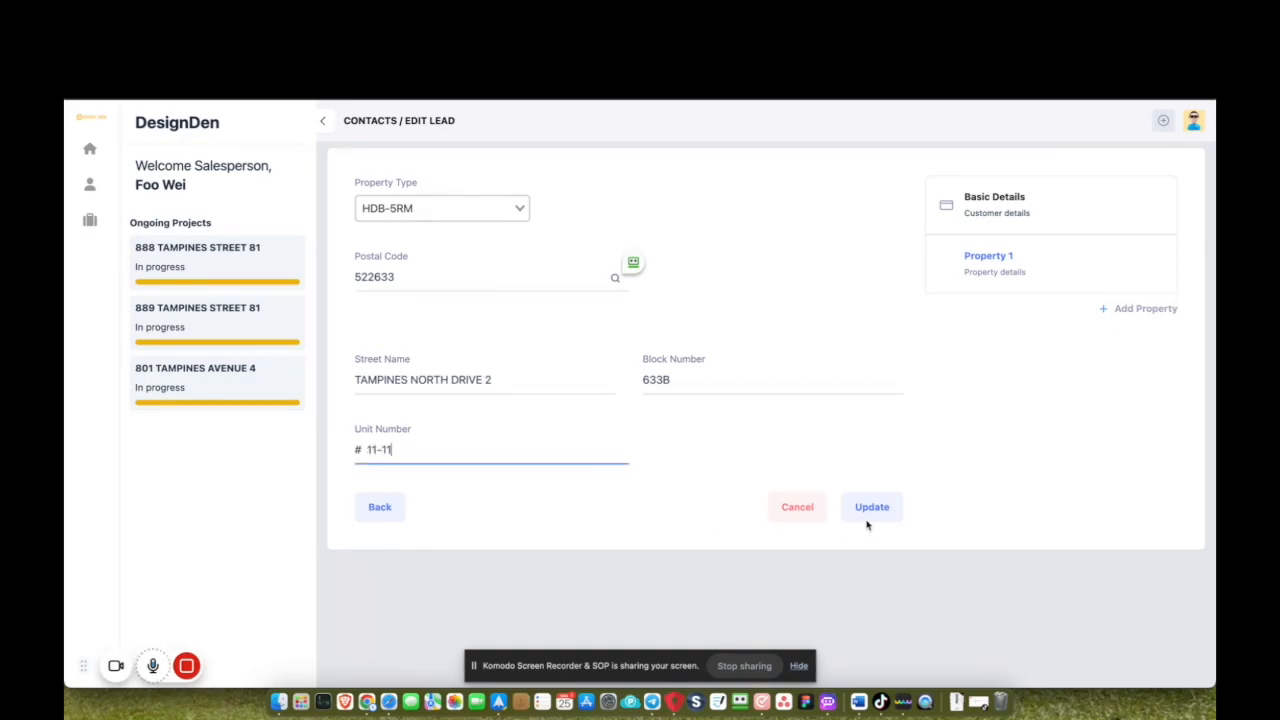
{"action": "left_click", "coordinate": [872, 507]}
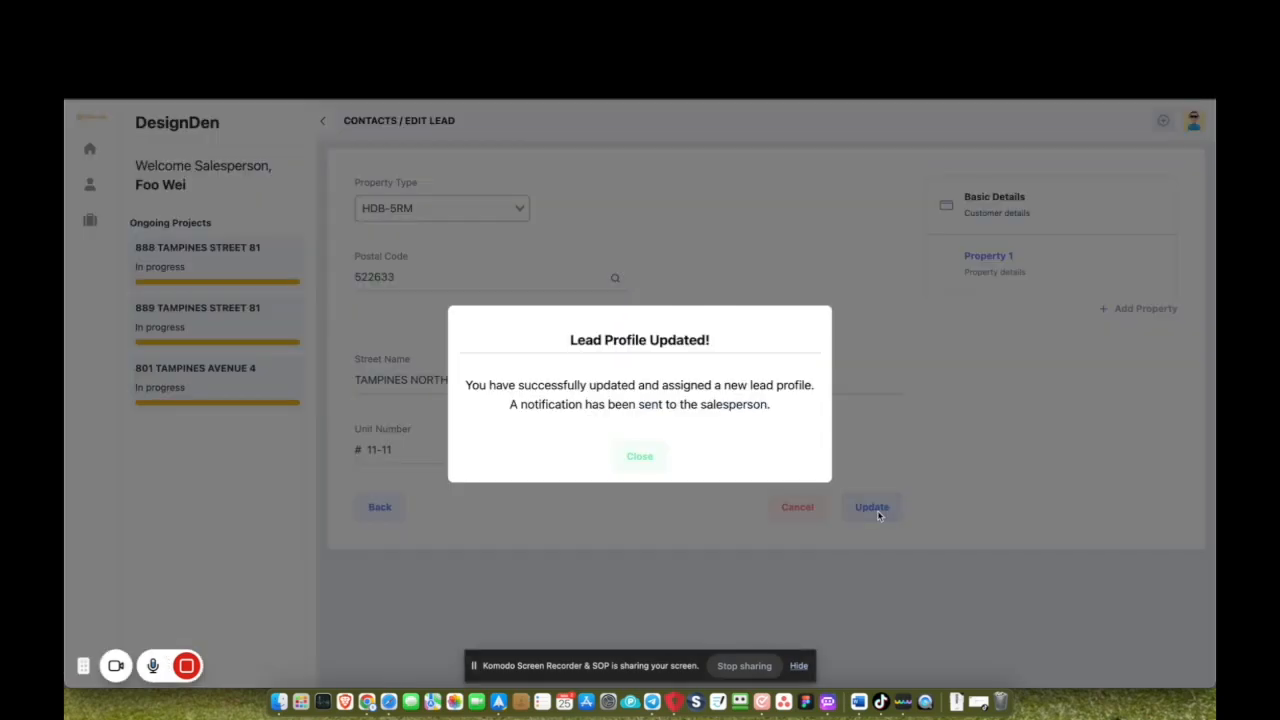
{"action": "left_click", "coordinate": [640, 456]}
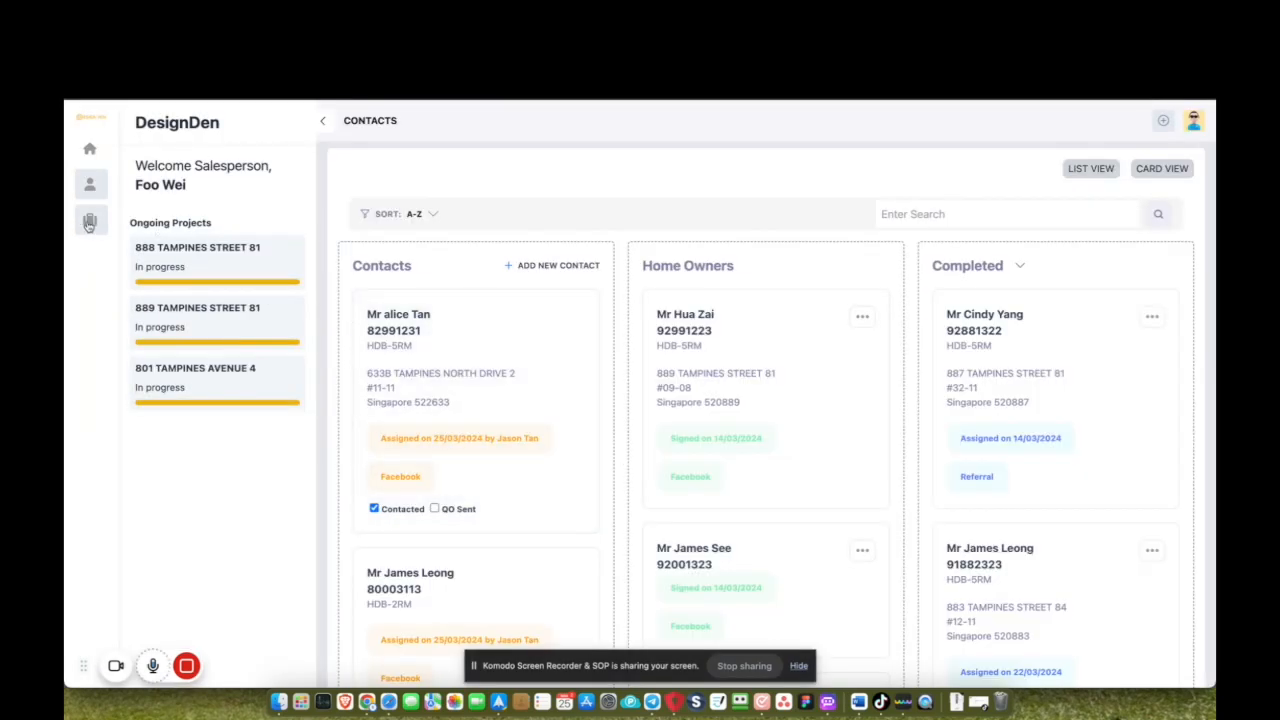
Create a Design Den Pte Ltd project linked to the new customer lead.
{"action": "left_click", "coordinate": [89, 222]}
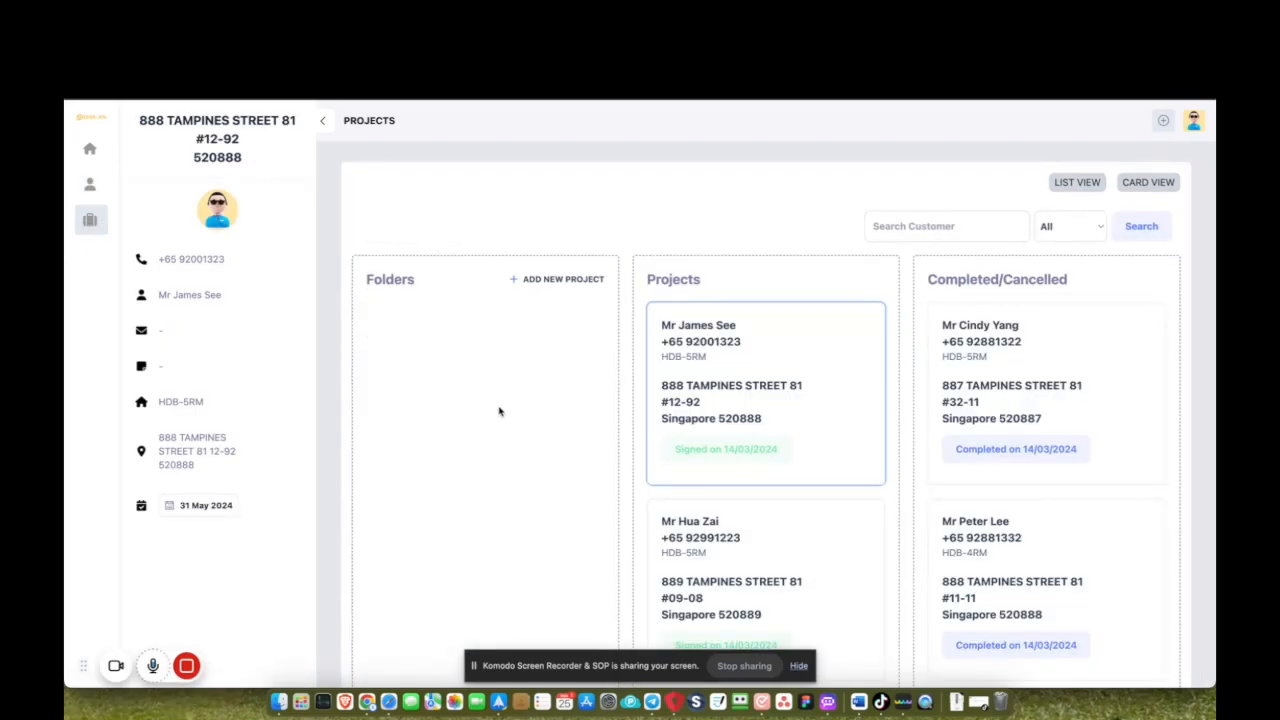
{"action": "scroll", "coordinate": [500, 411], "scroll_direction": "down", "scroll_amount": 3}
{"action": "scroll", "coordinate": [500, 409], "scroll_direction": "up", "scroll_amount": 3}
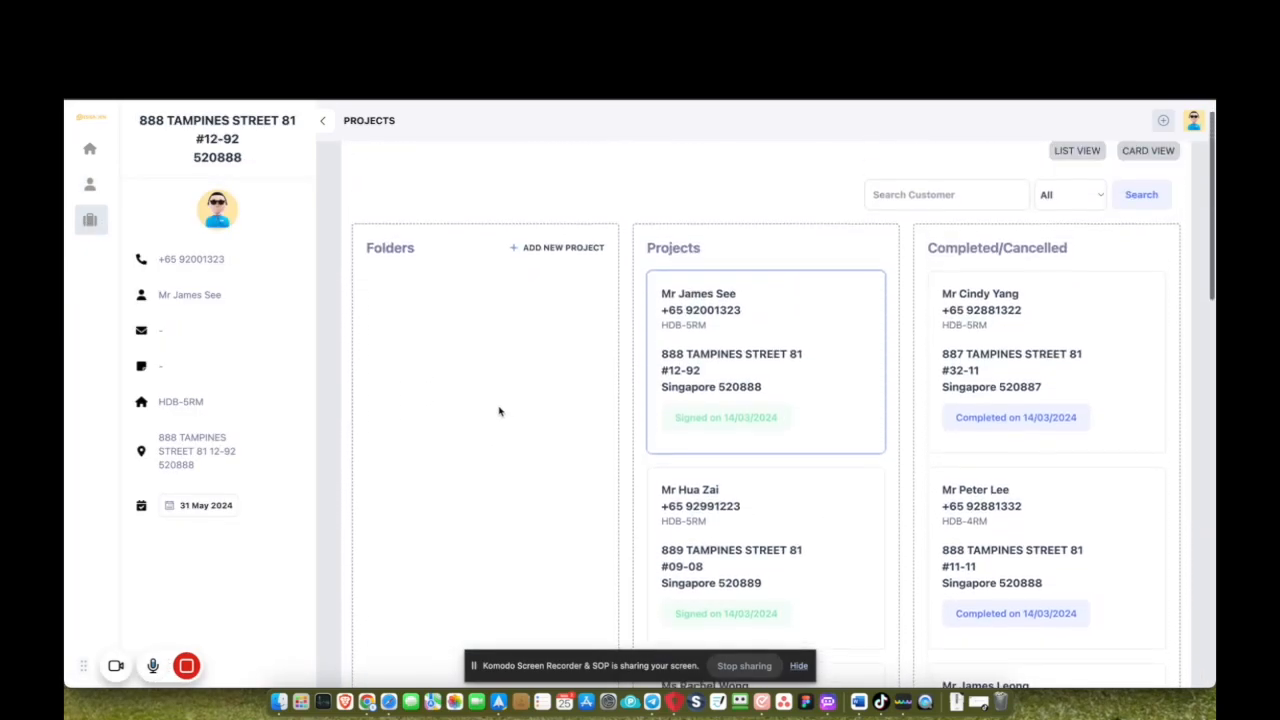
{"action": "left_click", "coordinate": [560, 254]}
{"action": "left_click", "coordinate": [476, 189]}
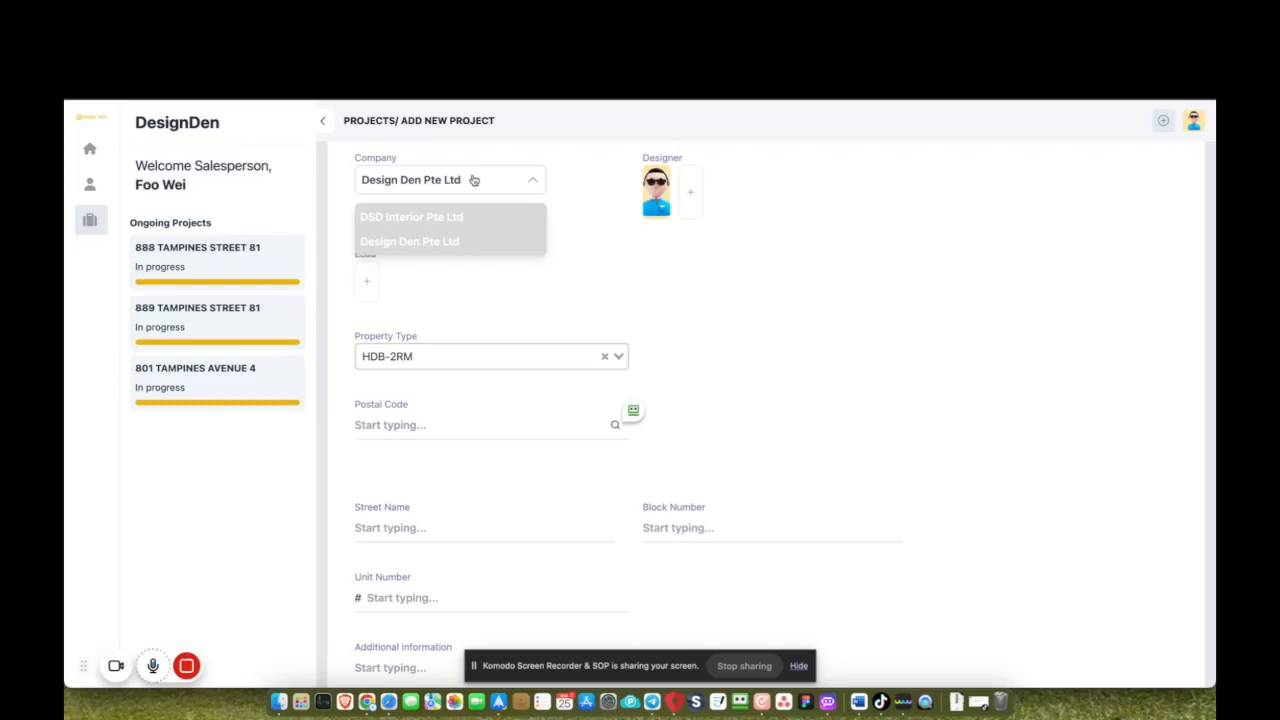
{"action": "left_click", "coordinate": [474, 180]}
{"action": "left_click", "coordinate": [363, 287]}
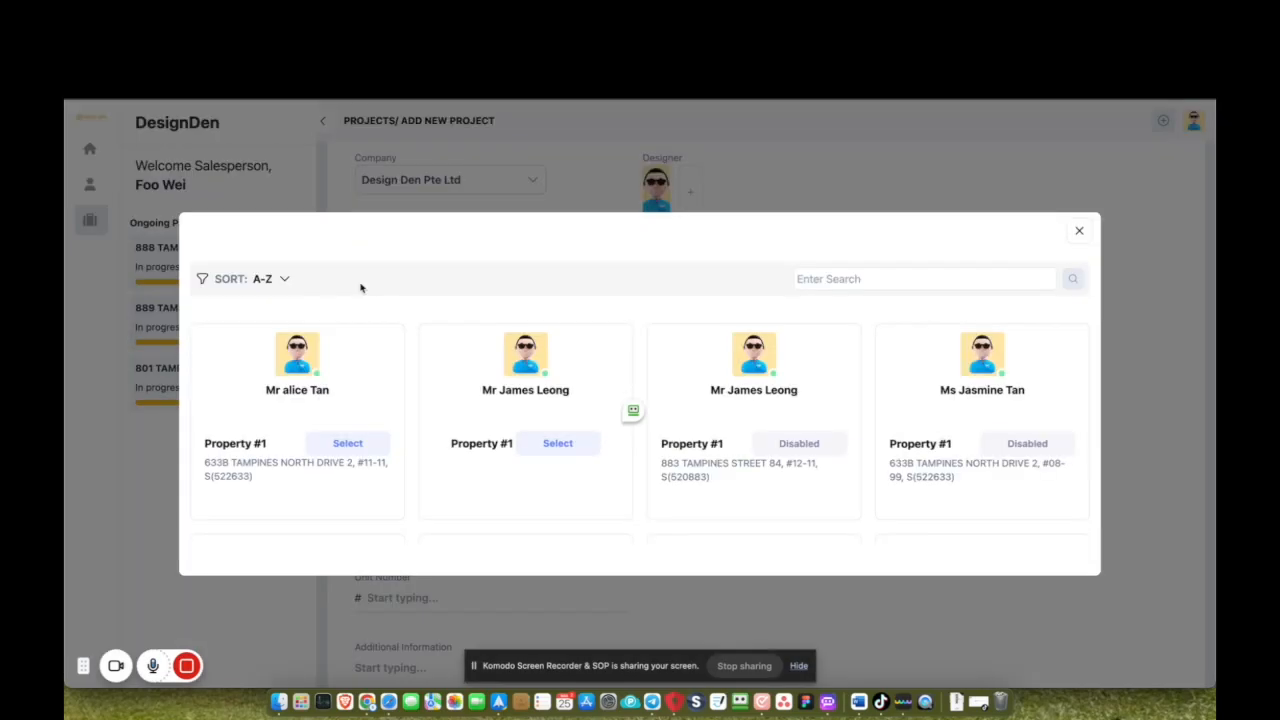
{"action": "left_click", "coordinate": [350, 445]}
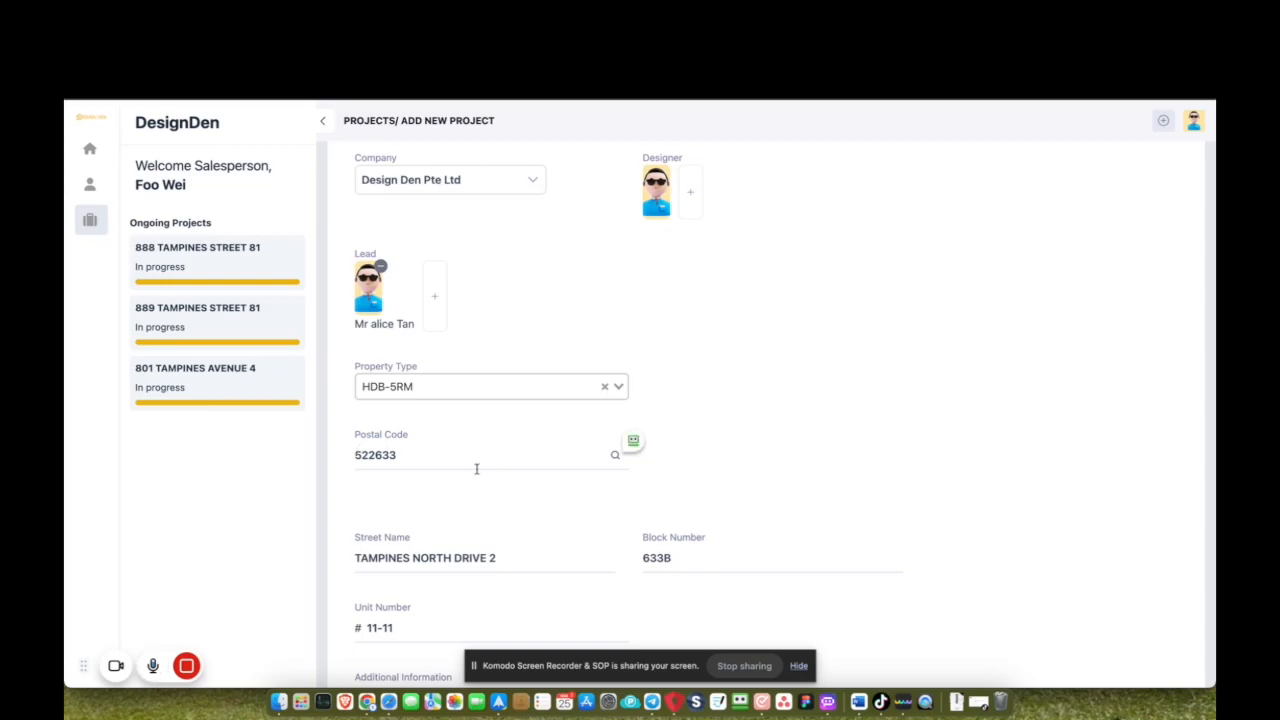
{"action": "scroll", "coordinate": [476, 469], "scroll_direction": "down", "scroll_amount": 3}
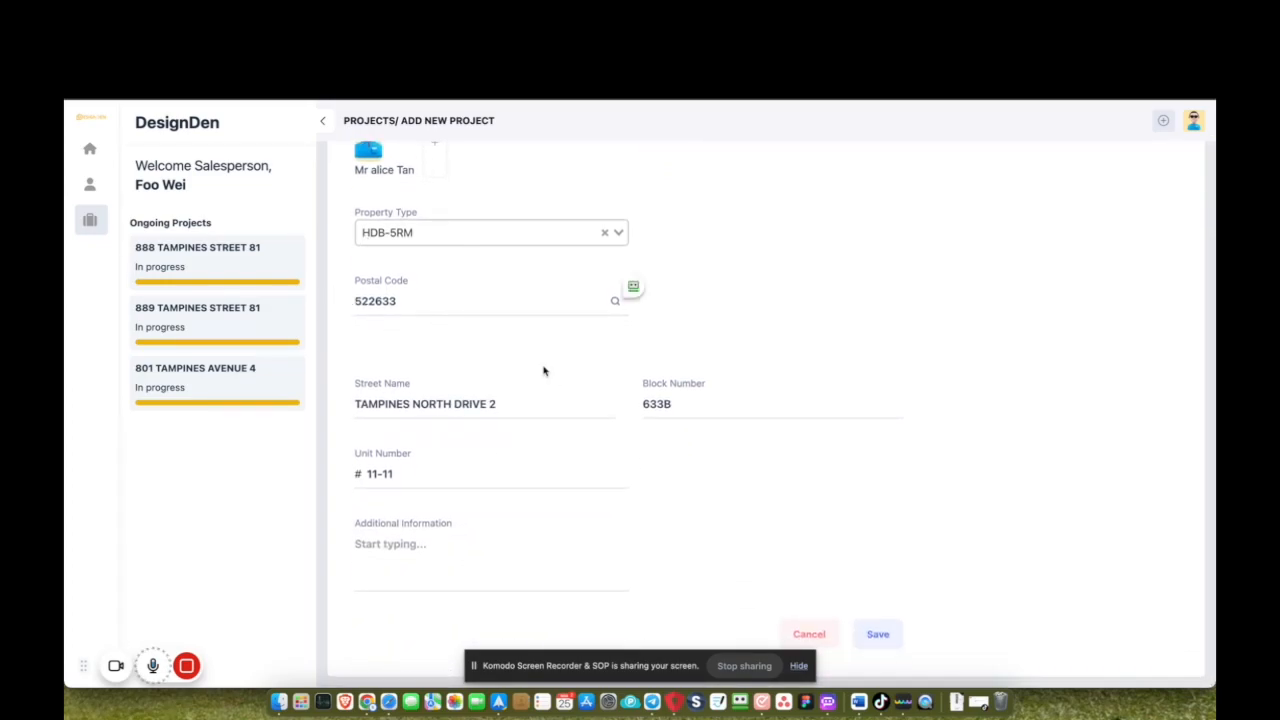
{"action": "left_click", "coordinate": [880, 636]}
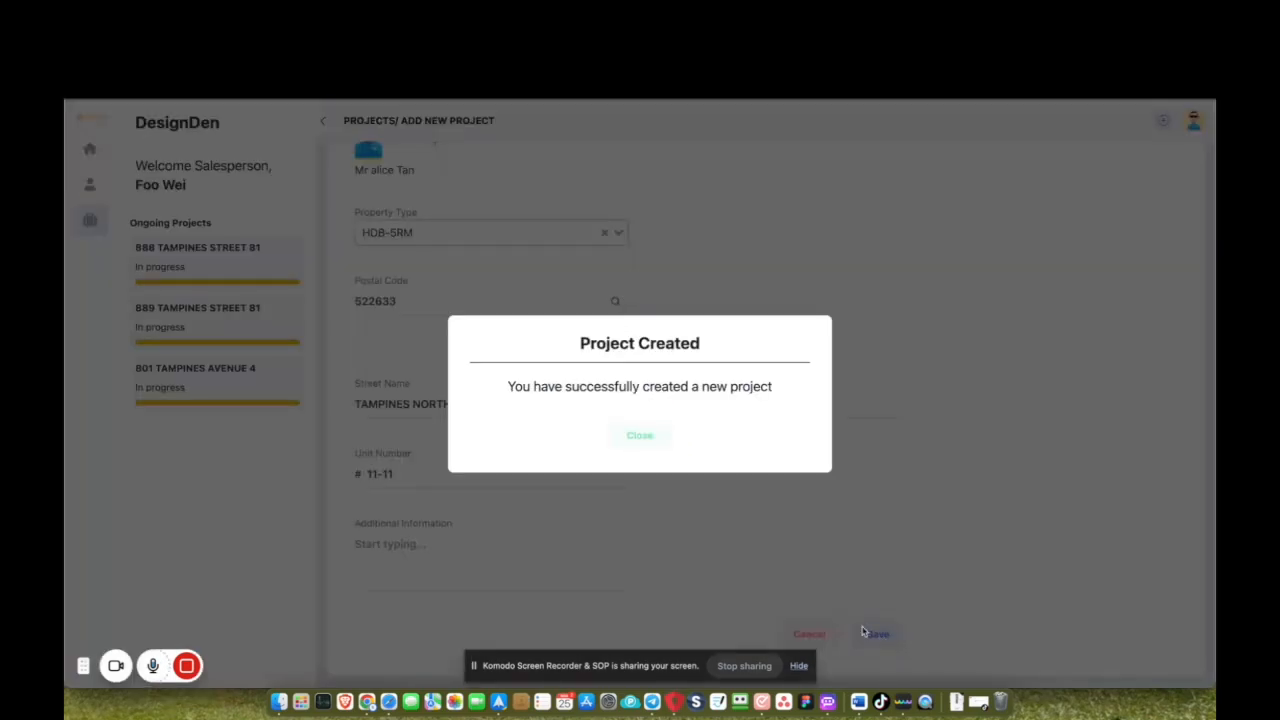
{"action": "left_click", "coordinate": [636, 435]}
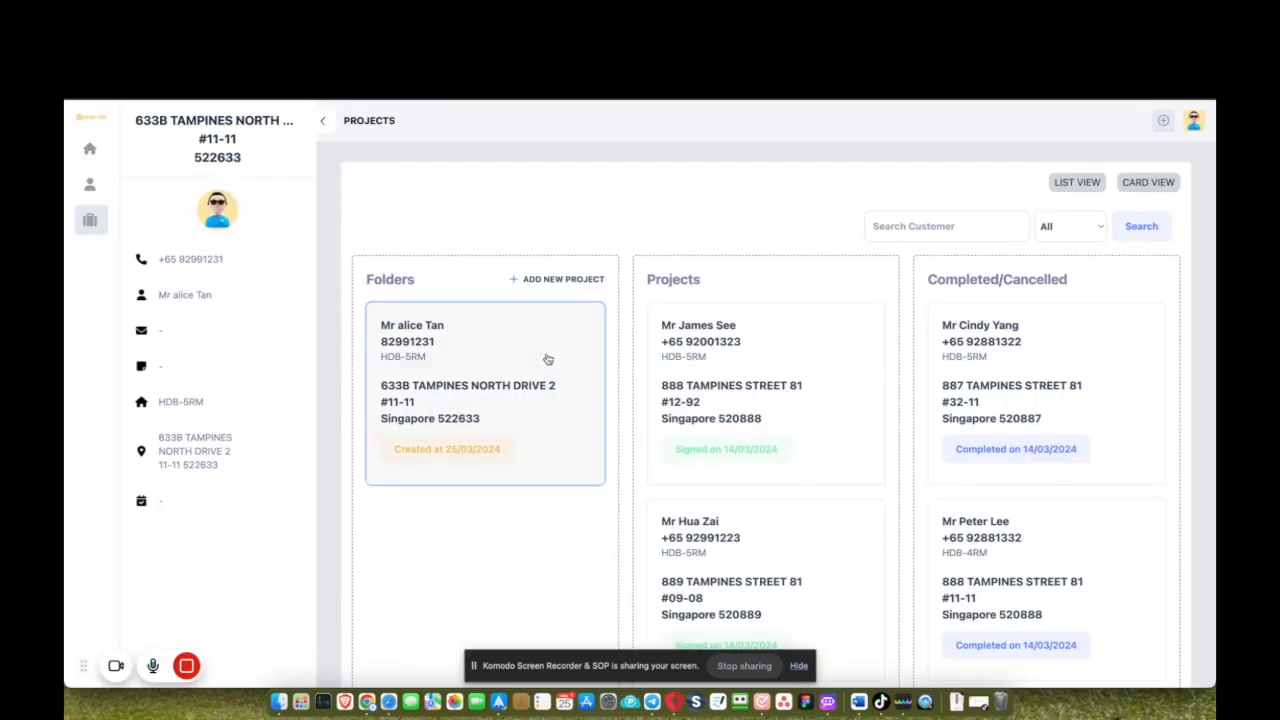
In the project's settings, set the keys collection date to 30/03/2024.
{"action": "left_click", "coordinate": [524, 347]}
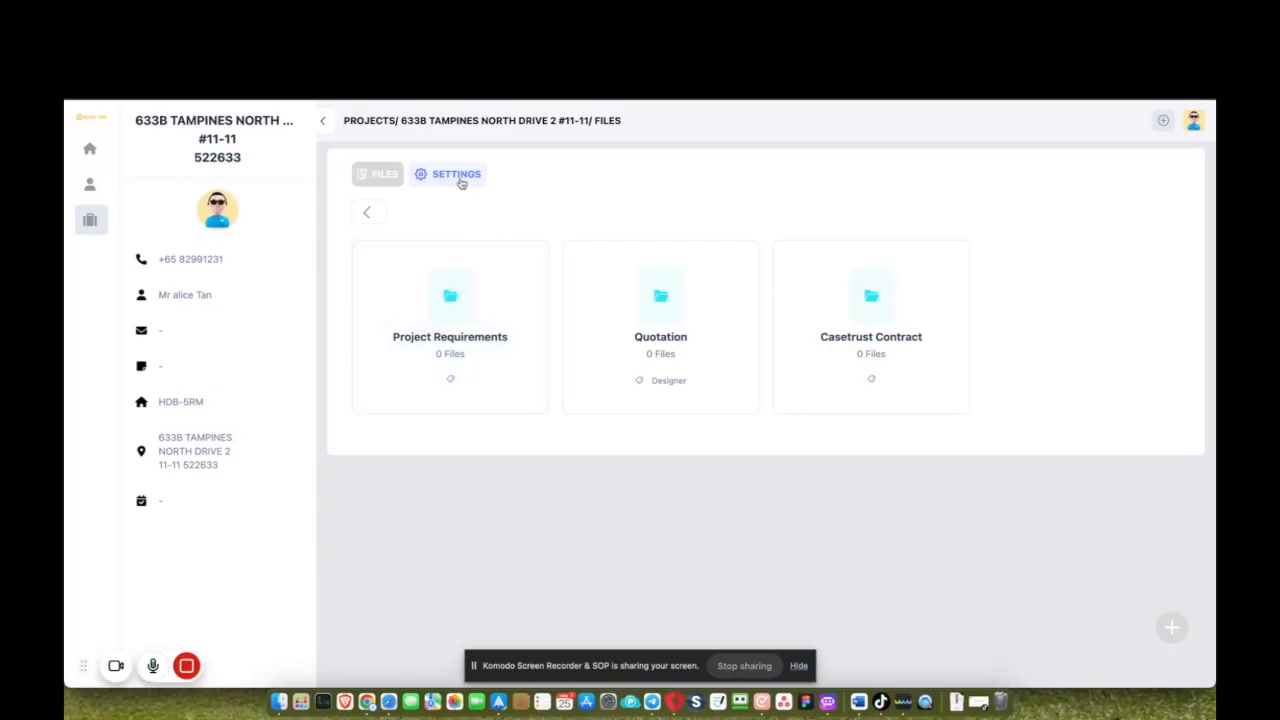
{"action": "left_click", "coordinate": [460, 180]}
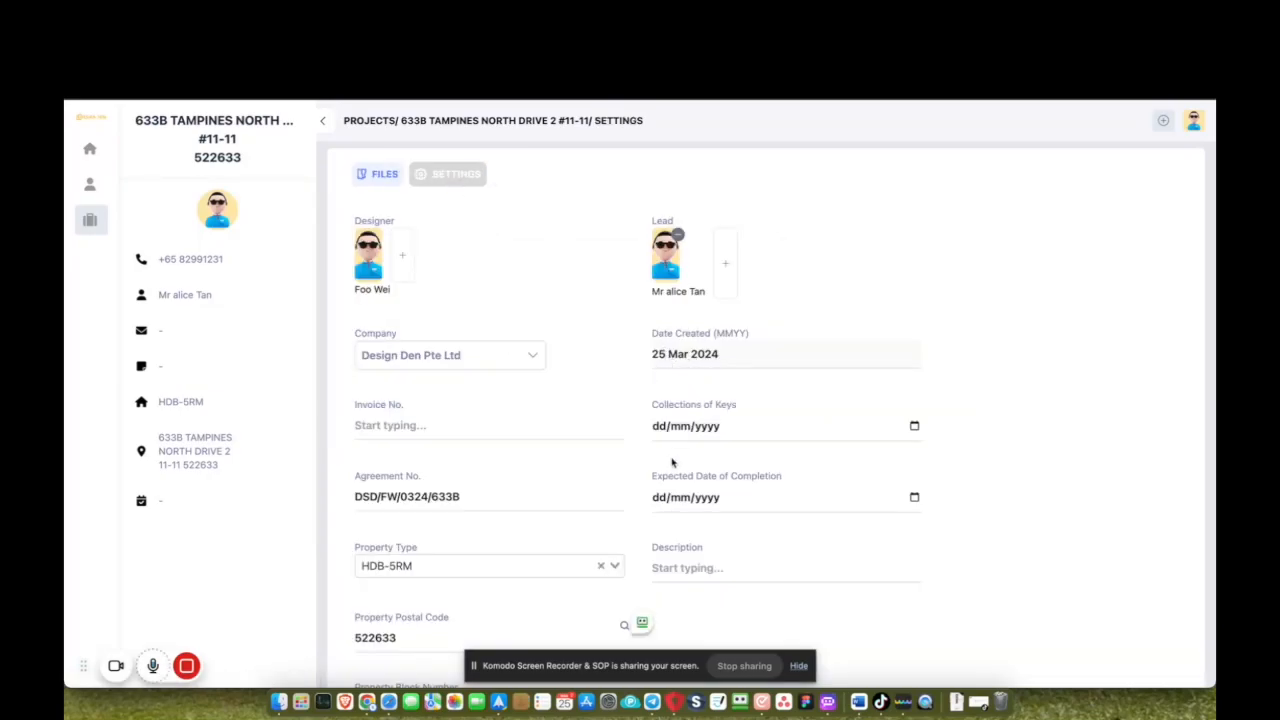
{"action": "left_click", "coordinate": [663, 429]}
{"action": "left_click", "coordinate": [691, 497]}
{"action": "left_click", "coordinate": [914, 426]}
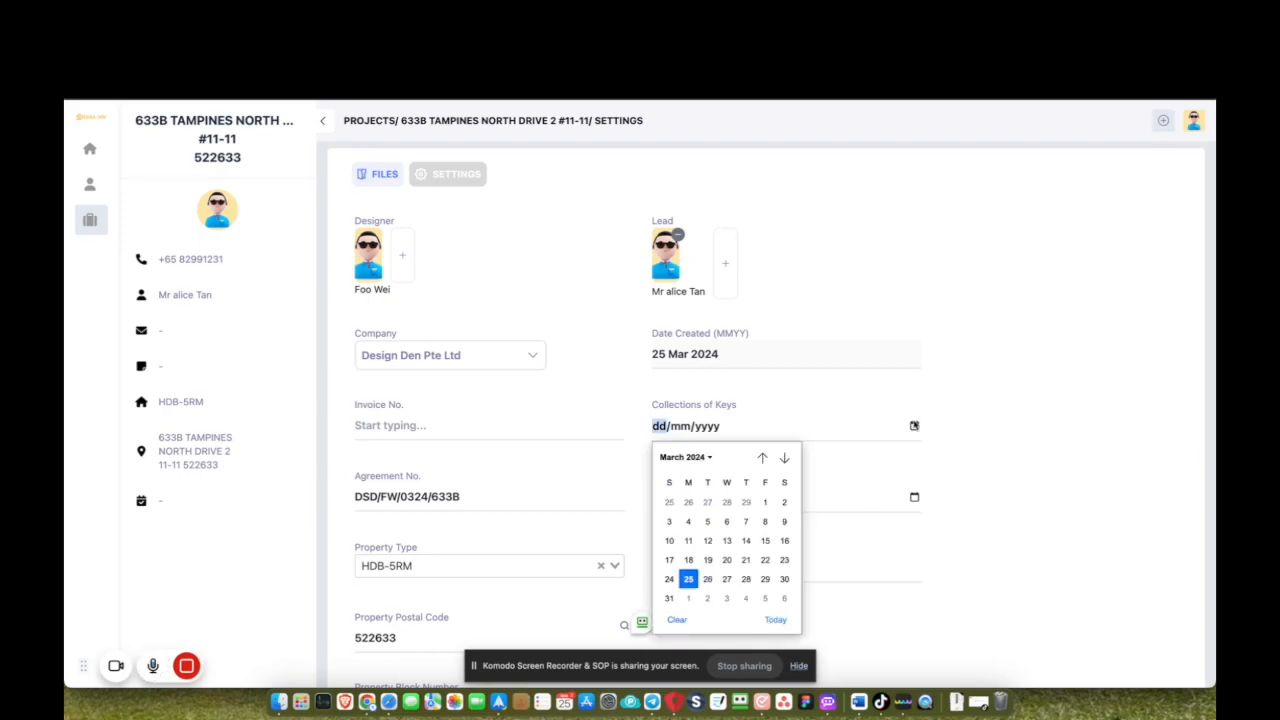
{"action": "left_click", "coordinate": [787, 582]}
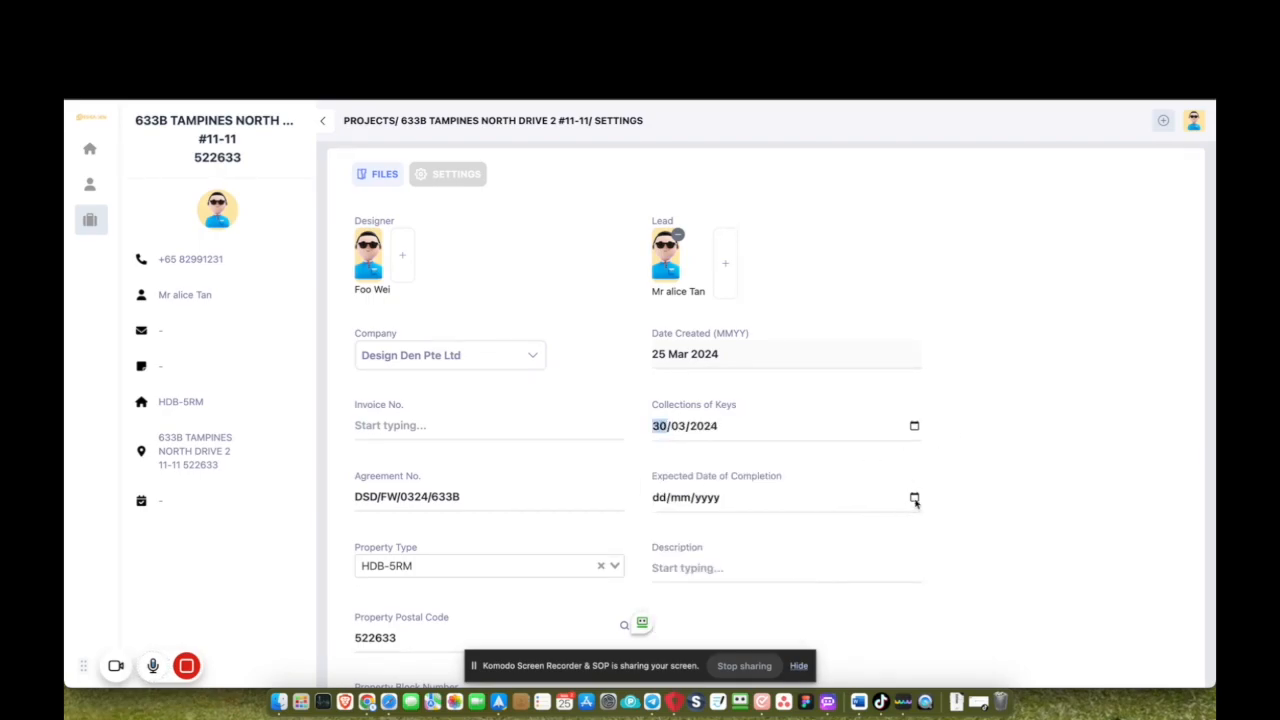
Set the expected completion date to 31/05/2024 and save the project settings.
{"action": "left_click", "coordinate": [914, 499]}
{"action": "left_click", "coordinate": [785, 306]}
{"action": "left_click", "coordinate": [785, 306]}
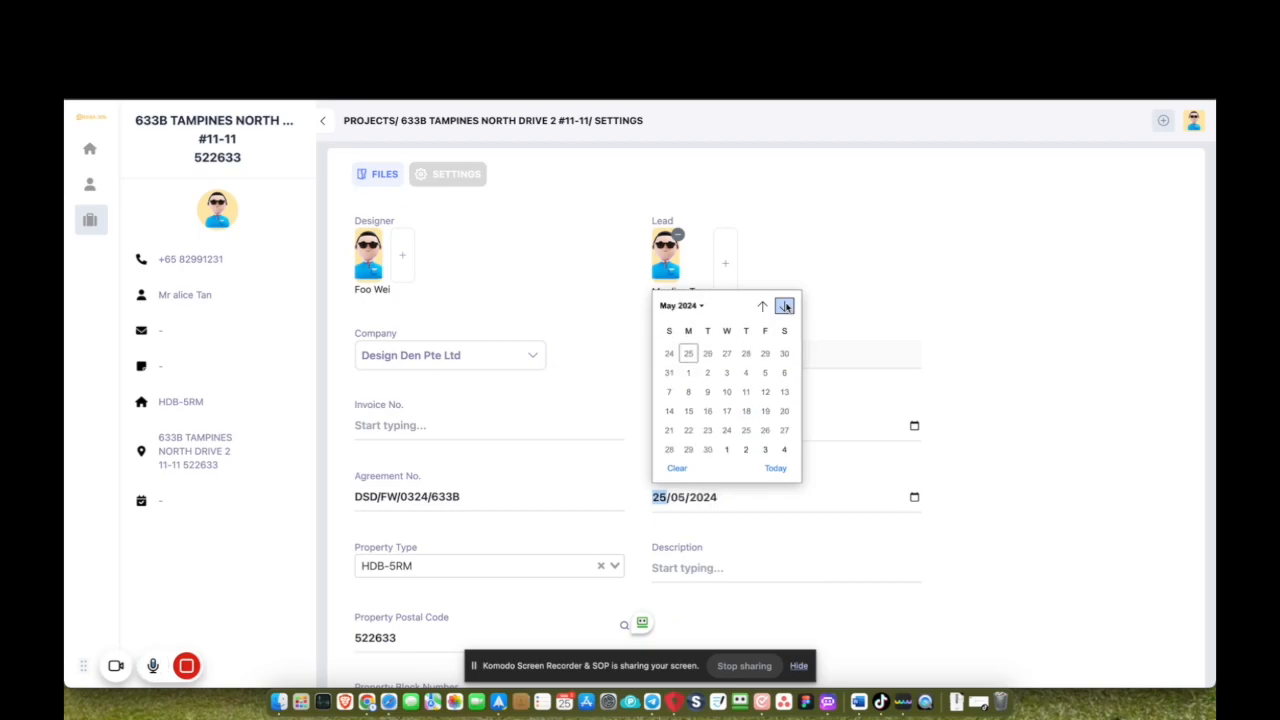
{"action": "left_click", "coordinate": [765, 424]}
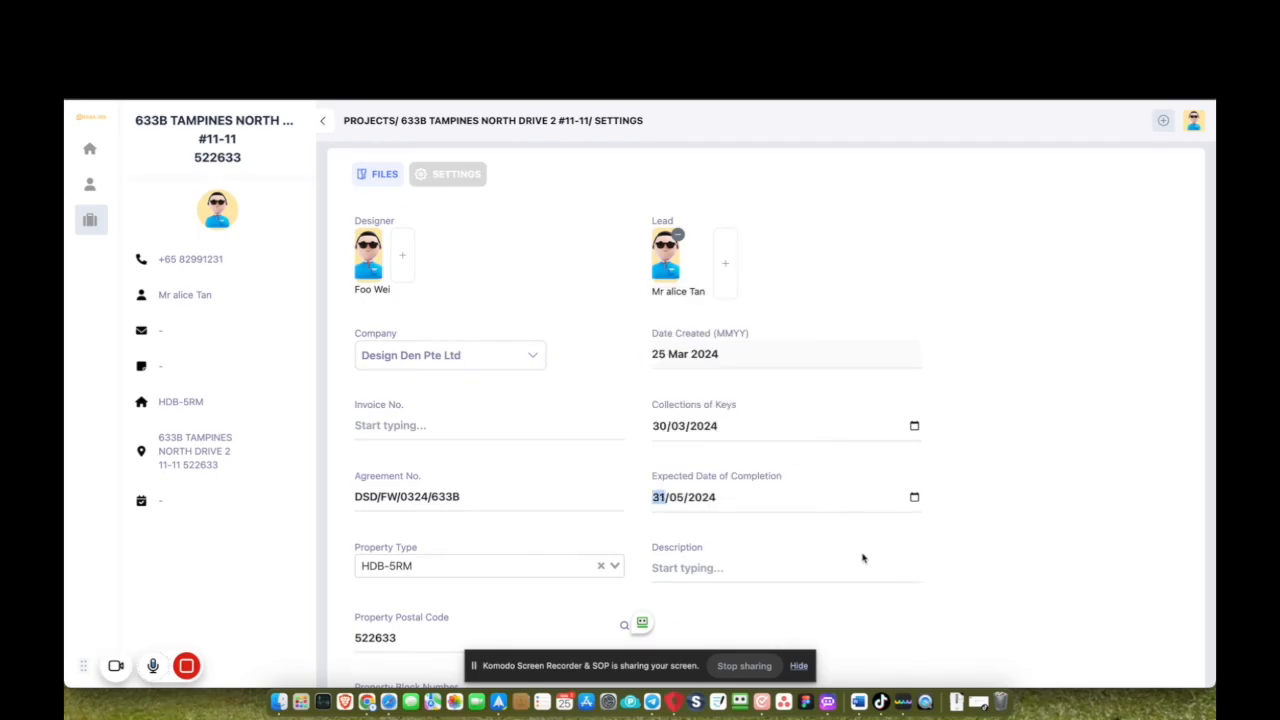
{"action": "scroll", "coordinate": [845, 572], "scroll_direction": "down", "scroll_amount": 3}
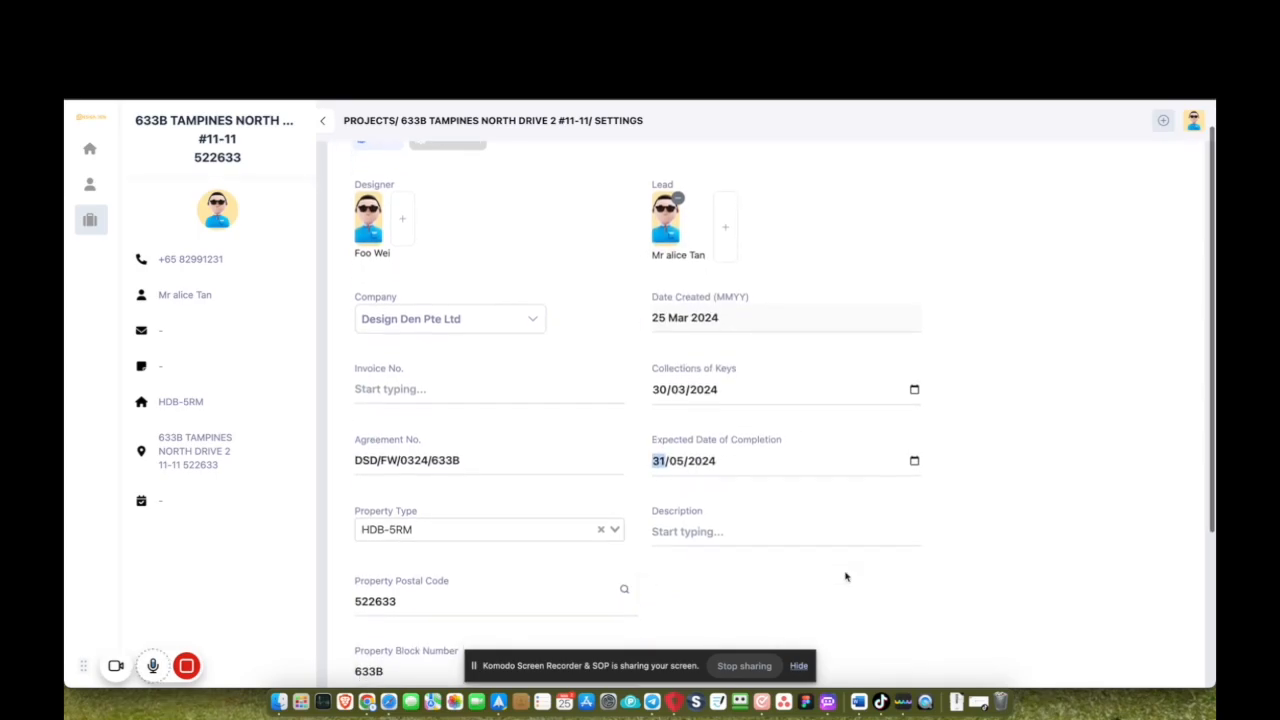
{"action": "scroll", "coordinate": [845, 576], "scroll_direction": "down", "scroll_amount": 5}
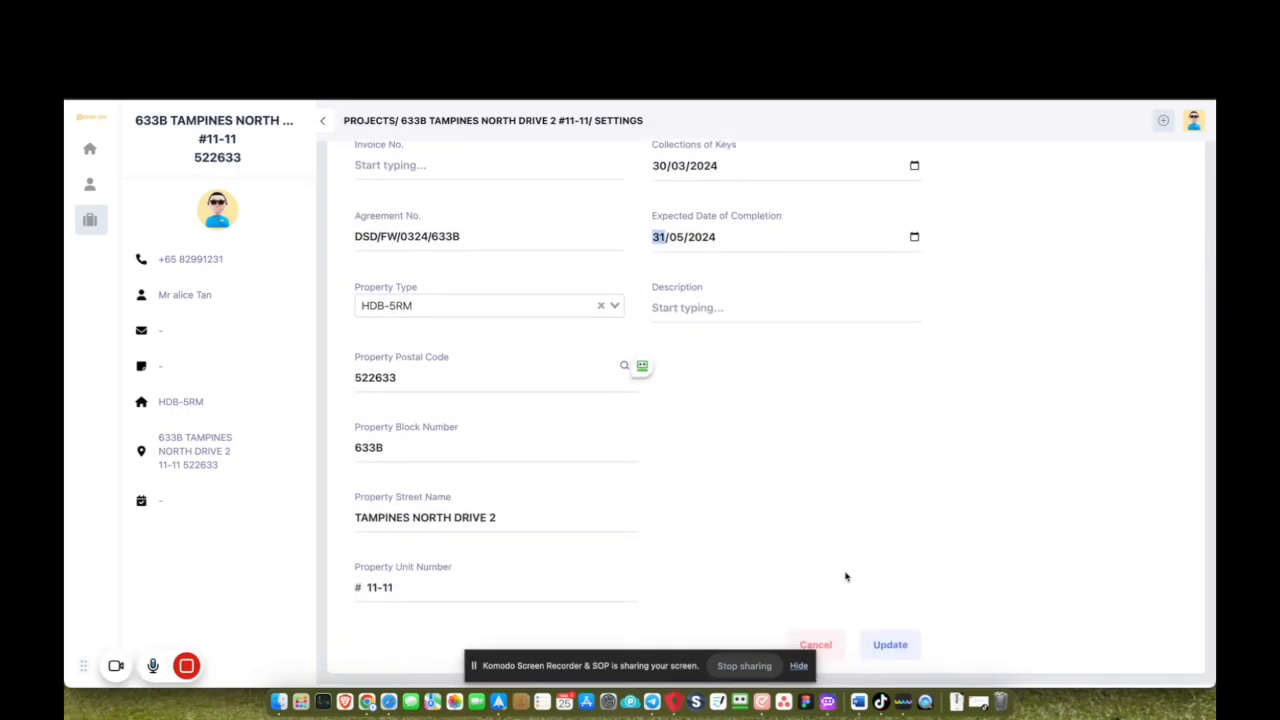
{"action": "left_click", "coordinate": [902, 650]}
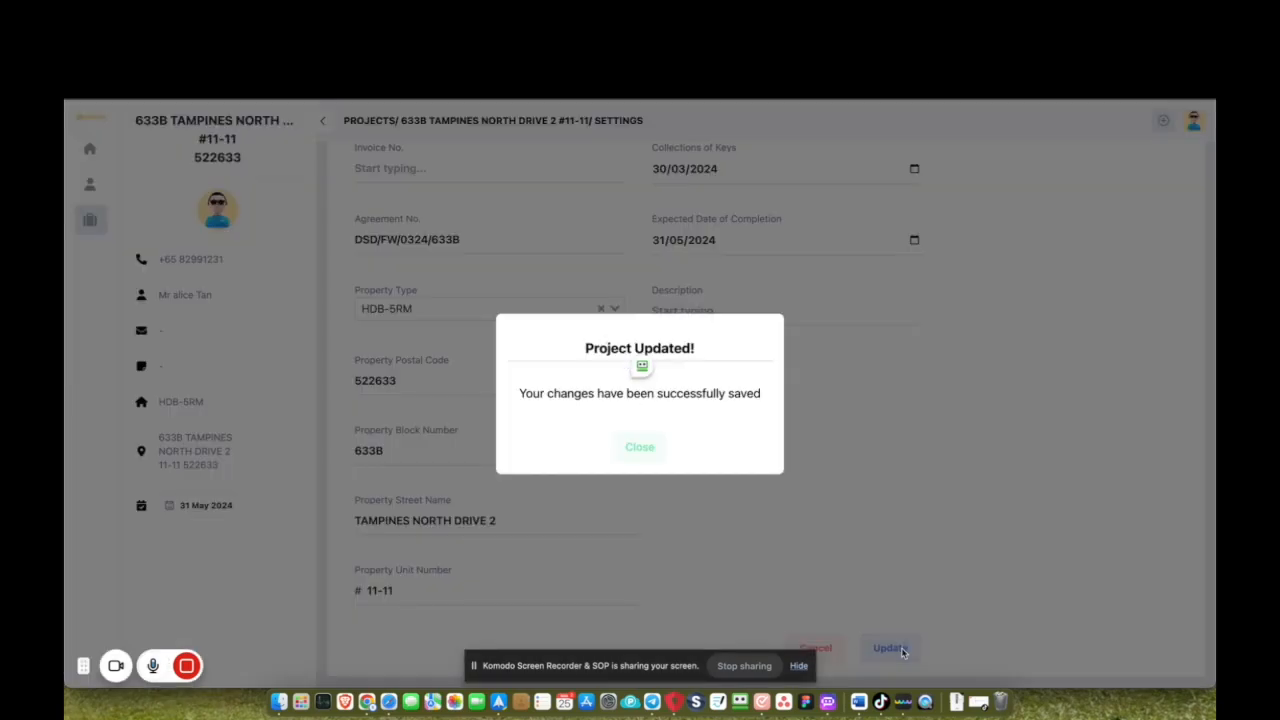
{"action": "left_click", "coordinate": [657, 451]}
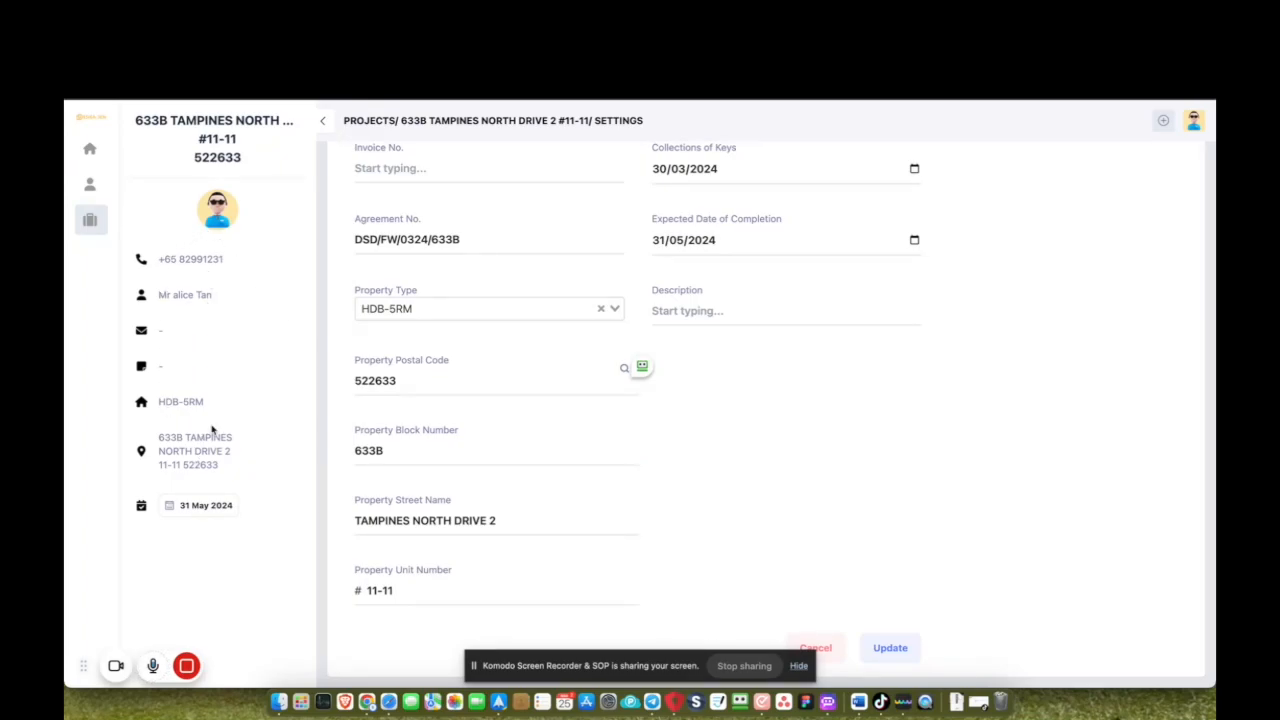
{"action": "scroll", "coordinate": [507, 226], "scroll_direction": "up", "scroll_amount": 5}
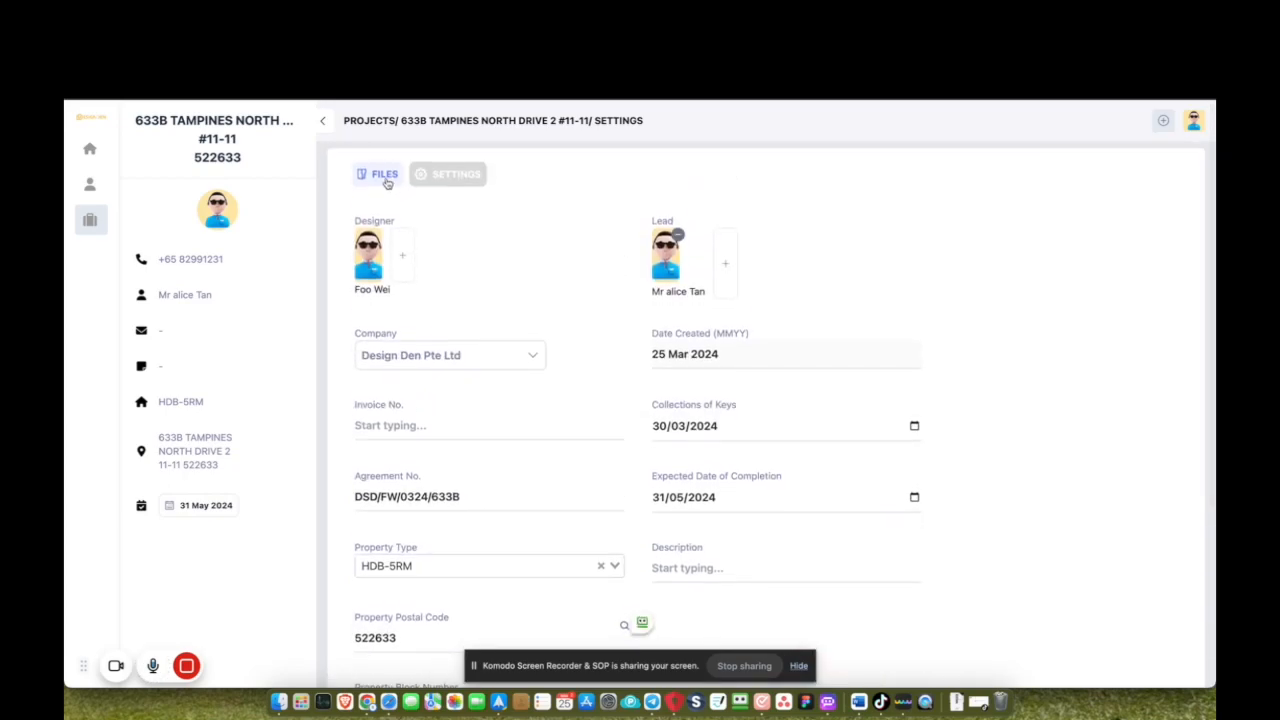
Start a Project Requirements upload, discard it without saving, and return to the Files list.
{"action": "left_click", "coordinate": [385, 178]}
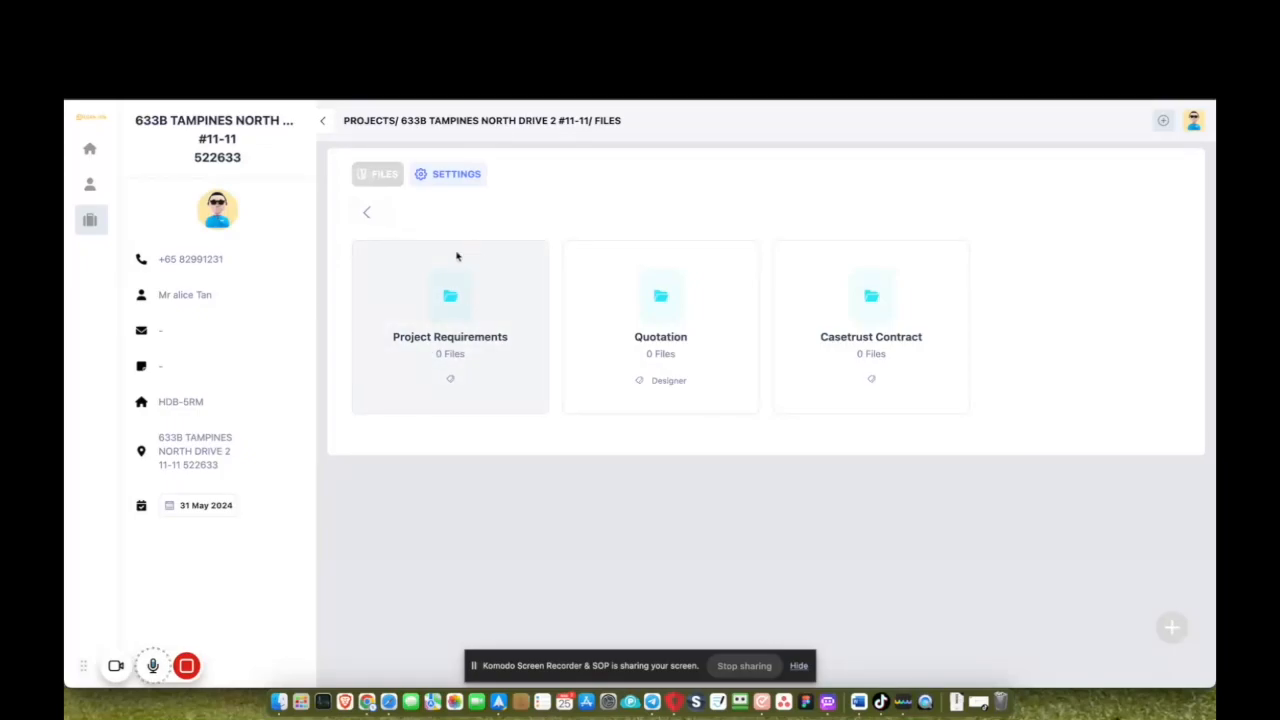
{"action": "left_click", "coordinate": [463, 298]}
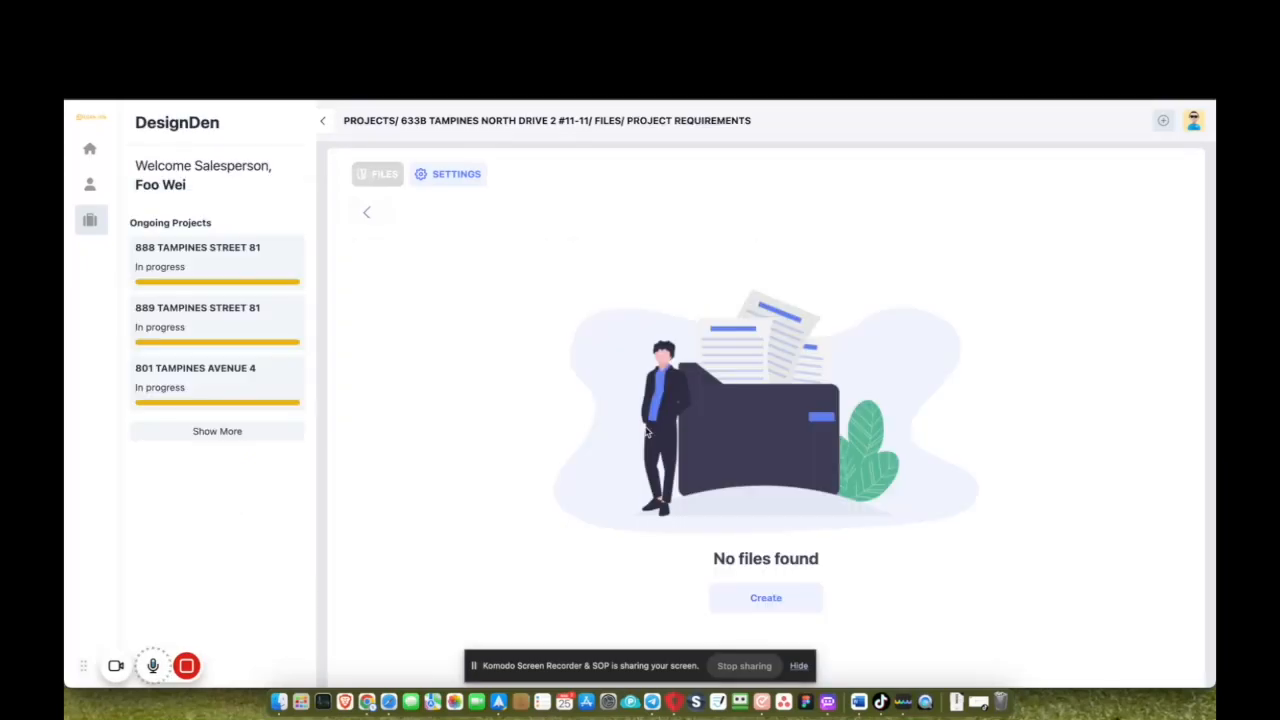
{"action": "left_click", "coordinate": [765, 545]}
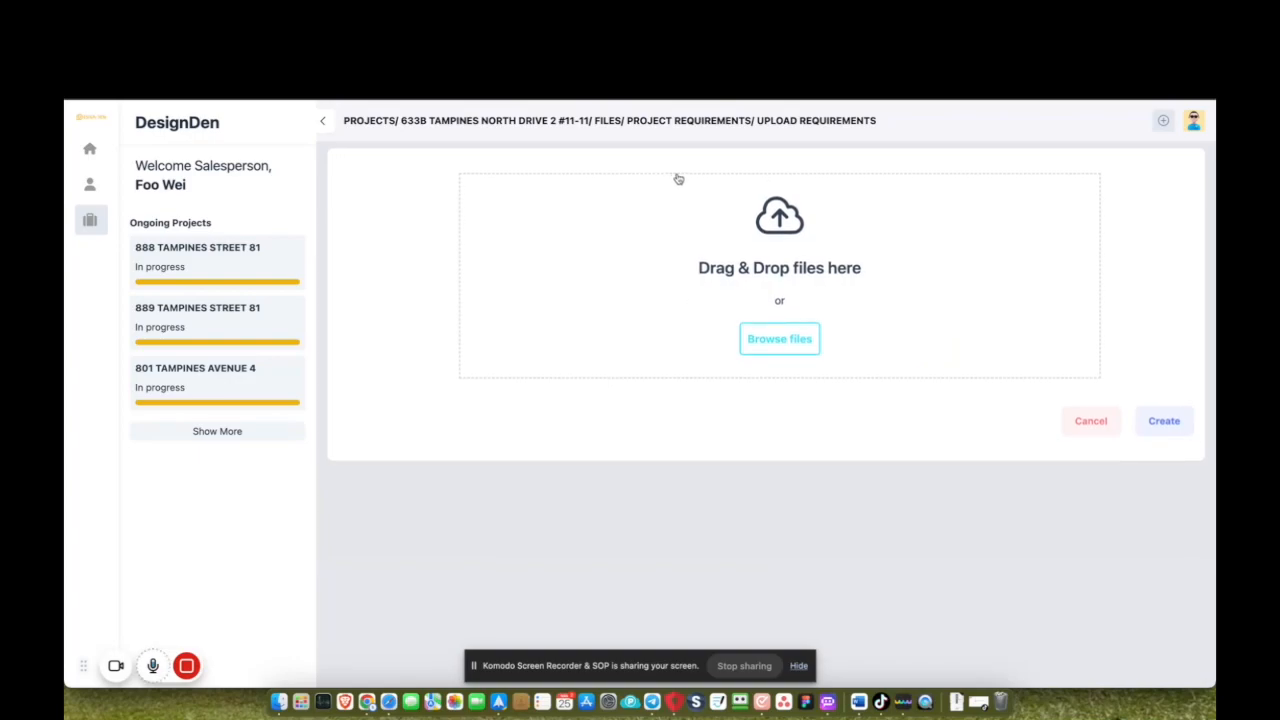
{"action": "left_click", "coordinate": [1093, 436]}
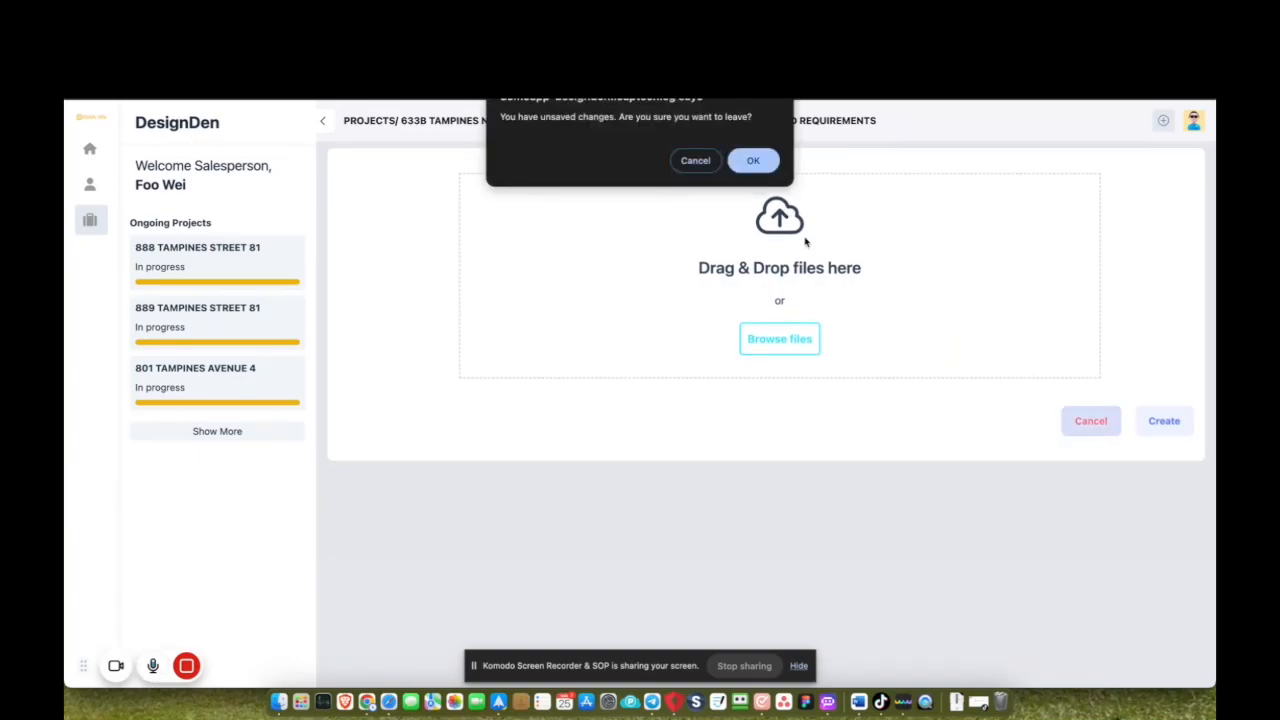
{"action": "left_click", "coordinate": [754, 162]}
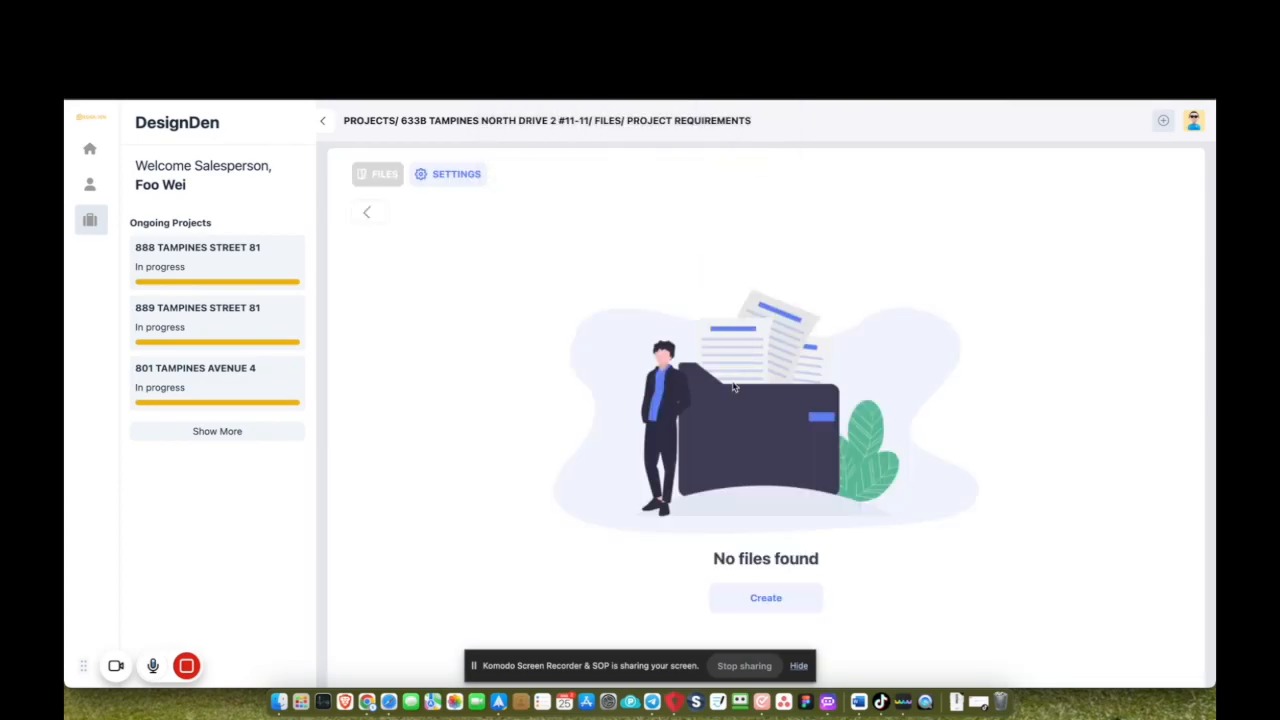
{"action": "left_click", "coordinate": [375, 180]}
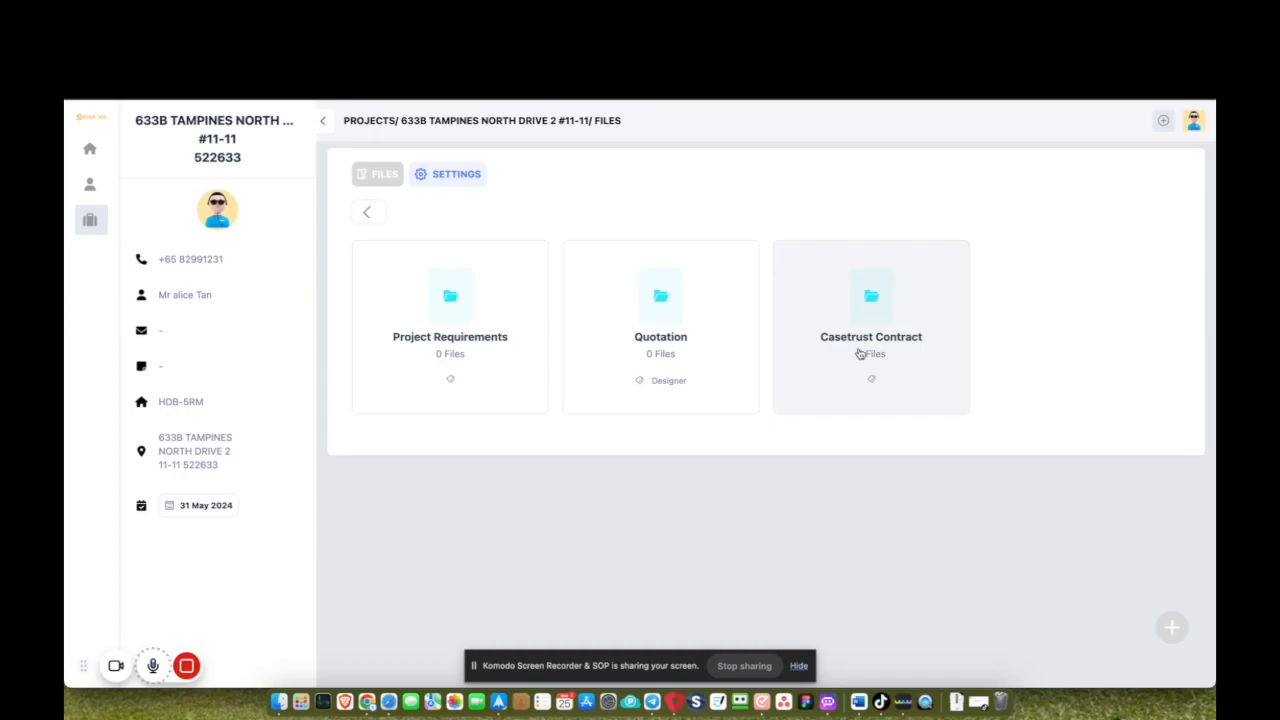
Begin generating a Casetrust contract and view its document step.
{"action": "left_click", "coordinate": [880, 315]}
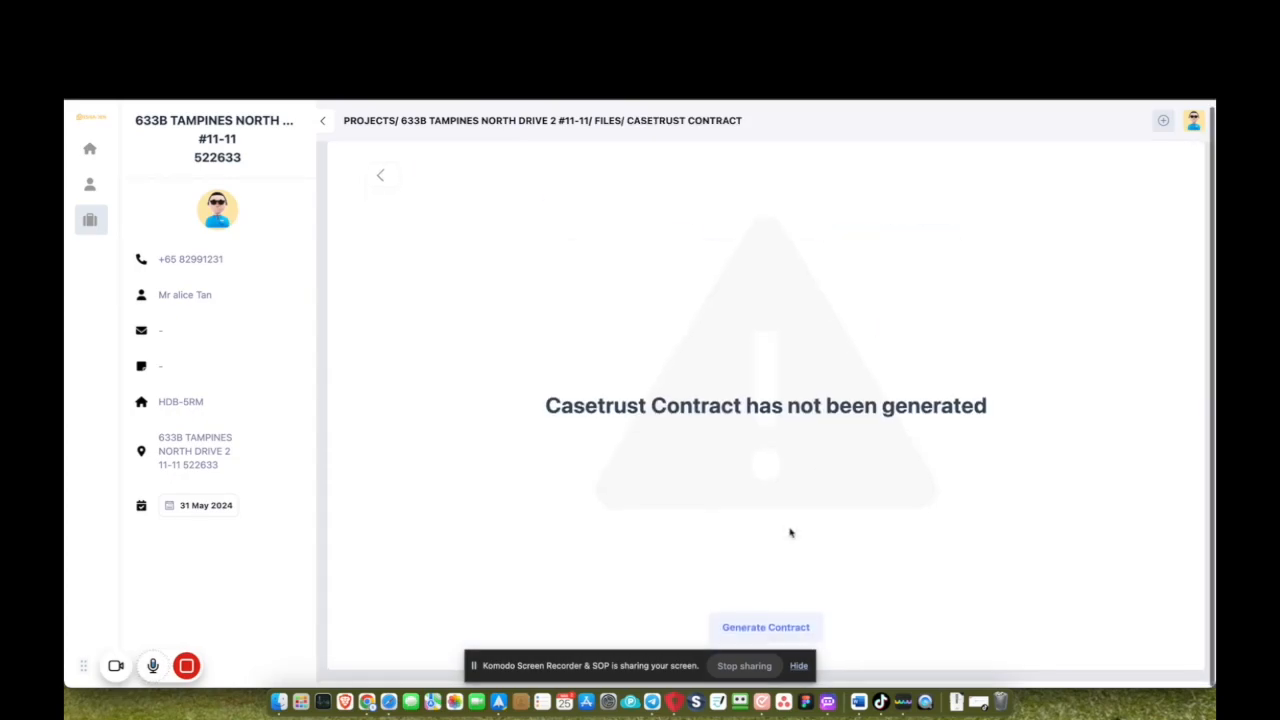
{"action": "left_click", "coordinate": [770, 638]}
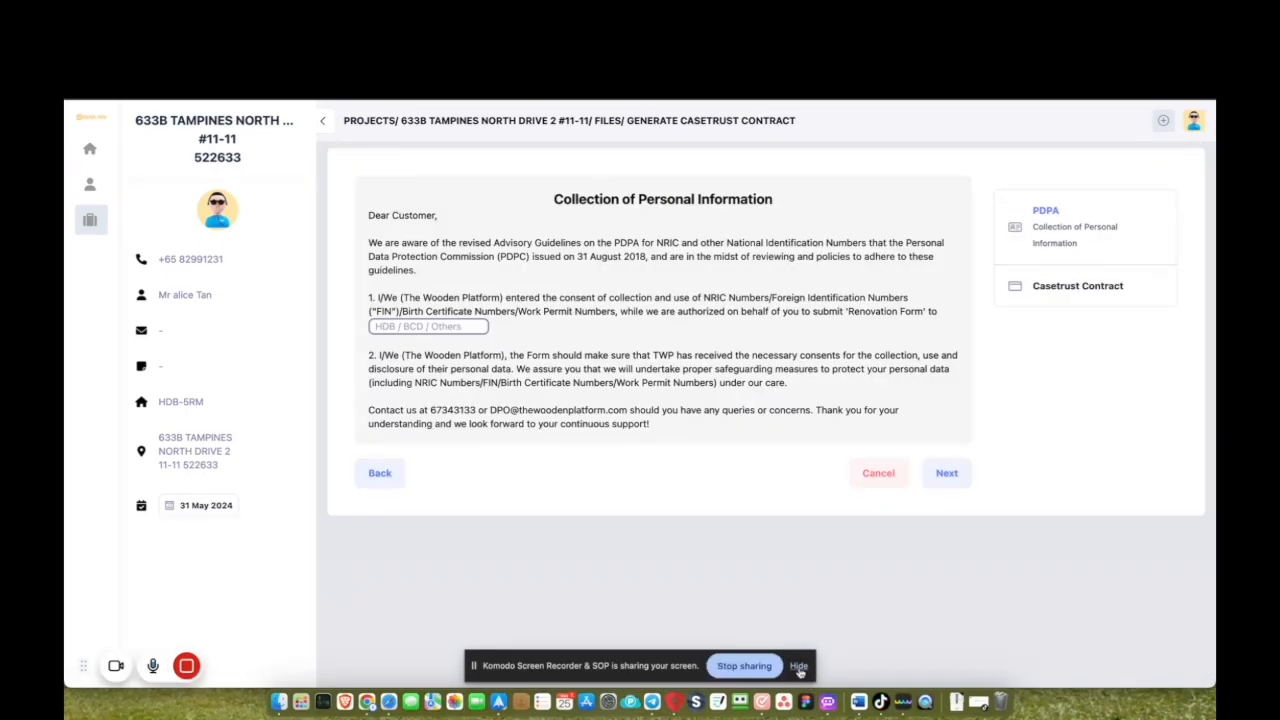
{"action": "left_click", "coordinate": [798, 670]}
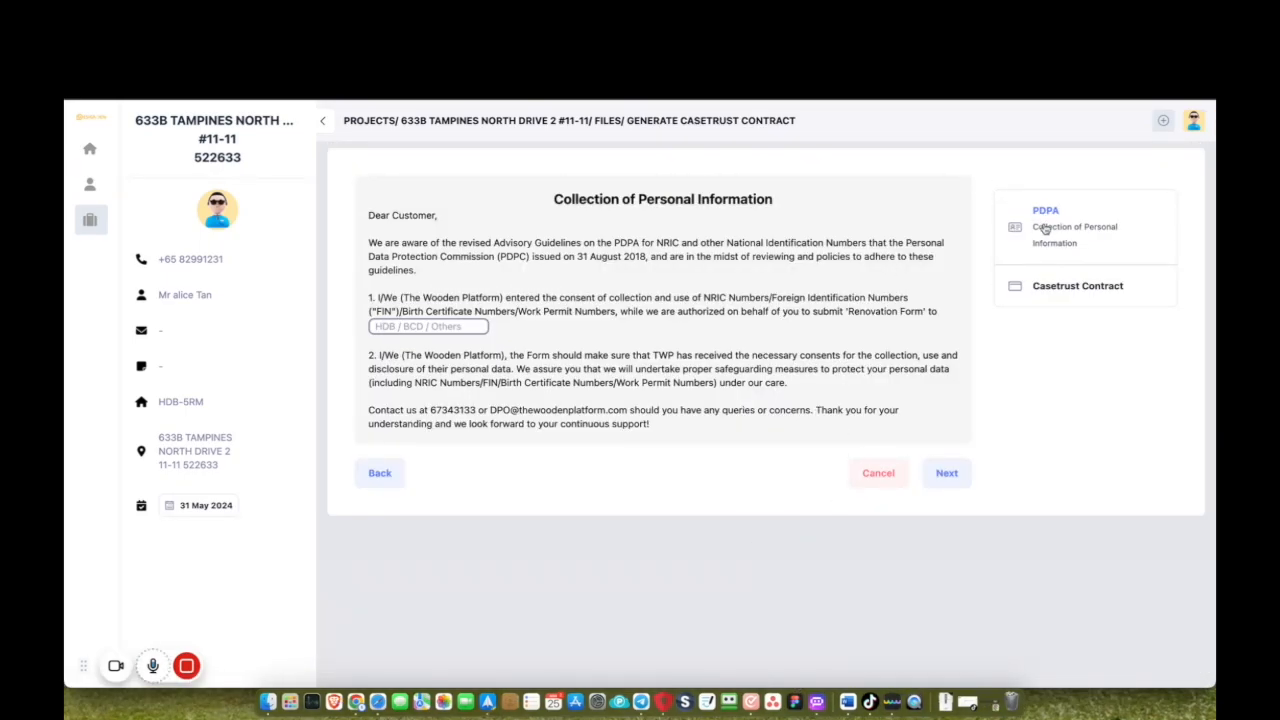
{"action": "left_click", "coordinate": [1052, 294]}
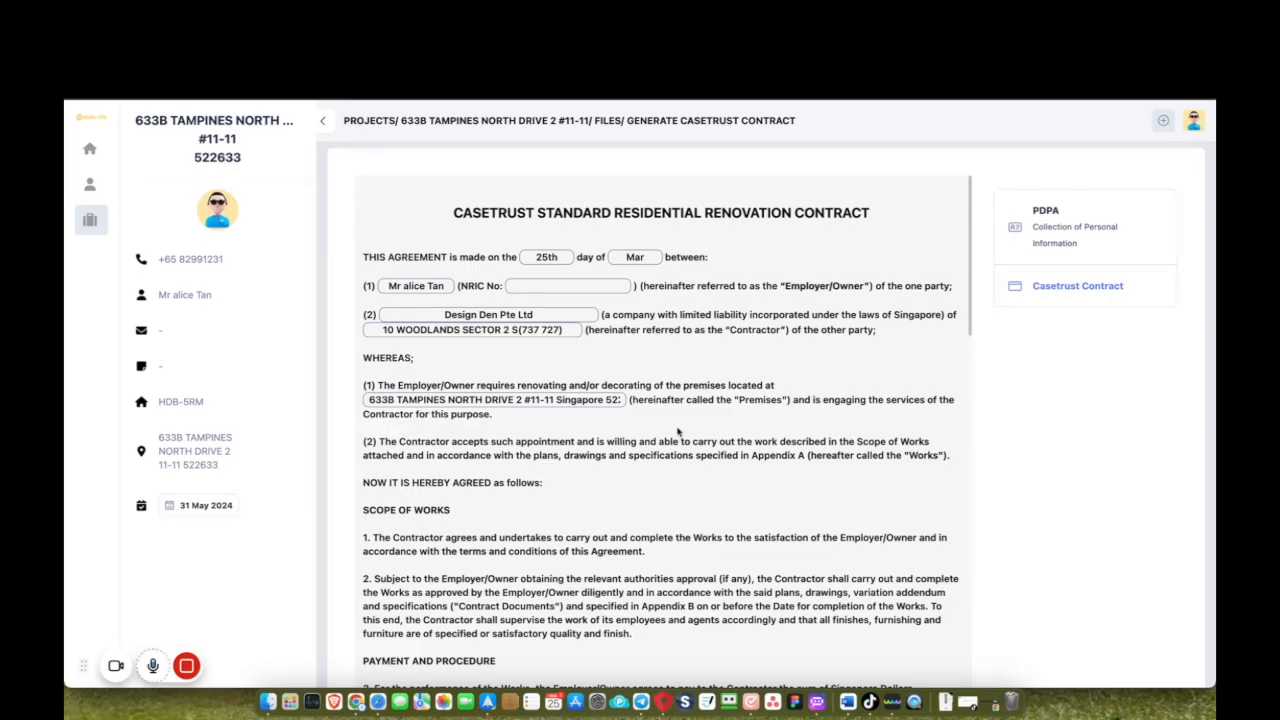
{"action": "scroll", "coordinate": [677, 432], "scroll_direction": "down", "scroll_amount": 15}
{"action": "scroll", "coordinate": [670, 321], "scroll_direction": "up", "scroll_amount": 12}
Leave the contract unsaved and open the Quotation folder.
{"action": "left_click", "coordinate": [600, 121]}
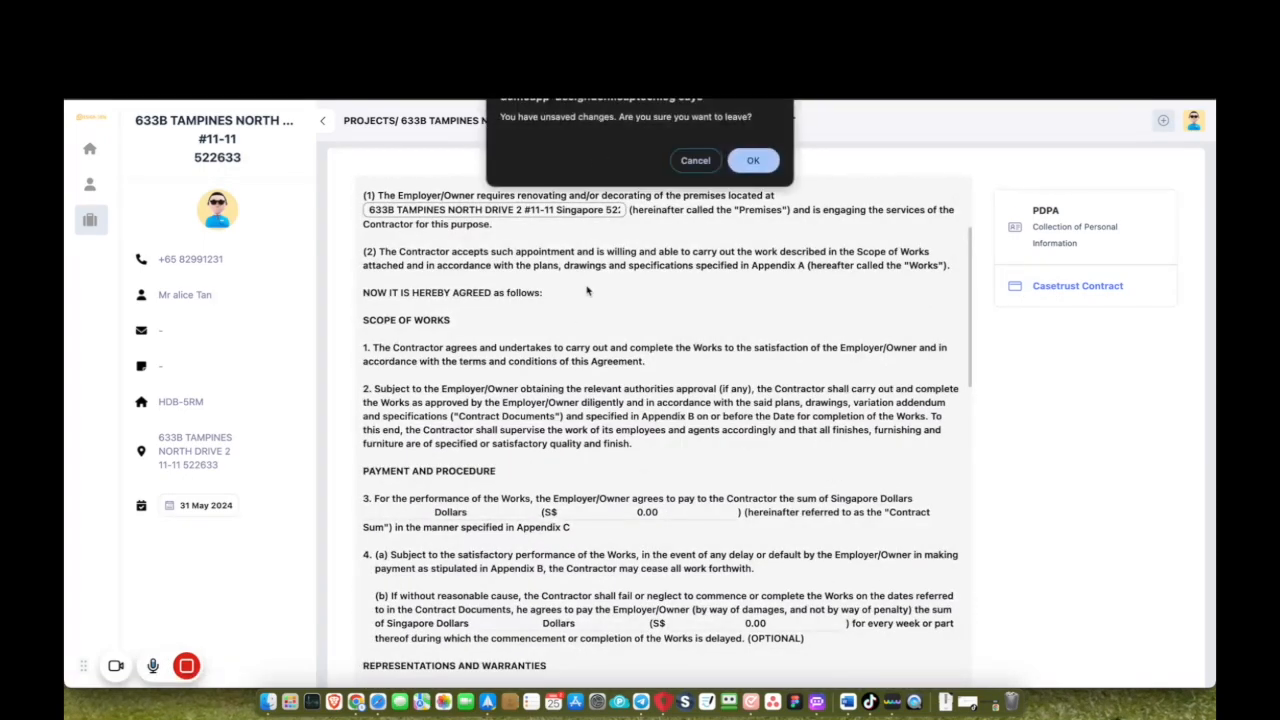
{"action": "left_click", "coordinate": [740, 167]}
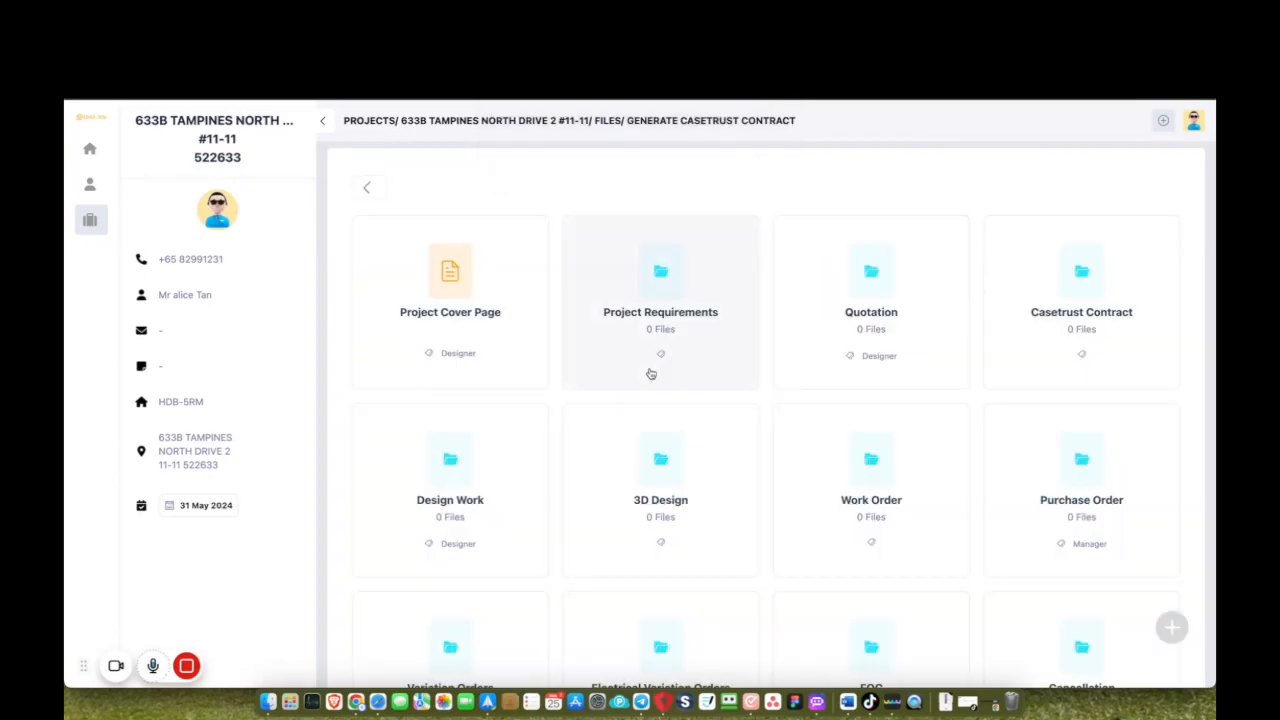
{"action": "left_click", "coordinate": [688, 342]}
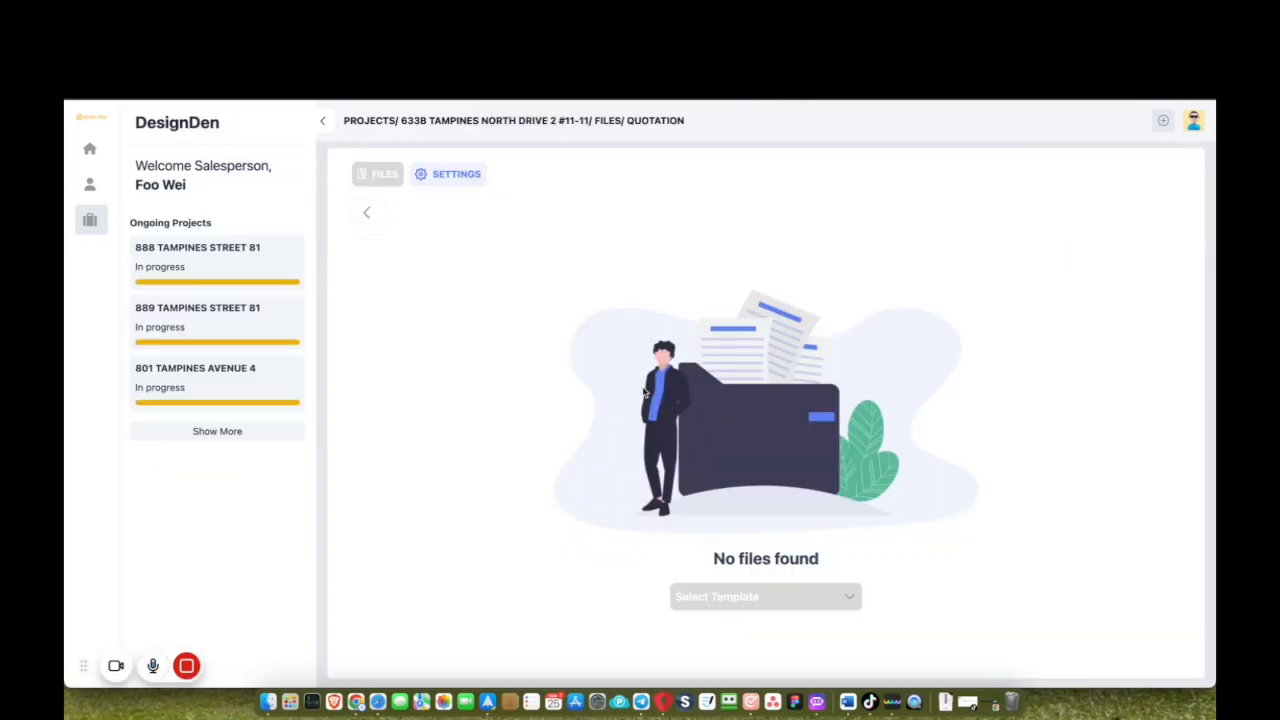
Start a new quotation from a template and move on to its quotation items.
{"action": "left_click", "coordinate": [692, 597]}
{"action": "left_click", "coordinate": [688, 630]}
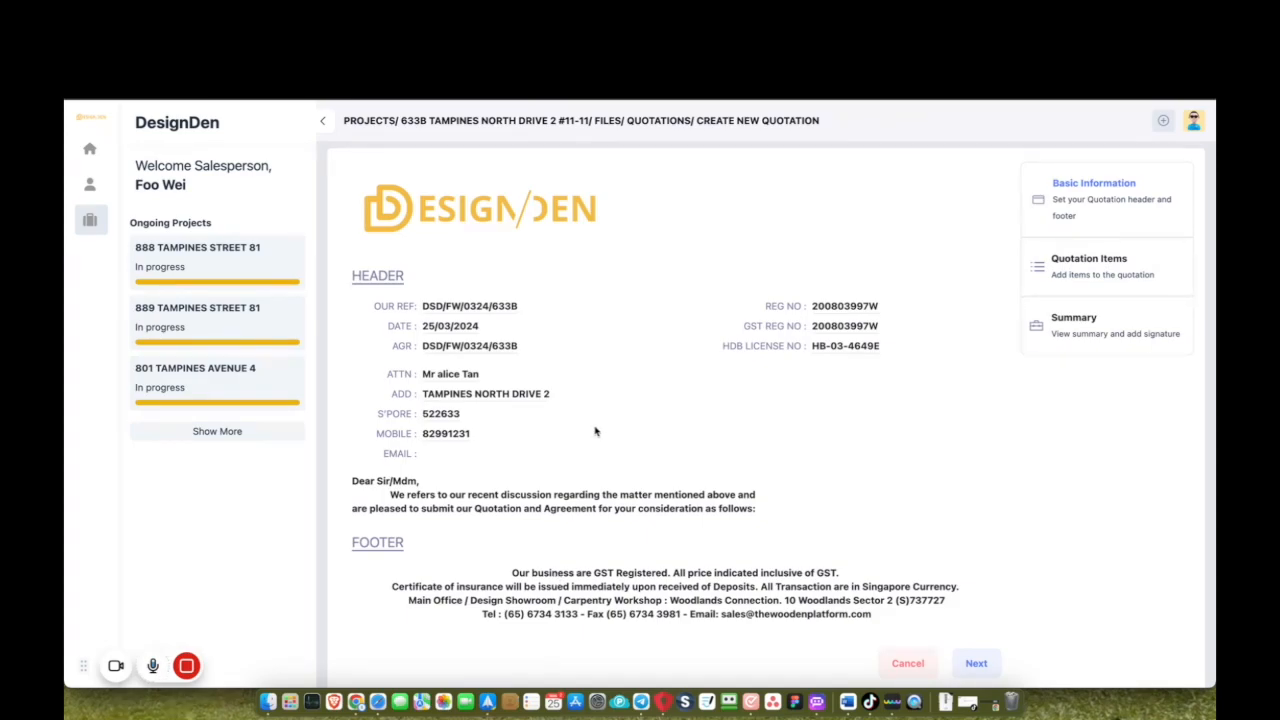
{"action": "left_click", "coordinate": [1118, 264]}
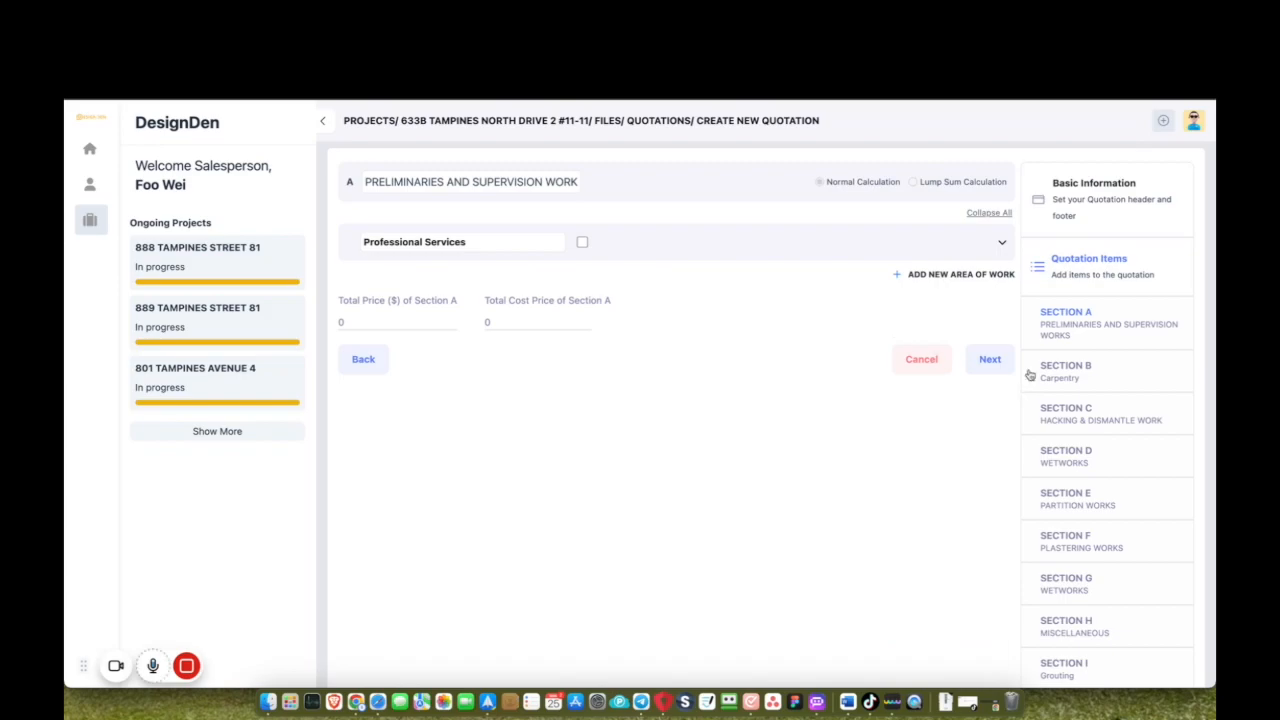
{"action": "scroll", "coordinate": [1118, 320], "scroll_direction": "down", "scroll_amount": 2}
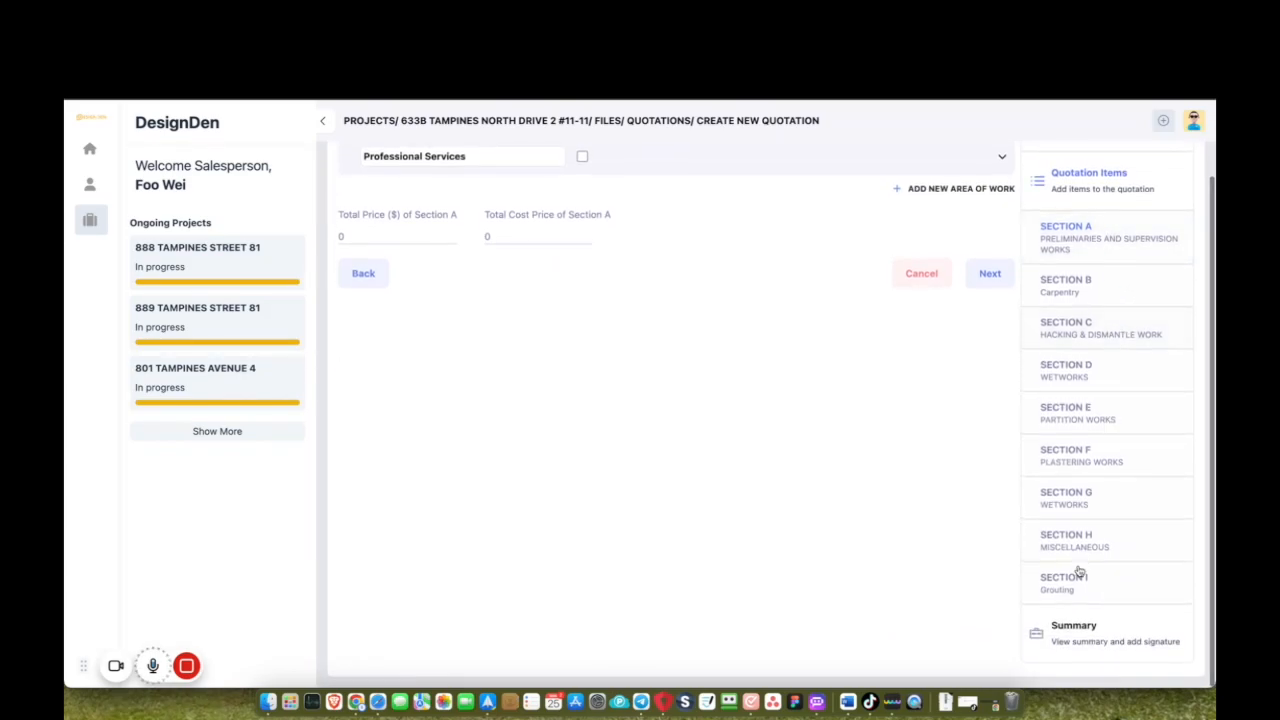
{"action": "scroll", "coordinate": [1073, 585], "scroll_direction": "up", "scroll_amount": 2}
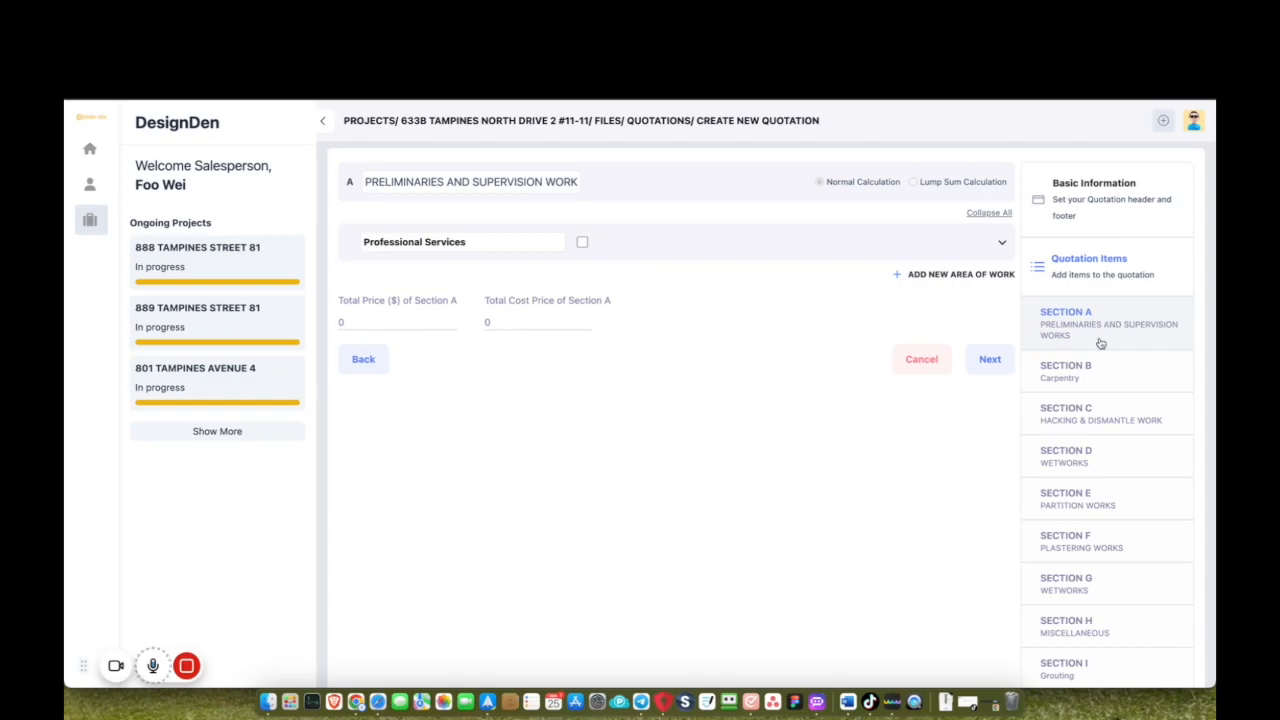
Include all Professional Services items and price the design proposal at 500.
{"action": "left_click", "coordinate": [1002, 242]}
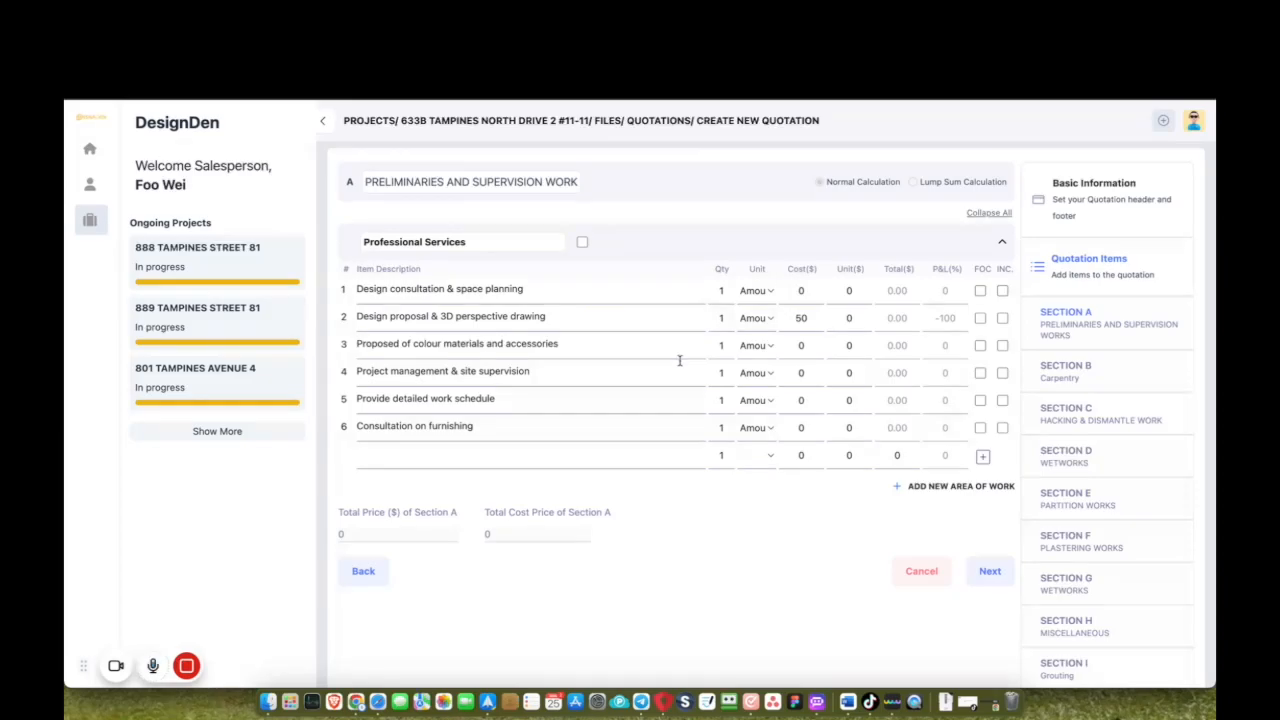
{"action": "left_click", "coordinate": [584, 243]}
{"action": "left_click", "coordinate": [851, 320]}
{"action": "type", "text": "500"}
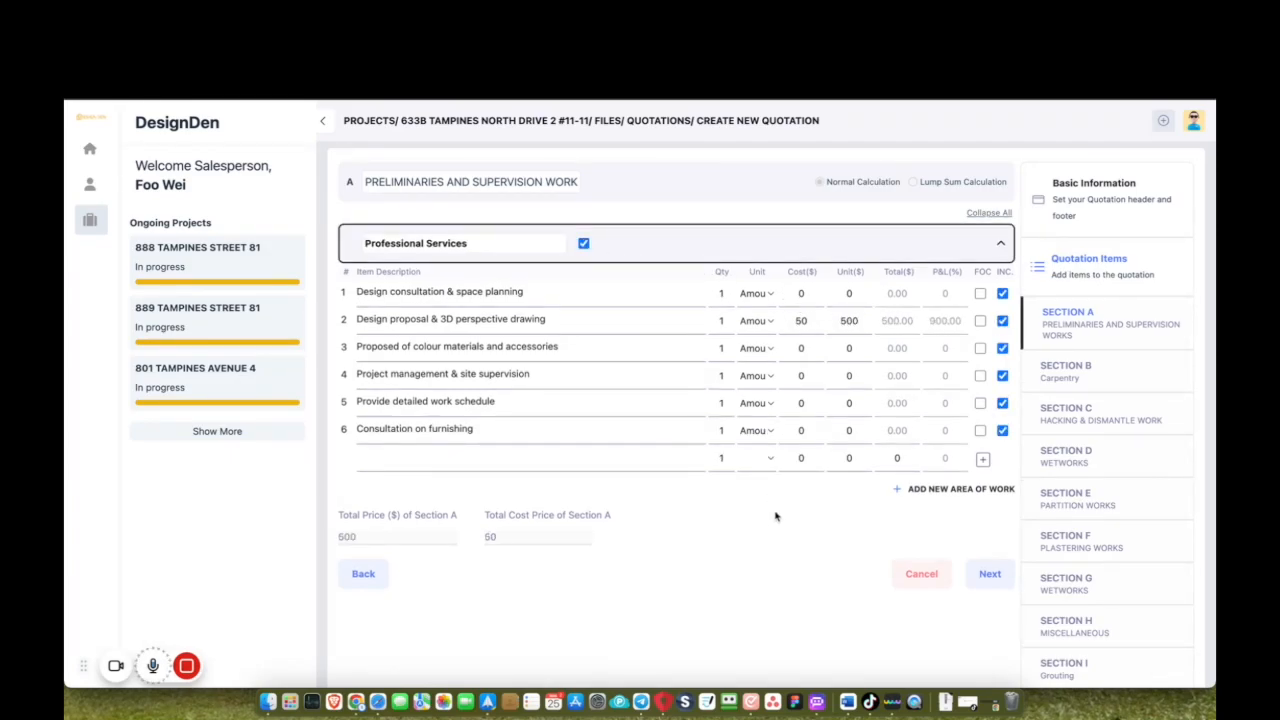
{"action": "scroll", "coordinate": [766, 466], "scroll_direction": "down", "scroll_amount": 2}
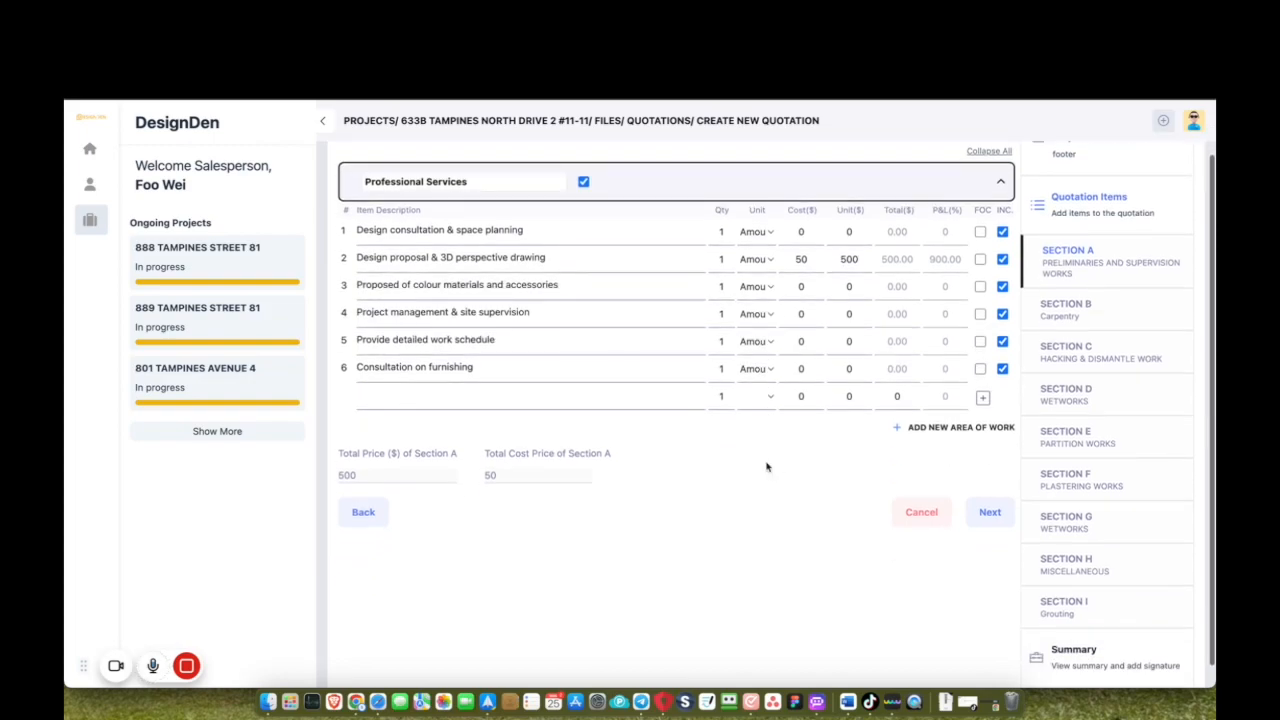
{"action": "left_click", "coordinate": [1097, 310]}
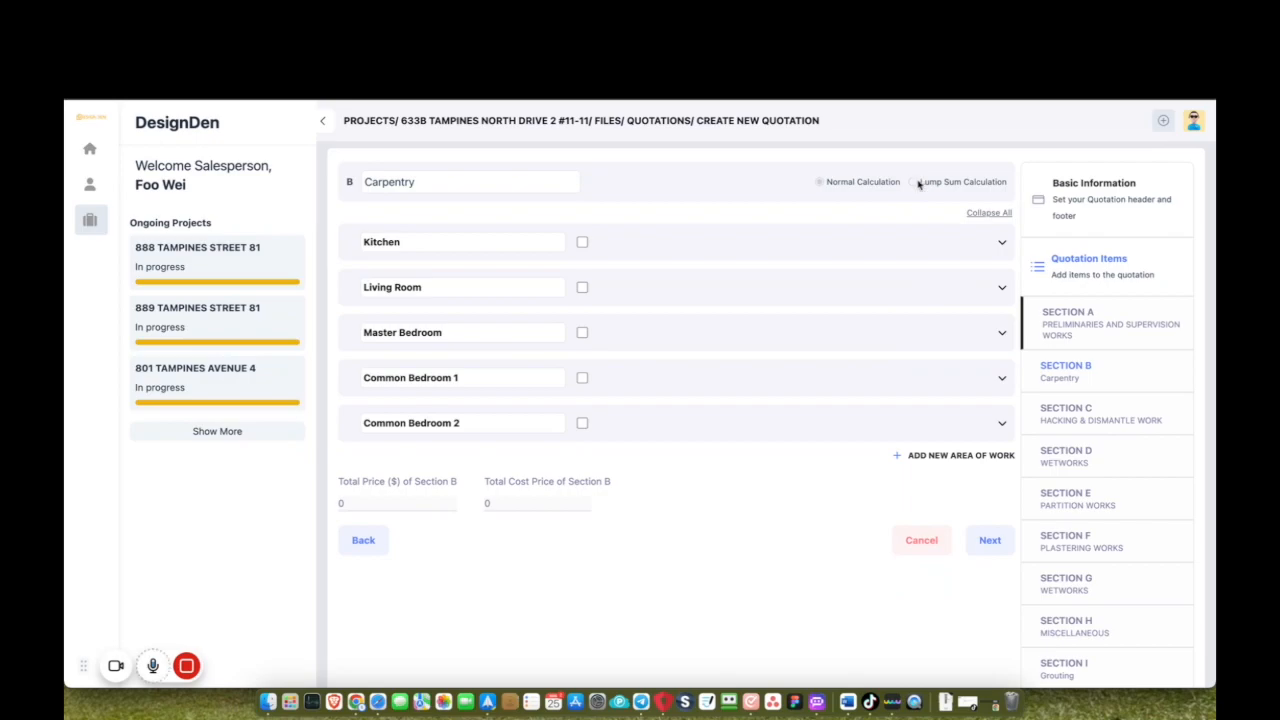
Include the first Kitchen item with unit Ft and unit price 8.
{"action": "left_click", "coordinate": [1002, 242]}
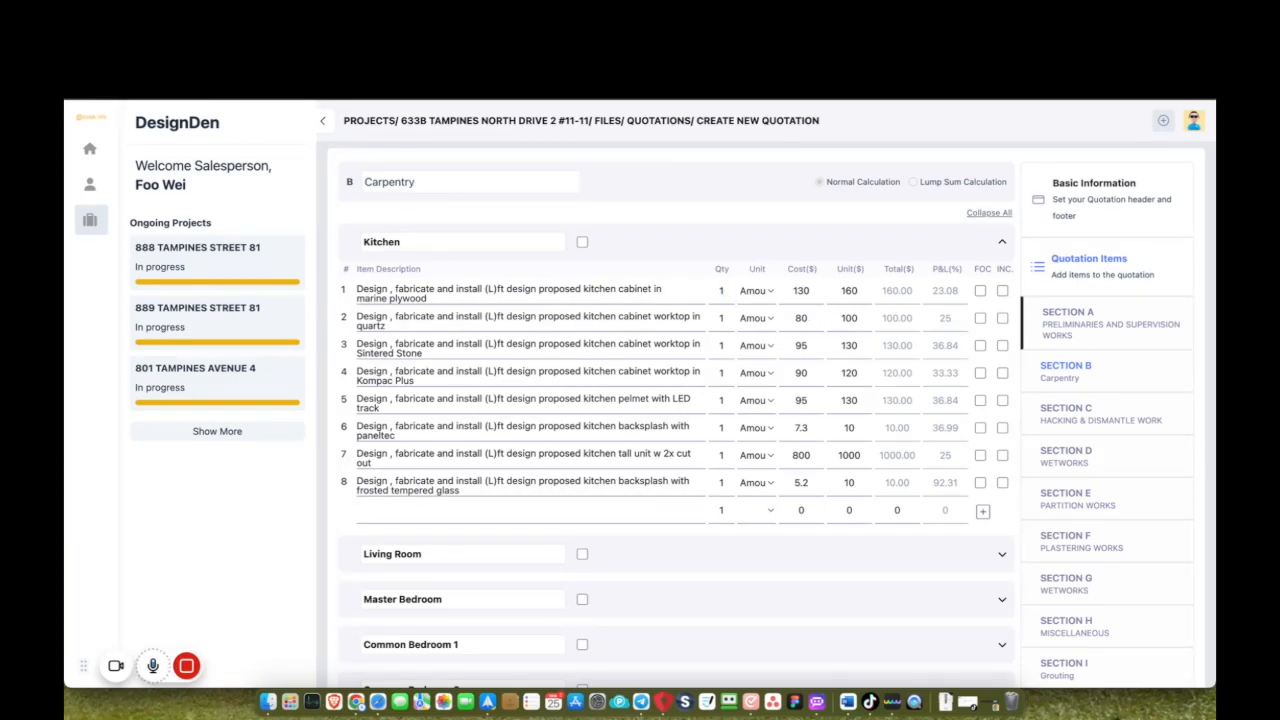
{"action": "left_click", "coordinate": [765, 298]}
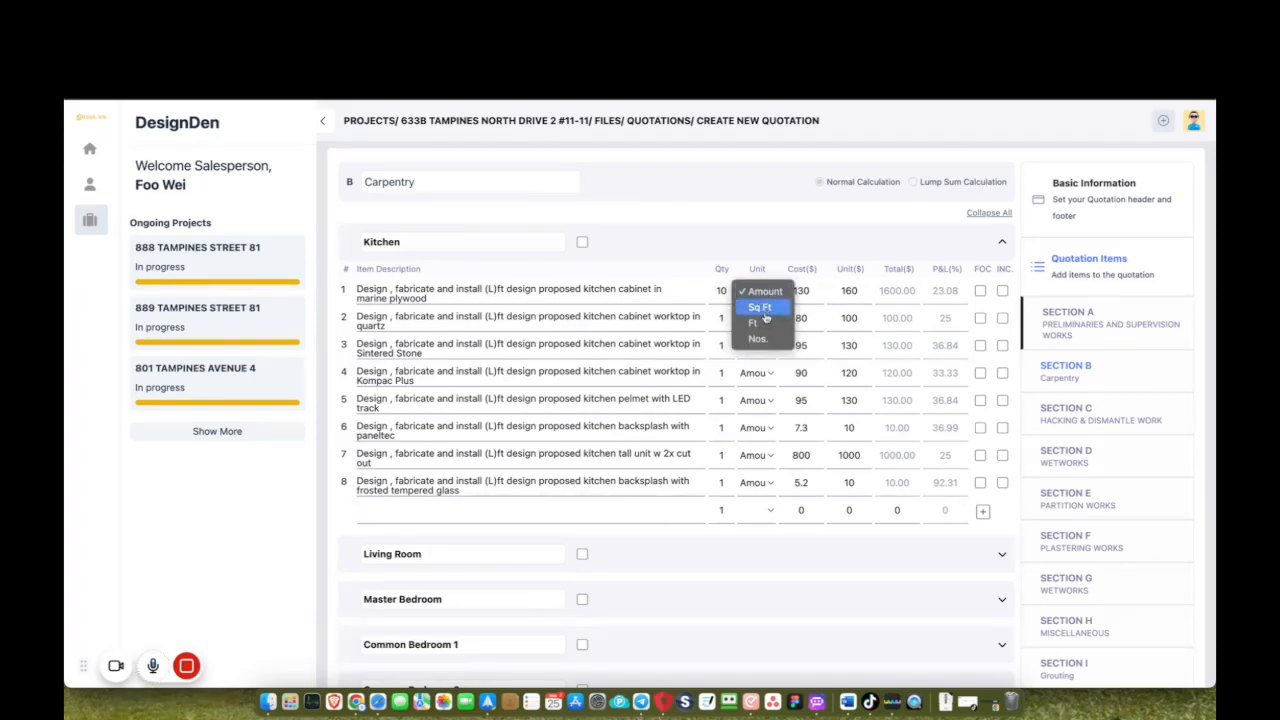
{"action": "left_click", "coordinate": [756, 323]}
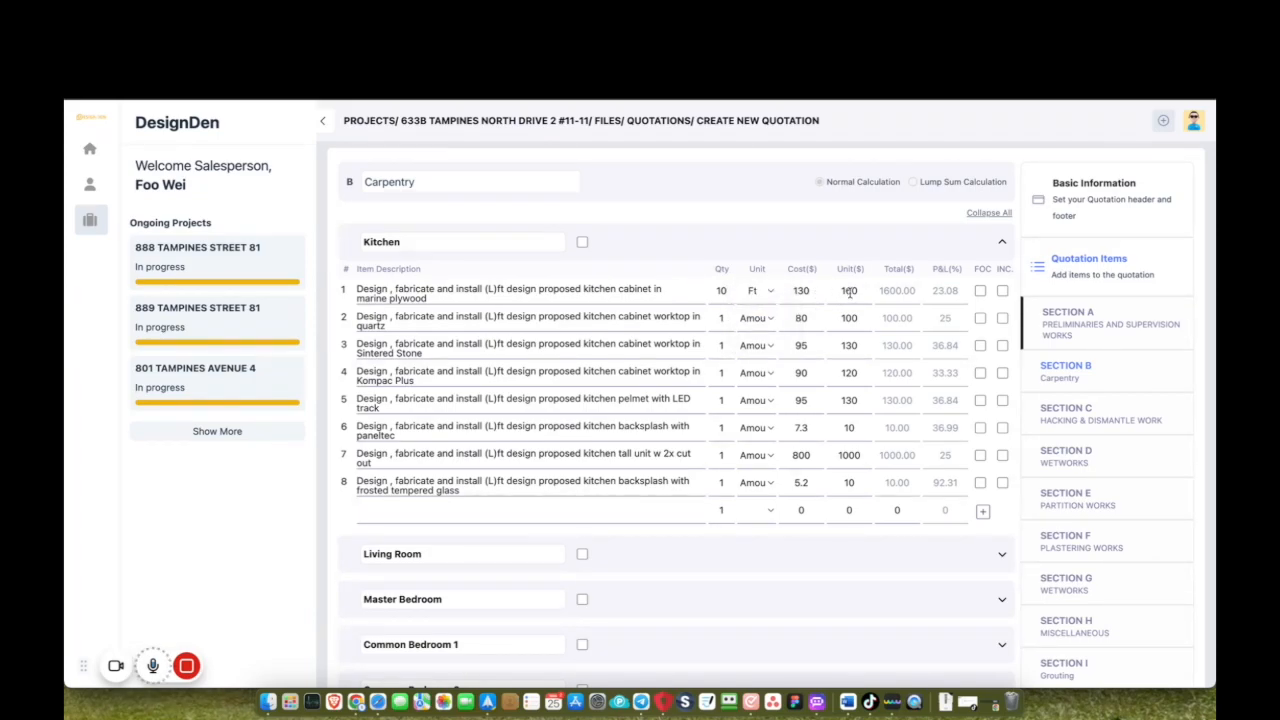
{"action": "left_click", "coordinate": [850, 291]}
{"action": "key", "text": "BackSpace"}
{"action": "type", "text": "8"}
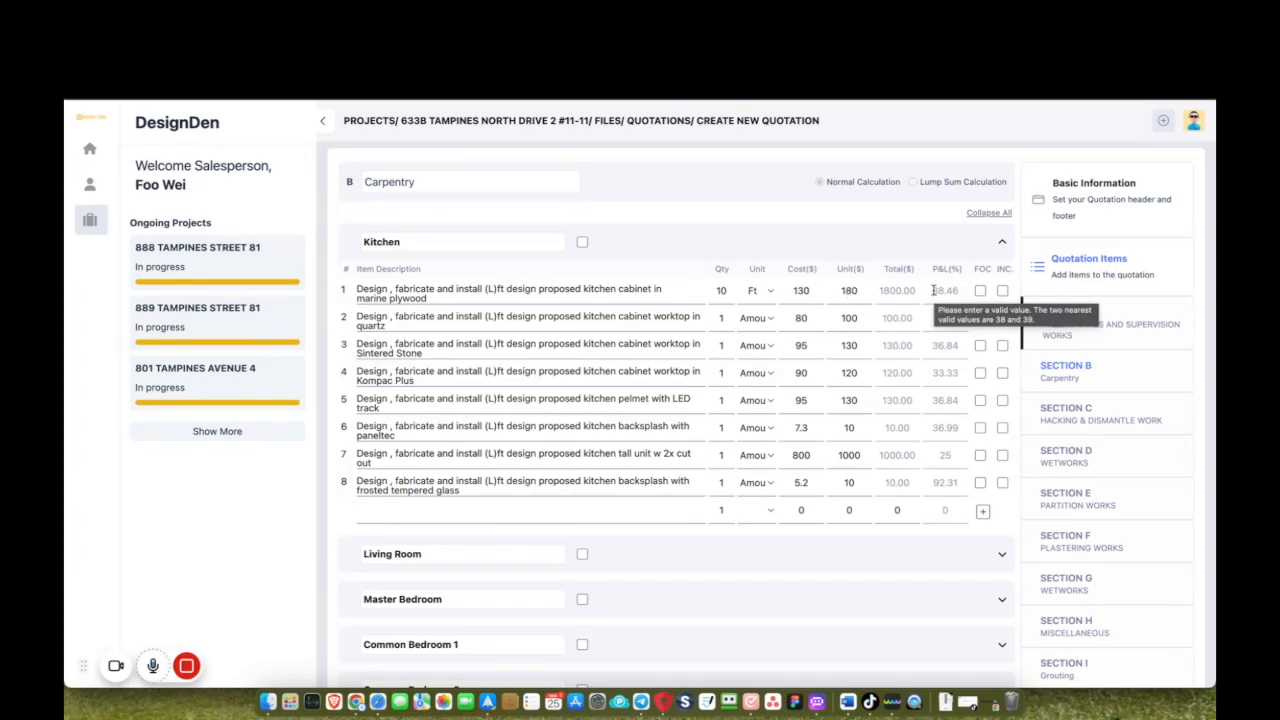
{"action": "left_click_drag", "start_coordinate": [933, 290], "coordinate": [962, 289]}
{"action": "left_click", "coordinate": [953, 314]}
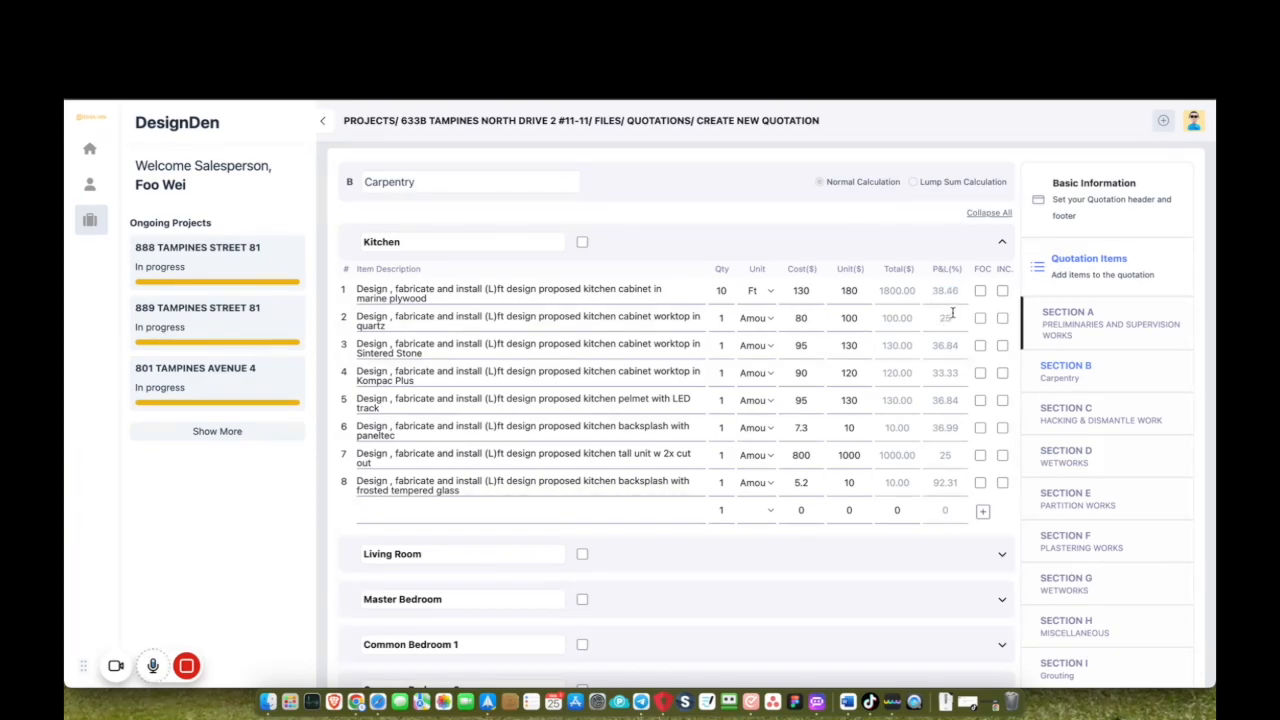
{"action": "left_click", "coordinate": [1003, 291]}
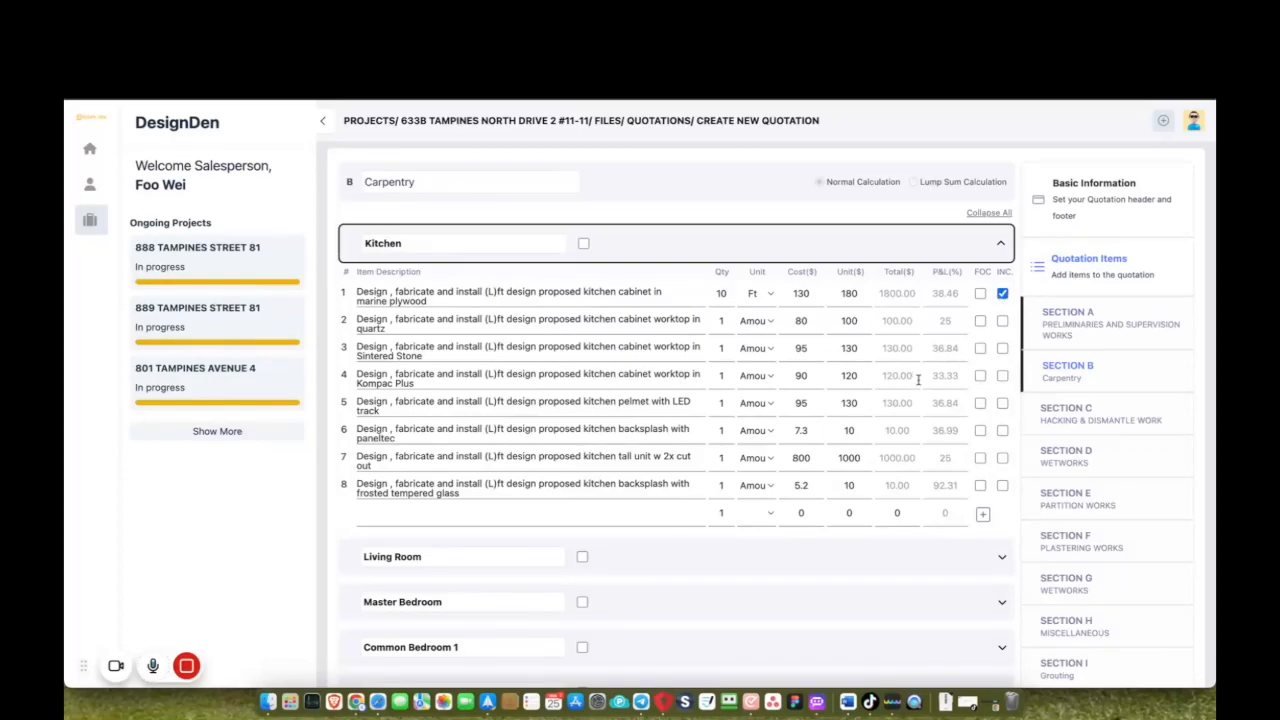
Set quantities and Ft units for the Sintered Stone worktop and LED pelmet, and include both.
{"action": "scroll", "coordinate": [575, 354], "scroll_direction": "down", "scroll_amount": 1}
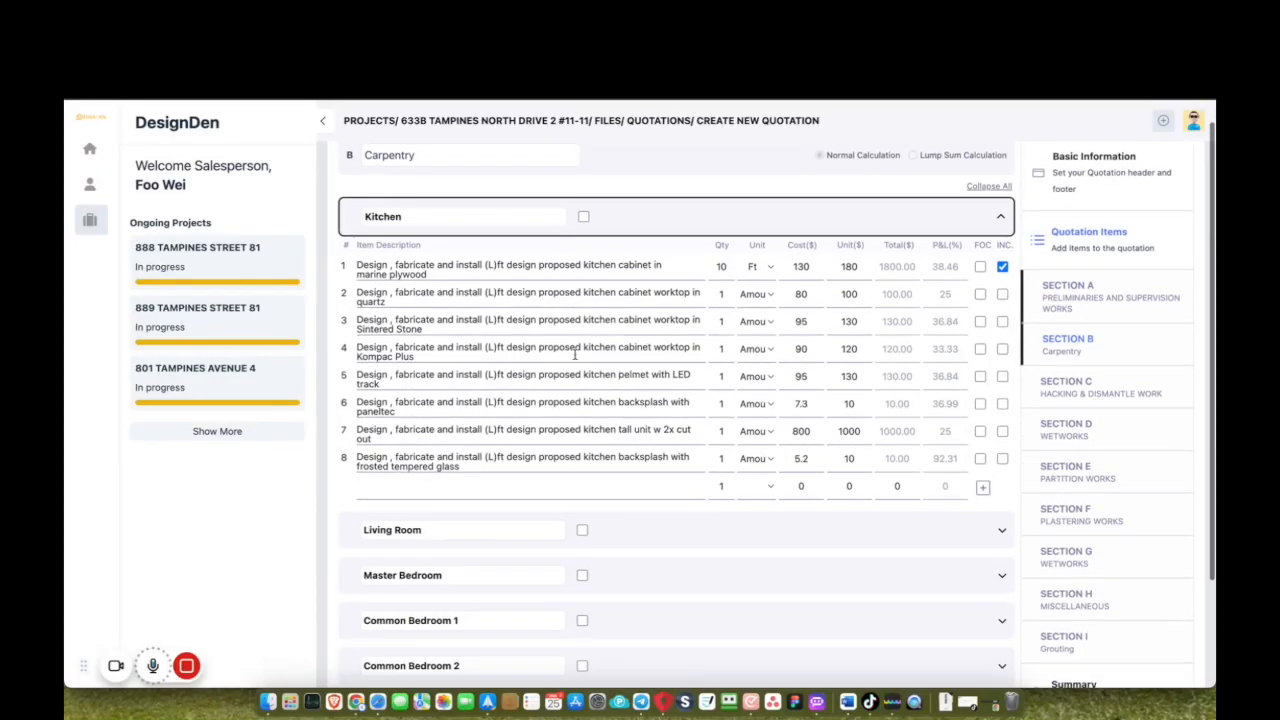
{"action": "left_click", "coordinate": [724, 321]}
{"action": "type", "text": "0"}
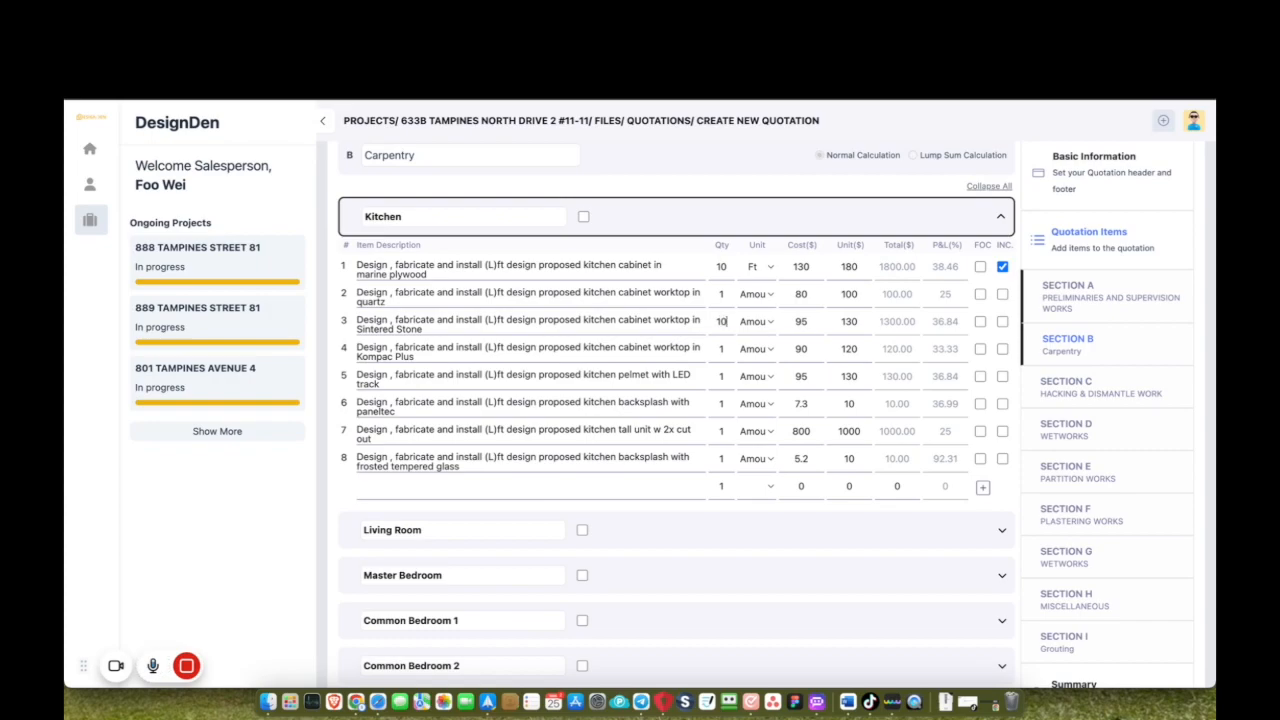
{"action": "left_click", "coordinate": [757, 321]}
{"action": "left_click", "coordinate": [757, 349]}
{"action": "left_click", "coordinate": [1002, 321]}
{"action": "scroll", "coordinate": [752, 398], "scroll_direction": "down", "scroll_amount": 1}
{"action": "left_click", "coordinate": [726, 350]}
{"action": "type", "text": "0"}
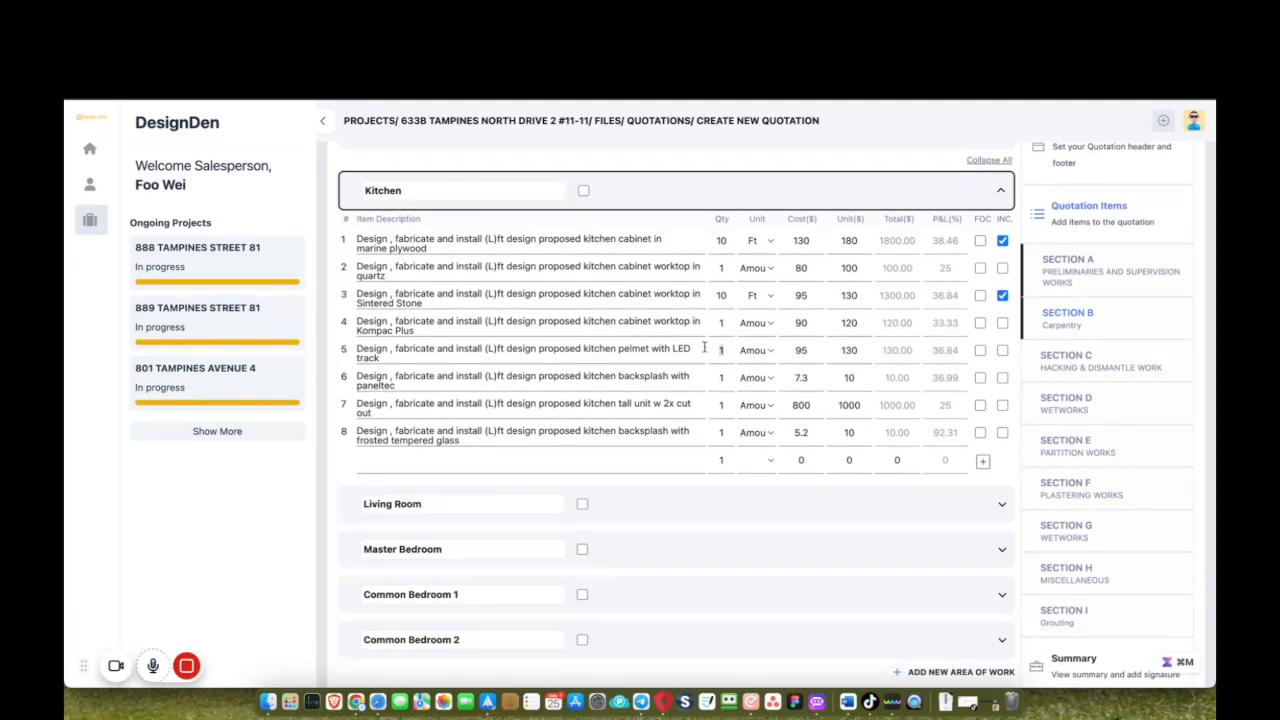
{"action": "left_click", "coordinate": [771, 352]}
{"action": "left_click", "coordinate": [760, 383]}
{"action": "left_click", "coordinate": [1002, 351]}
{"action": "scroll", "coordinate": [852, 424], "scroll_direction": "down", "scroll_amount": 1}
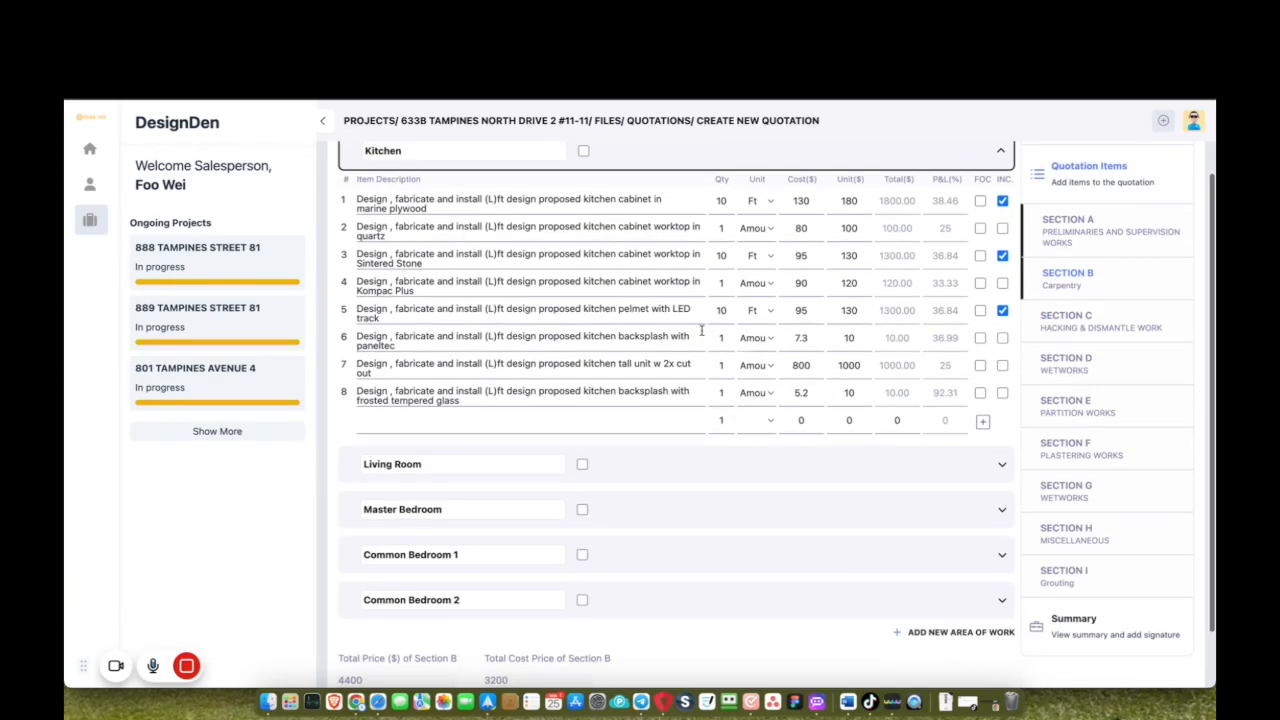
{"action": "scroll", "coordinate": [614, 364], "scroll_direction": "down", "scroll_amount": 1}
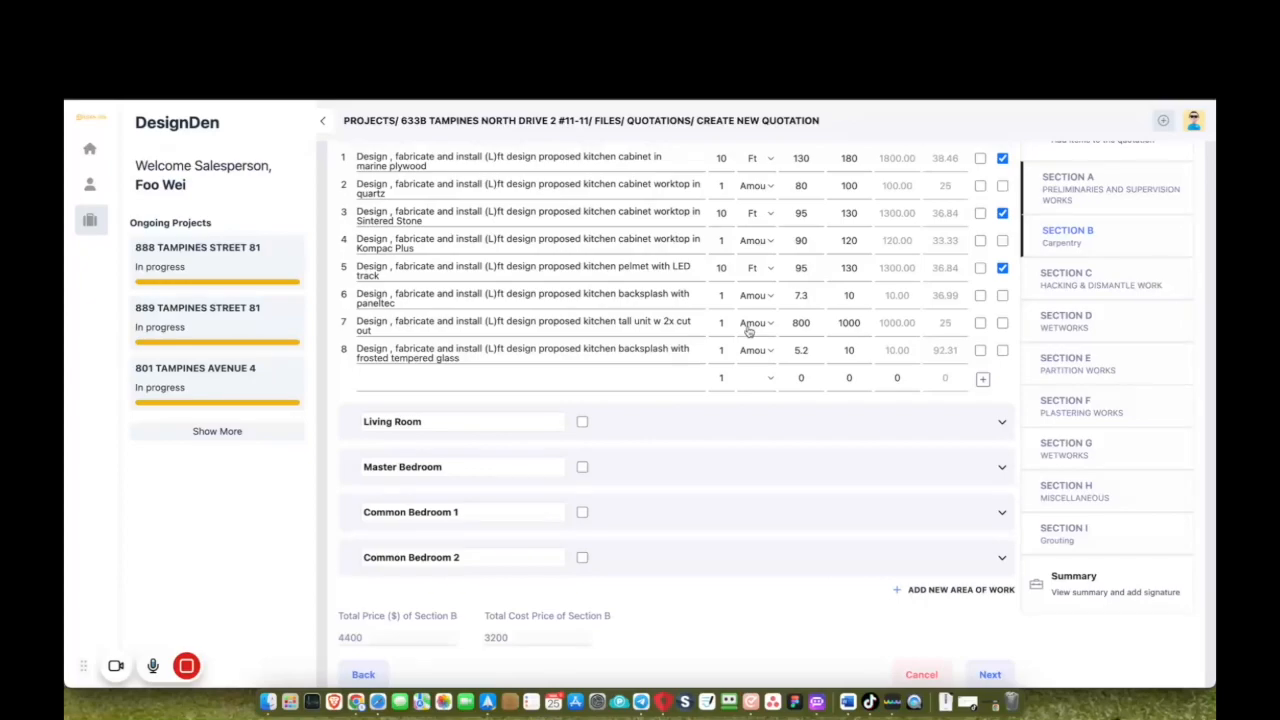
Include the tall unit (Nos., 40) and the frosted glass backsplash in Sq Ft.
{"action": "left_click", "coordinate": [1002, 322]}
{"action": "left_click", "coordinate": [755, 321]}
{"action": "left_click", "coordinate": [757, 370]}
{"action": "type", "text": "40"}
{"action": "left_click", "coordinate": [755, 350]}
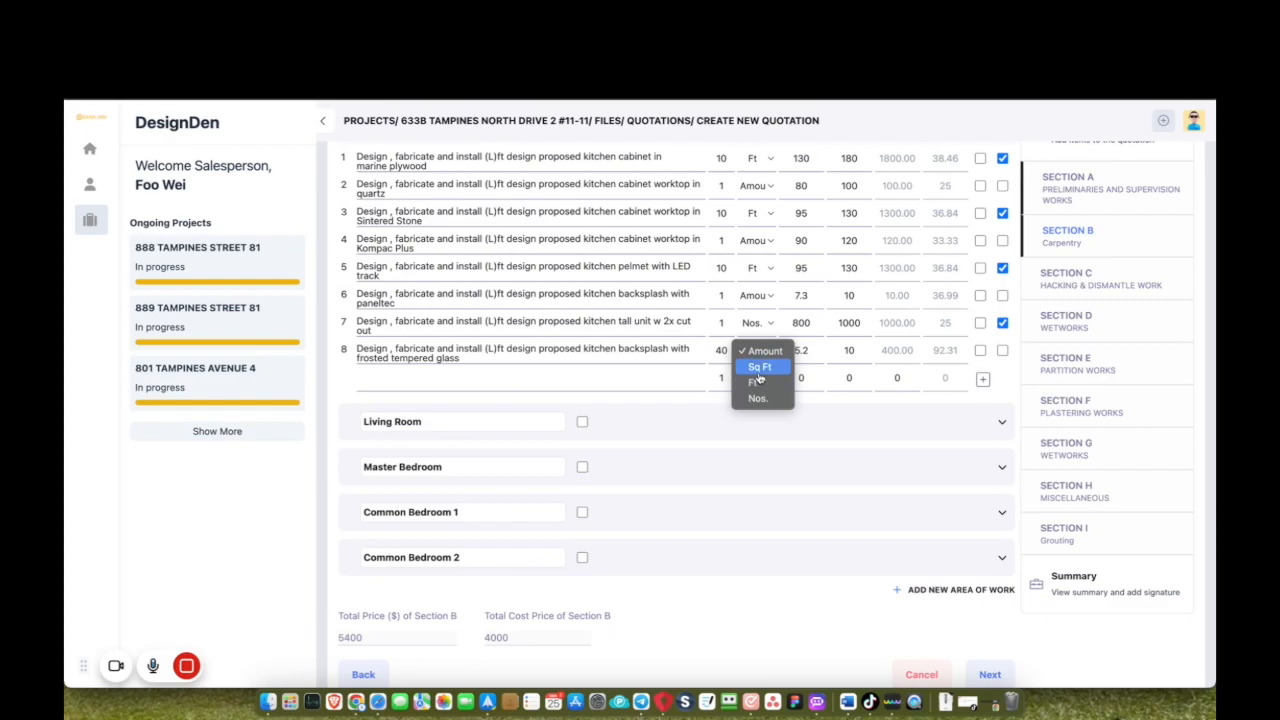
{"action": "left_click", "coordinate": [759, 366]}
{"action": "left_click", "coordinate": [1002, 350]}
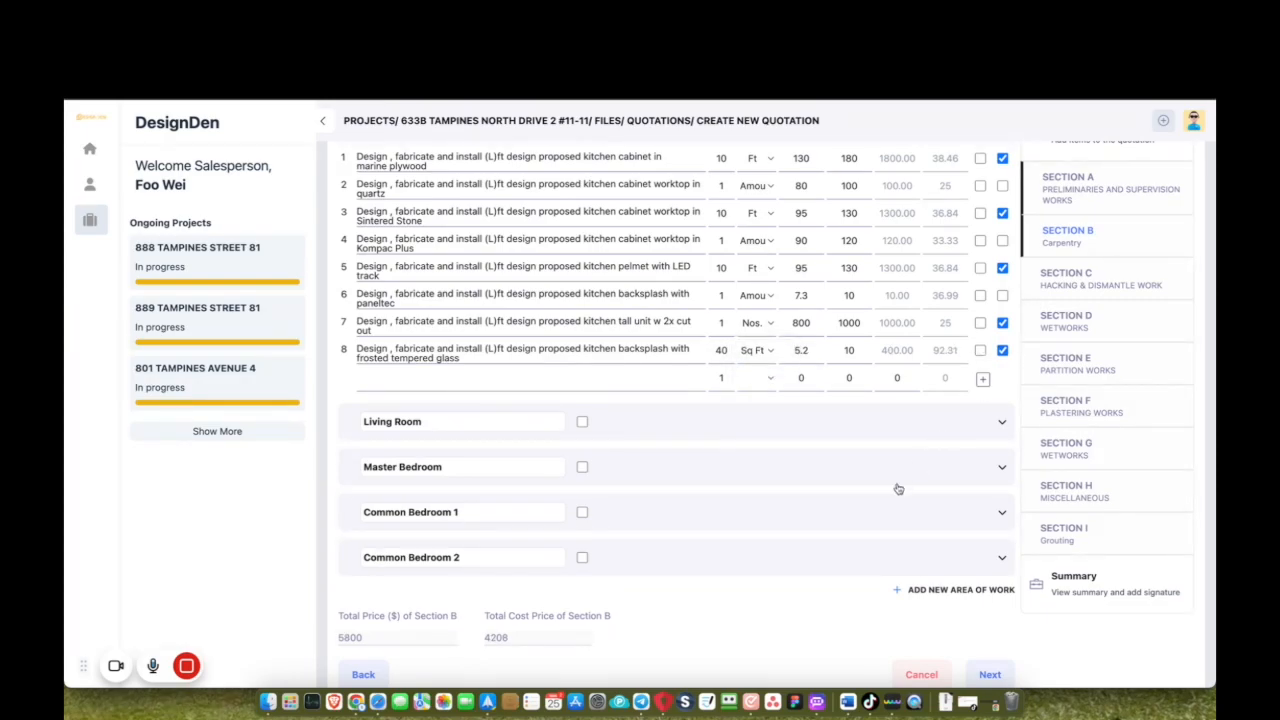
{"action": "scroll", "coordinate": [899, 488], "scroll_direction": "down", "scroll_amount": 1}
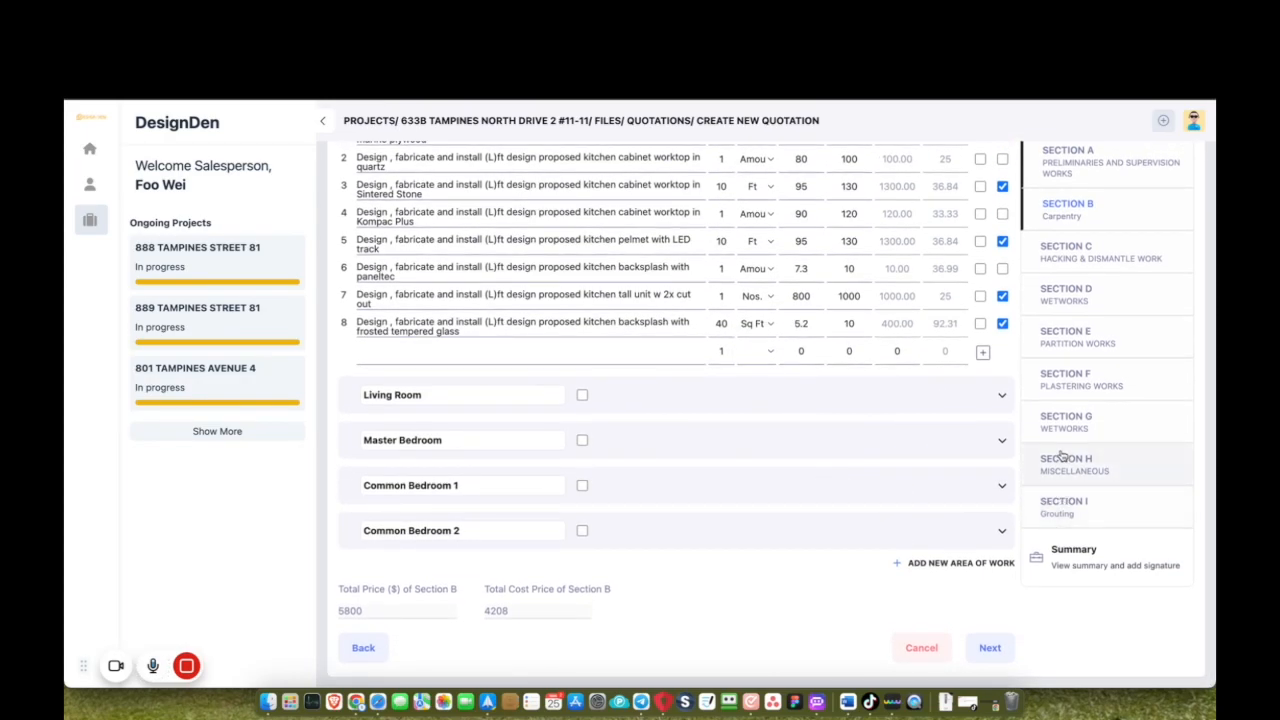
{"action": "left_click", "coordinate": [1062, 462]}
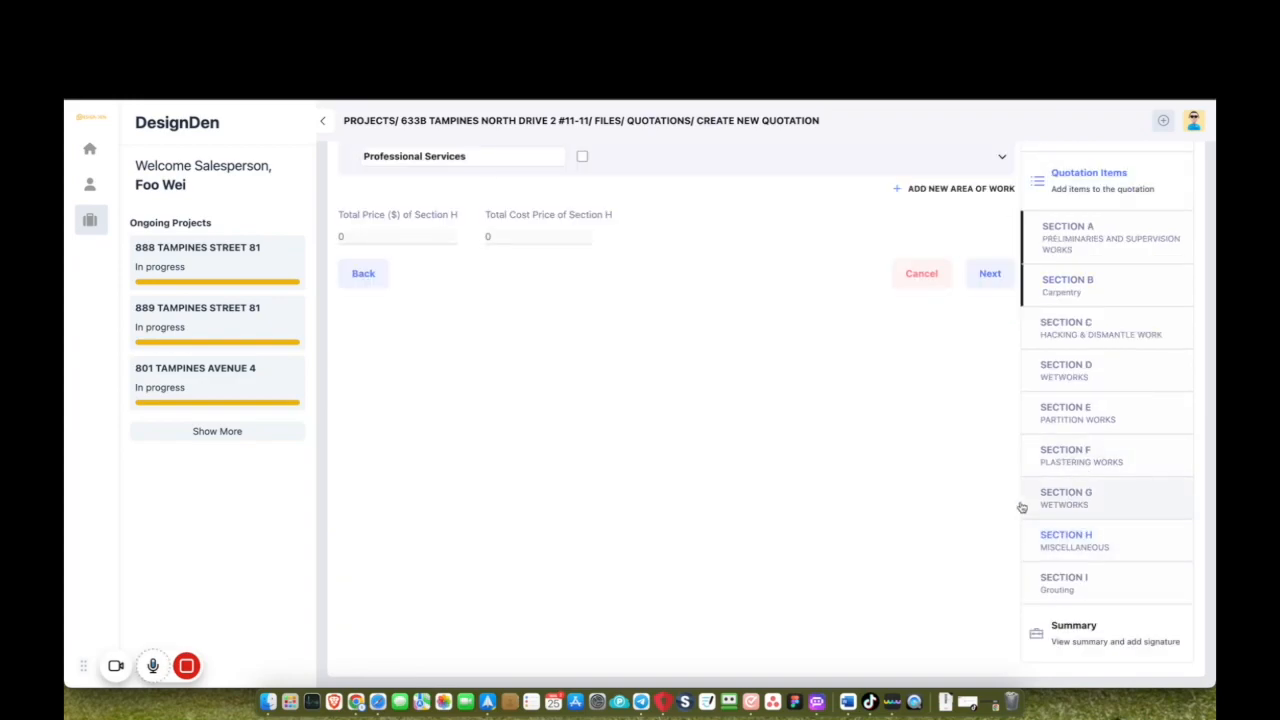
Include the Miscellaneous Professional Services labour items at unit prices of 500 and 300.
{"action": "scroll", "coordinate": [1022, 507], "scroll_direction": "up", "scroll_amount": 3}
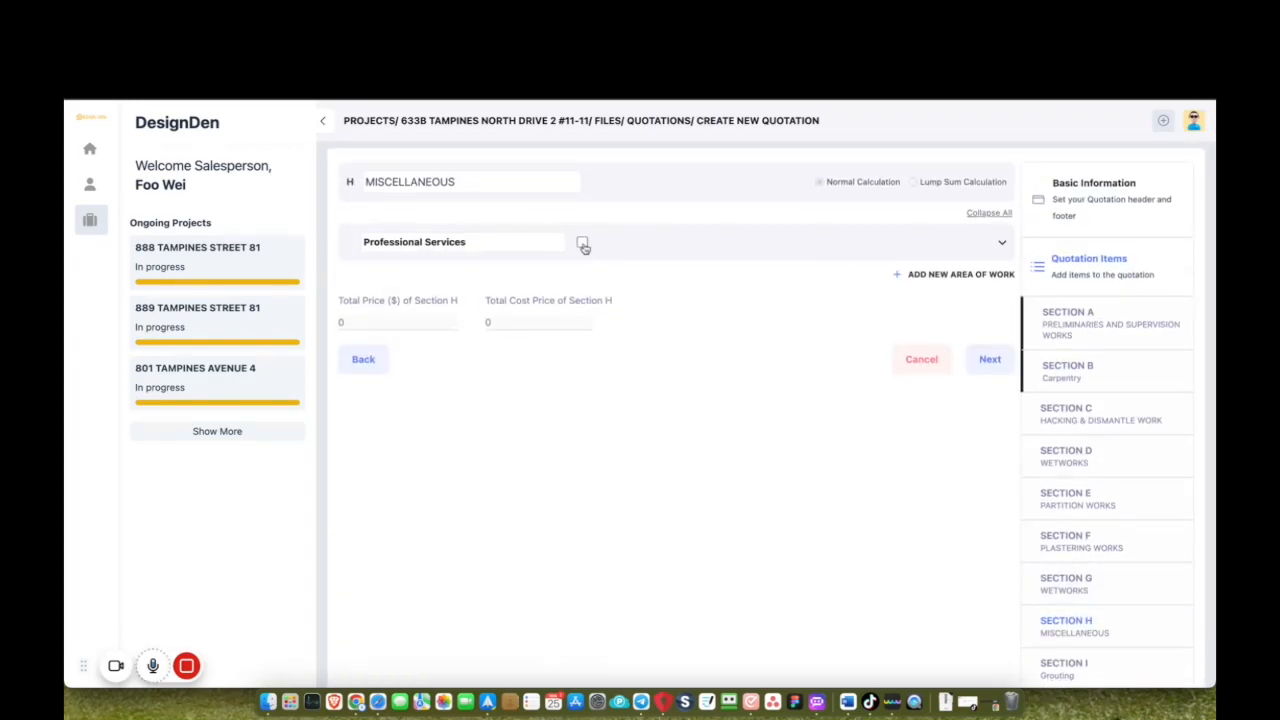
{"action": "left_click", "coordinate": [1002, 244]}
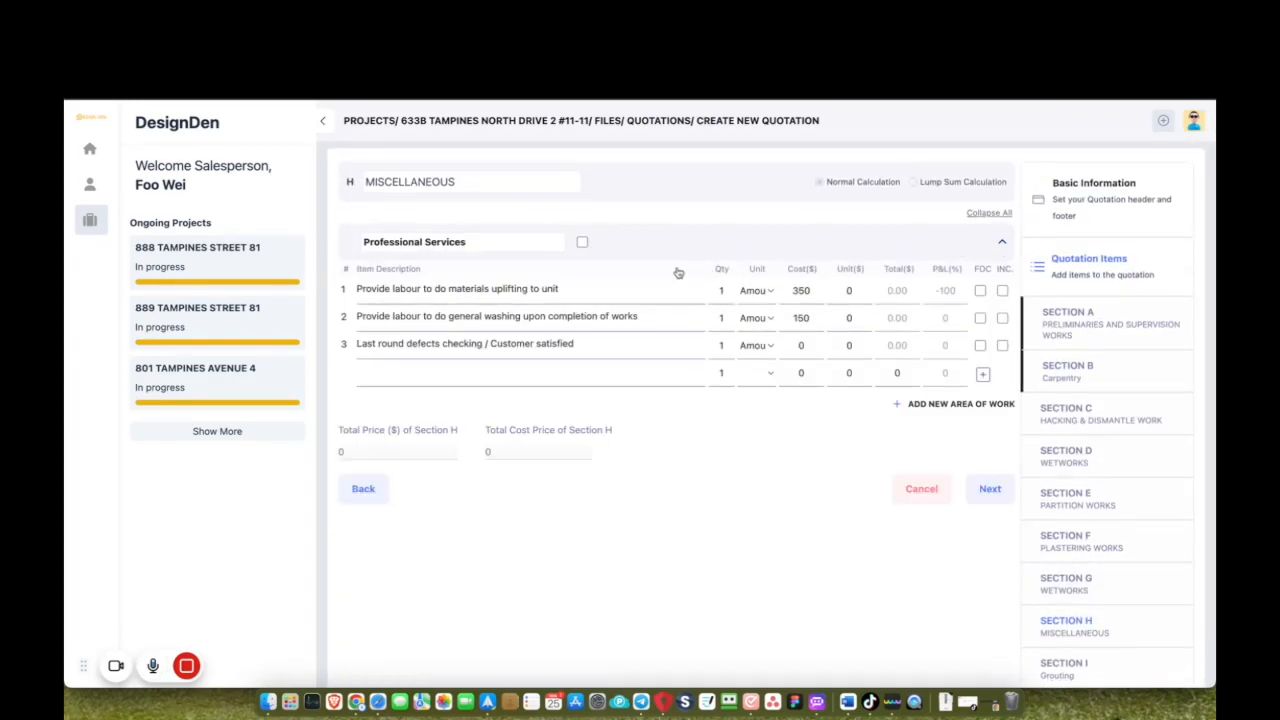
{"action": "left_click", "coordinate": [582, 242]}
{"action": "left_click", "coordinate": [849, 292]}
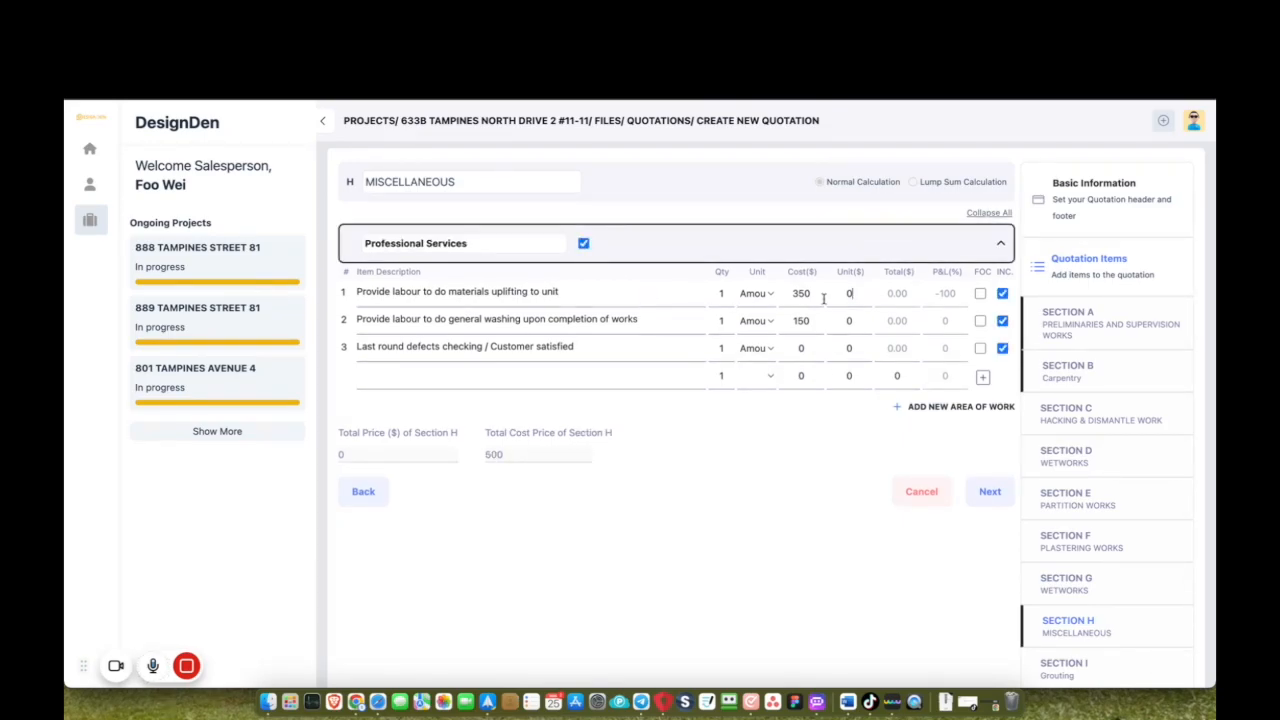
{"action": "type", "text": "500"}
{"action": "type", "text": "300"}
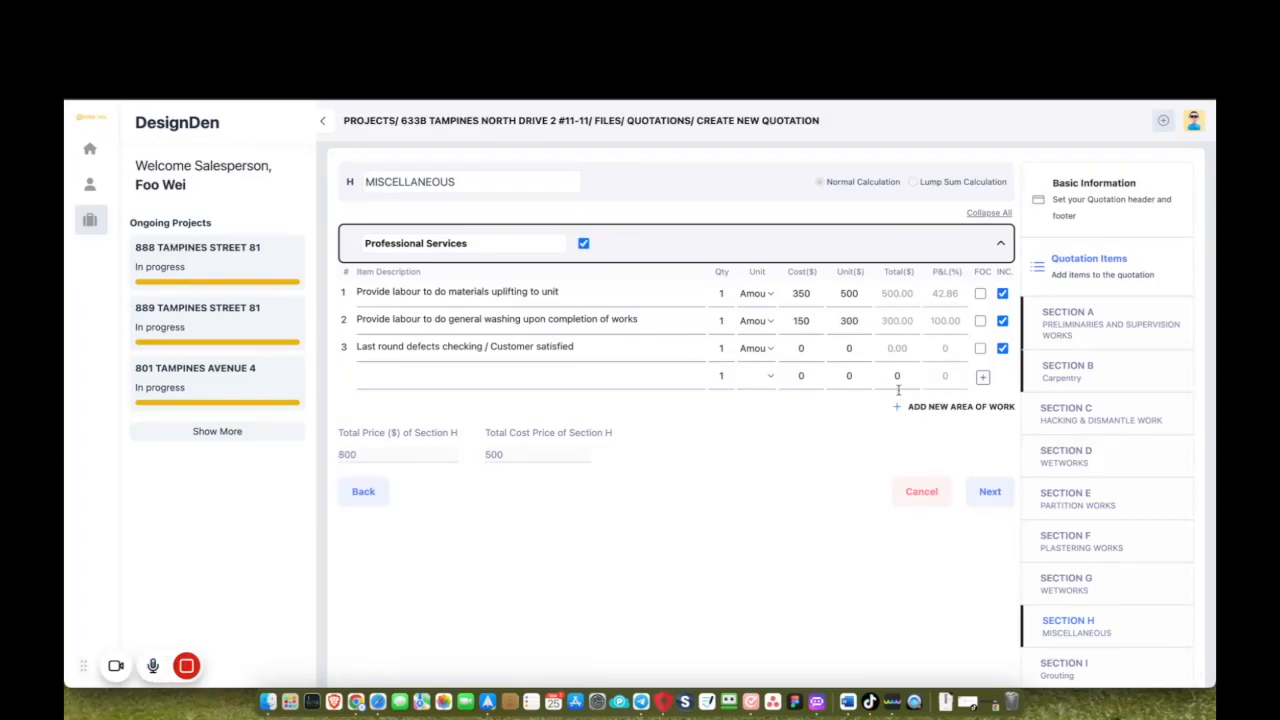
{"action": "scroll", "coordinate": [1031, 566], "scroll_direction": "down", "scroll_amount": 3}
Apply a 10% special discount in the quotation summary, giving a $6965.1 grand total.
{"action": "left_click", "coordinate": [1060, 638]}
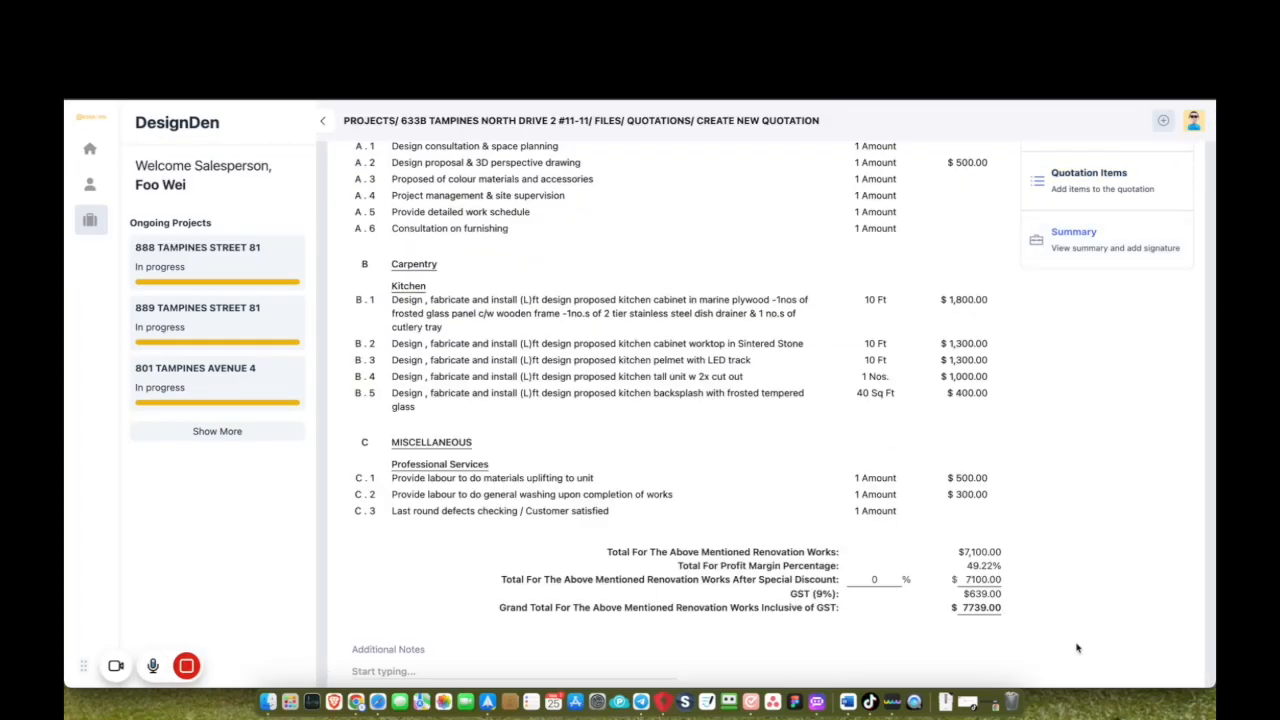
{"action": "scroll", "coordinate": [908, 449], "scroll_direction": "up", "scroll_amount": 2}
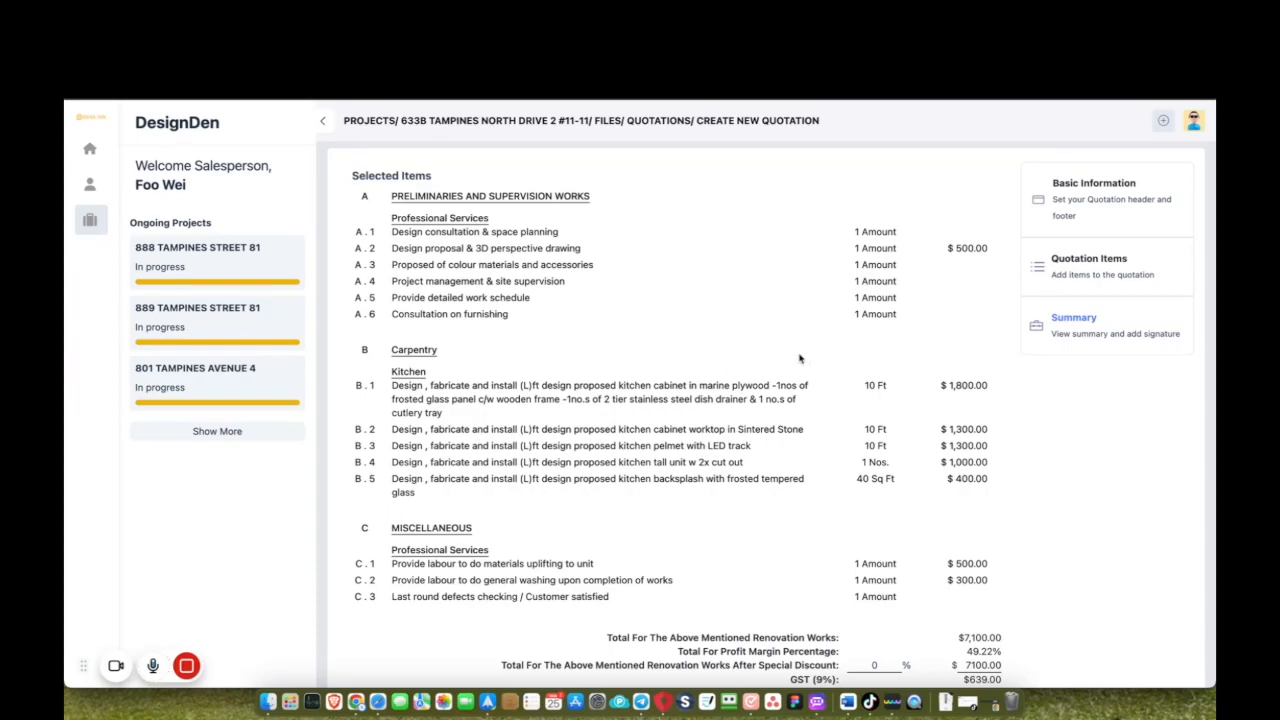
{"action": "scroll", "coordinate": [880, 492], "scroll_direction": "down", "scroll_amount": 2}
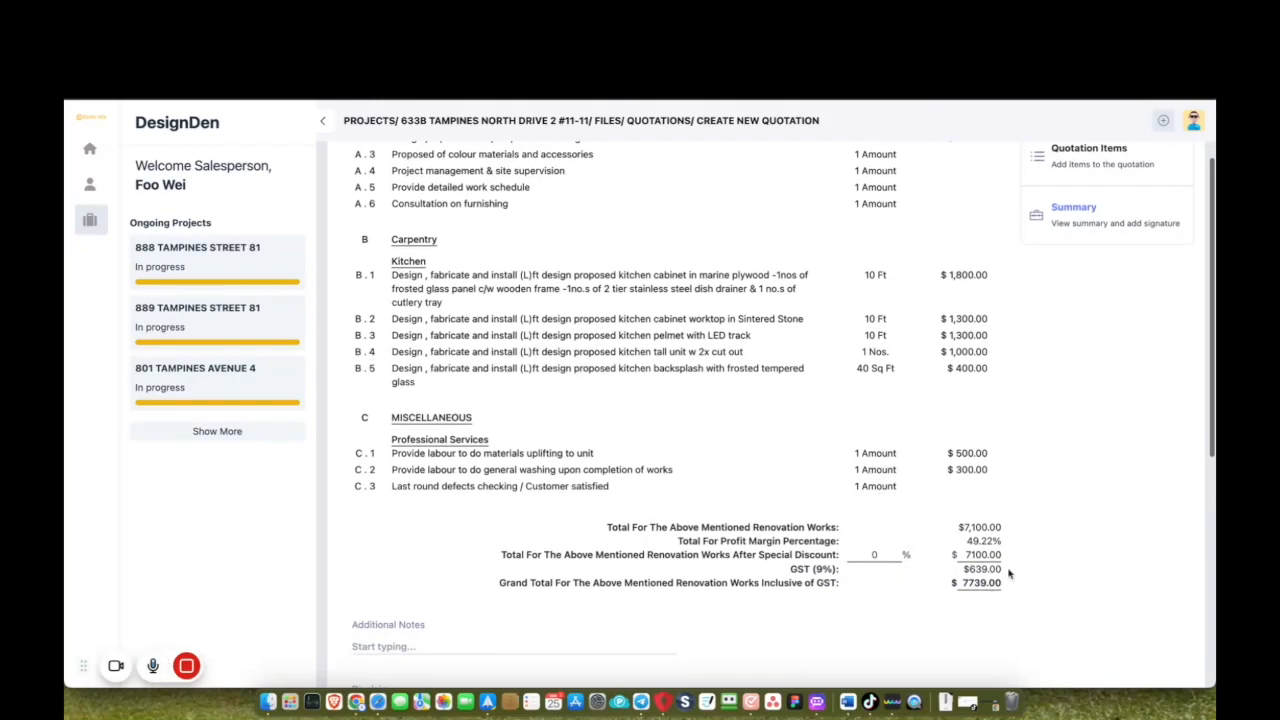
{"action": "left_click", "coordinate": [885, 554]}
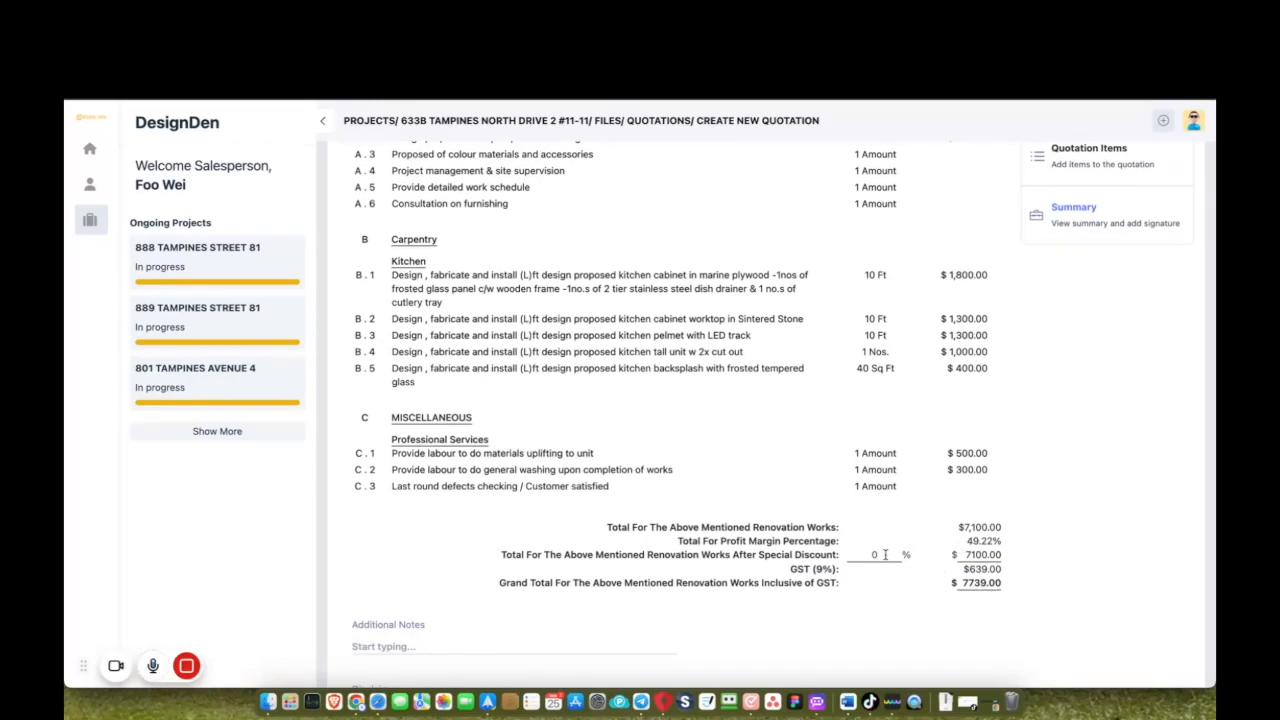
{"action": "type", "text": "10"}
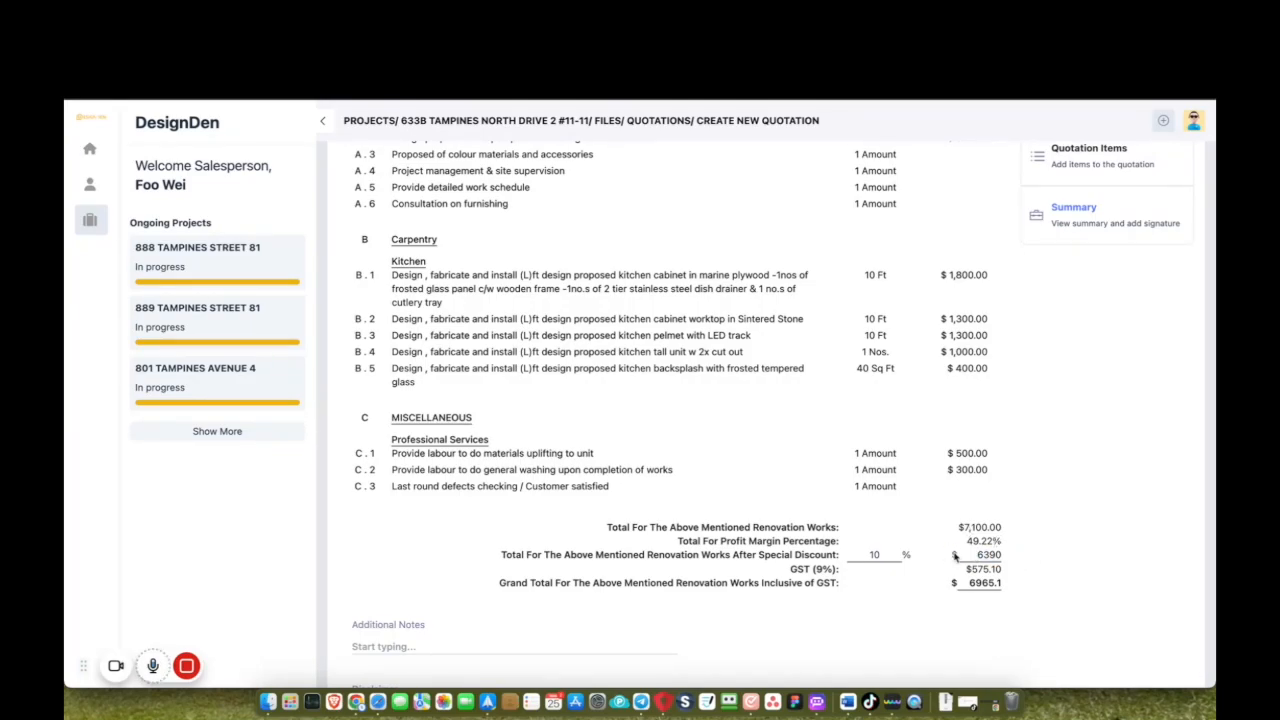
{"action": "left_click_drag", "start_coordinate": [966, 541], "coordinate": [993, 540]}
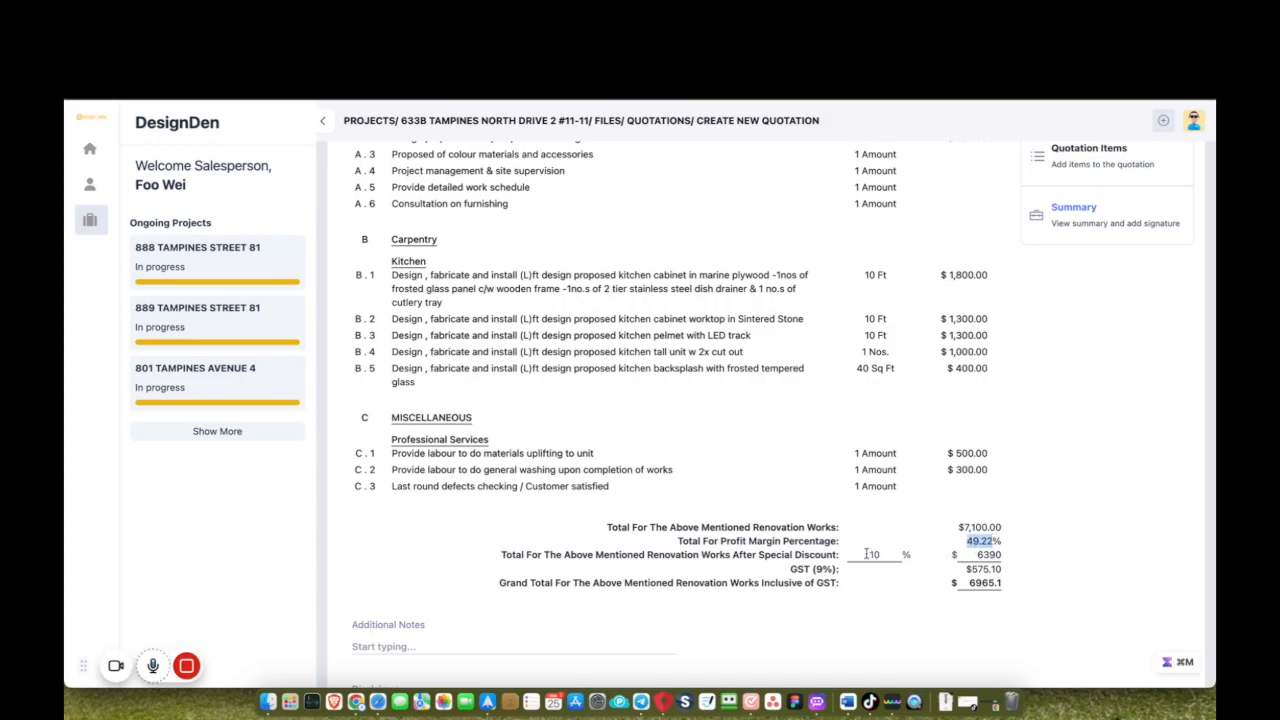
{"action": "scroll", "coordinate": [904, 576], "scroll_direction": "down", "scroll_amount": 1}
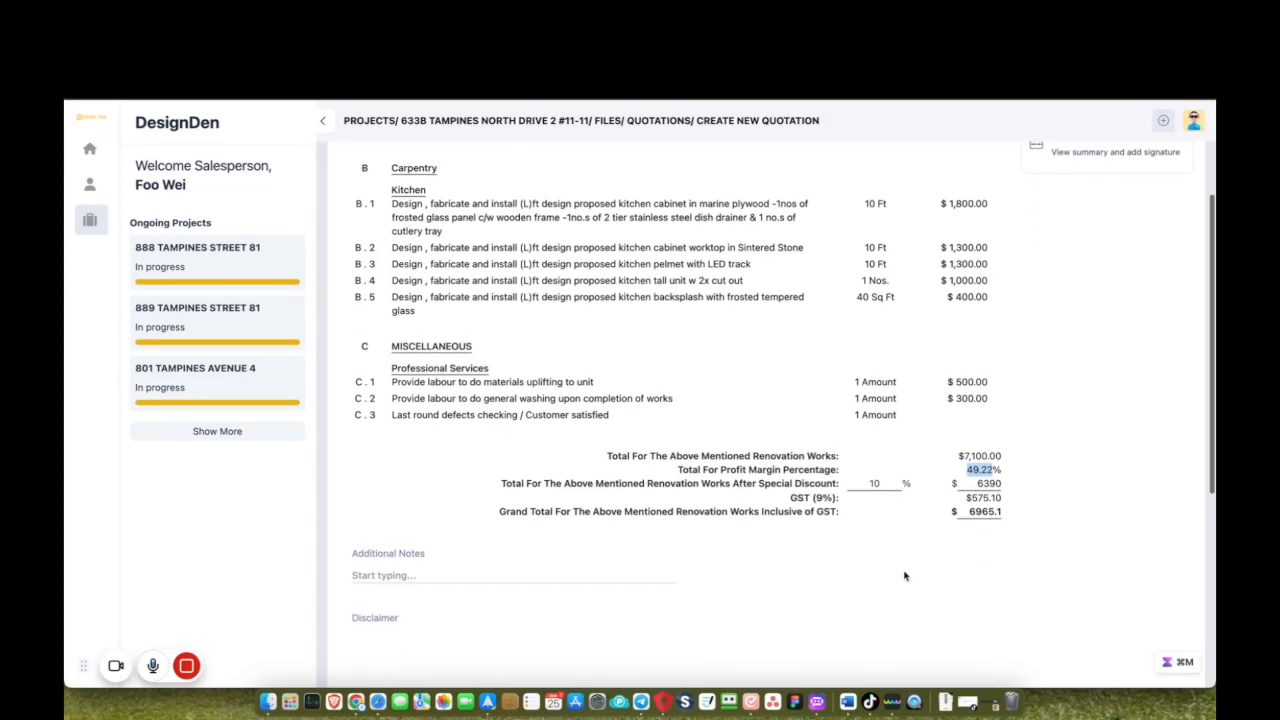
{"action": "scroll", "coordinate": [904, 576], "scroll_direction": "down", "scroll_amount": 2}
Add the sales rep's signature and save the new quotation.
{"action": "scroll", "coordinate": [718, 567], "scroll_direction": "down", "scroll_amount": 6}
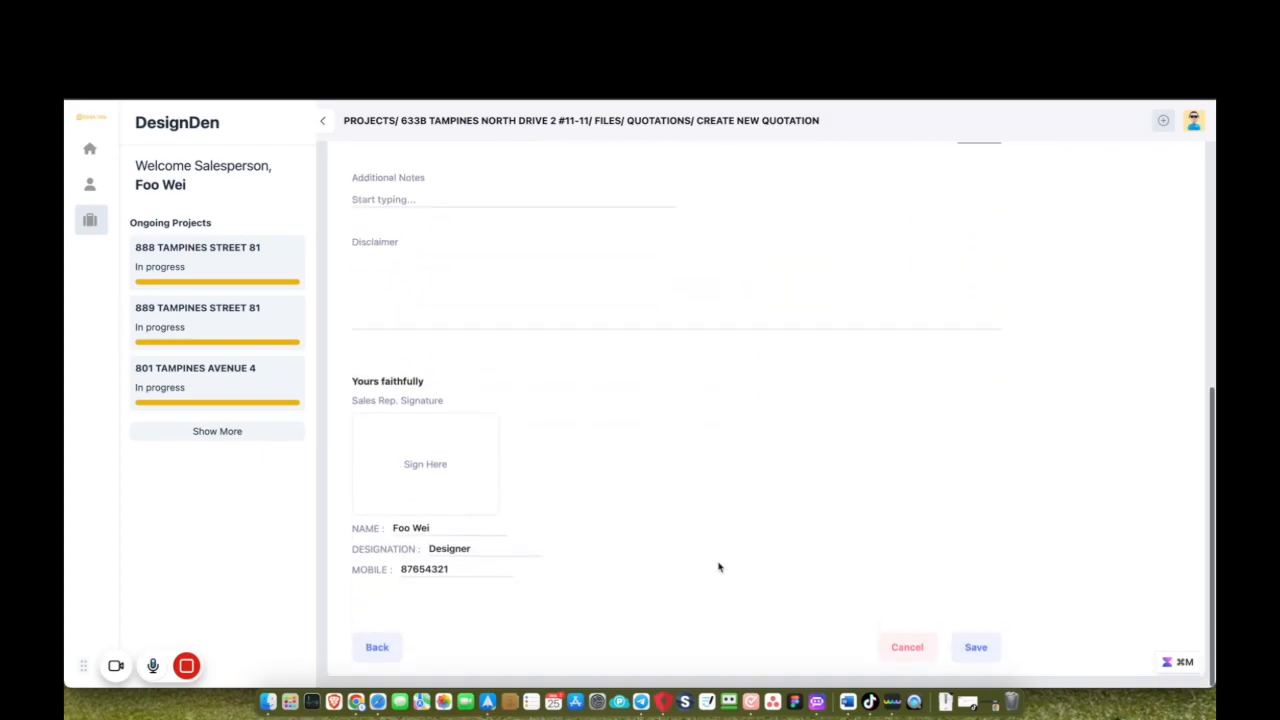
{"action": "left_click", "coordinate": [400, 525]}
{"action": "mouse_move", "coordinate": [591, 408]}
{"action": "left_mouse_down"}
{"action": "mouse_move", "coordinate": [586, 362]}
{"action": "mouse_move", "coordinate": [651, 338]}
{"action": "left_mouse_up"}
{"action": "left_click", "coordinate": [792, 503]}
{"action": "scroll", "coordinate": [766, 537], "scroll_direction": "down", "scroll_amount": 2}
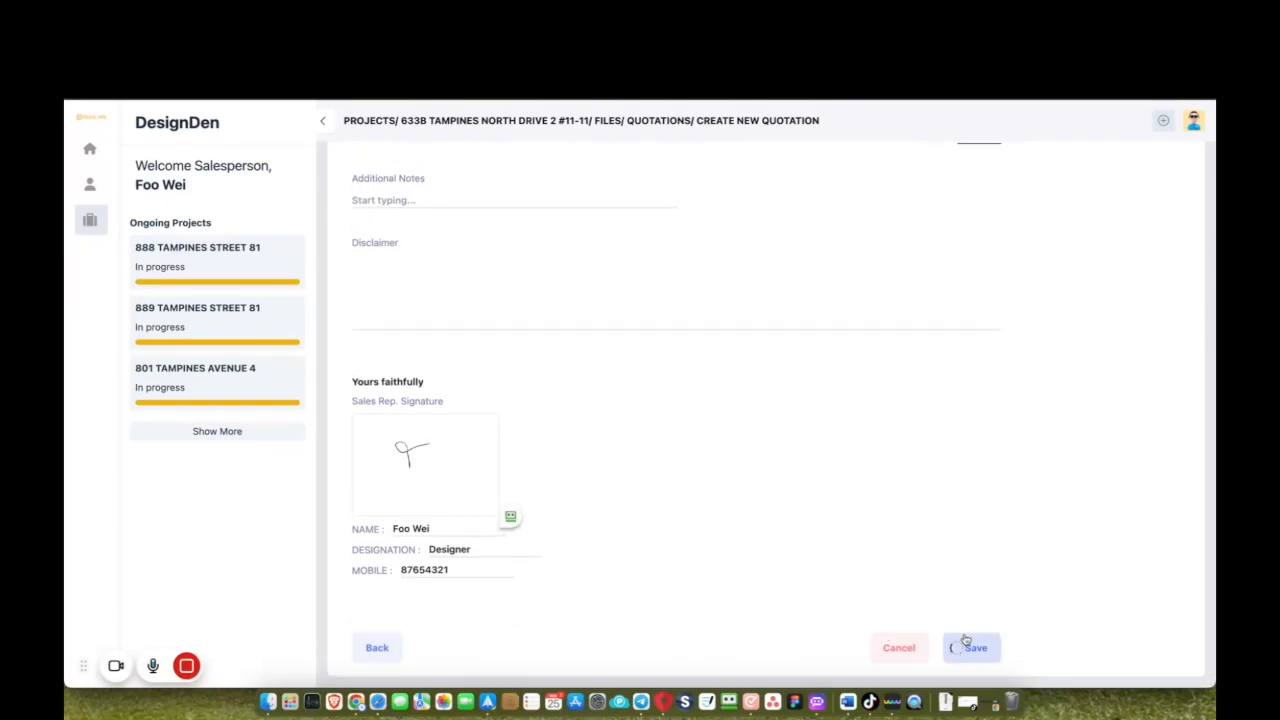
{"action": "left_click", "coordinate": [966, 645]}
{"action": "left_click", "coordinate": [640, 429]}
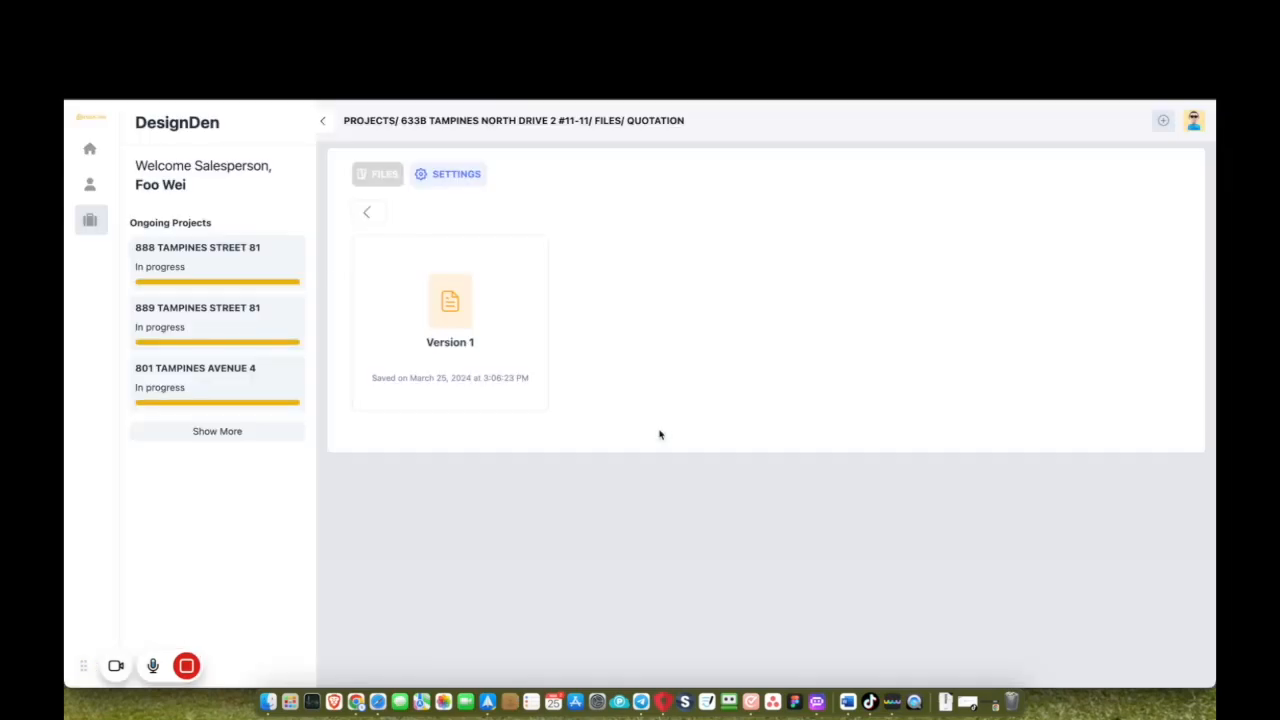
Add the client's signature to the Version 1 quotation, confirm it, and return to Files.
{"action": "left_click", "coordinate": [470, 310]}
{"action": "scroll", "coordinate": [728, 470], "scroll_direction": "down", "scroll_amount": 10}
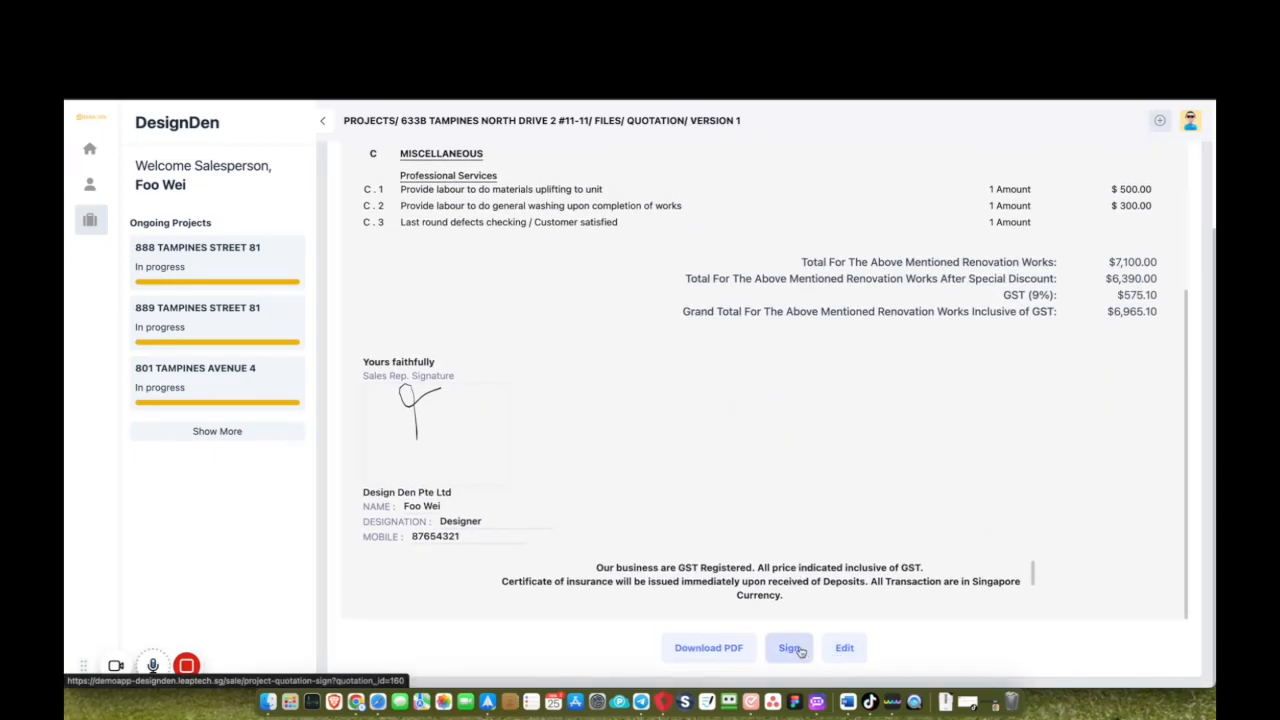
{"action": "left_click", "coordinate": [789, 645]}
{"action": "left_click", "coordinate": [975, 460]}
{"action": "mouse_move", "coordinate": [579, 410]}
{"action": "left_mouse_down"}
{"action": "mouse_move", "coordinate": [588, 319]}
{"action": "mouse_move", "coordinate": [660, 393]}
{"action": "mouse_move", "coordinate": [708, 397]}
{"action": "left_mouse_up"}
{"action": "left_click", "coordinate": [787, 500]}
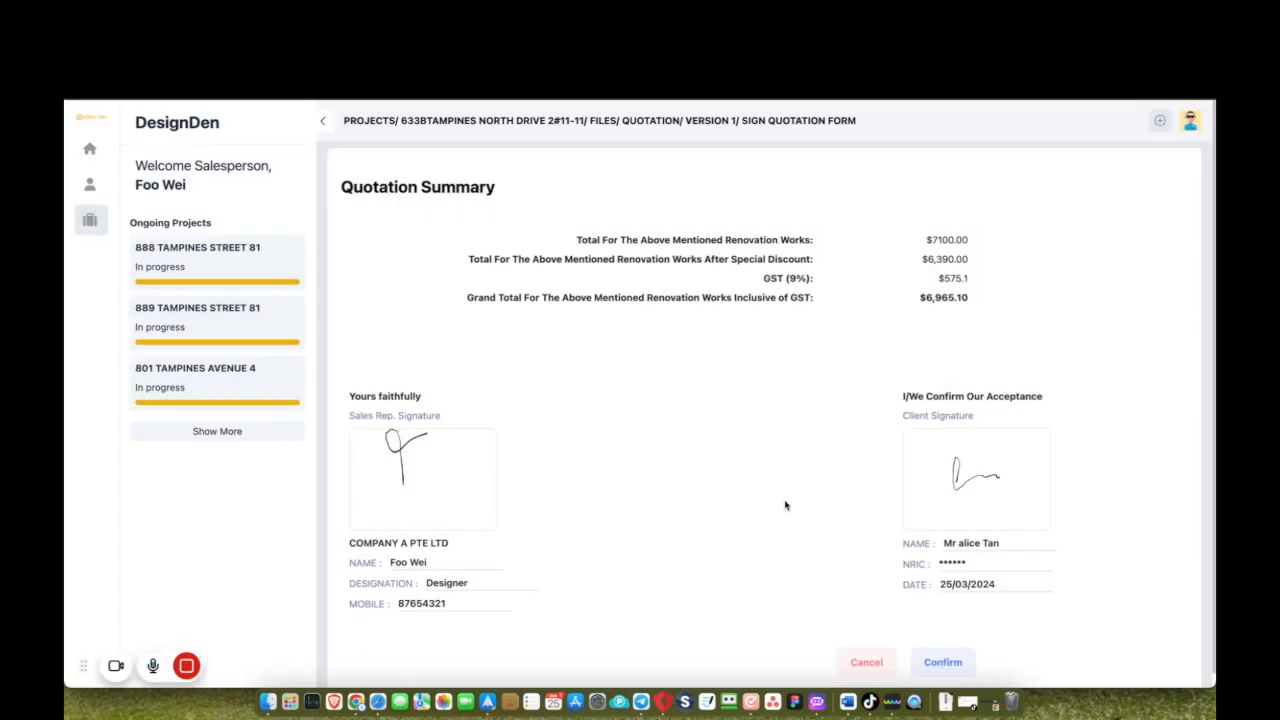
{"action": "left_click", "coordinate": [928, 664]}
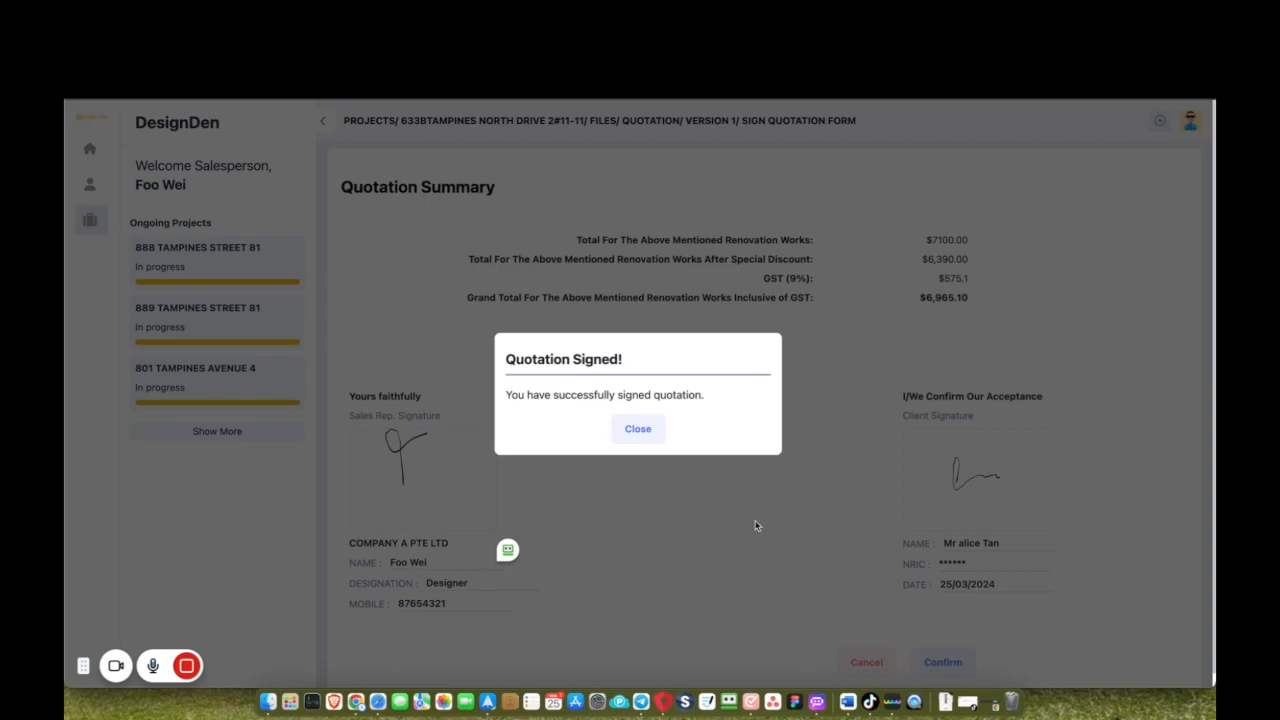
{"action": "left_click", "coordinate": [638, 428]}
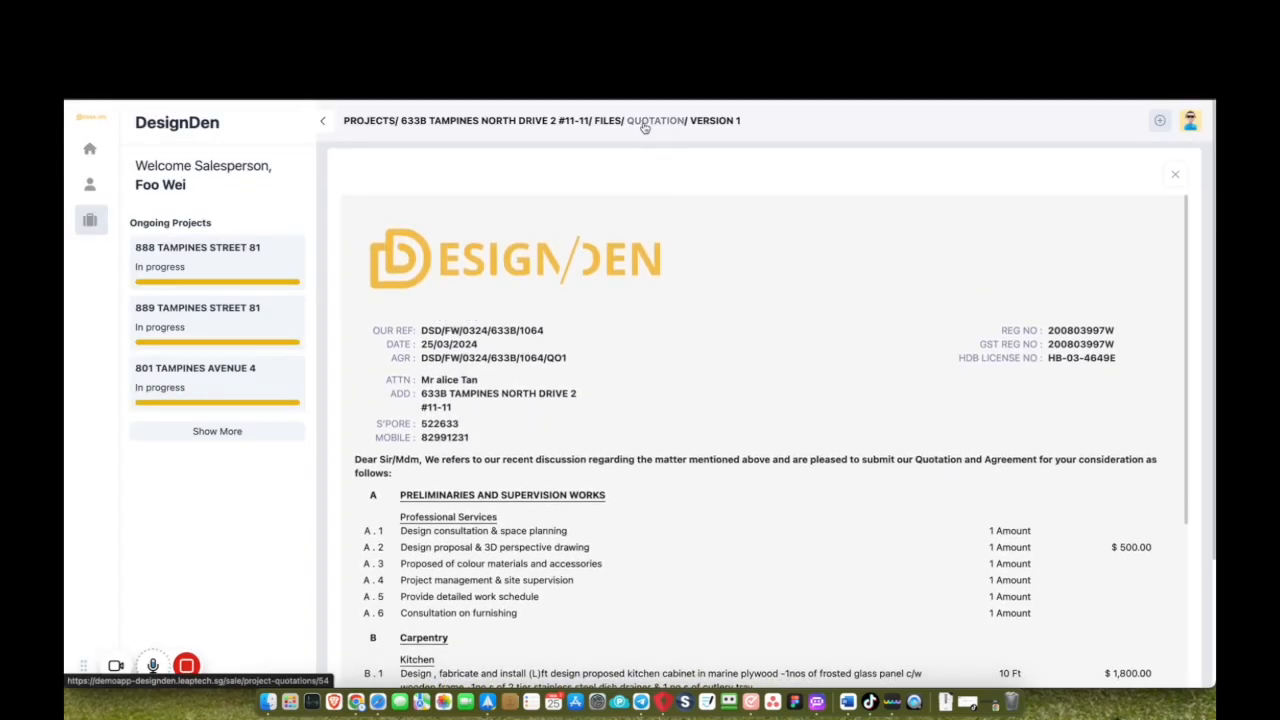
{"action": "left_click", "coordinate": [611, 125]}
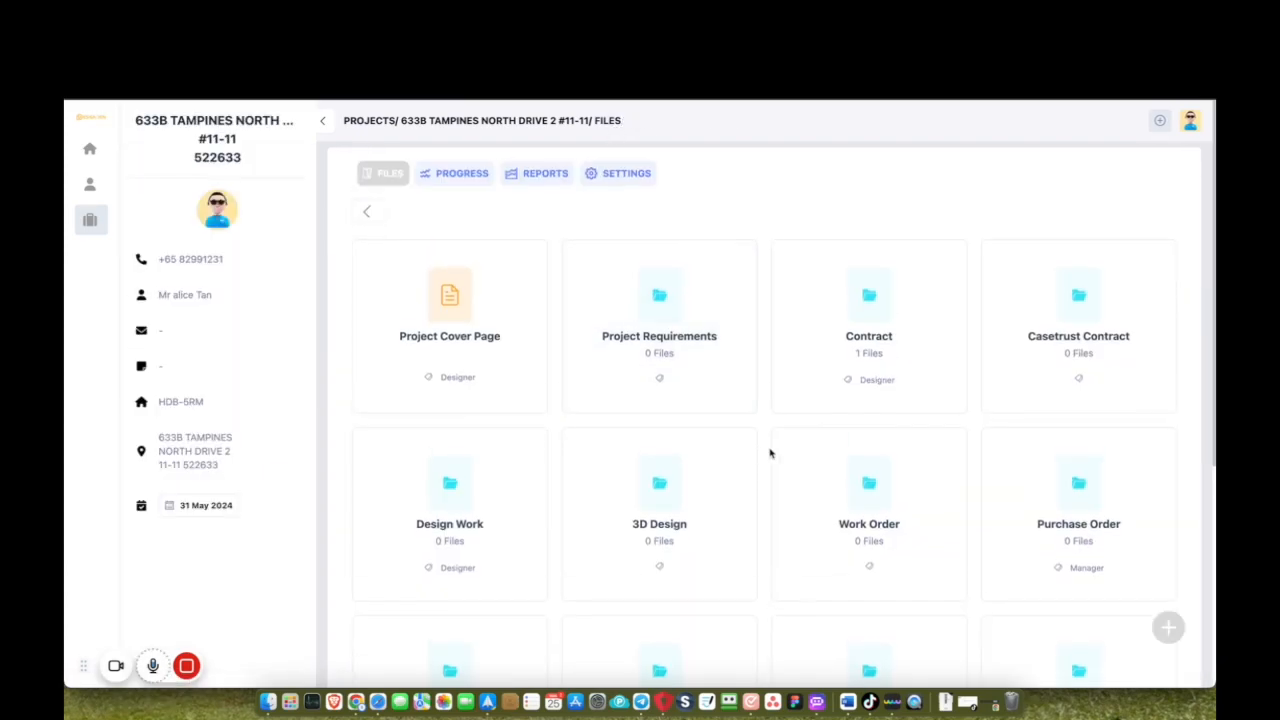
Show the project's Progress timeline, switching its format to day and then back to month.
{"action": "scroll", "coordinate": [769, 451], "scroll_direction": "down", "scroll_amount": 3}
{"action": "scroll", "coordinate": [769, 452], "scroll_direction": "up", "scroll_amount": 5}
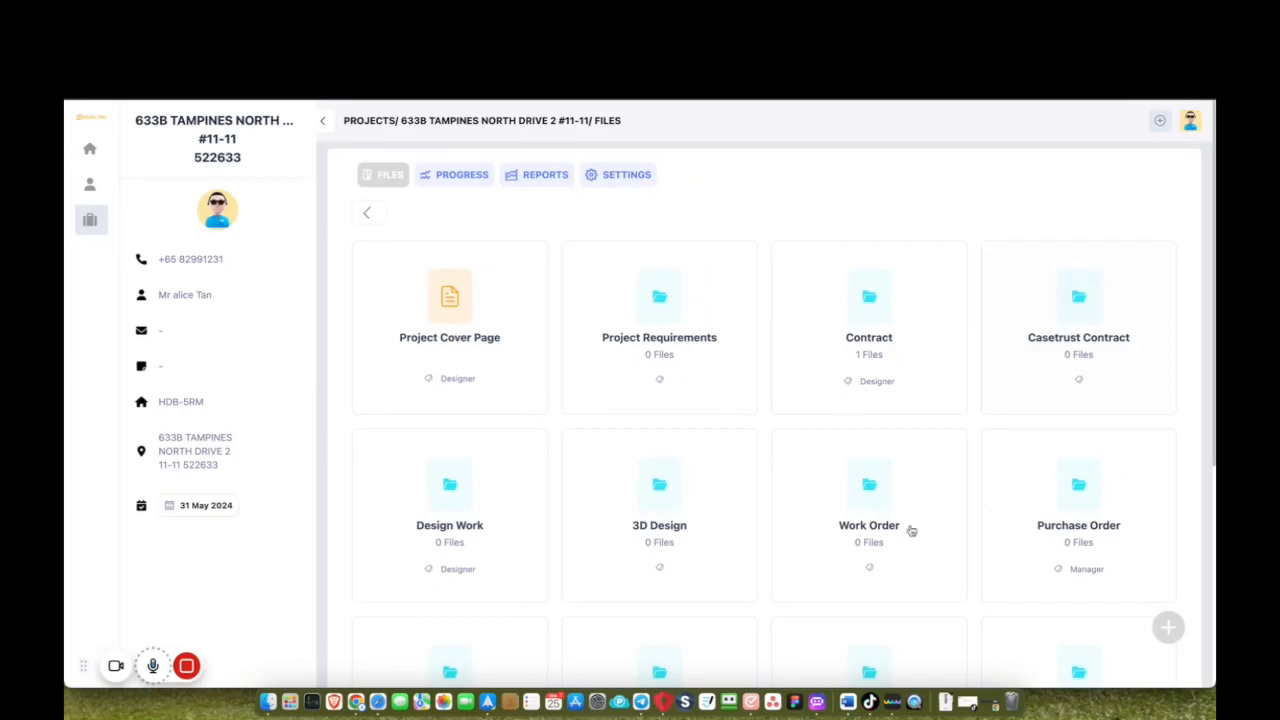
{"action": "scroll", "coordinate": [899, 505], "scroll_direction": "down", "scroll_amount": 1}
{"action": "scroll", "coordinate": [899, 505], "scroll_direction": "up", "scroll_amount": 1}
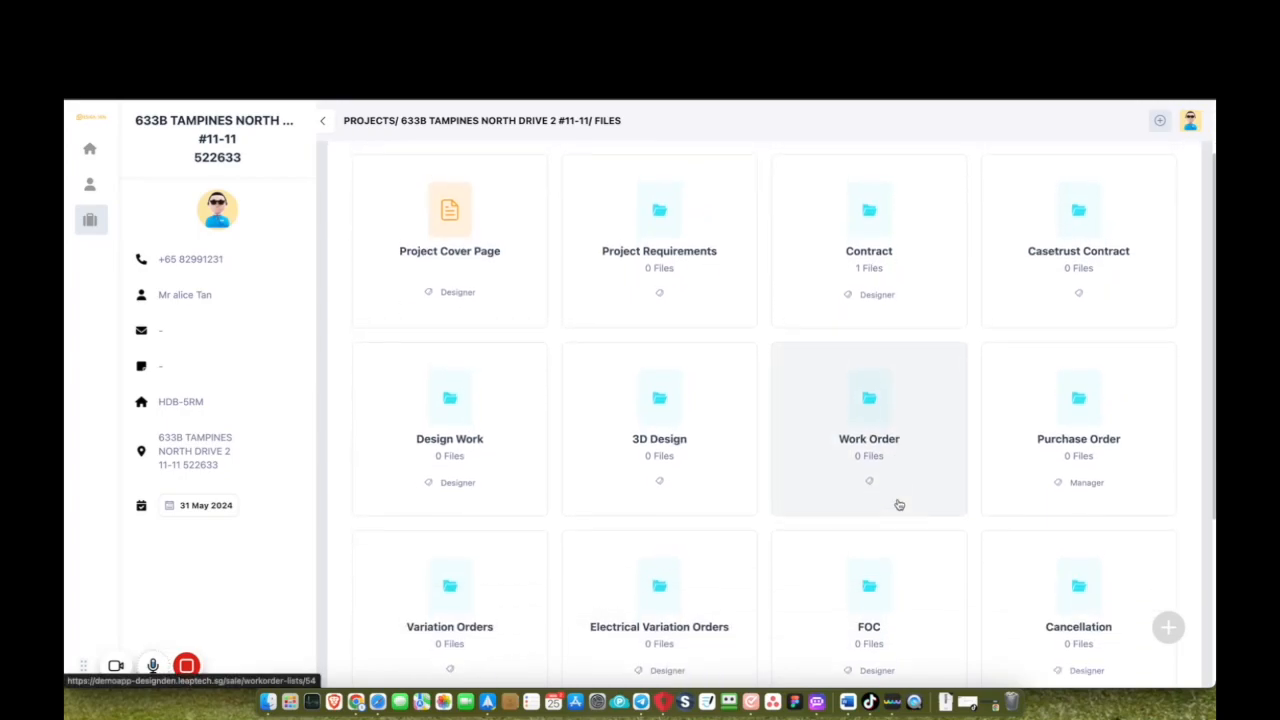
{"action": "scroll", "coordinate": [899, 505], "scroll_direction": "down", "scroll_amount": 1}
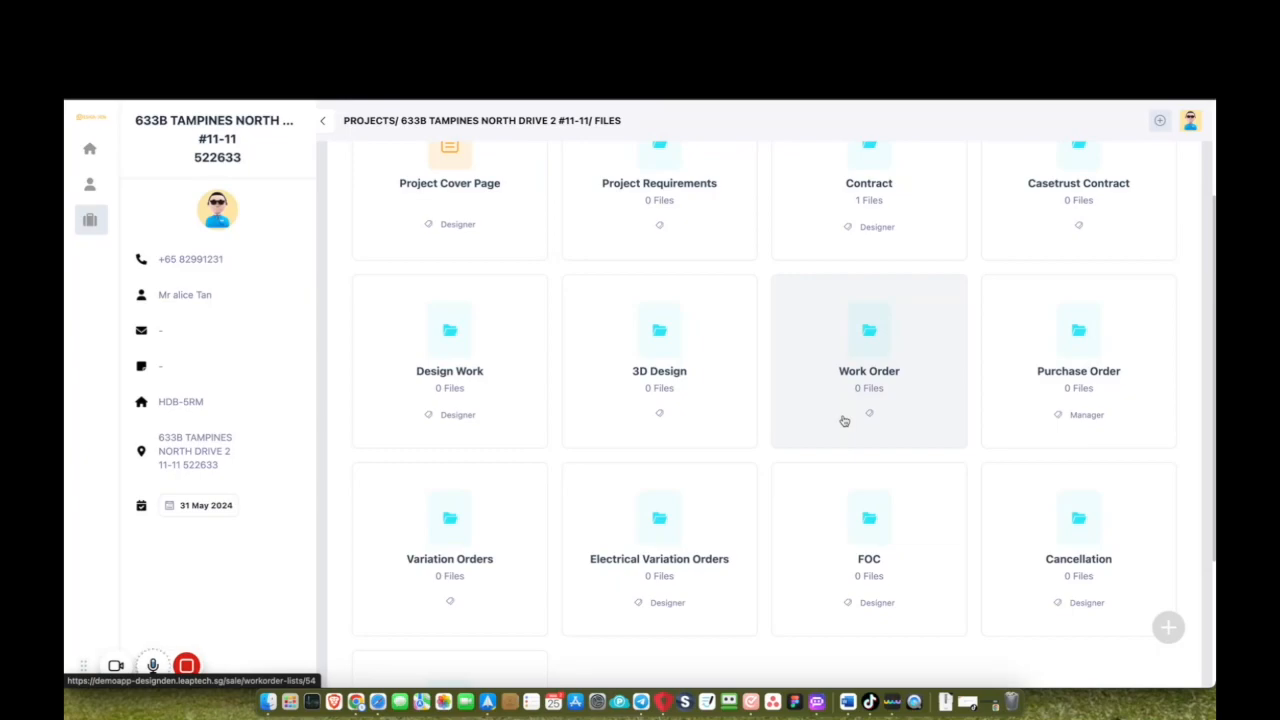
{"action": "scroll", "coordinate": [844, 421], "scroll_direction": "up", "scroll_amount": 2}
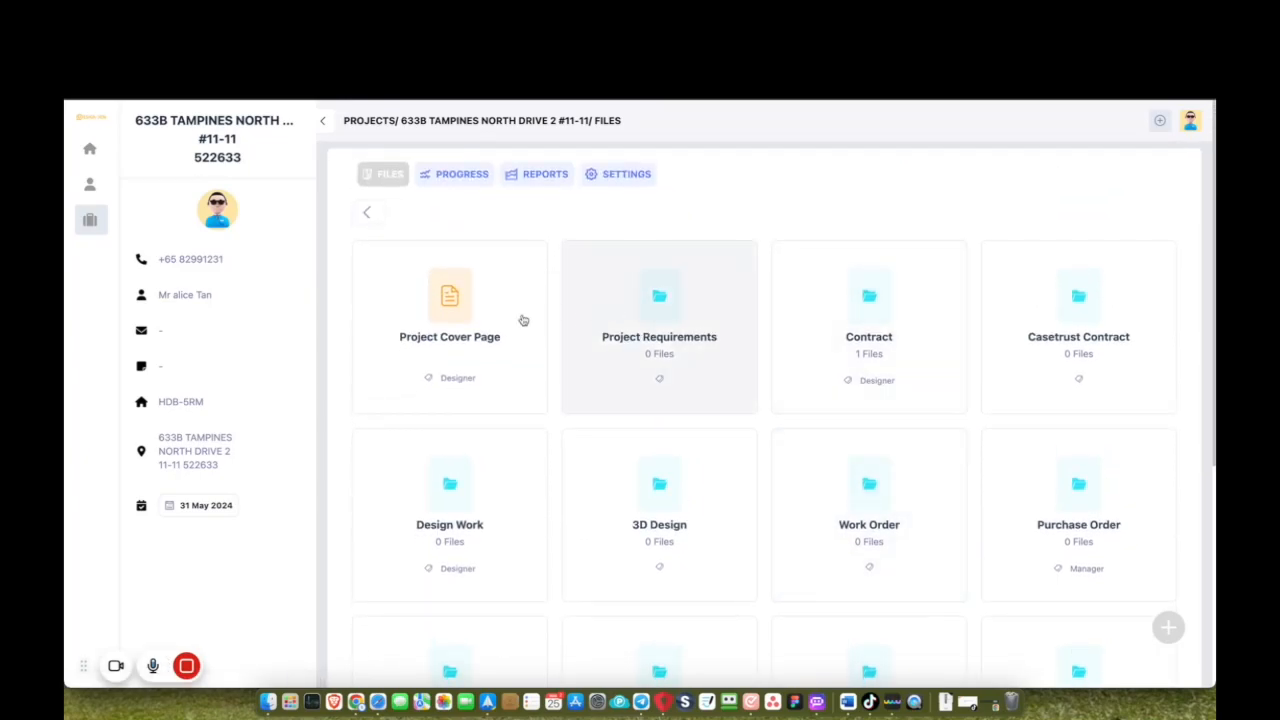
{"action": "left_click", "coordinate": [454, 180]}
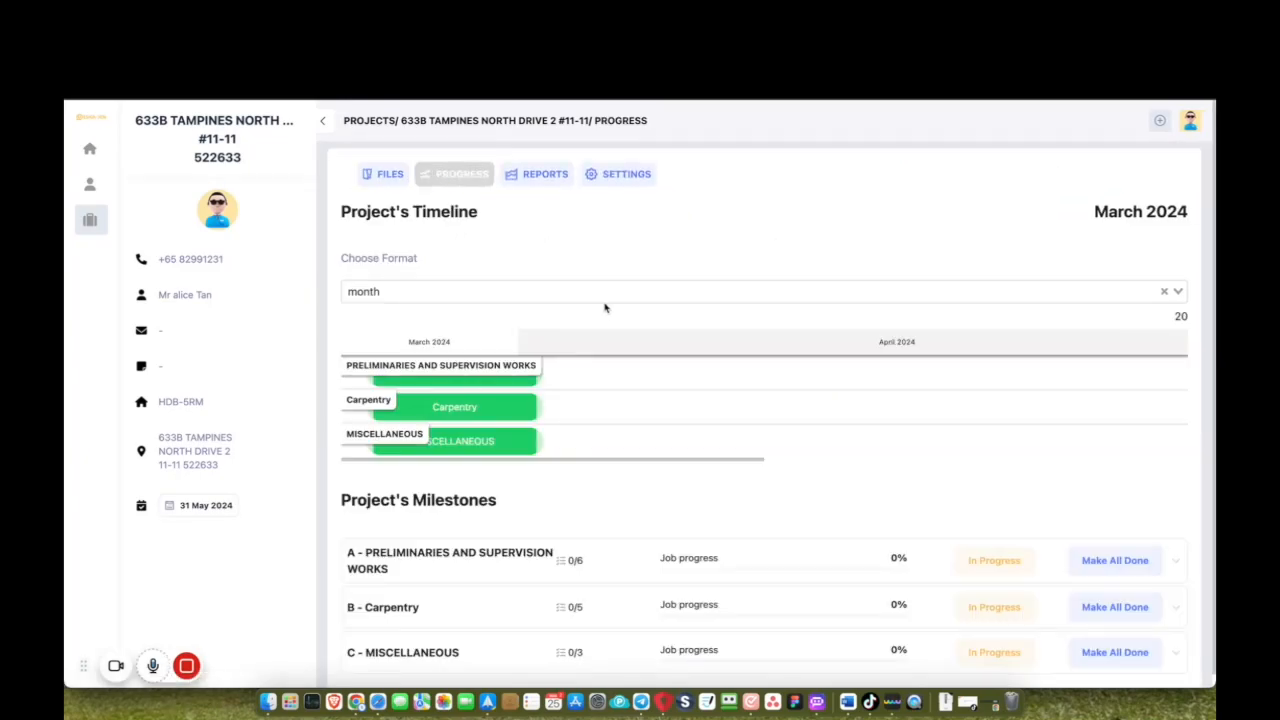
{"action": "left_click", "coordinate": [612, 291]}
{"action": "left_click", "coordinate": [579, 317]}
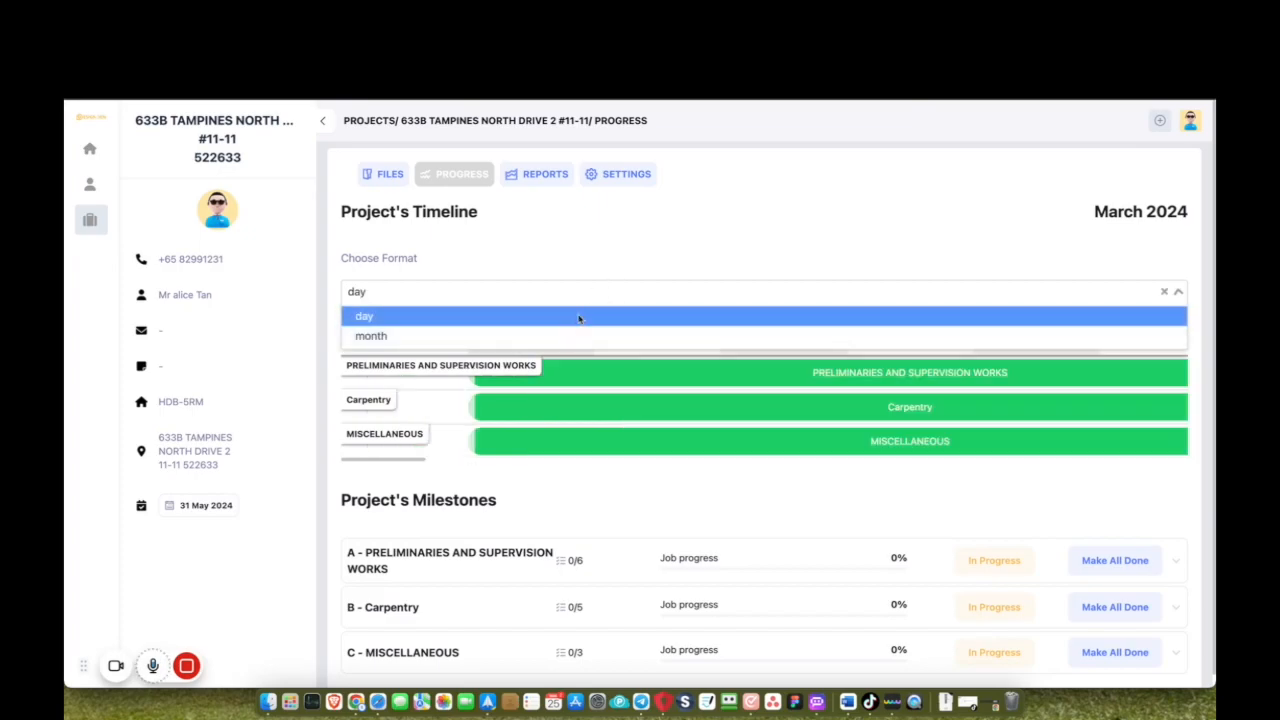
{"action": "left_click", "coordinate": [575, 291]}
{"action": "left_click", "coordinate": [561, 337]}
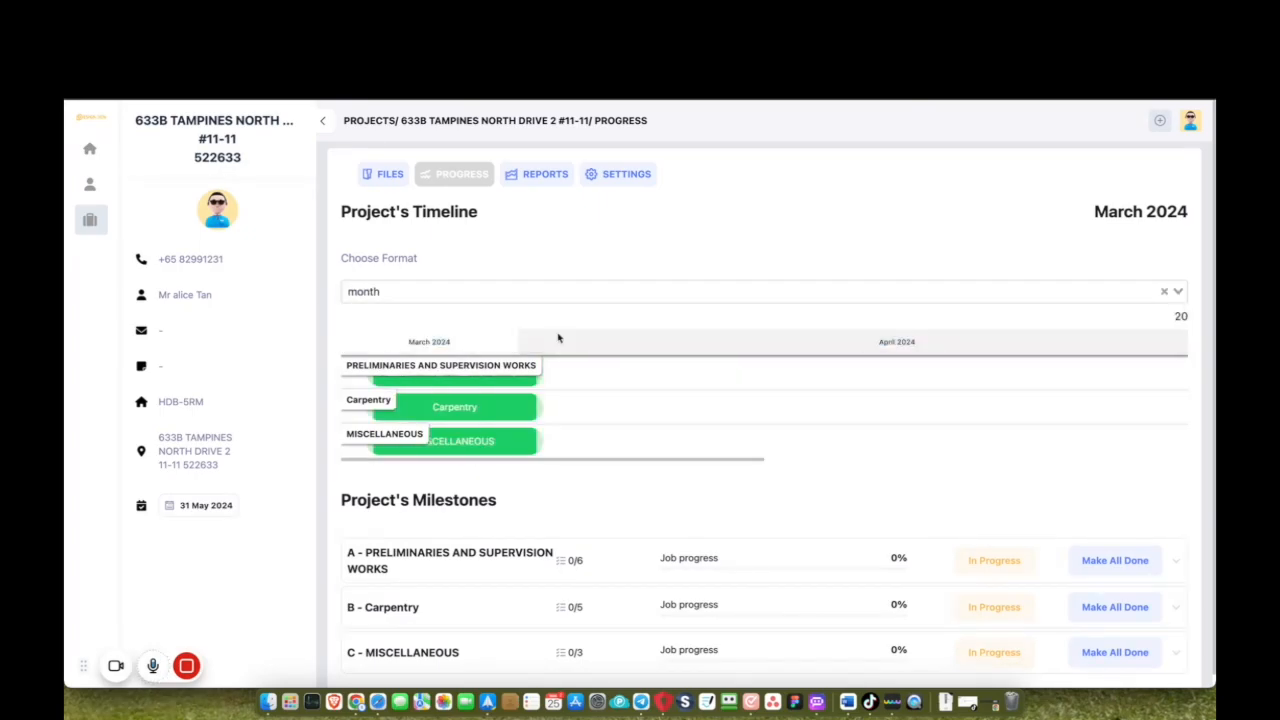
Shift the Carpentry and MISCELLANEOUS bars later, into early April 2024.
{"action": "left_click_drag", "start_coordinate": [470, 410], "coordinate": [597, 410]}
{"action": "left_click_drag", "start_coordinate": [509, 445], "coordinate": [690, 443]}
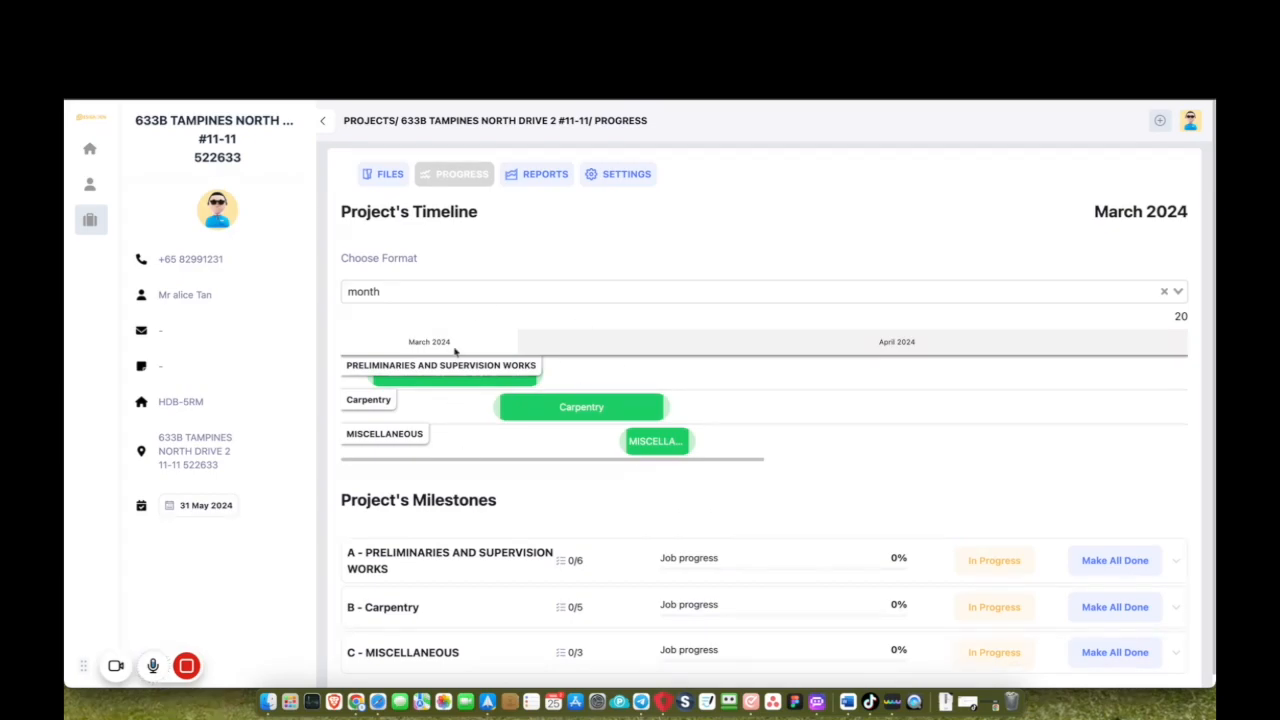
{"action": "scroll", "coordinate": [1019, 552], "scroll_direction": "down", "scroll_amount": 1}
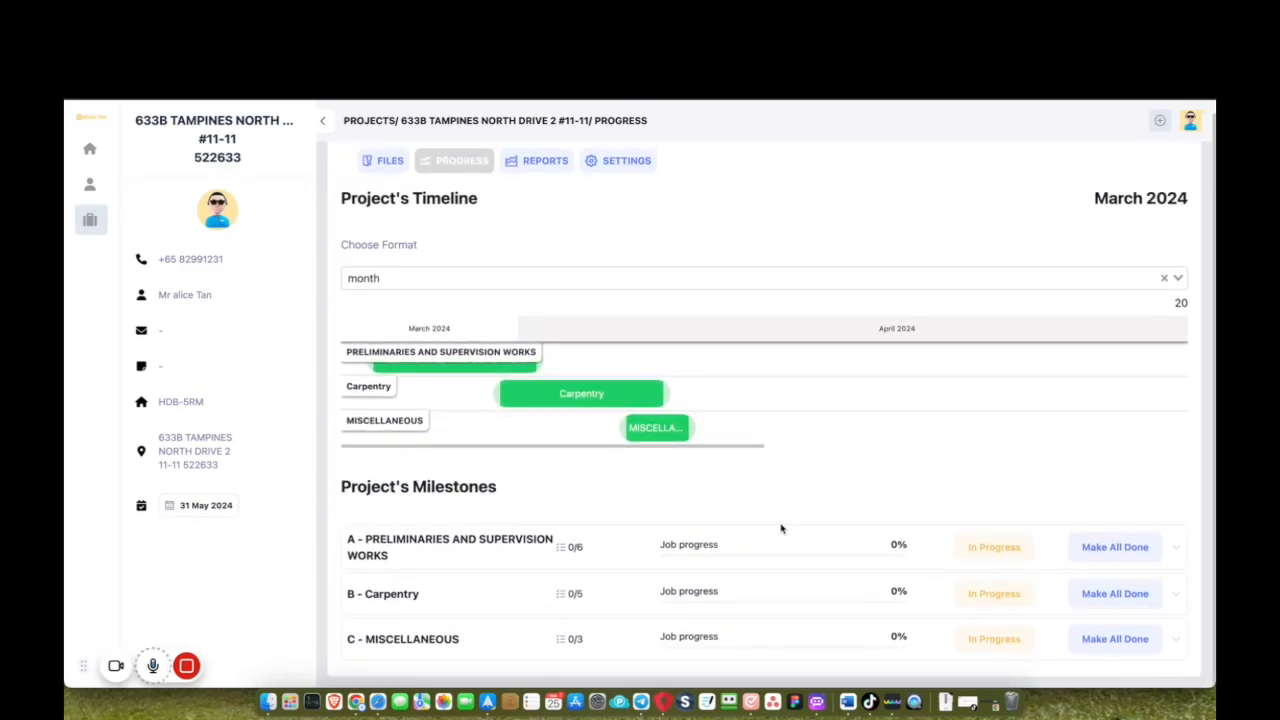
Mark tasks A.1, A.2 and all of milestone A done, bringing Preliminaries to 100%.
{"action": "left_click", "coordinate": [1175, 548]}
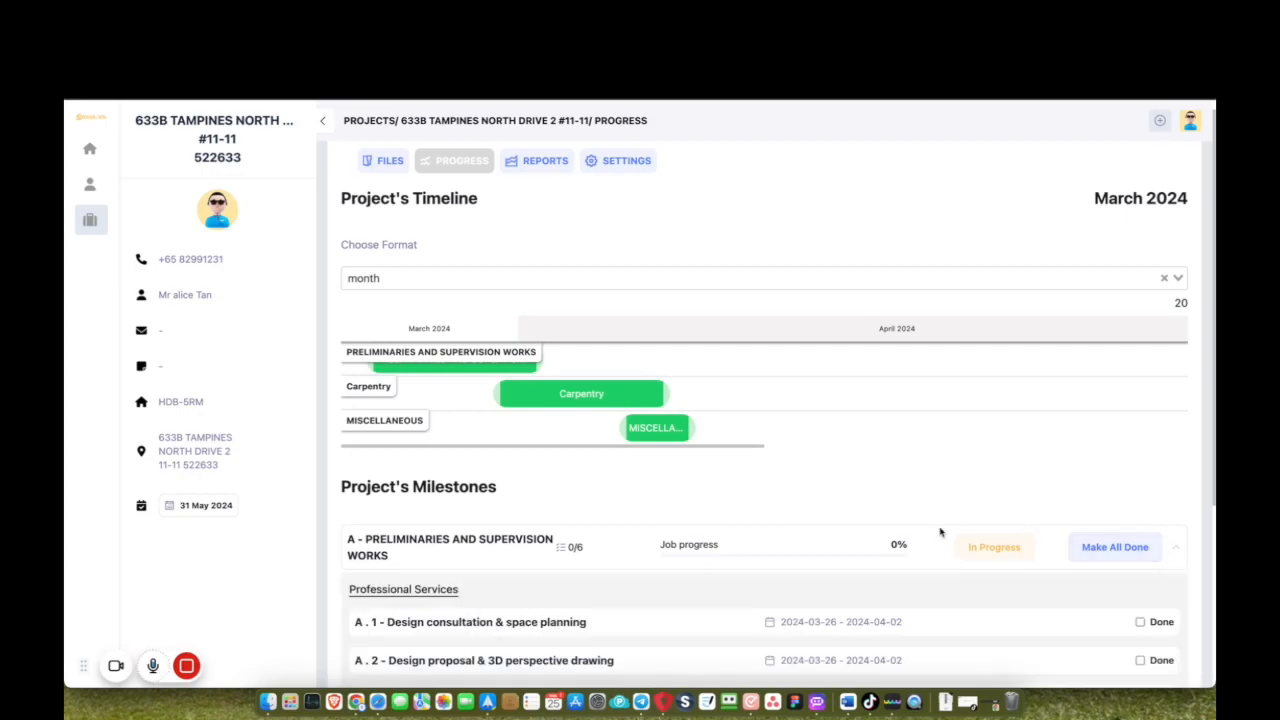
{"action": "scroll", "coordinate": [940, 532], "scroll_direction": "down", "scroll_amount": 5}
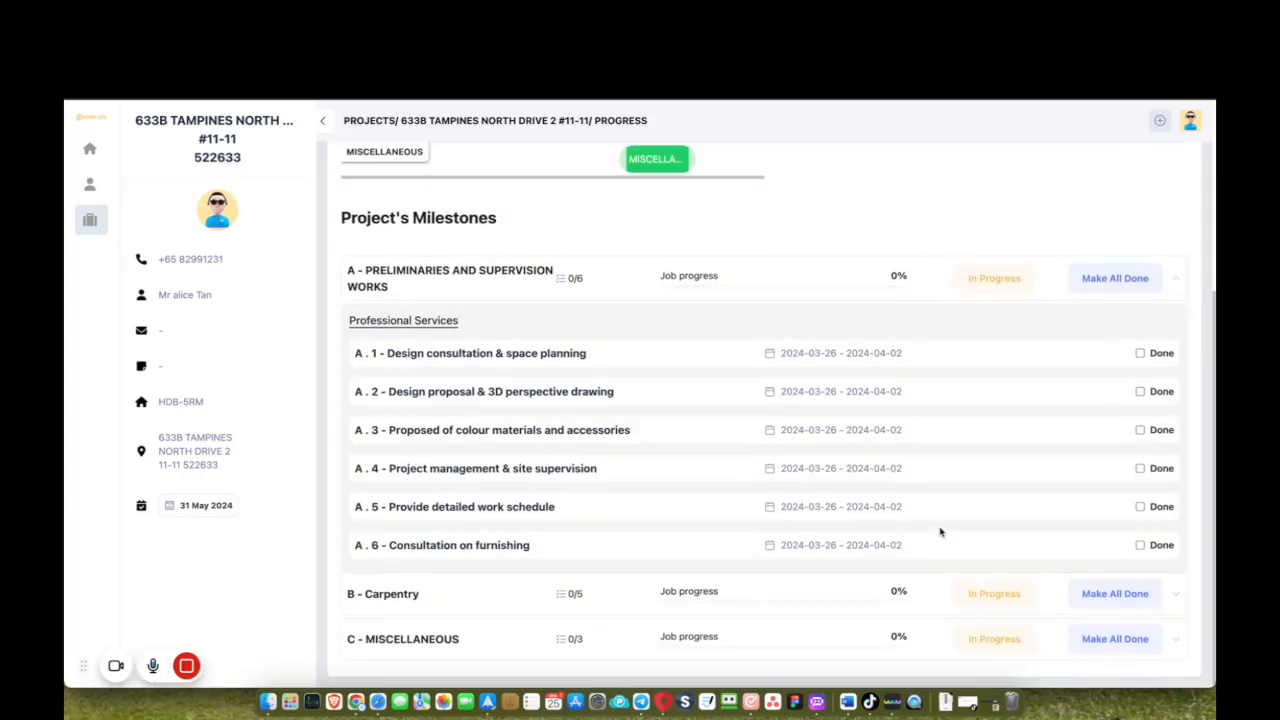
{"action": "left_click", "coordinate": [1140, 354]}
{"action": "left_click", "coordinate": [1140, 392]}
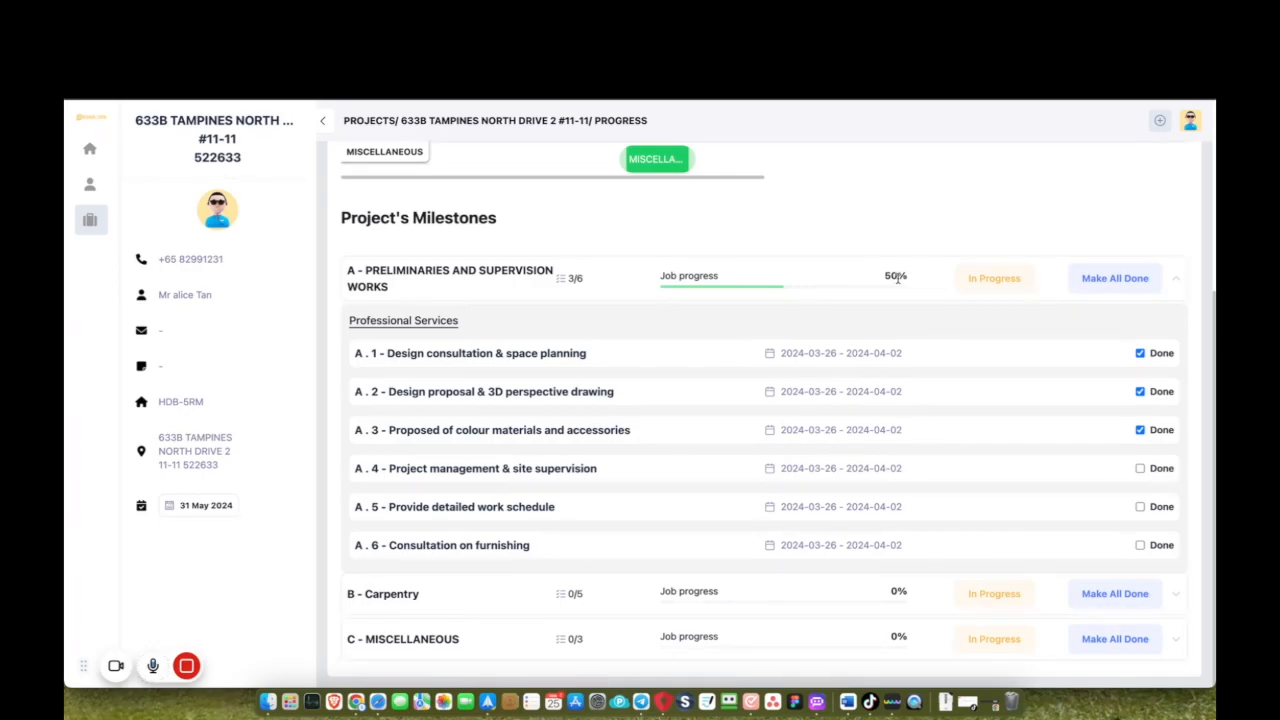
{"action": "left_click", "coordinate": [1100, 281]}
Mark Carpentry tasks B.1 and B.2 done for 40%, then return to the project's Files.
{"action": "left_click", "coordinate": [1176, 596]}
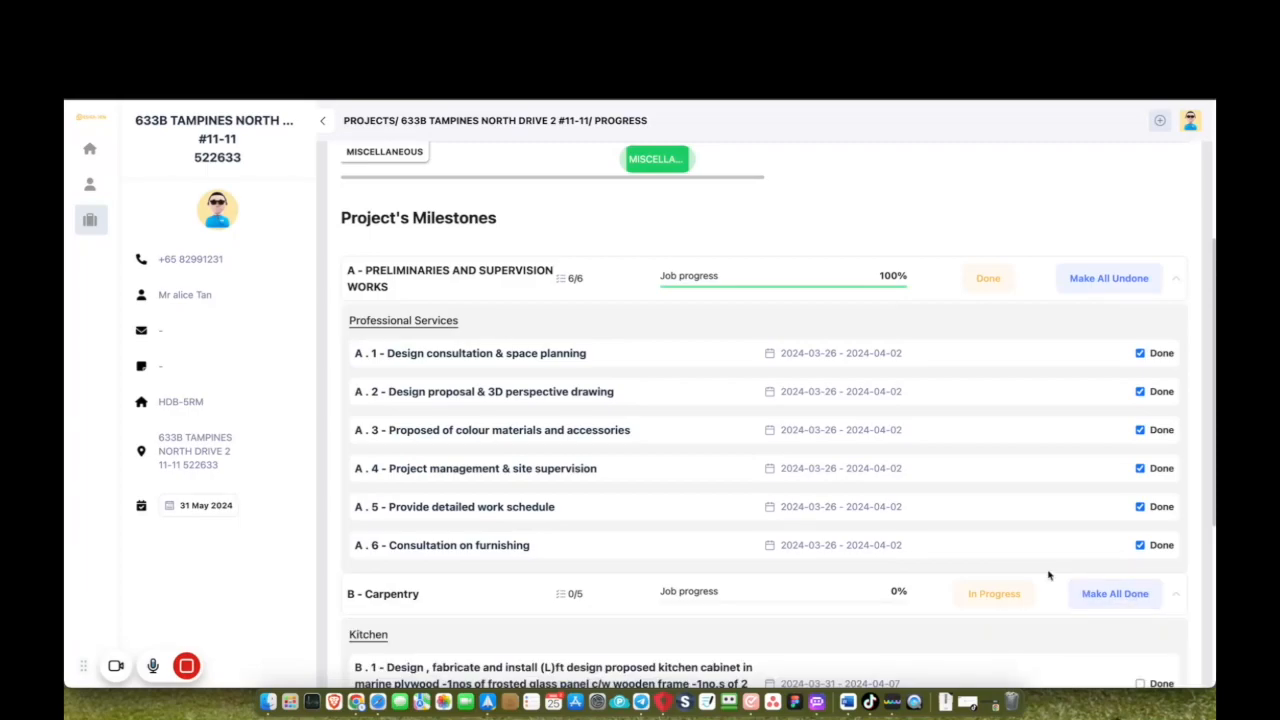
{"action": "scroll", "coordinate": [1046, 571], "scroll_direction": "down", "scroll_amount": 5}
{"action": "left_click", "coordinate": [1140, 354]}
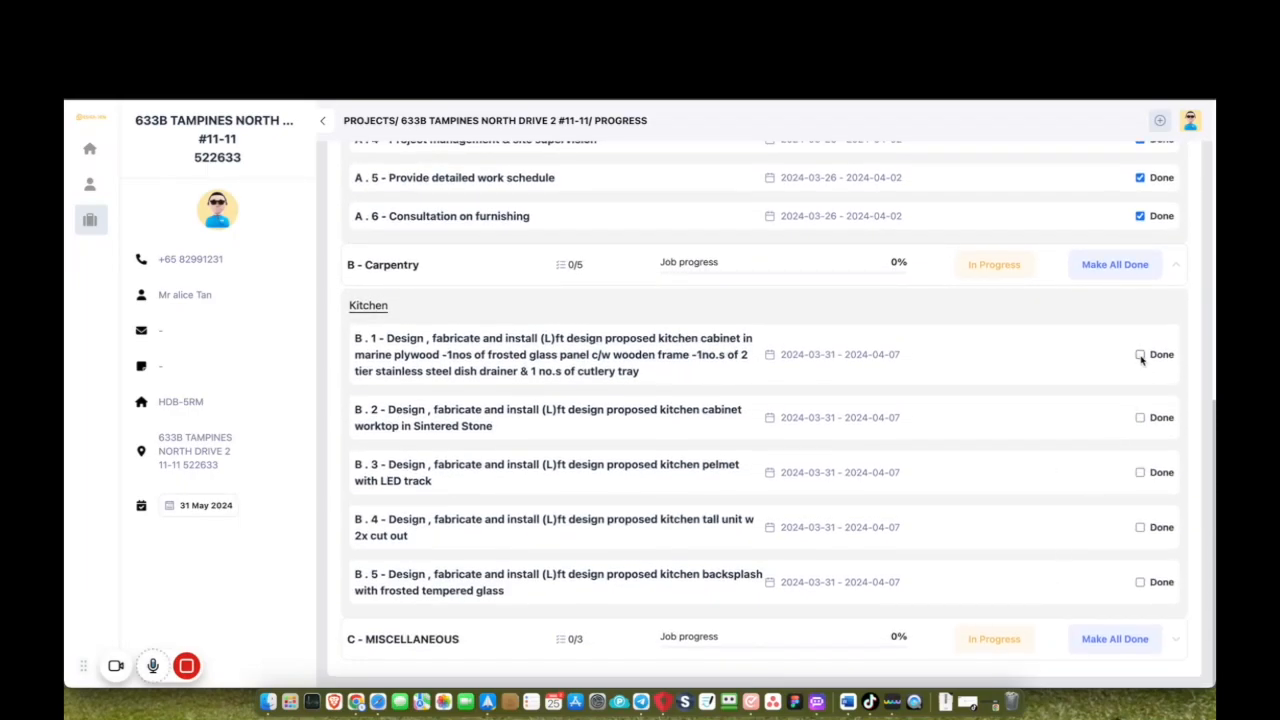
{"action": "left_click", "coordinate": [1140, 417]}
{"action": "scroll", "coordinate": [842, 548], "scroll_direction": "up", "scroll_amount": 10}
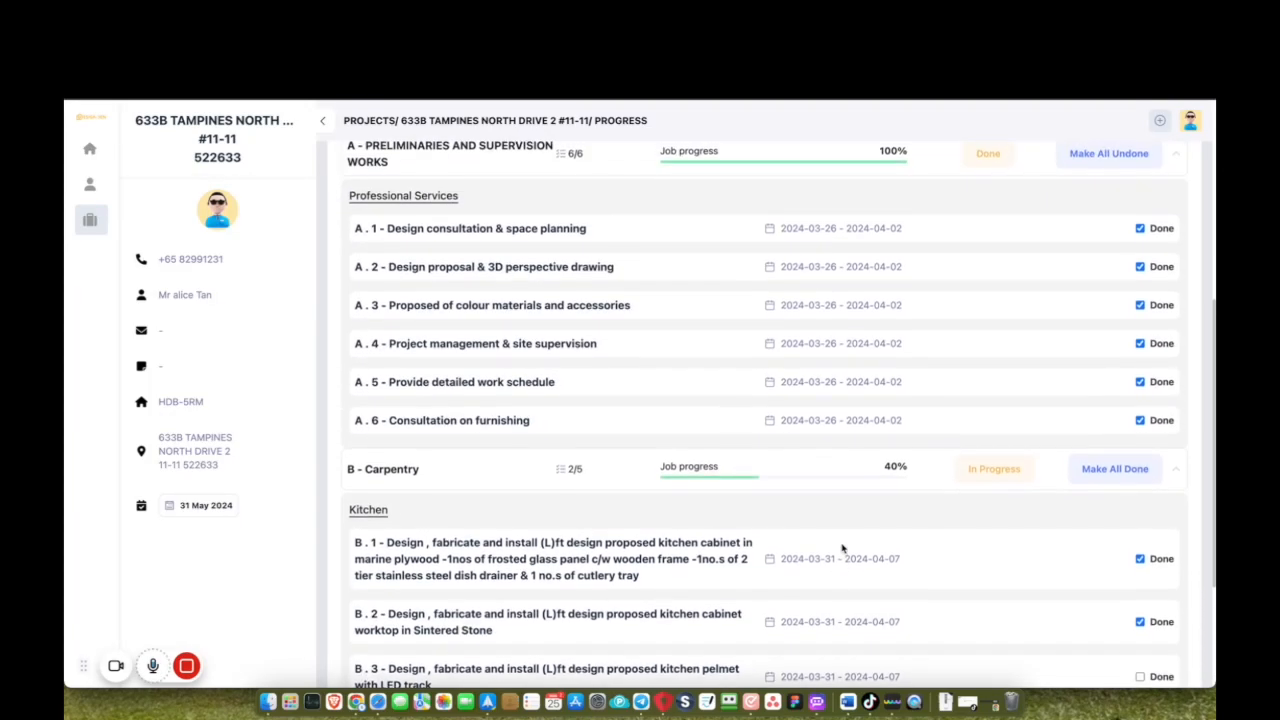
{"action": "scroll", "coordinate": [842, 548], "scroll_direction": "up", "scroll_amount": 2}
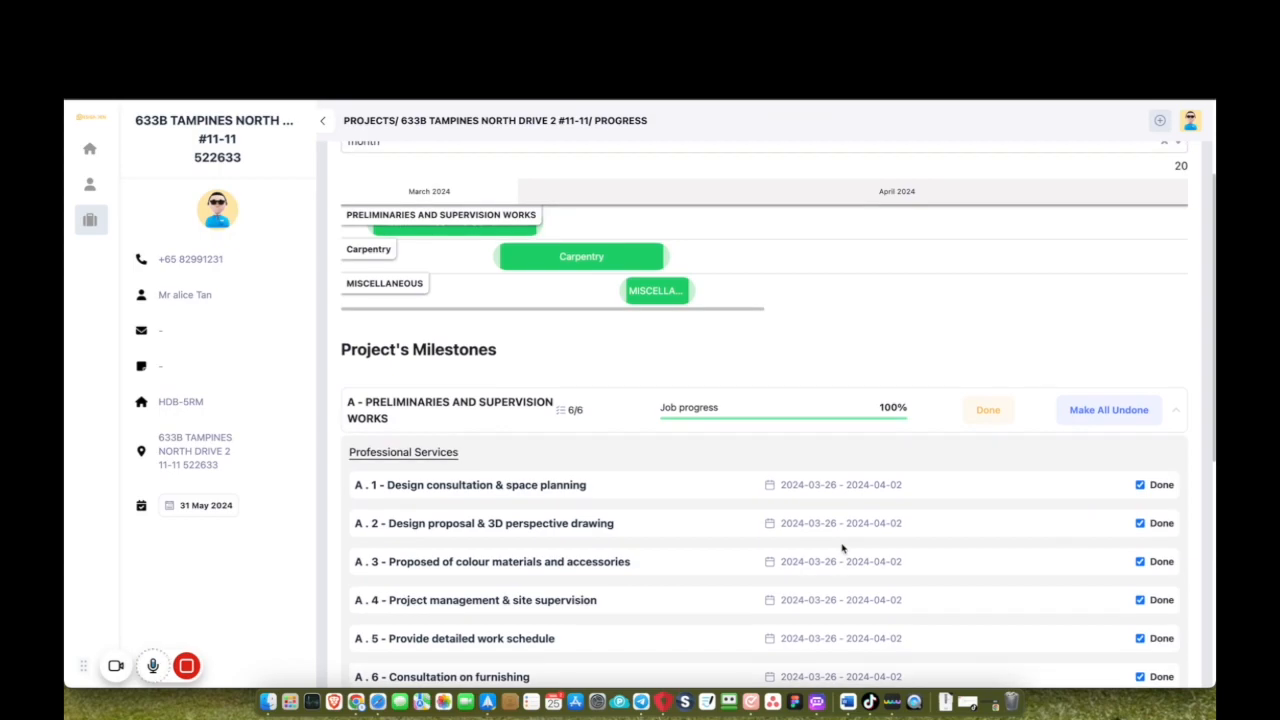
{"action": "scroll", "coordinate": [842, 548], "scroll_direction": "down", "scroll_amount": 2}
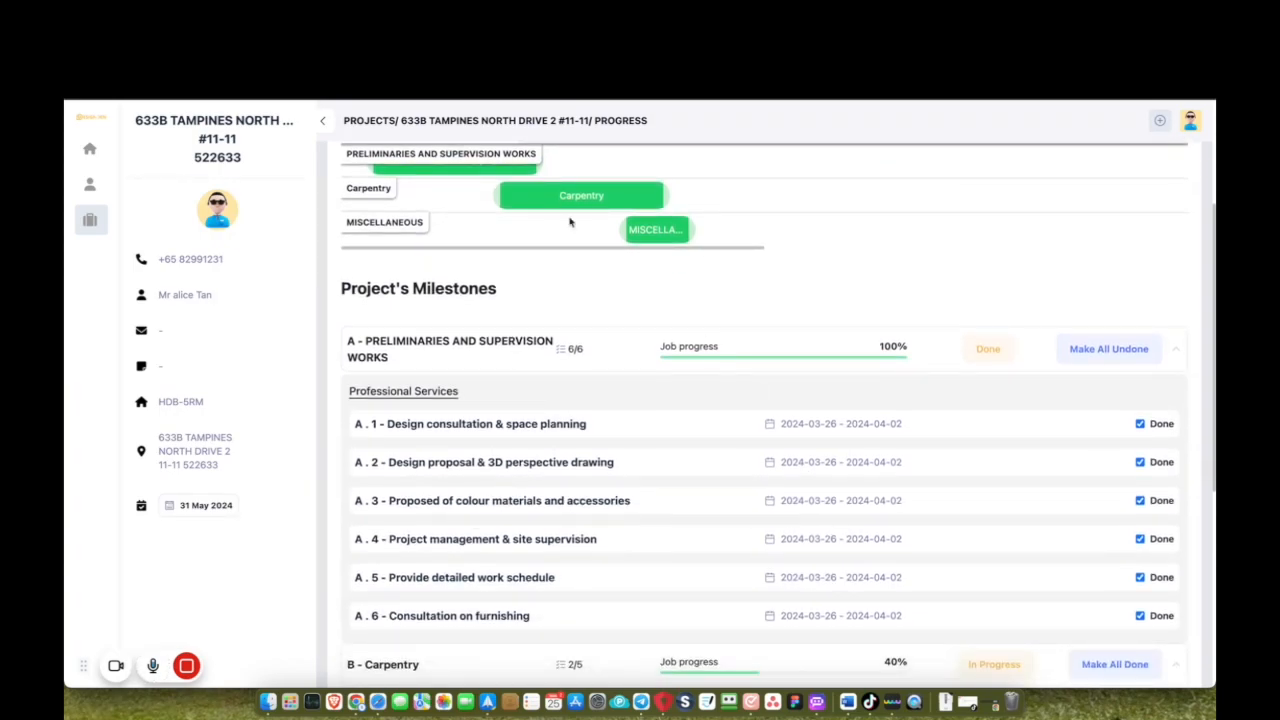
{"action": "scroll", "coordinate": [531, 294], "scroll_direction": "up", "scroll_amount": 8}
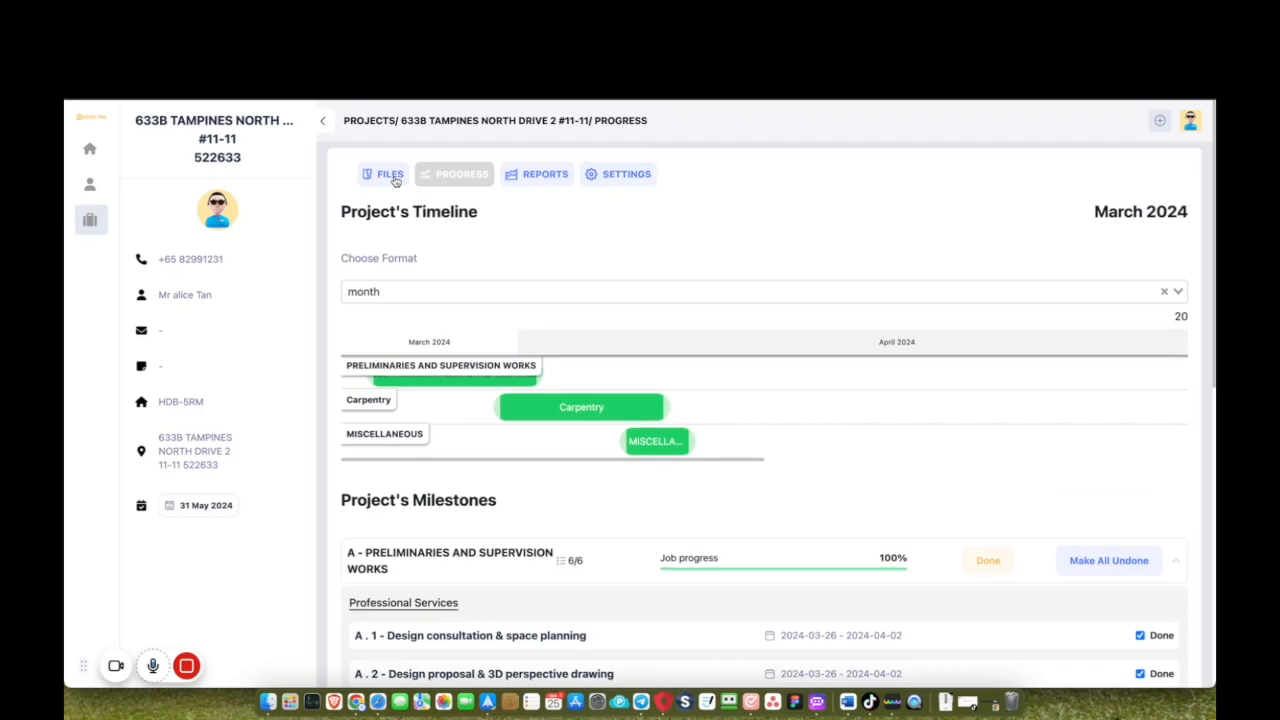
{"action": "left_click", "coordinate": [396, 177]}
{"action": "scroll", "coordinate": [508, 427], "scroll_direction": "down", "scroll_amount": 5}
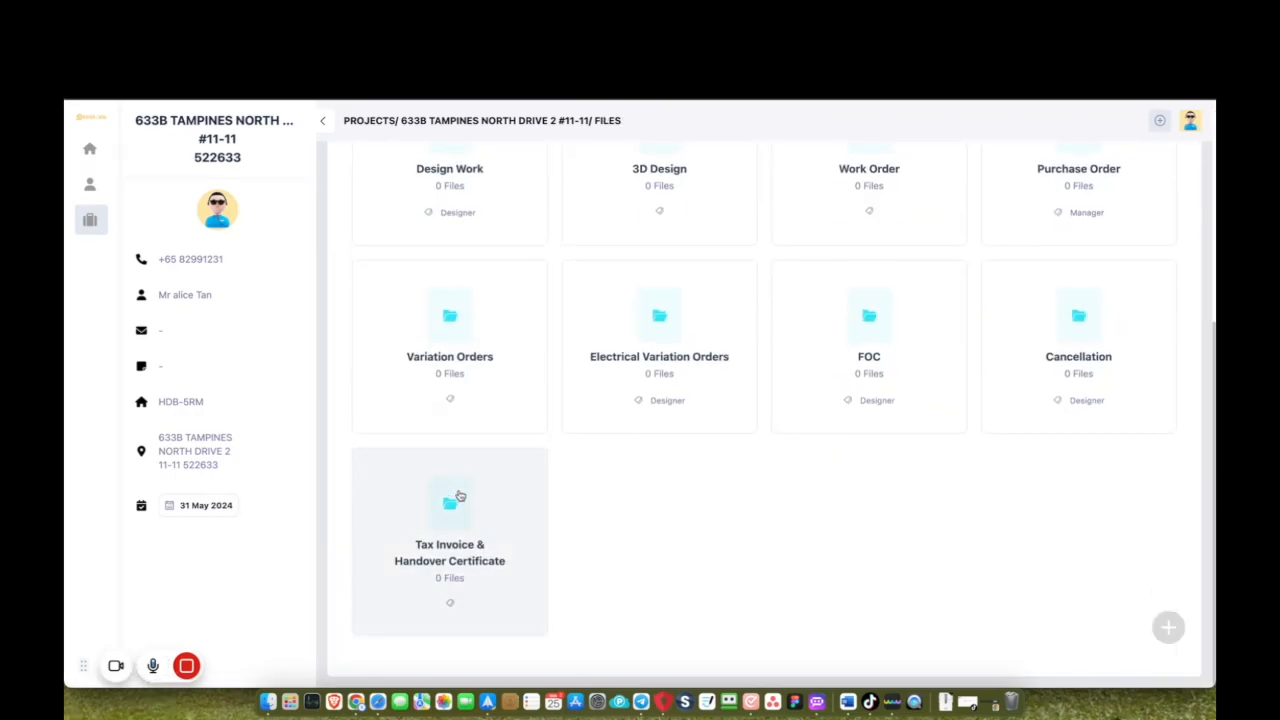
Start a new variation order and browse its items to the Section H Carpentry areas.
{"action": "left_click", "coordinate": [449, 329]}
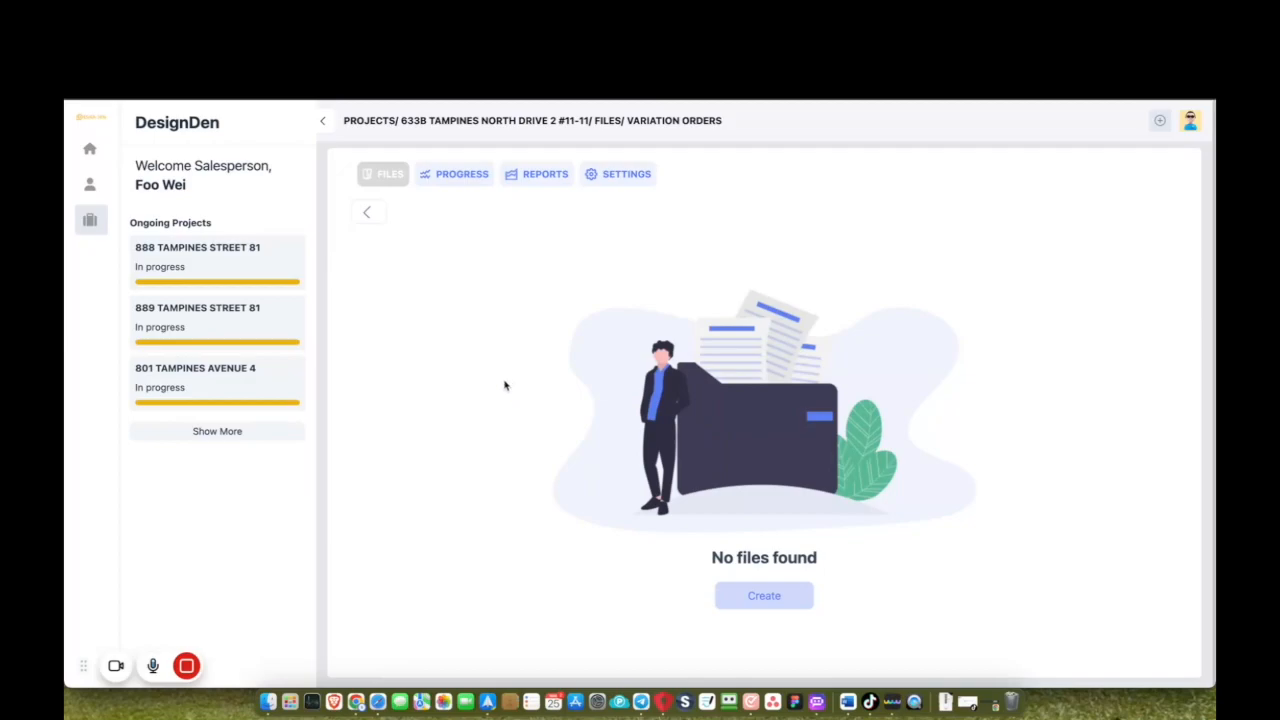
{"action": "left_click", "coordinate": [733, 598]}
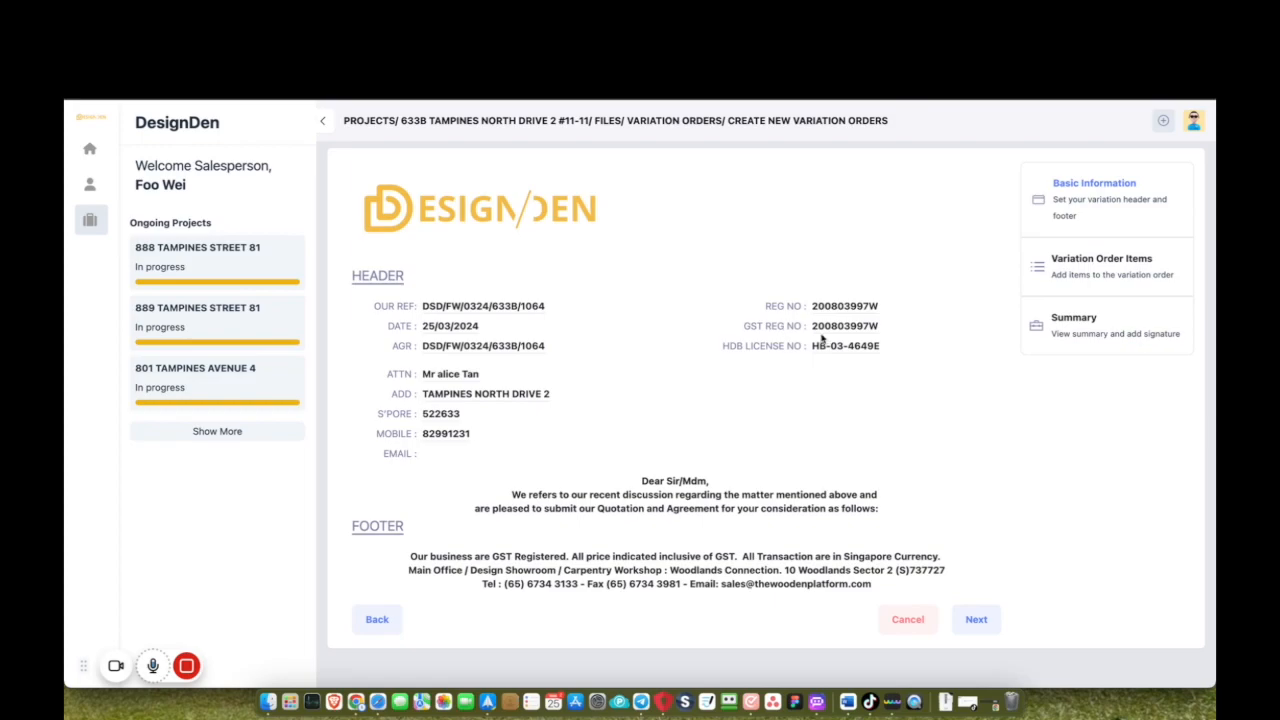
{"action": "left_click", "coordinate": [1066, 275]}
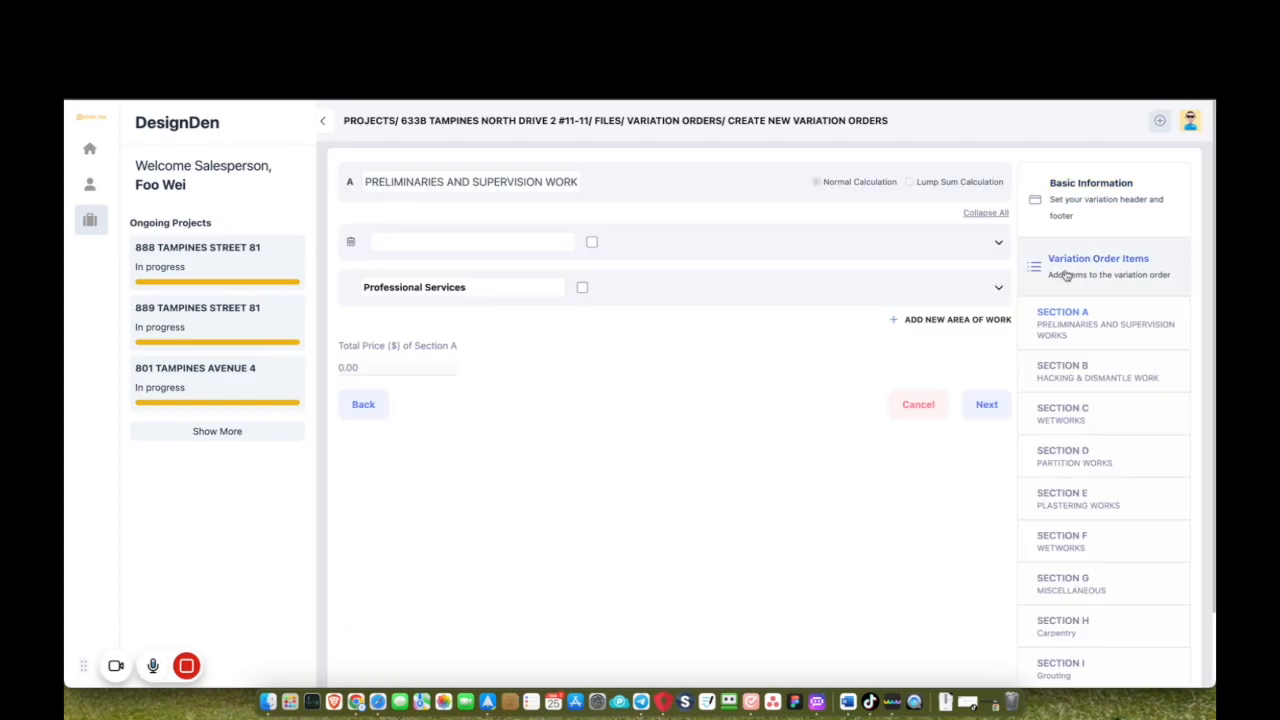
{"action": "left_click", "coordinate": [1060, 374]}
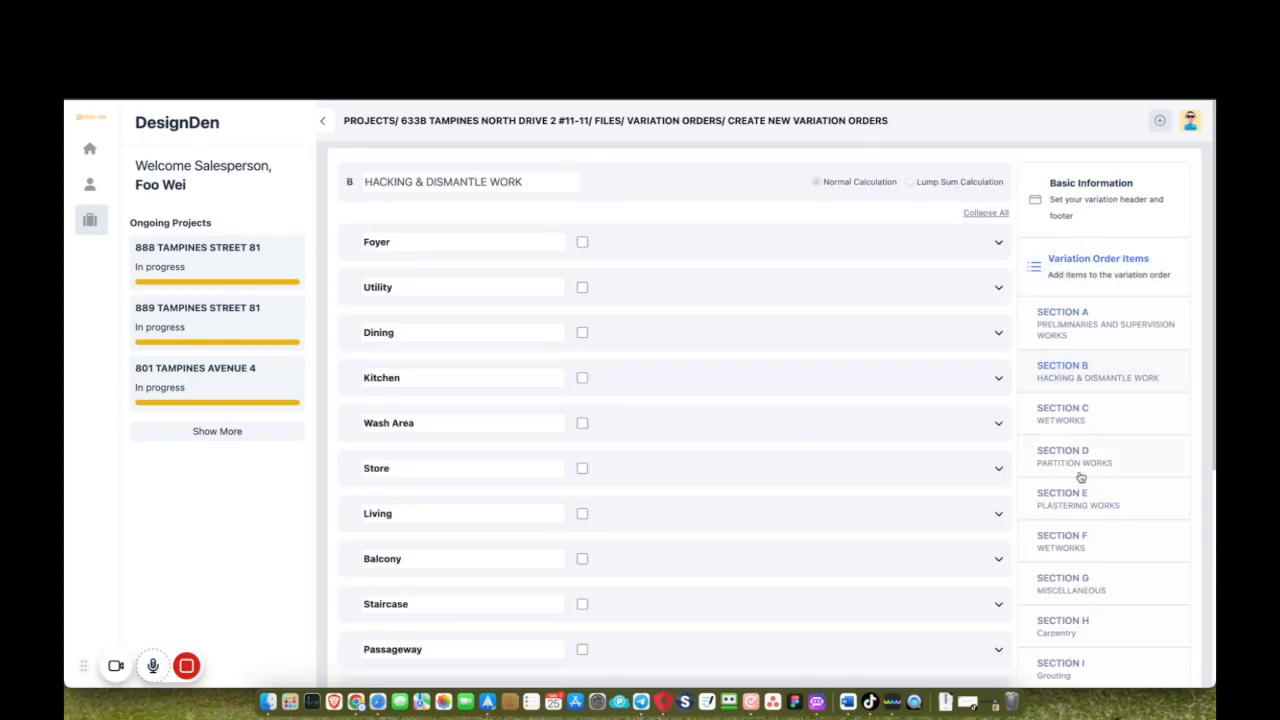
{"action": "scroll", "coordinate": [1080, 477], "scroll_direction": "down", "scroll_amount": 5}
{"action": "scroll", "coordinate": [1093, 237], "scroll_direction": "up", "scroll_amount": 3}
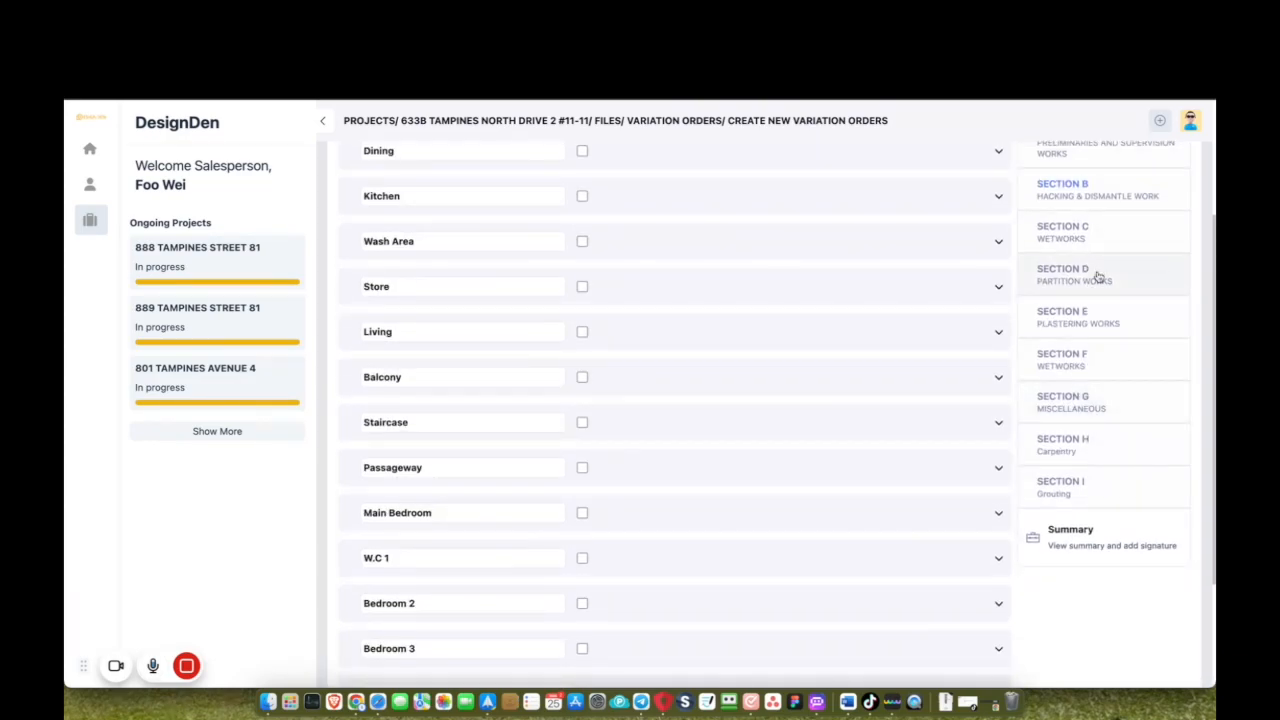
{"action": "left_click", "coordinate": [1098, 462]}
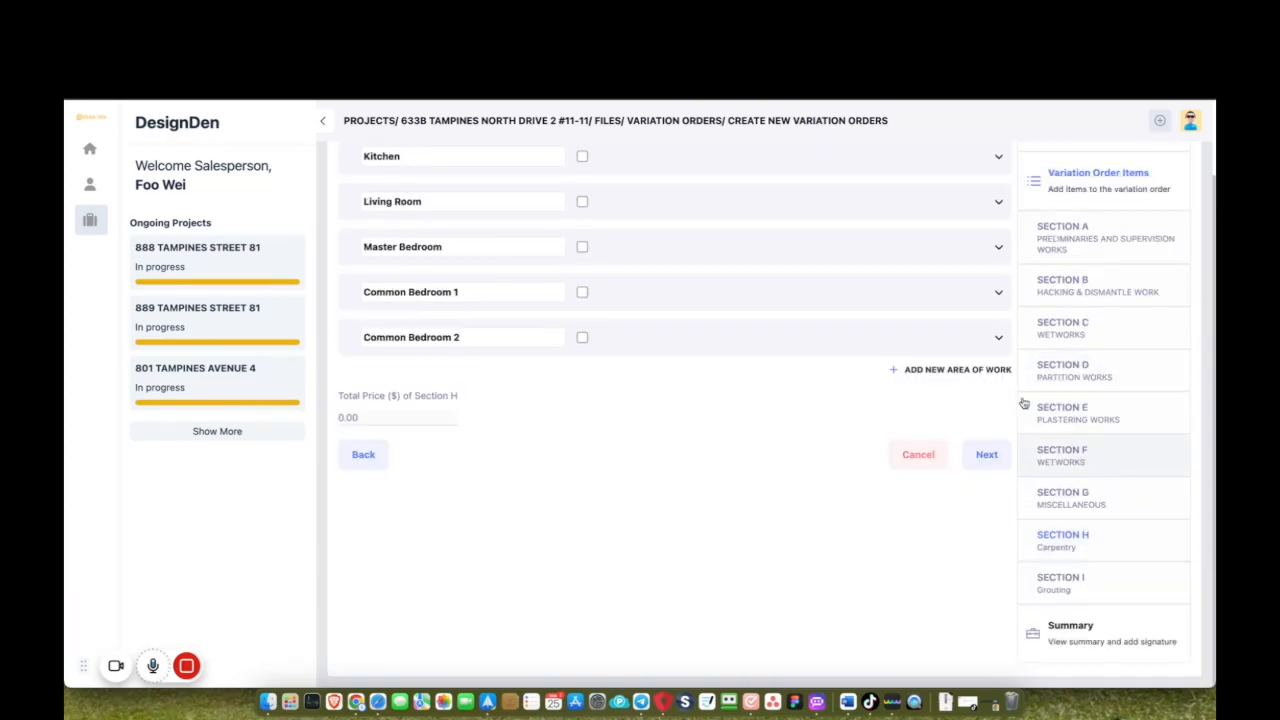
Set the kitchen cabinet quantity to 20 Ft and add 'and bottom' to its upgrade note.
{"action": "left_click", "coordinate": [998, 157]}
{"action": "scroll", "coordinate": [824, 351], "scroll_direction": "up", "scroll_amount": 3}
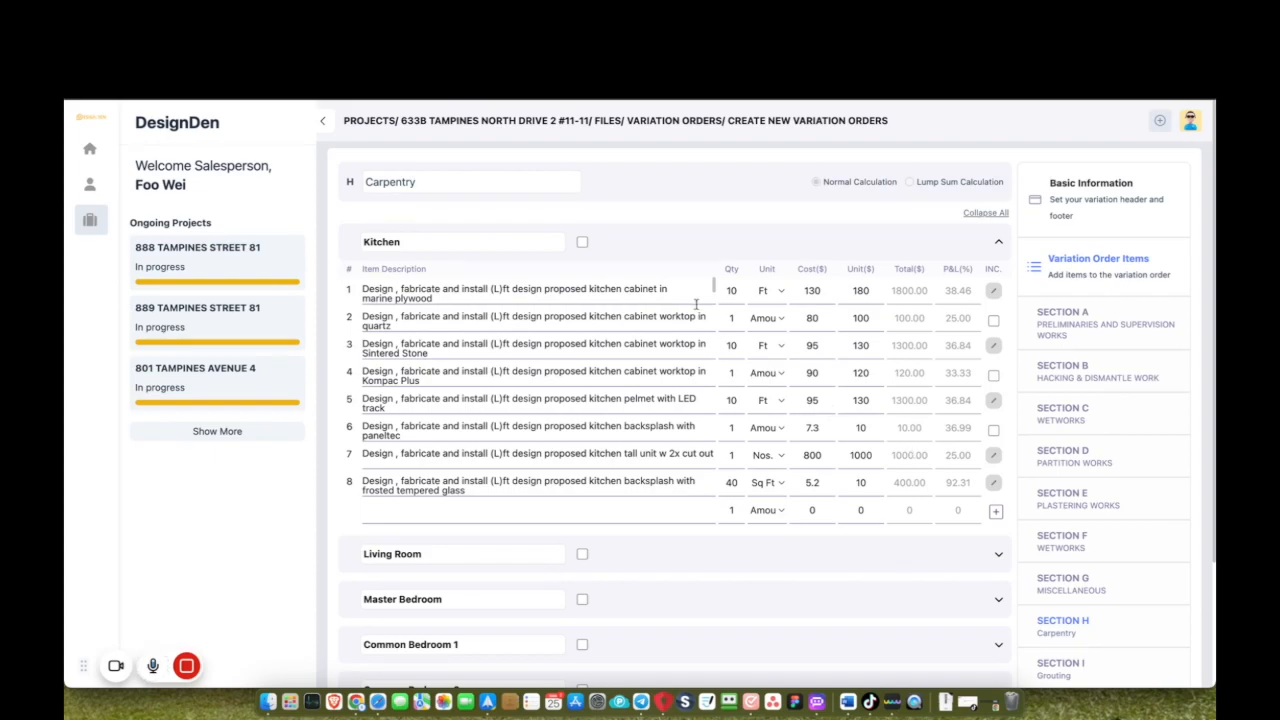
{"action": "key", "text": "BackSpace"}
{"action": "key", "text": "BackSpace"}
{"action": "type", "text": "20"}
{"action": "scroll", "coordinate": [921, 434], "scroll_direction": "down", "scroll_amount": 1}
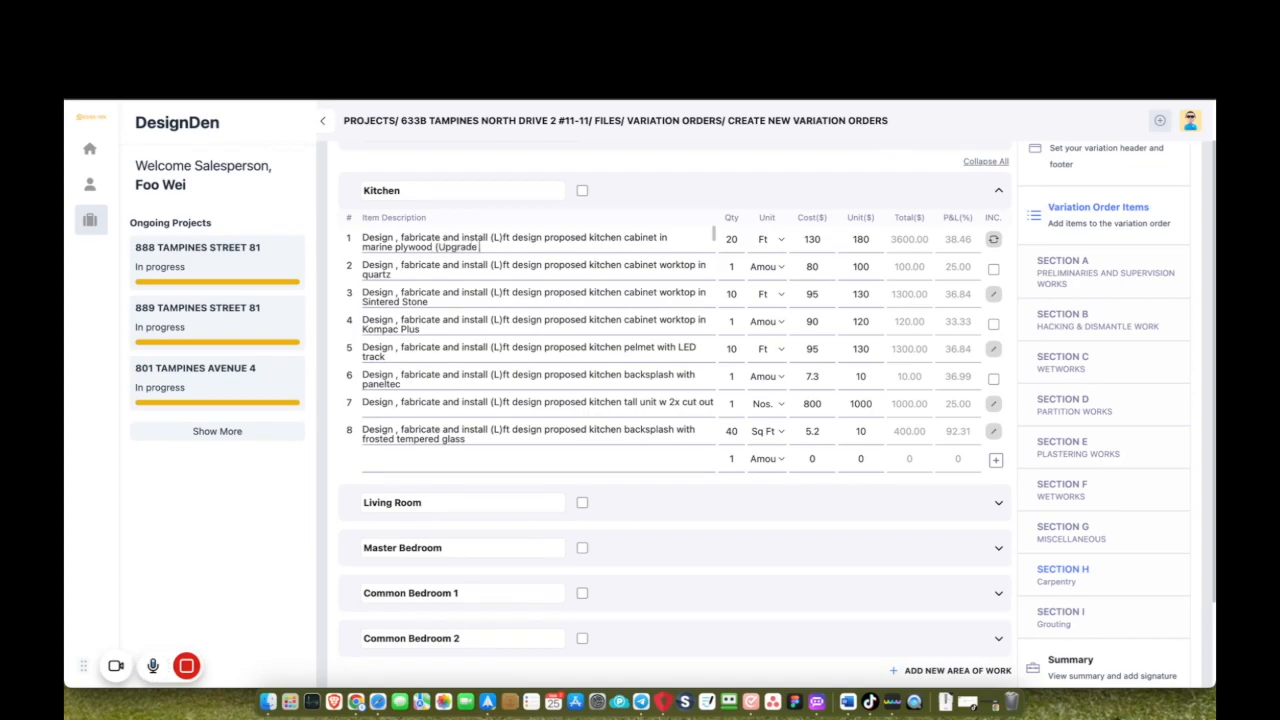
{"action": "type", "text": "and bottom"}
{"action": "scroll", "coordinate": [750, 507], "scroll_direction": "down", "scroll_amount": 2}
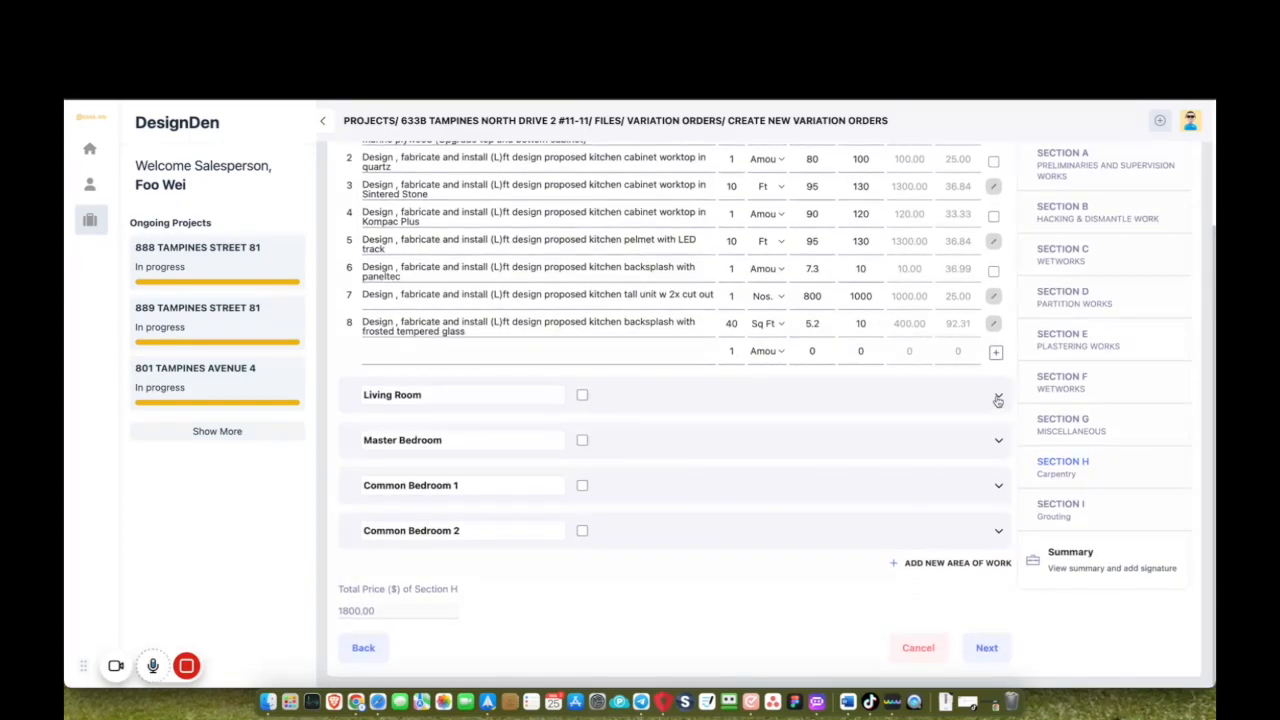
Include the Living Room TV console at 5 Ft and the Master Bedroom wardrobe at 6 Ft.
{"action": "left_click", "coordinate": [998, 395]}
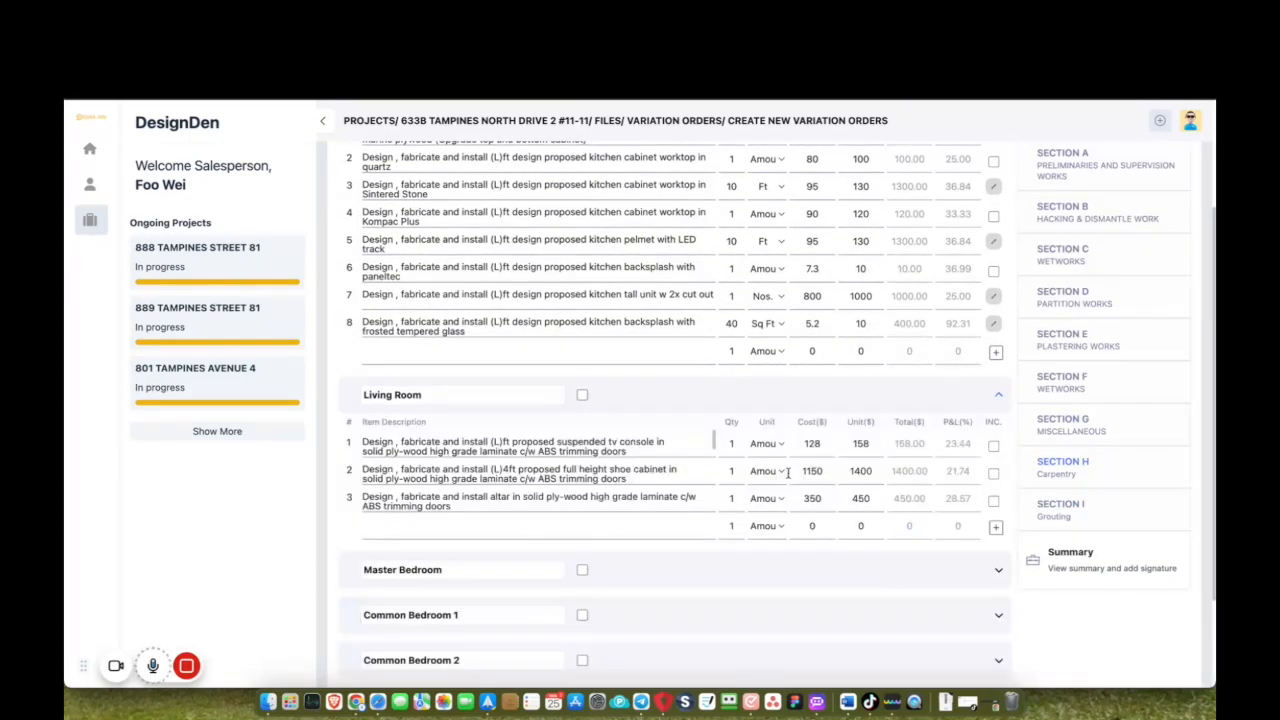
{"action": "left_click", "coordinate": [993, 445]}
{"action": "double_click", "coordinate": [733, 446]}
{"action": "type", "text": "5"}
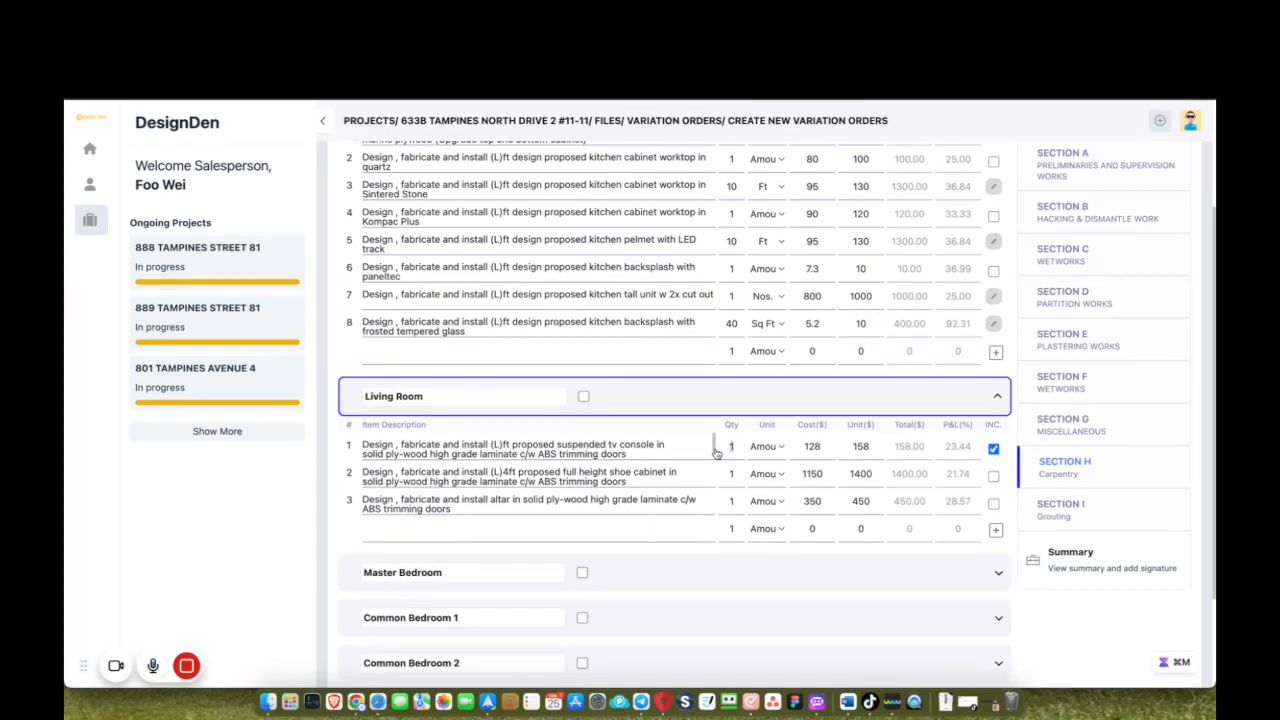
{"action": "left_click", "coordinate": [772, 447]}
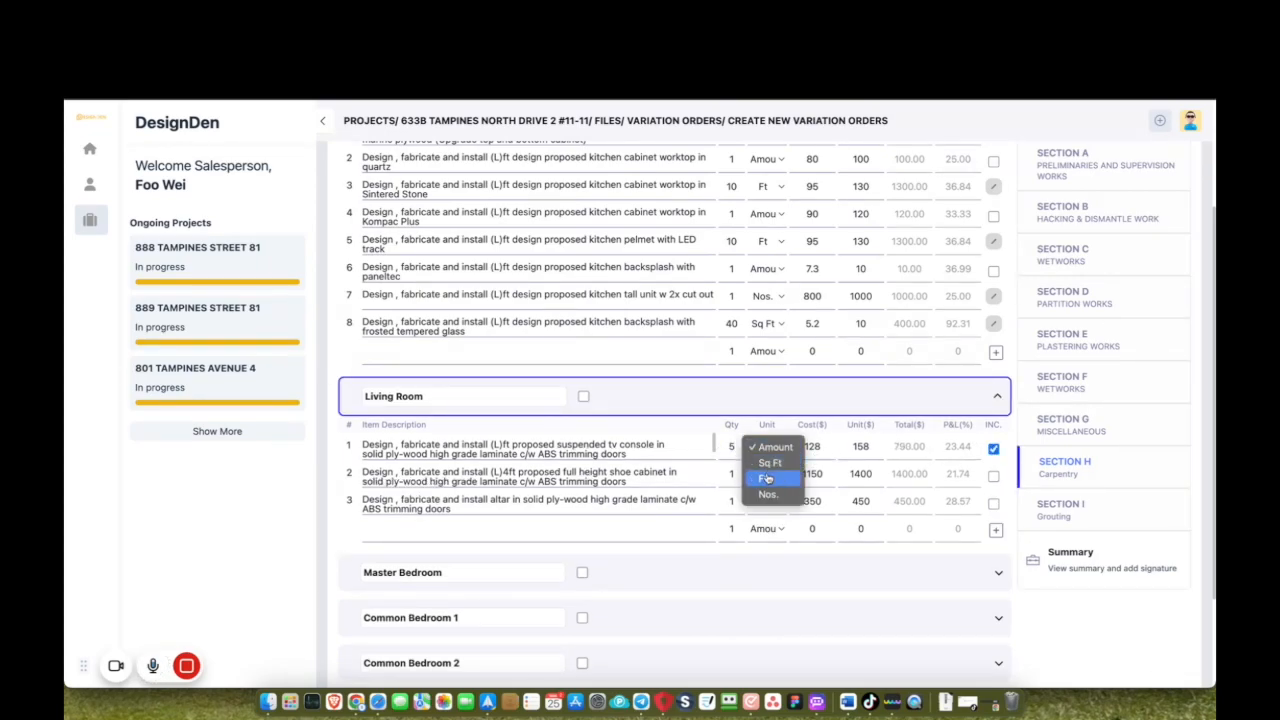
{"action": "left_click", "coordinate": [765, 479]}
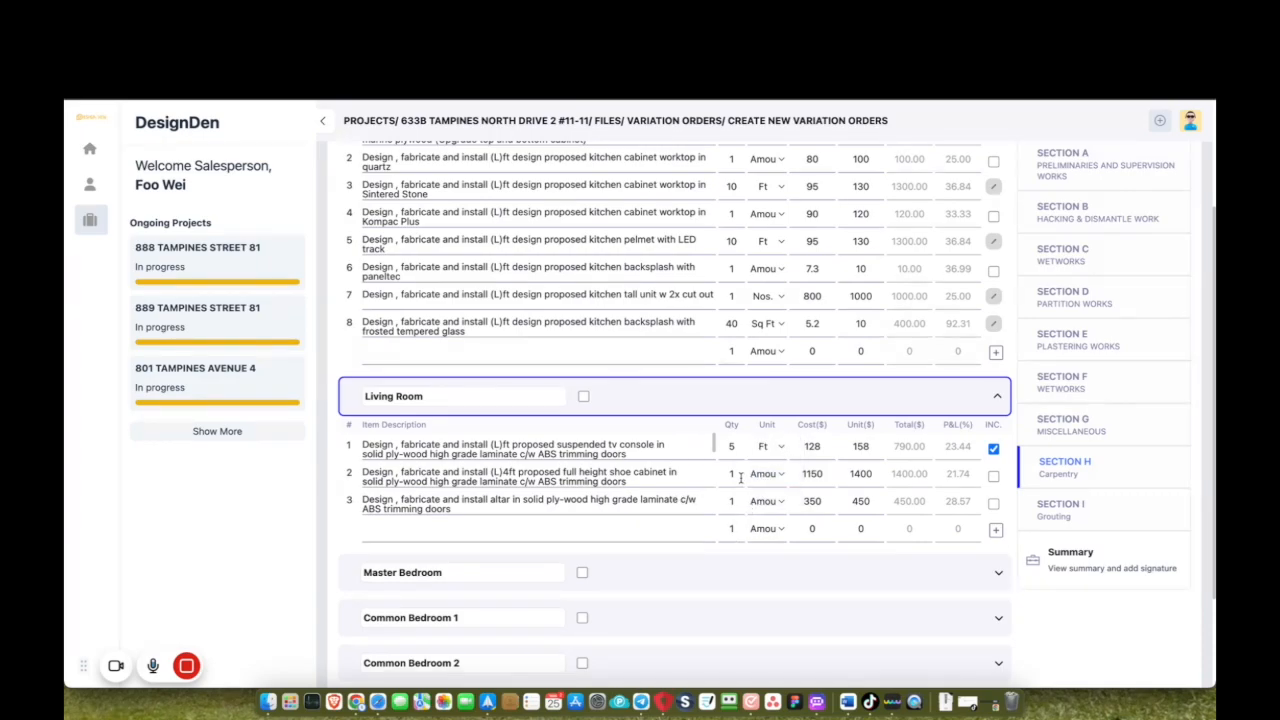
{"action": "scroll", "coordinate": [737, 571], "scroll_direction": "down", "scroll_amount": 3}
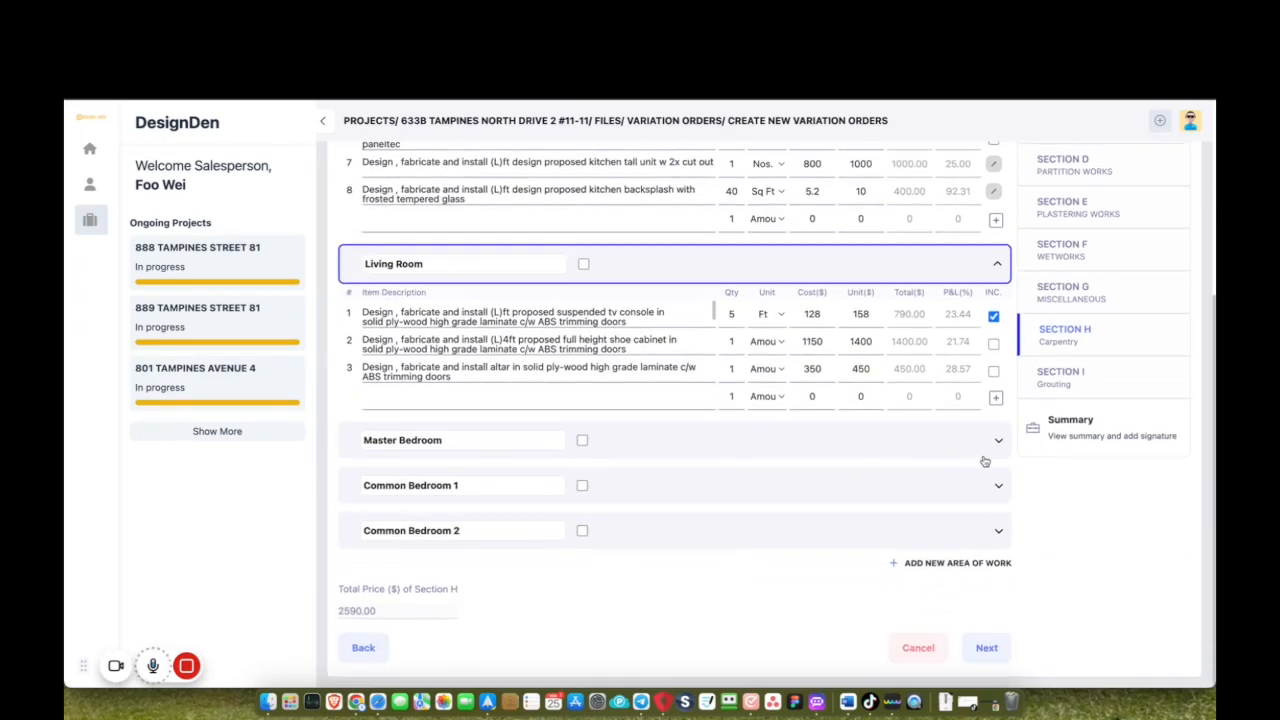
{"action": "left_click", "coordinate": [997, 440]}
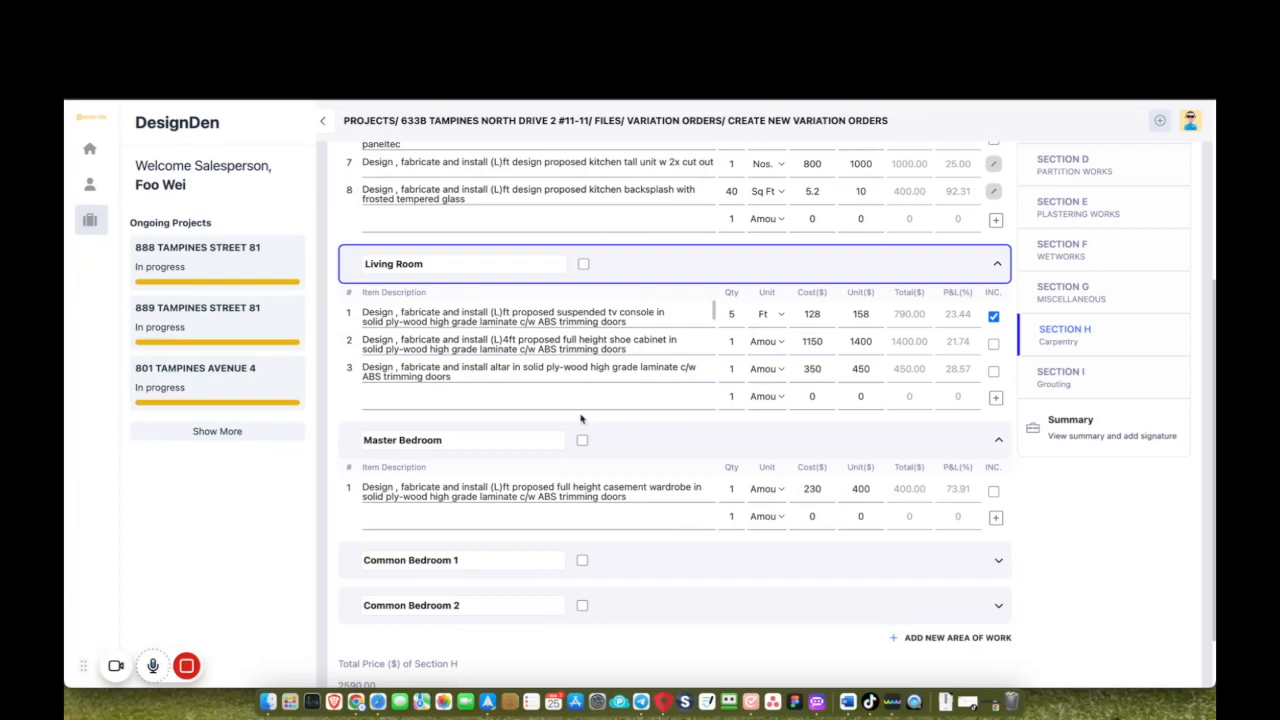
{"action": "left_click", "coordinate": [993, 490]}
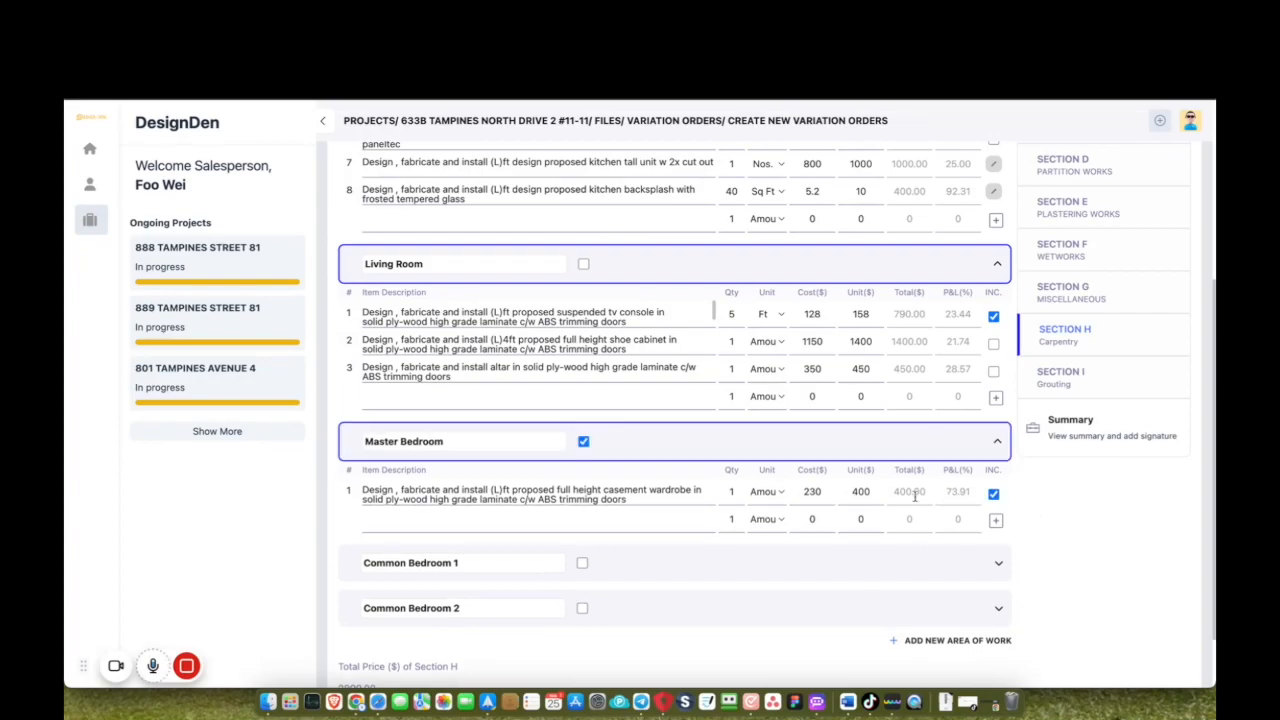
{"action": "scroll", "coordinate": [868, 594], "scroll_direction": "down", "scroll_amount": 2}
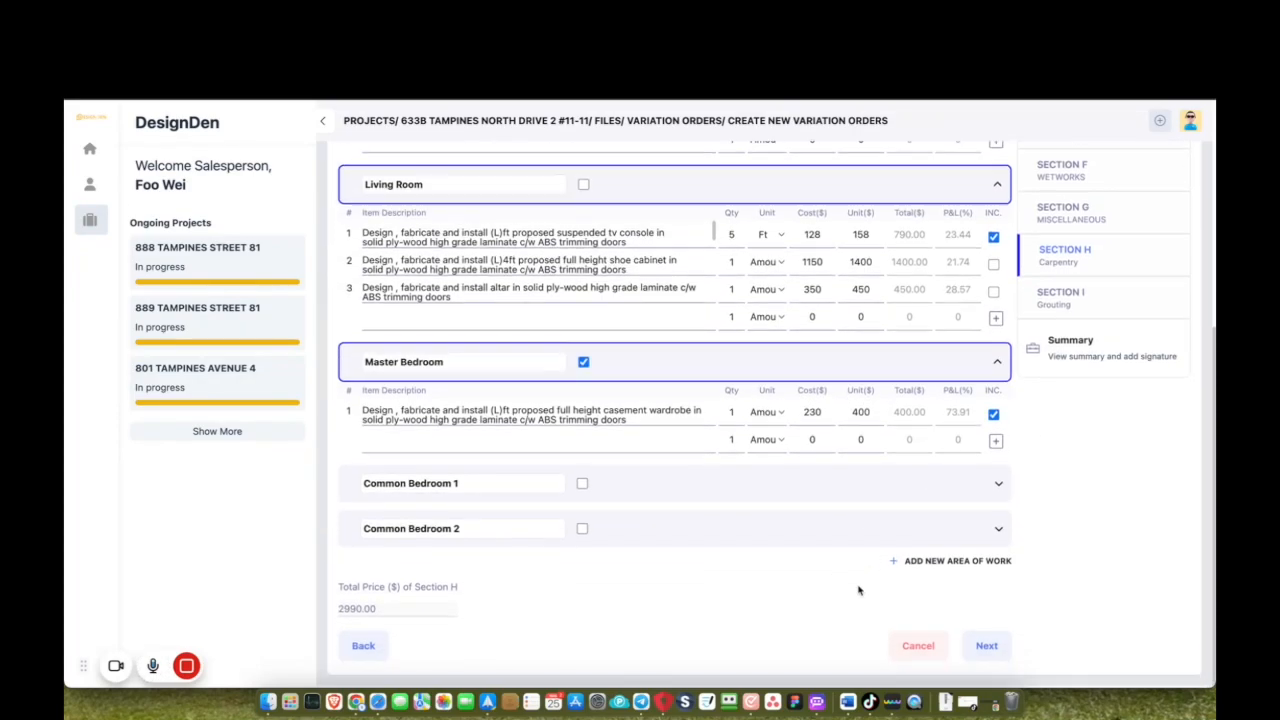
{"action": "double_click", "coordinate": [732, 412]}
{"action": "type", "text": "6"}
{"action": "left_click", "coordinate": [775, 418]}
{"action": "left_click", "coordinate": [772, 446]}
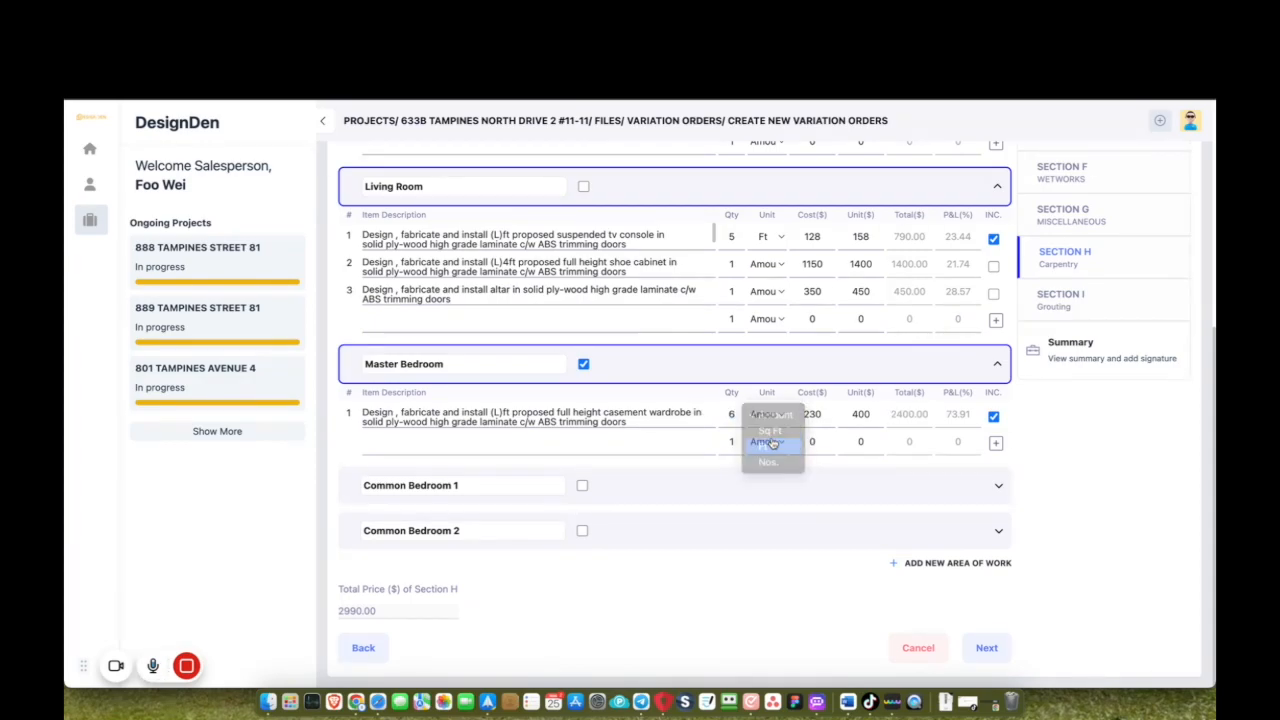
Include the Common Bedroom 1 and Common Bedroom 2 wardrobes at 5 Ft each.
{"action": "left_click", "coordinate": [991, 490]}
{"action": "double_click", "coordinate": [732, 534]}
{"action": "type", "text": "5"}
{"action": "left_click", "coordinate": [766, 534]}
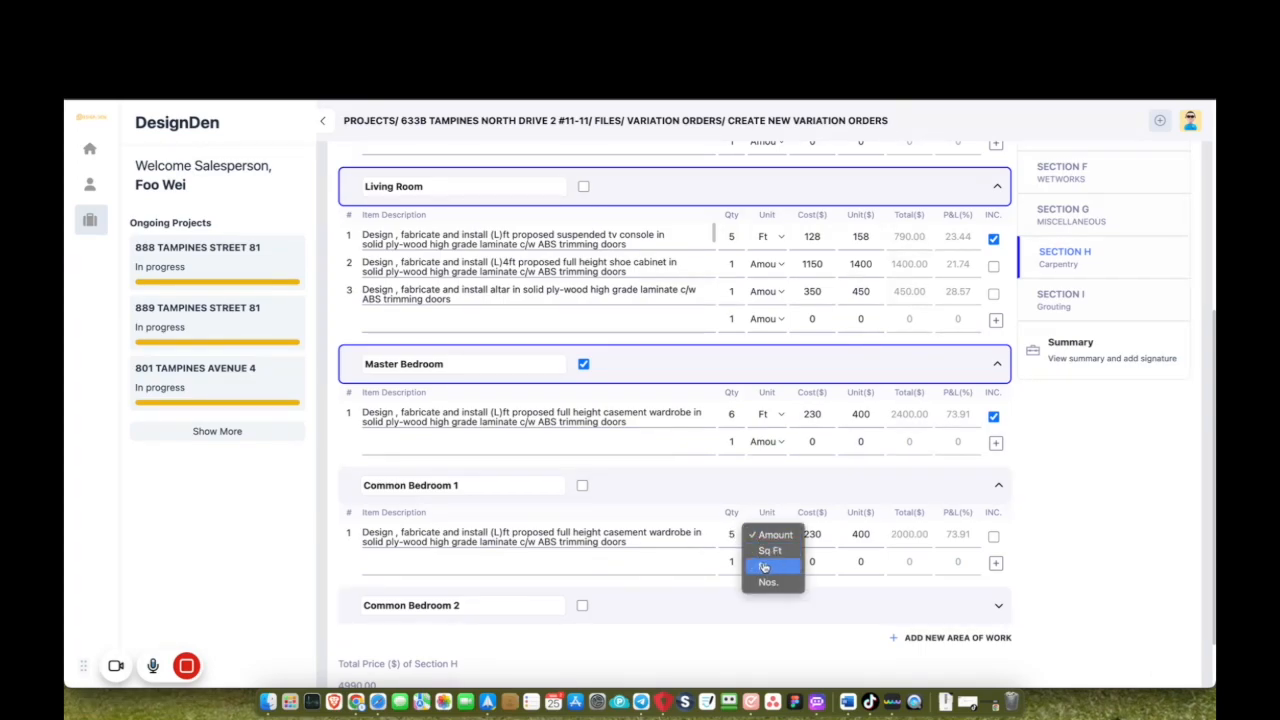
{"action": "left_click", "coordinate": [768, 562]}
{"action": "left_click", "coordinate": [997, 606]}
{"action": "left_click", "coordinate": [993, 536]}
{"action": "scroll", "coordinate": [994, 540], "scroll_direction": "down", "scroll_amount": 3}
{"action": "scroll", "coordinate": [740, 488], "scroll_direction": "up", "scroll_amount": 1}
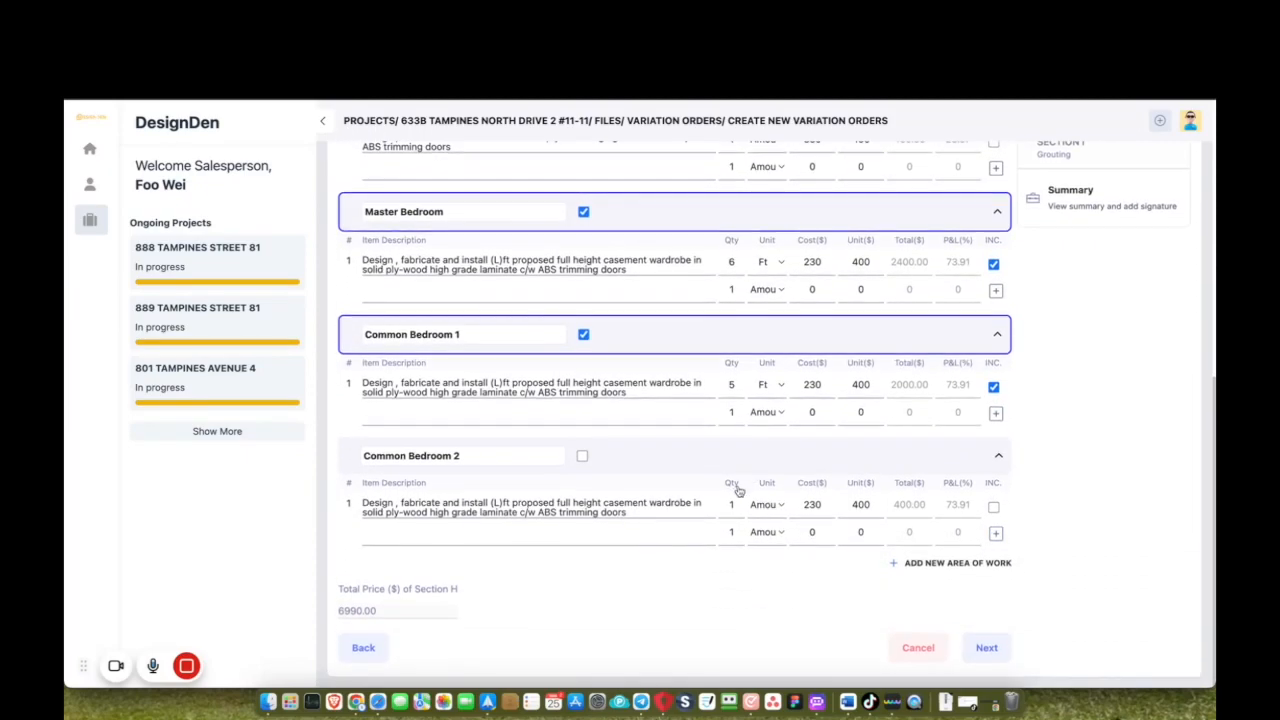
{"action": "double_click", "coordinate": [734, 506]}
{"action": "type", "text": "5"}
{"action": "left_click", "coordinate": [765, 506]}
{"action": "left_click", "coordinate": [766, 537]}
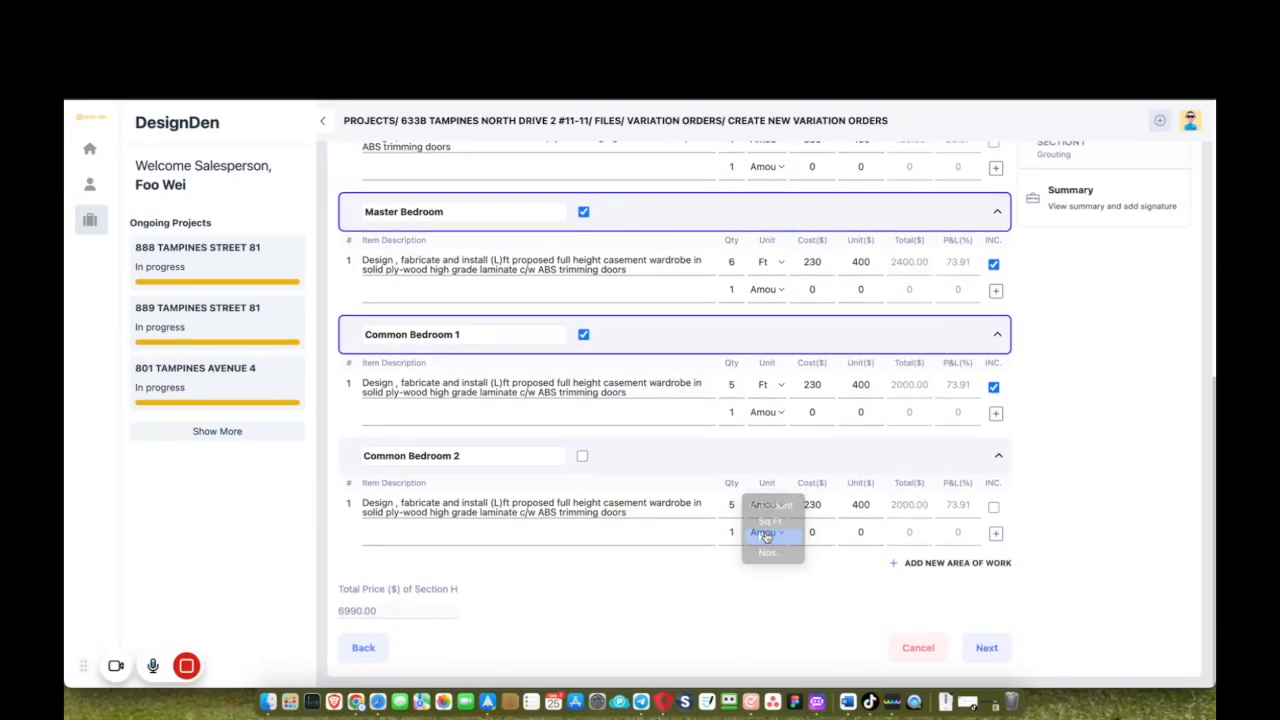
{"action": "left_click", "coordinate": [994, 507]}
{"action": "scroll", "coordinate": [1064, 334], "scroll_direction": "up", "scroll_amount": 2}
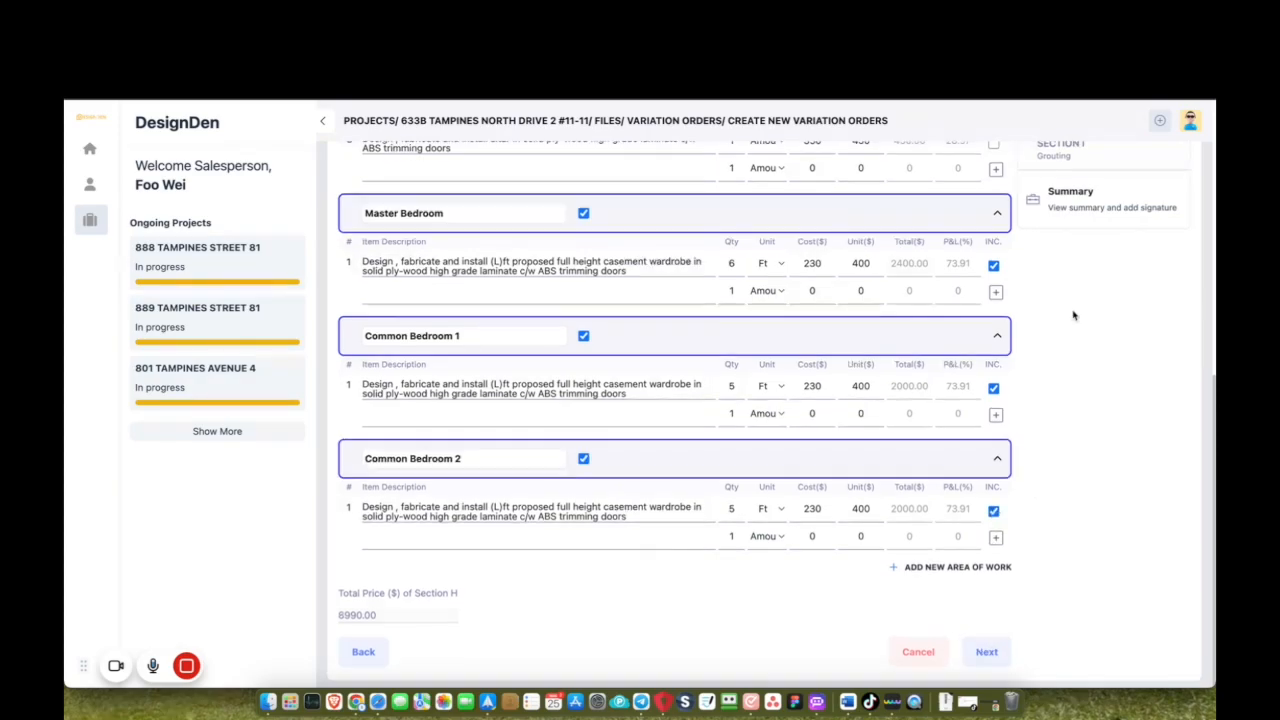
{"action": "left_click", "coordinate": [1101, 297]}
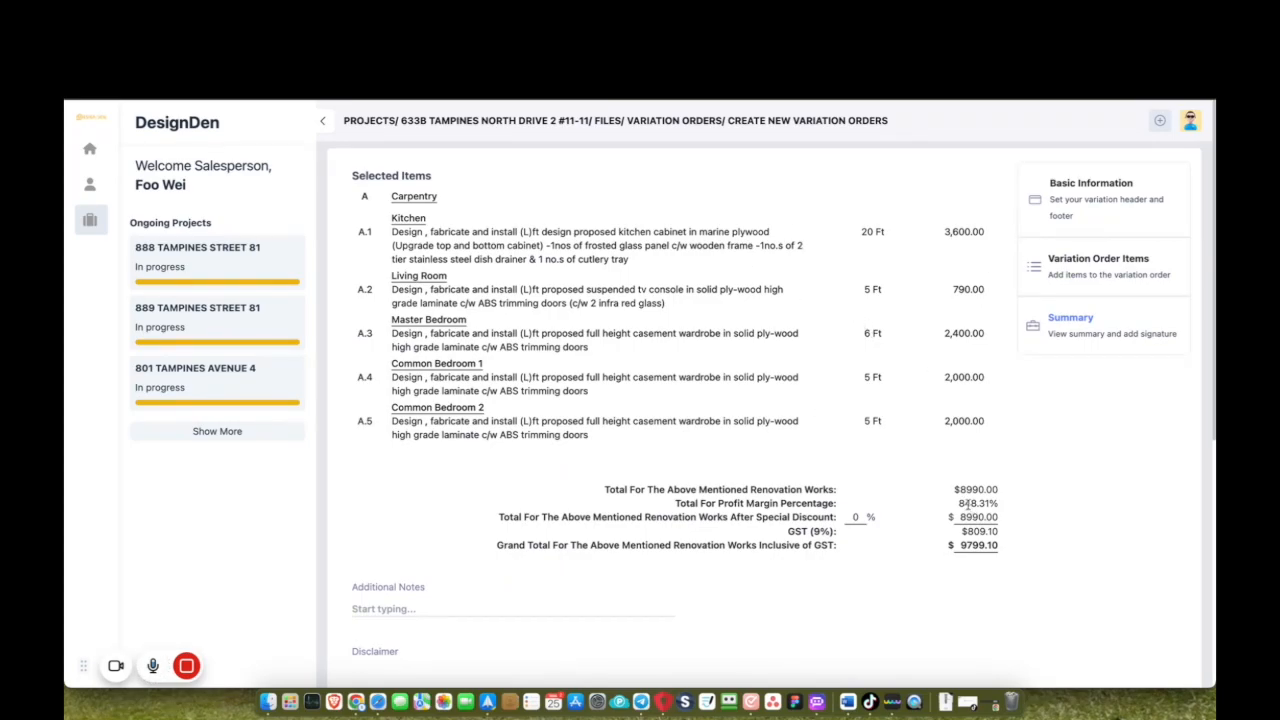
Sign as sales rep and save the variation order totalling 8990.00 as Version 1.
{"action": "left_click_drag", "start_coordinate": [957, 487], "coordinate": [1003, 490]}
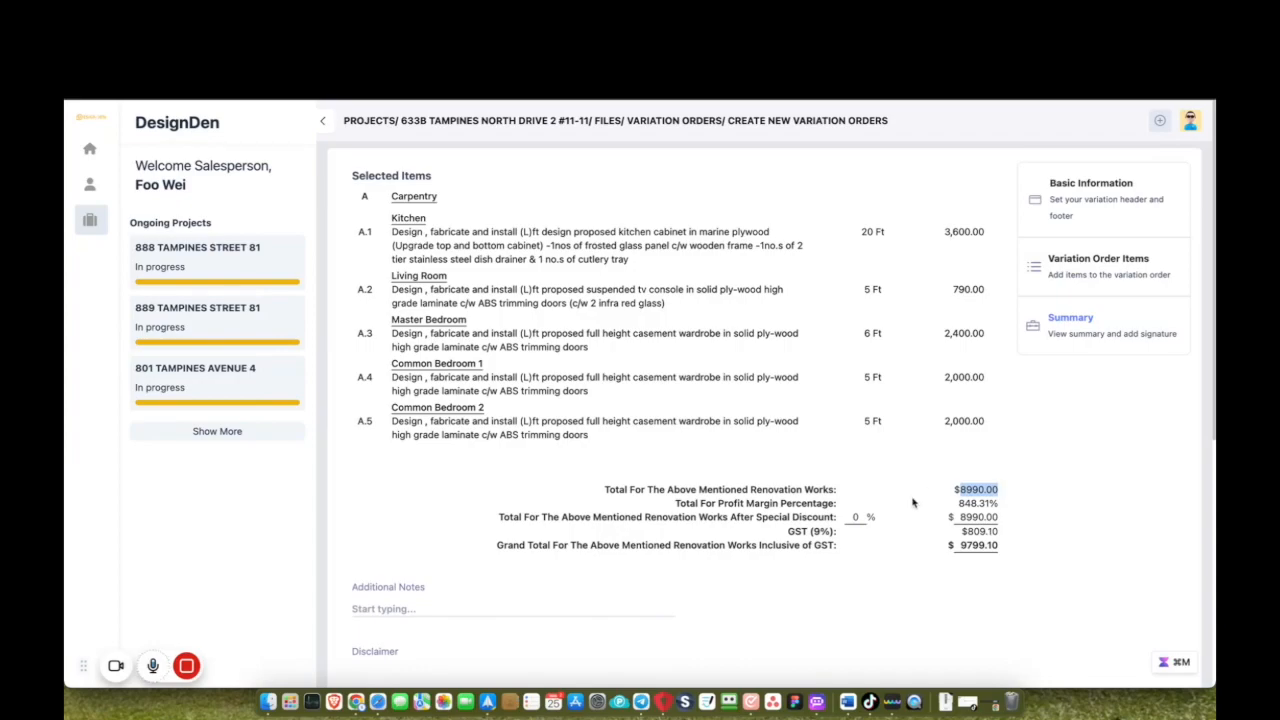
{"action": "scroll", "coordinate": [853, 553], "scroll_direction": "down", "scroll_amount": 2}
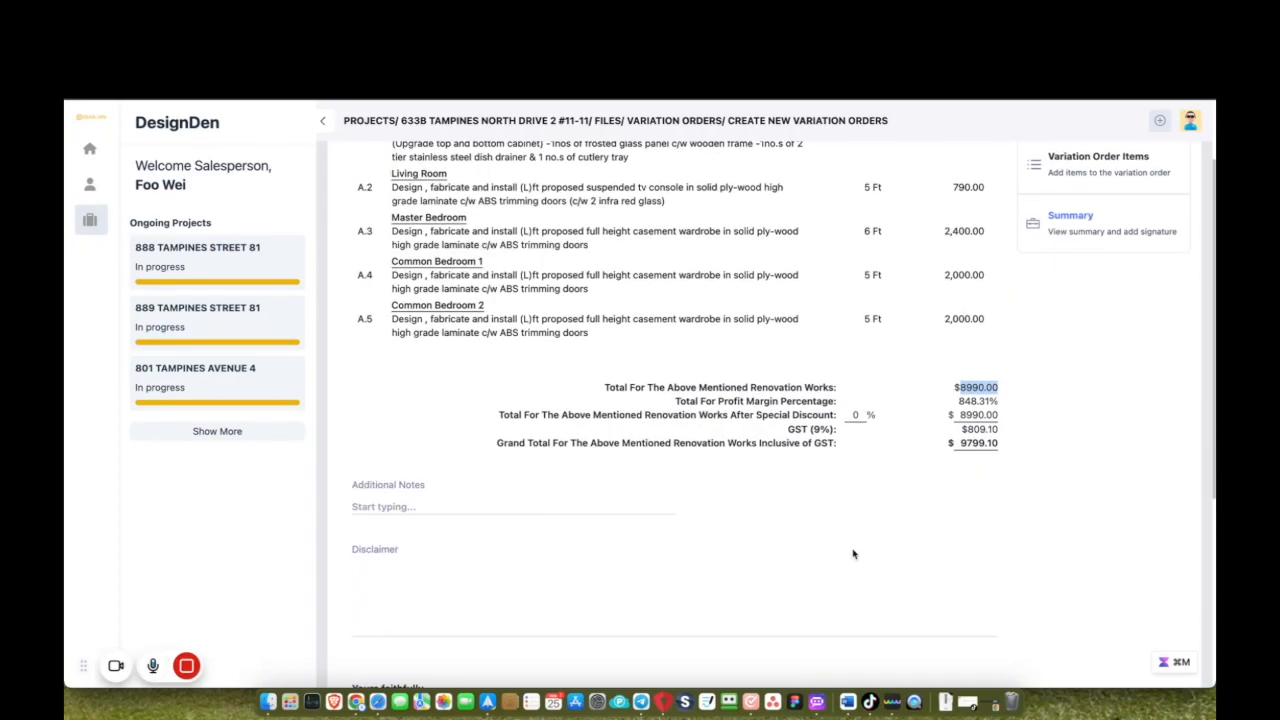
{"action": "scroll", "coordinate": [540, 570], "scroll_direction": "down", "scroll_amount": 6}
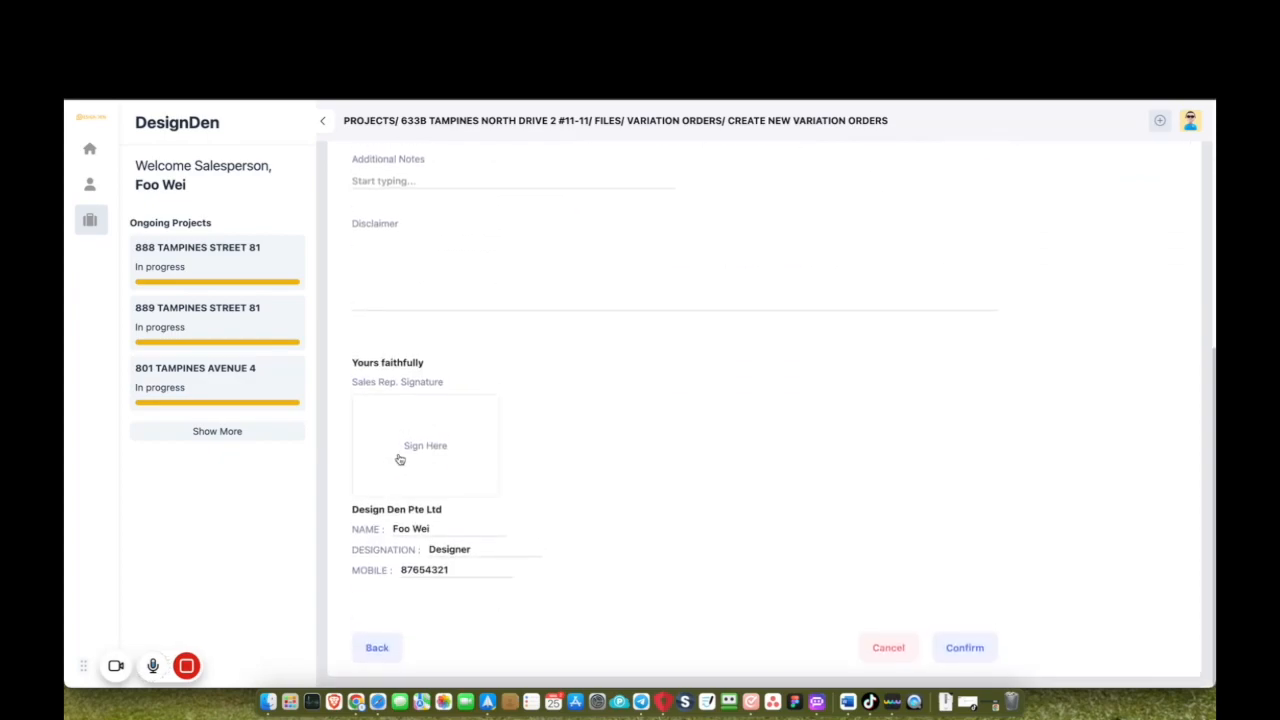
{"action": "left_click", "coordinate": [400, 457]}
{"action": "mouse_move", "coordinate": [622, 424]}
{"action": "left_mouse_down"}
{"action": "mouse_move", "coordinate": [569, 406]}
{"action": "mouse_move", "coordinate": [705, 398]}
{"action": "left_mouse_up"}
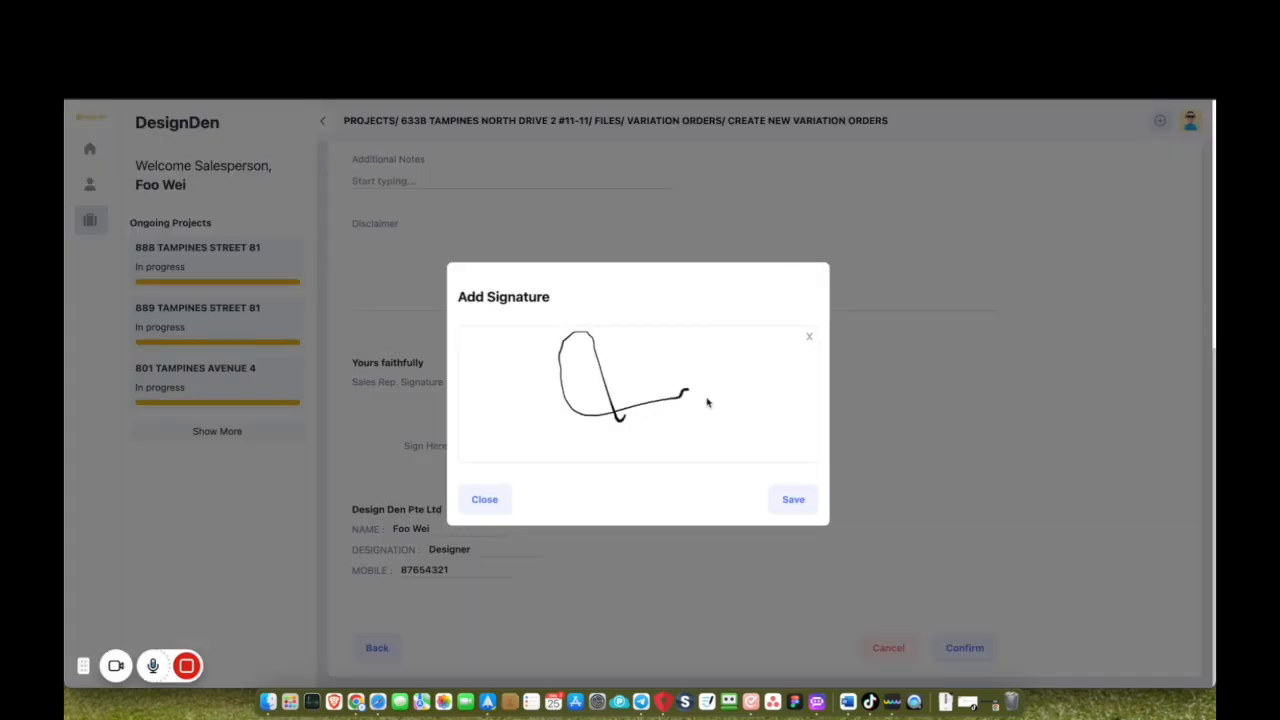
{"action": "left_click", "coordinate": [800, 500]}
{"action": "left_click", "coordinate": [954, 648]}
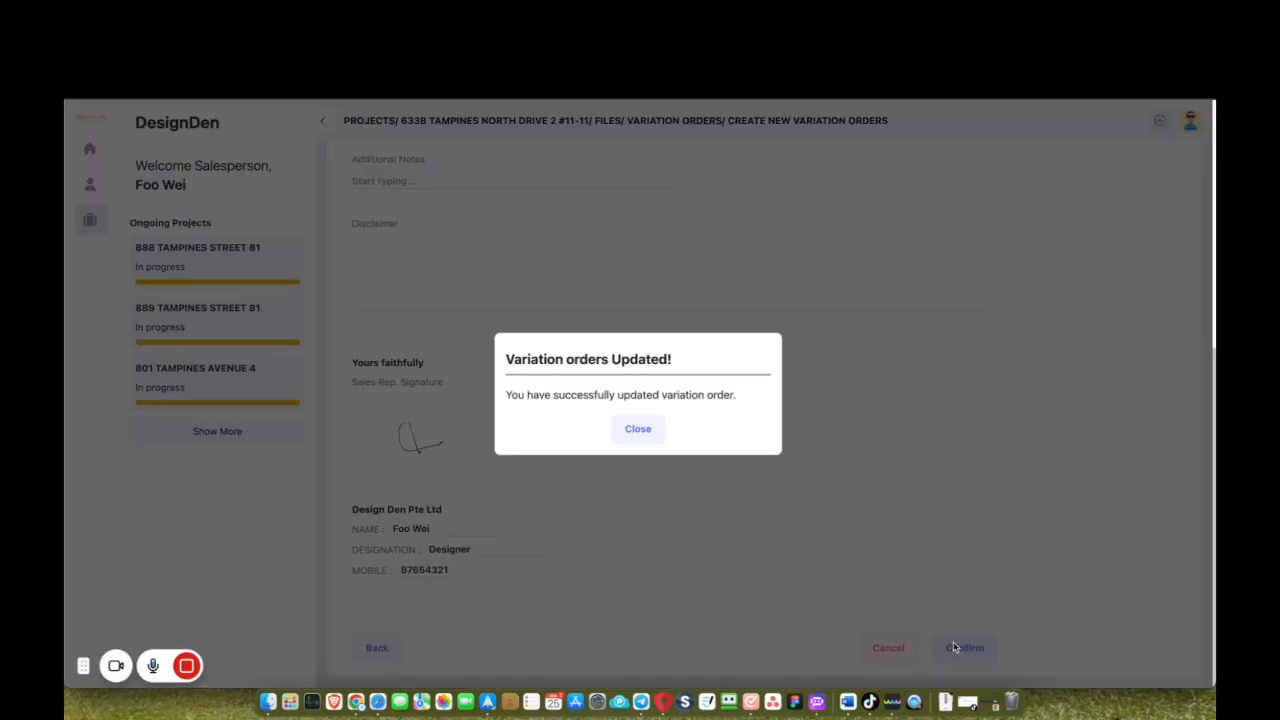
{"action": "left_click", "coordinate": [637, 429]}
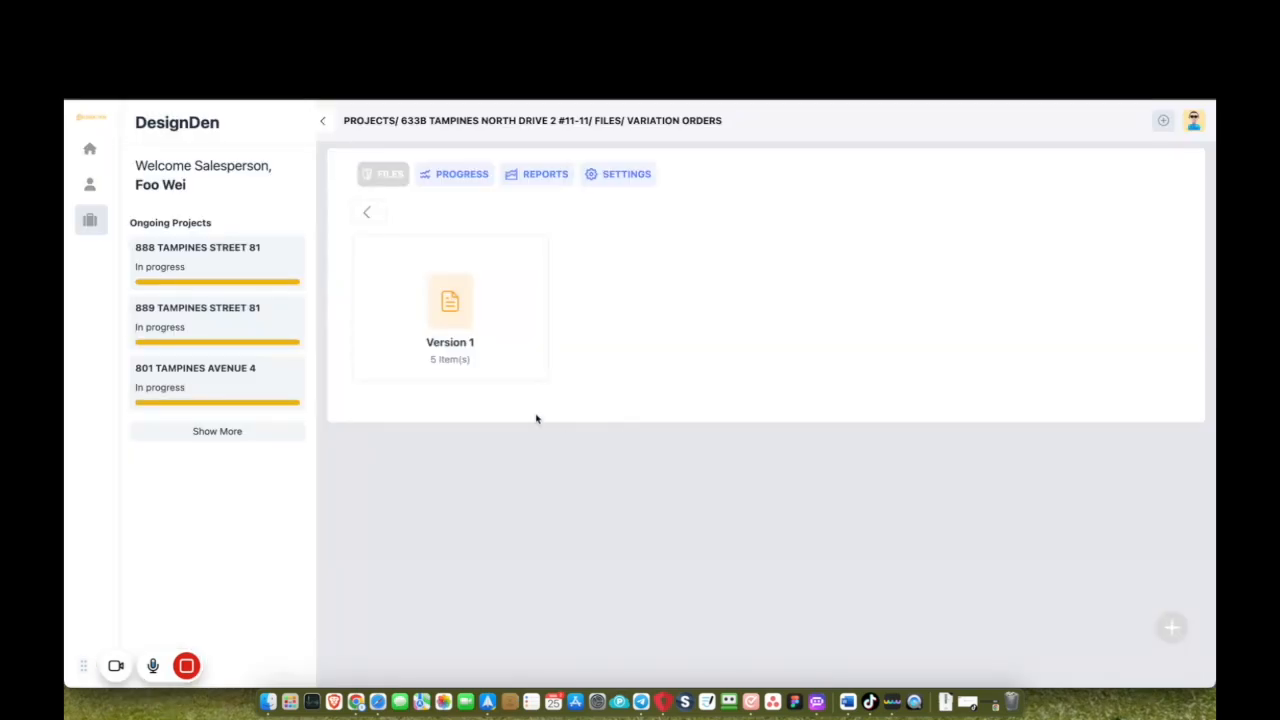
Add and confirm the client's signature on Version 1, then download the signed variation order as PDF.
{"action": "left_click", "coordinate": [481, 331]}
{"action": "scroll", "coordinate": [769, 524], "scroll_direction": "down", "scroll_amount": 5}
{"action": "scroll", "coordinate": [770, 528], "scroll_direction": "down", "scroll_amount": 3}
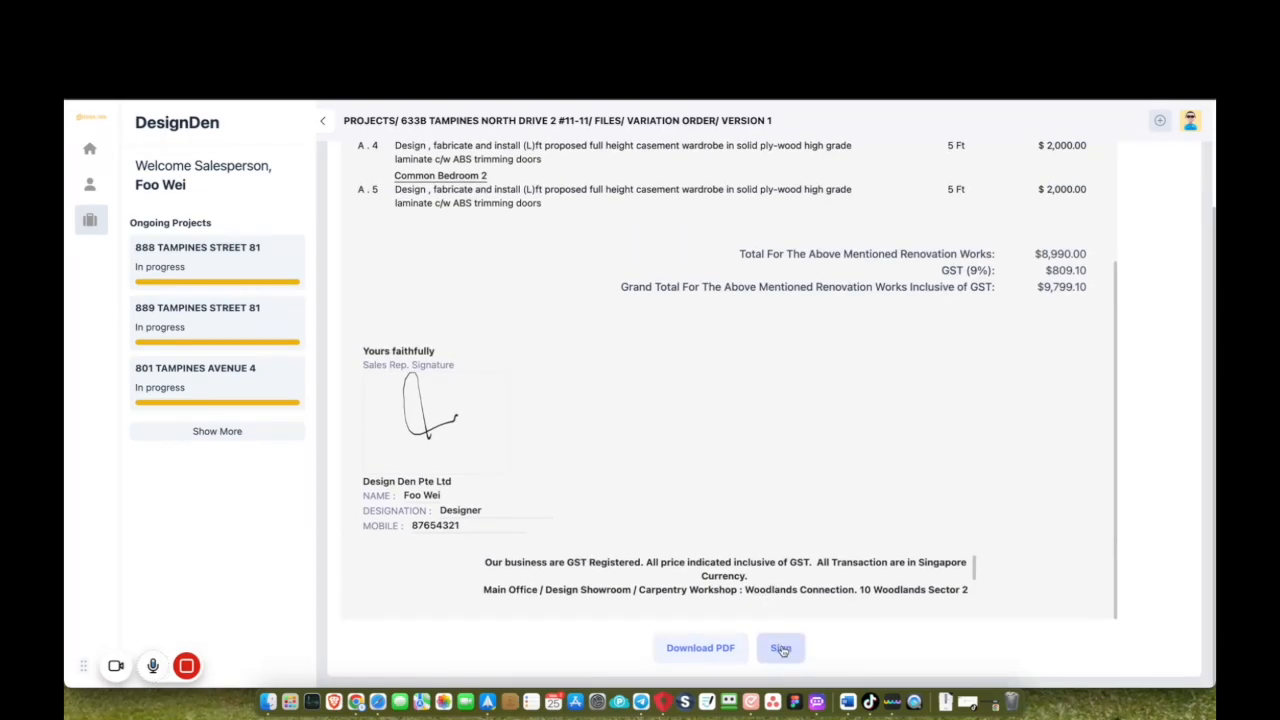
{"action": "left_click", "coordinate": [778, 646]}
{"action": "left_click", "coordinate": [951, 446]}
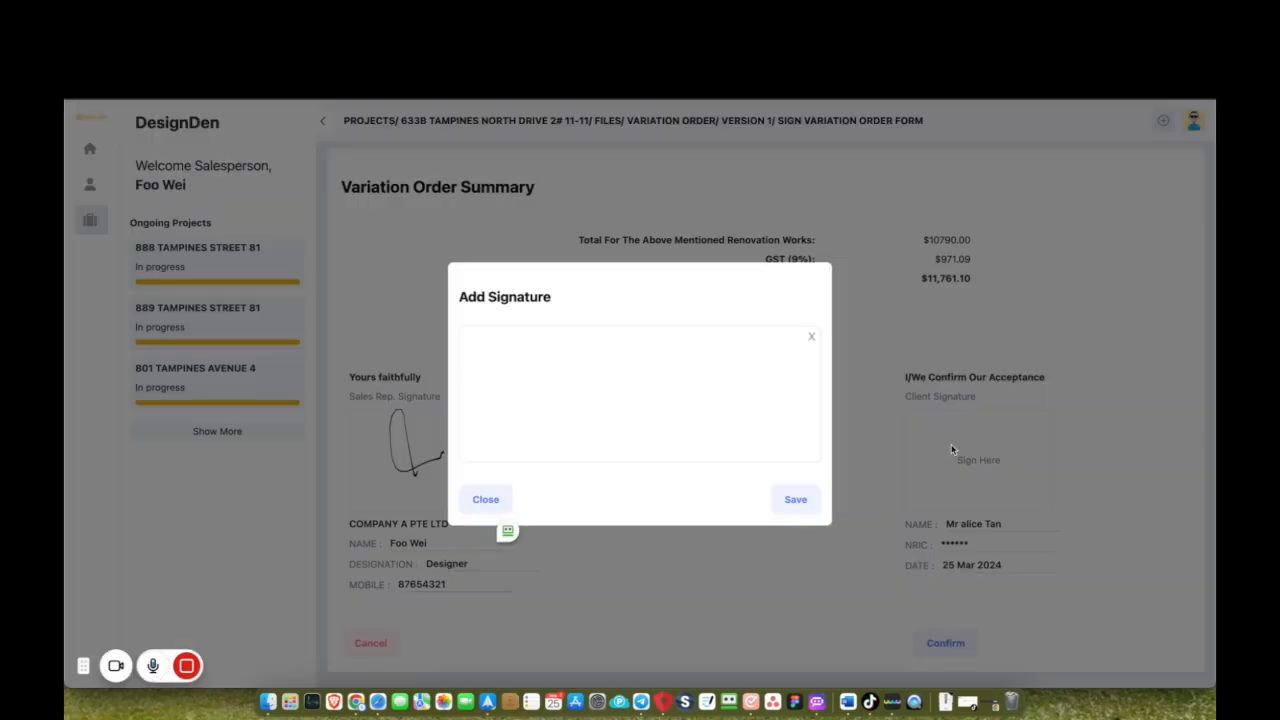
{"action": "mouse_move", "coordinate": [617, 412]}
{"action": "left_mouse_down"}
{"action": "mouse_move", "coordinate": [562, 382]}
{"action": "mouse_move", "coordinate": [644, 365]}
{"action": "mouse_move", "coordinate": [680, 382]}
{"action": "left_mouse_up"}
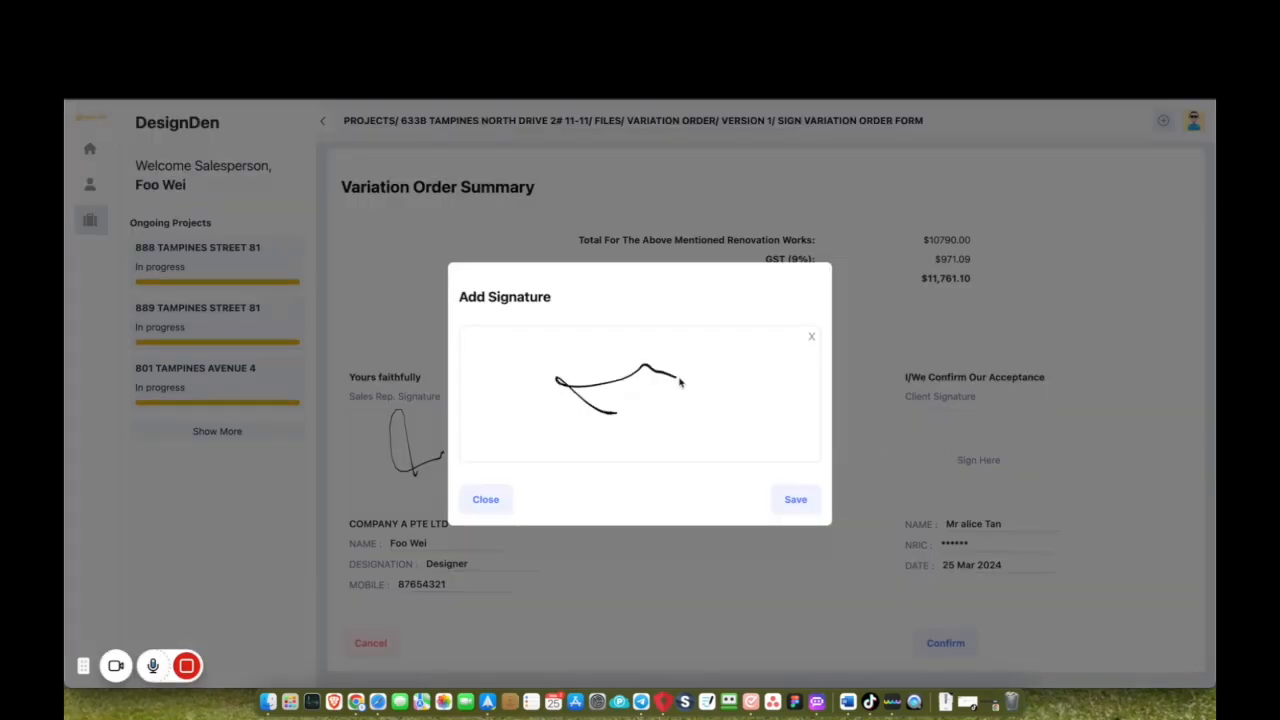
{"action": "left_click", "coordinate": [793, 502]}
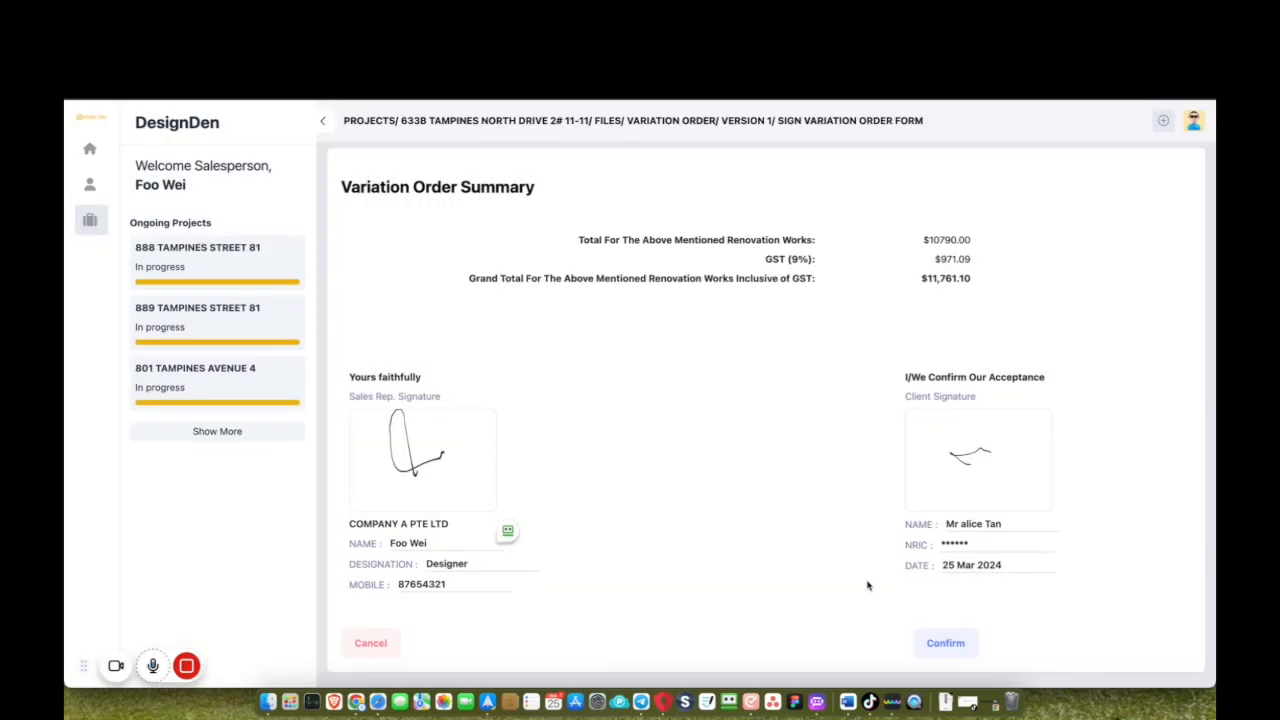
{"action": "left_click", "coordinate": [930, 645]}
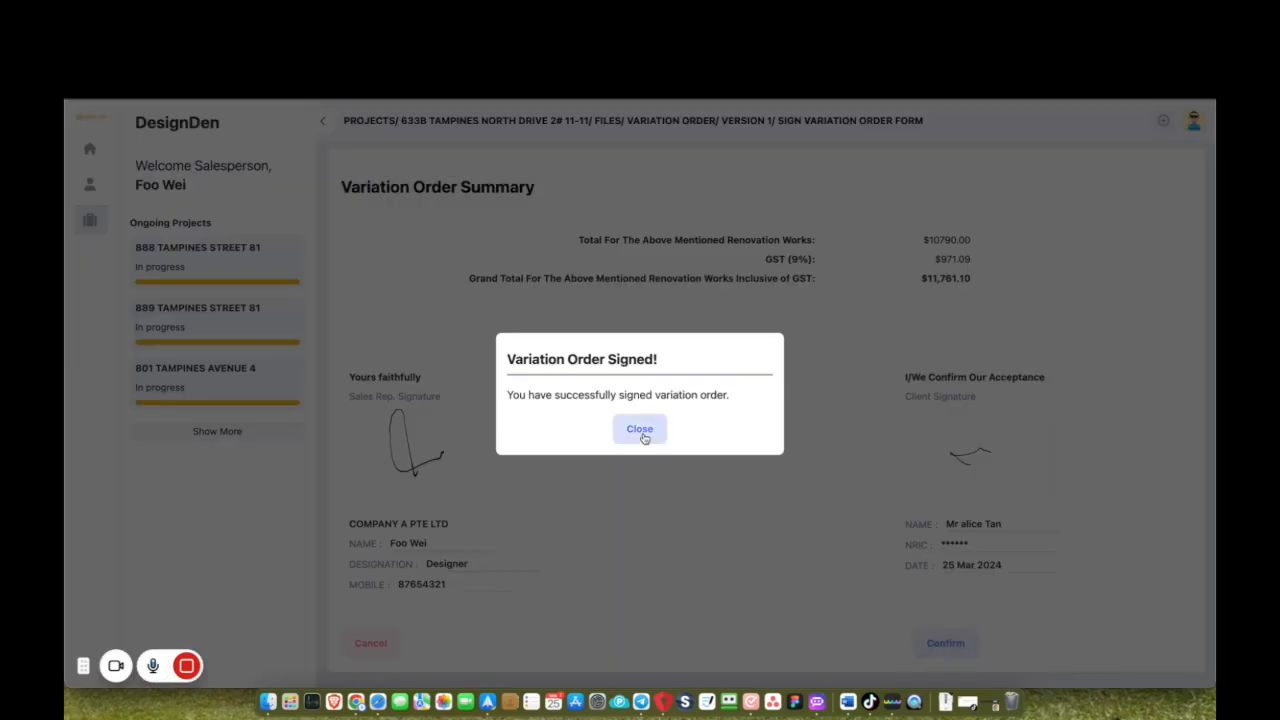
{"action": "left_click", "coordinate": [644, 432]}
{"action": "left_click", "coordinate": [730, 655]}
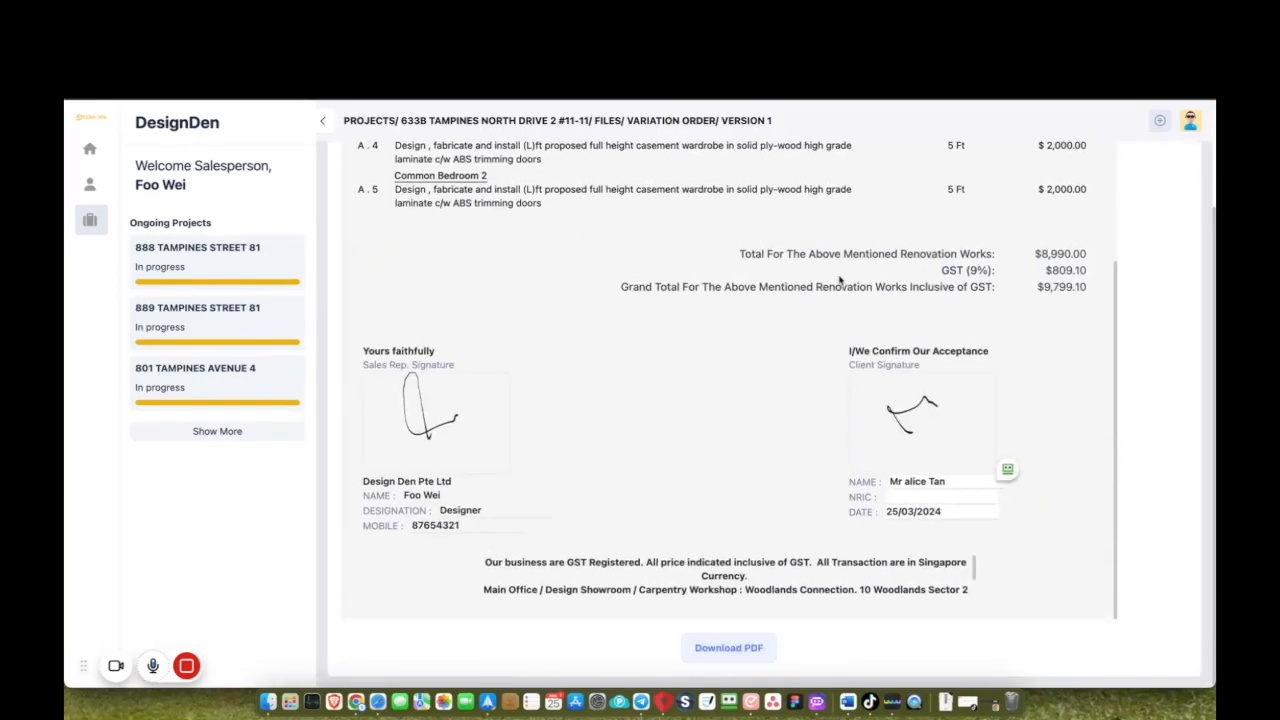
Mark Carpentry task B.1 as done, bringing Carpentry to 3/9 (33%).
{"action": "left_click", "coordinate": [606, 121]}
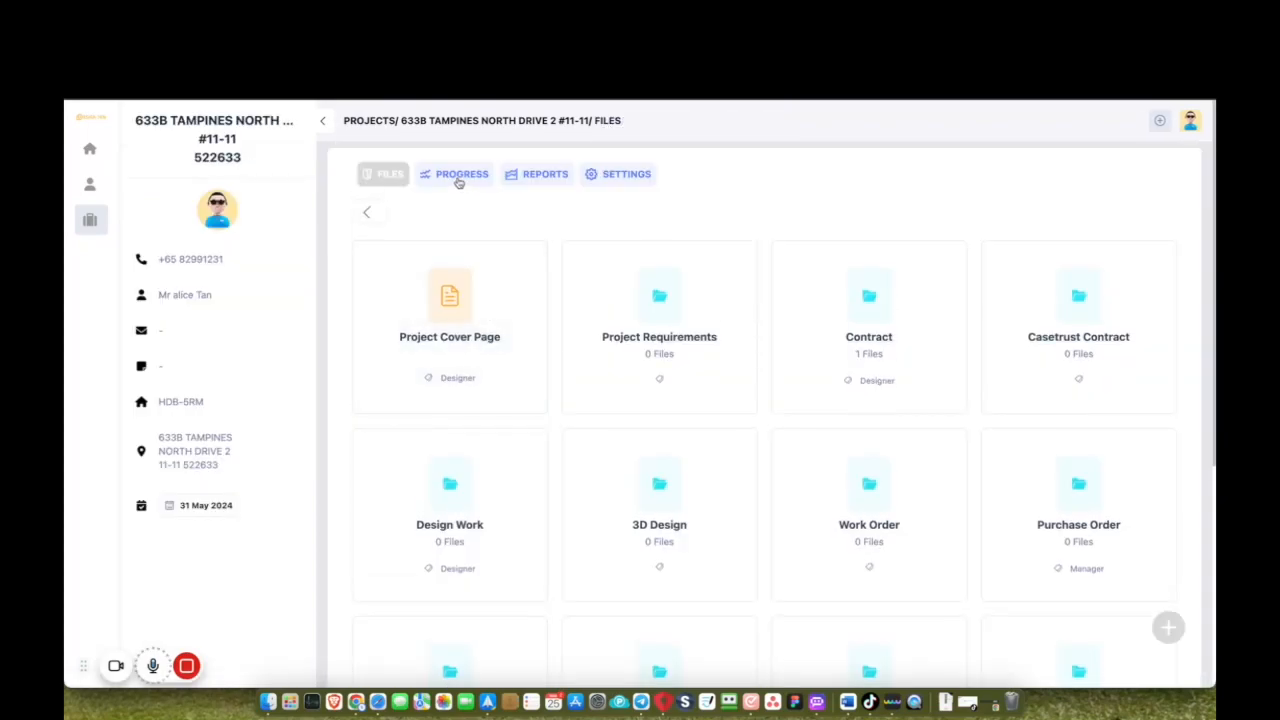
{"action": "left_click", "coordinate": [458, 182]}
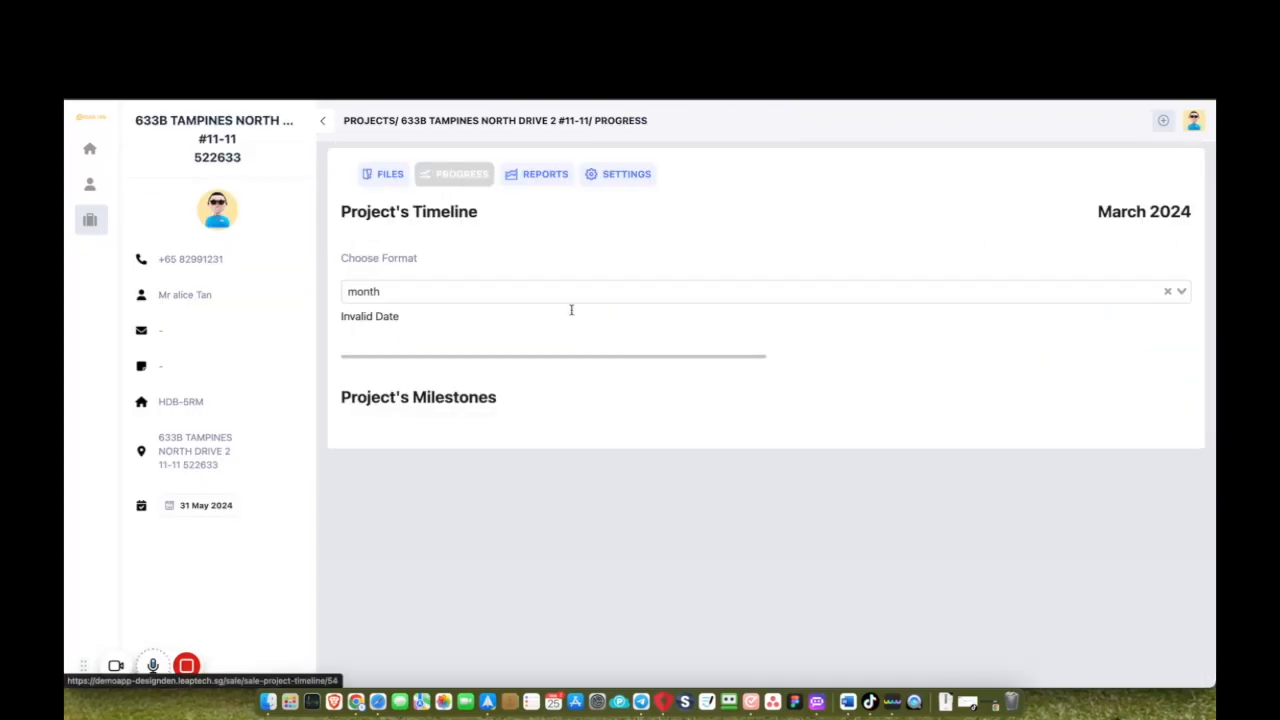
{"action": "scroll", "coordinate": [645, 578], "scroll_direction": "down", "scroll_amount": 1}
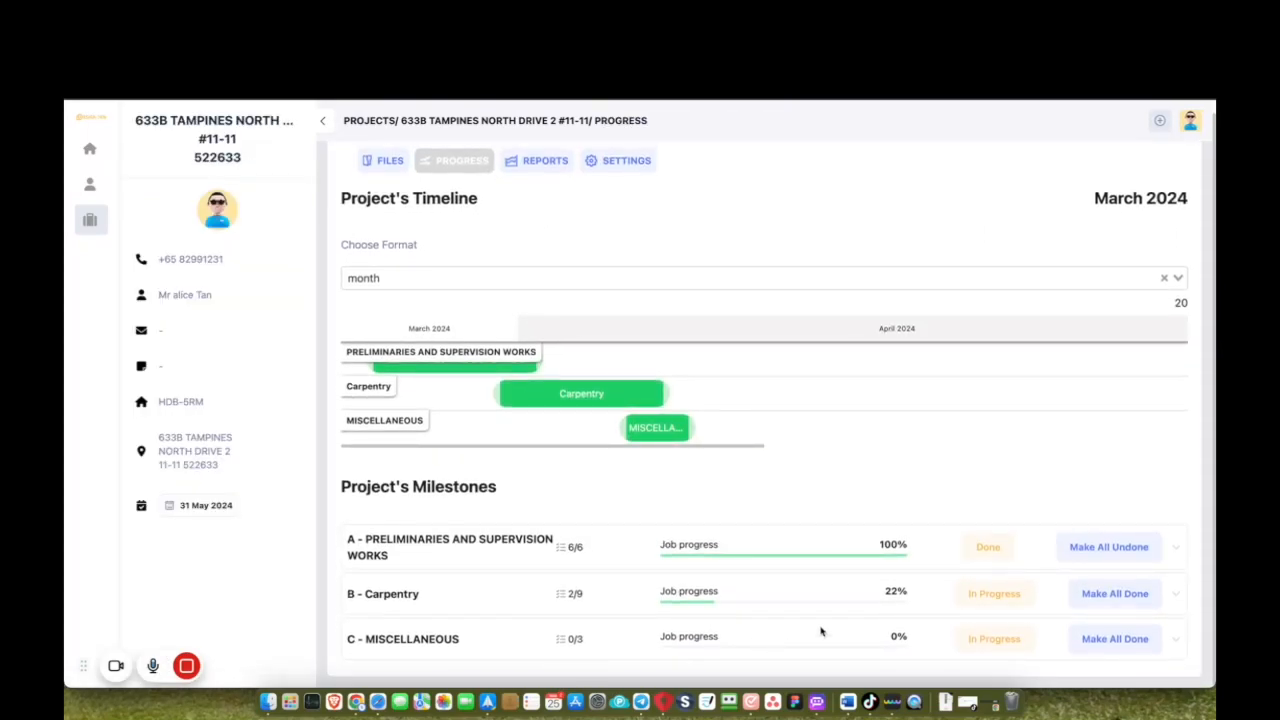
{"action": "left_click", "coordinate": [1172, 595]}
{"action": "scroll", "coordinate": [1172, 596], "scroll_direction": "down", "scroll_amount": 8}
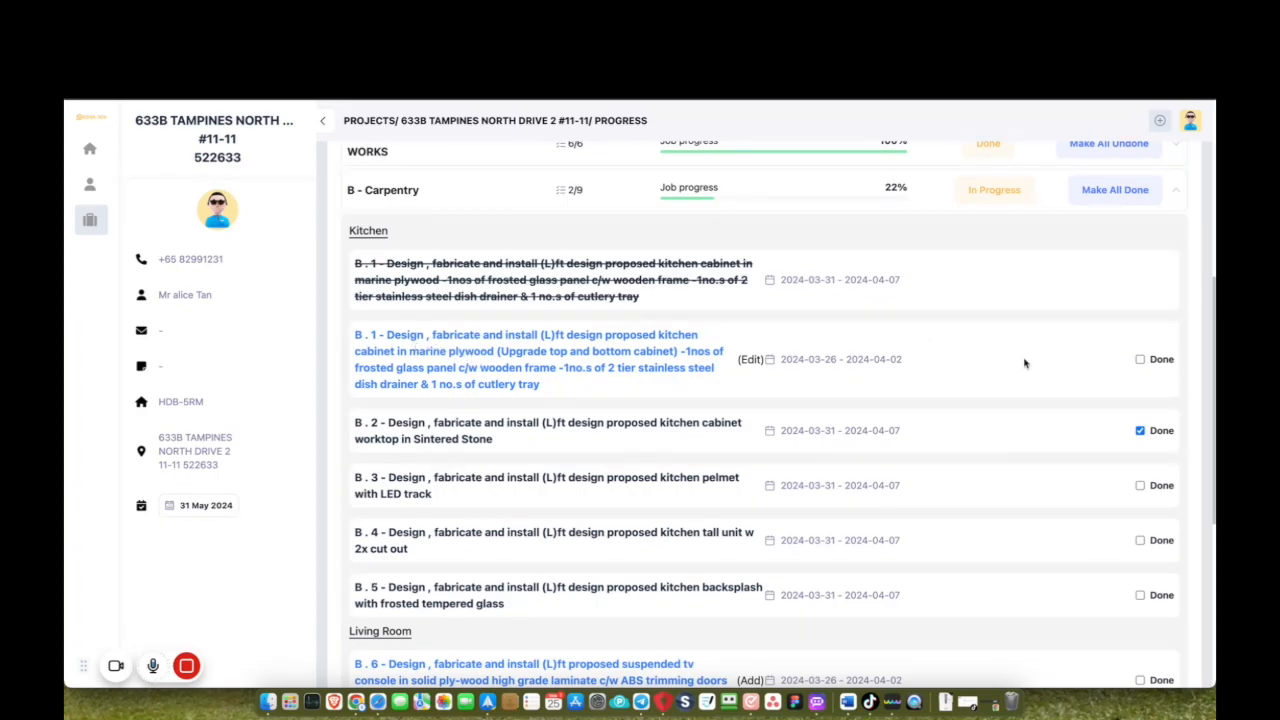
{"action": "left_click", "coordinate": [1140, 360]}
{"action": "scroll", "coordinate": [954, 483], "scroll_direction": "down", "scroll_amount": 5}
{"action": "scroll", "coordinate": [660, 503], "scroll_direction": "up", "scroll_amount": 1}
{"action": "scroll", "coordinate": [659, 504], "scroll_direction": "down", "scroll_amount": 1}
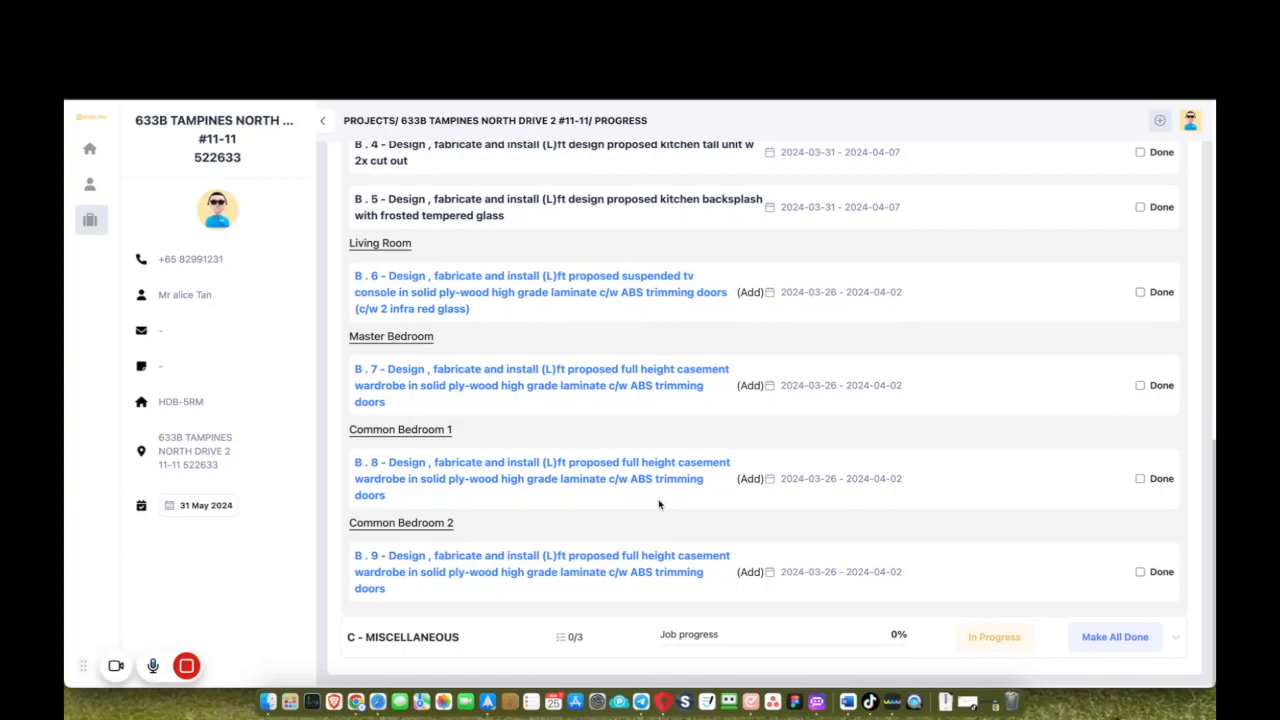
{"action": "scroll", "coordinate": [659, 504], "scroll_direction": "up", "scroll_amount": 15}
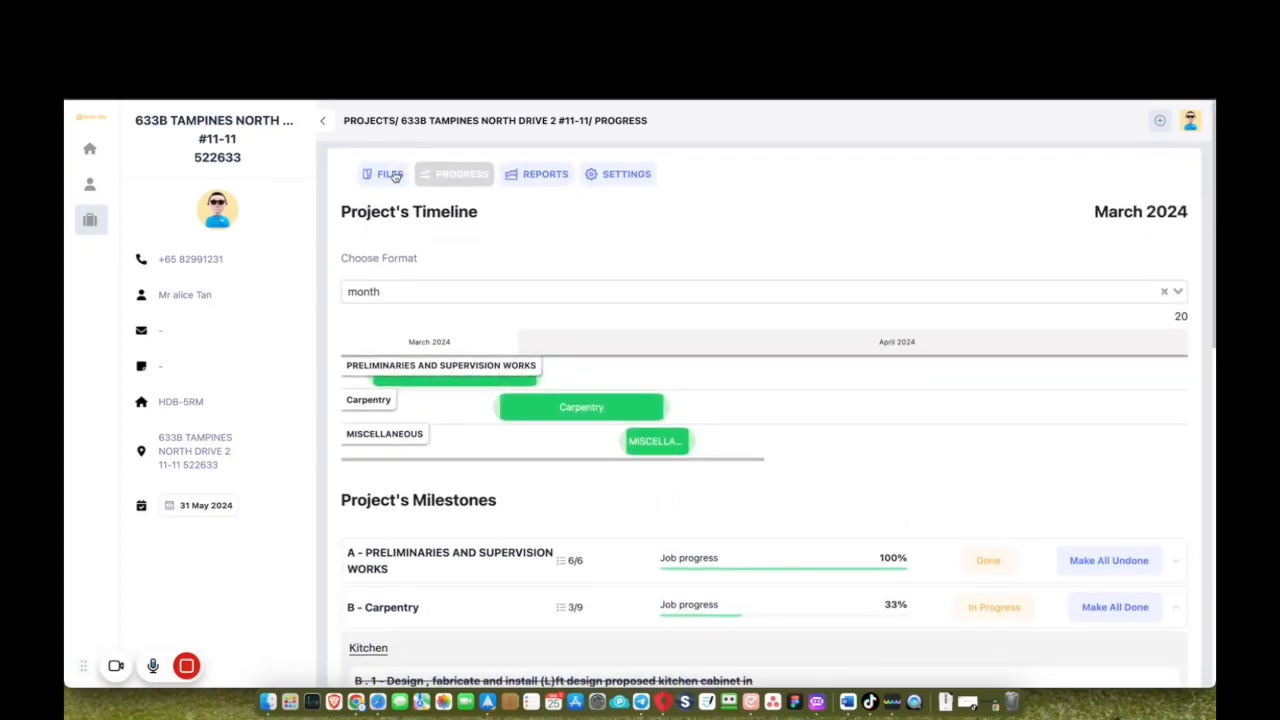
Go back to the project files and open the empty Cancellation folder.
{"action": "left_click", "coordinate": [392, 175]}
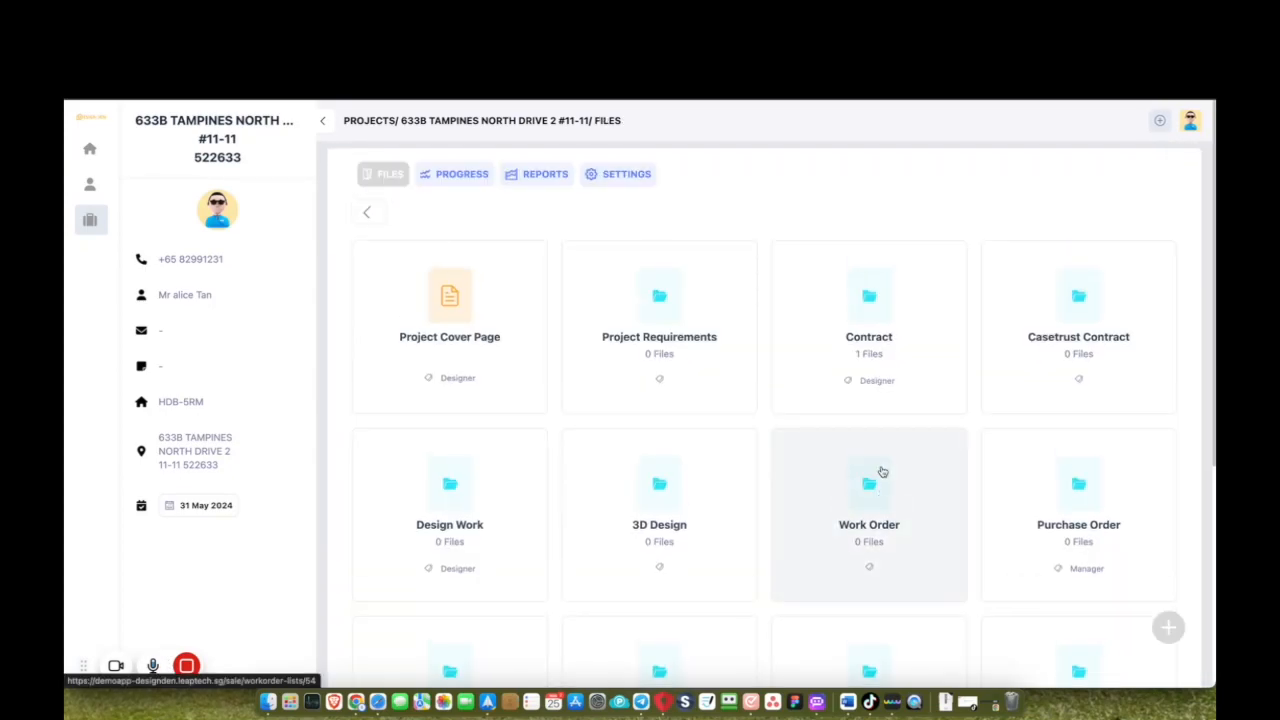
{"action": "scroll", "coordinate": [883, 472], "scroll_direction": "down", "scroll_amount": 5}
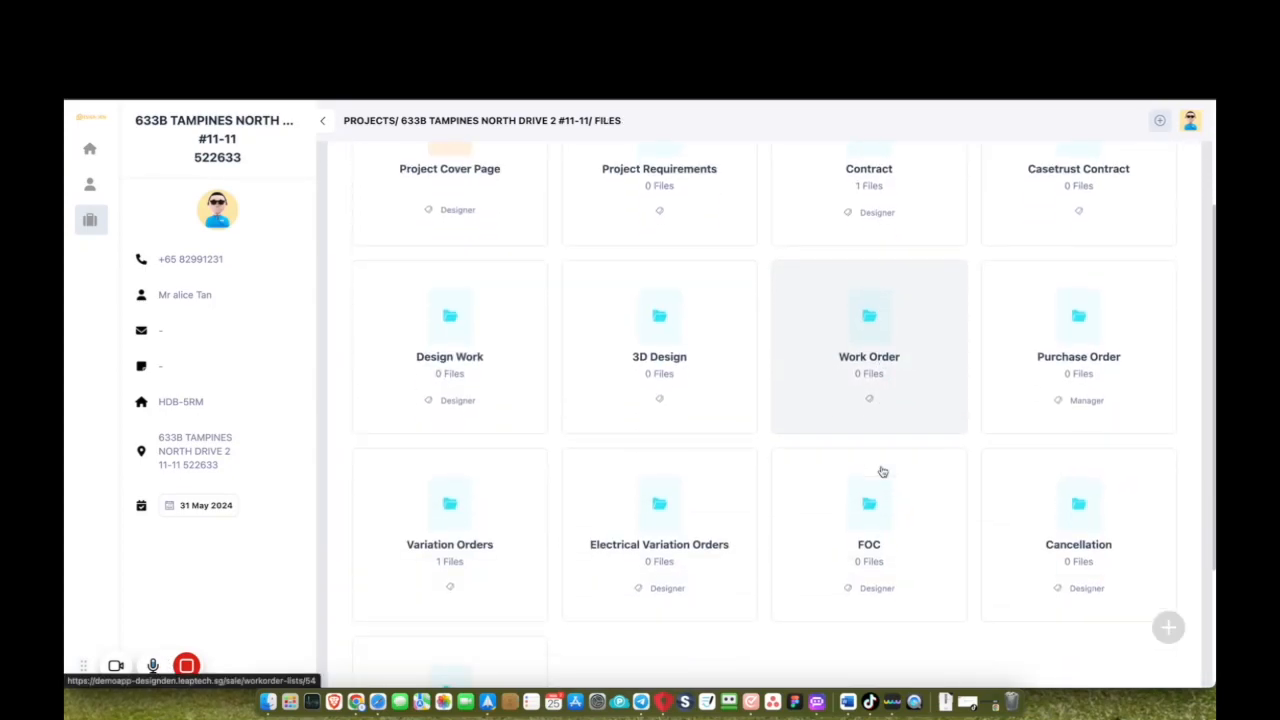
{"action": "left_click", "coordinate": [1087, 519]}
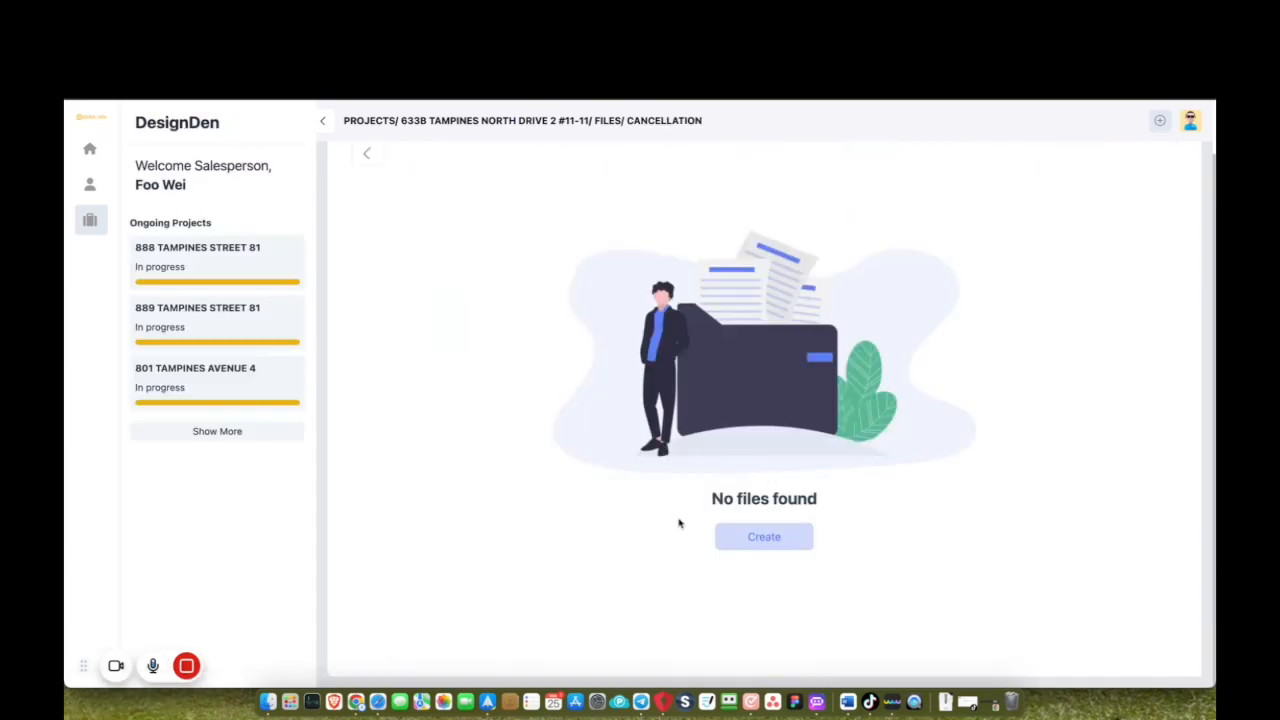
Create a cancellation omitting Section C's $300 general-washing item, totalling -$327.00 with GST.
{"action": "left_click", "coordinate": [740, 540]}
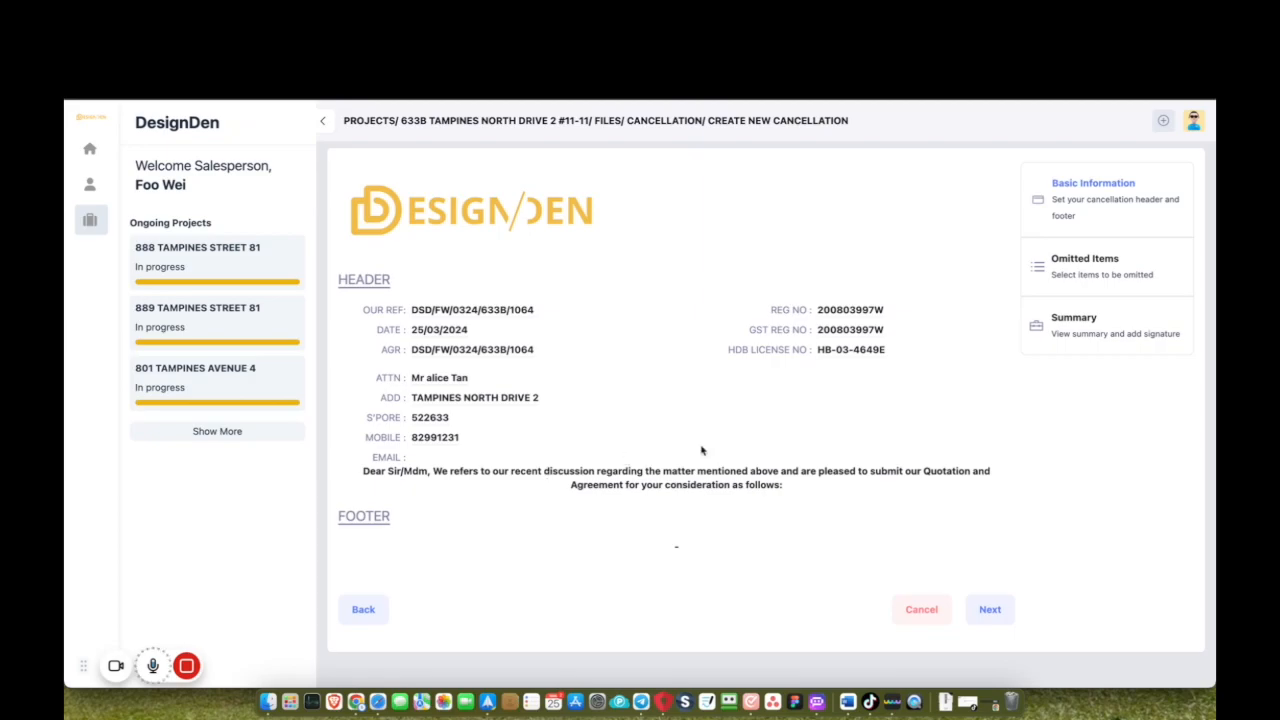
{"action": "left_click", "coordinate": [1058, 270]}
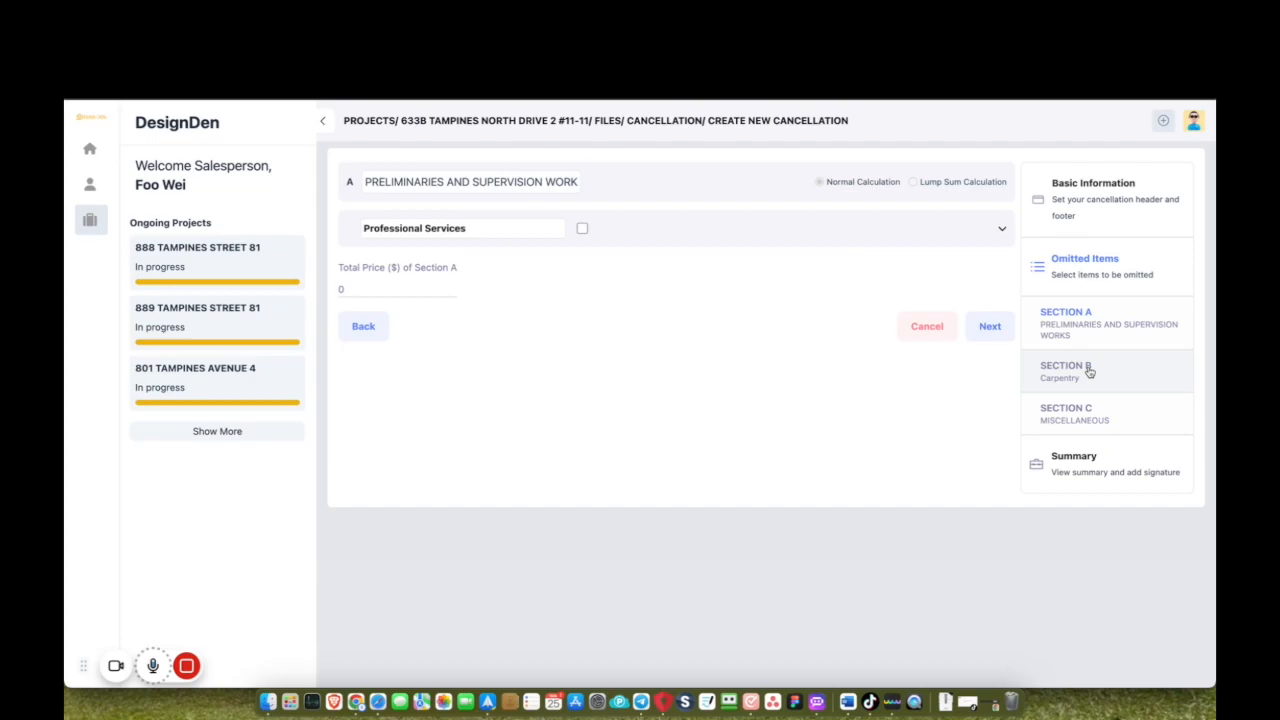
{"action": "left_click", "coordinate": [1072, 417]}
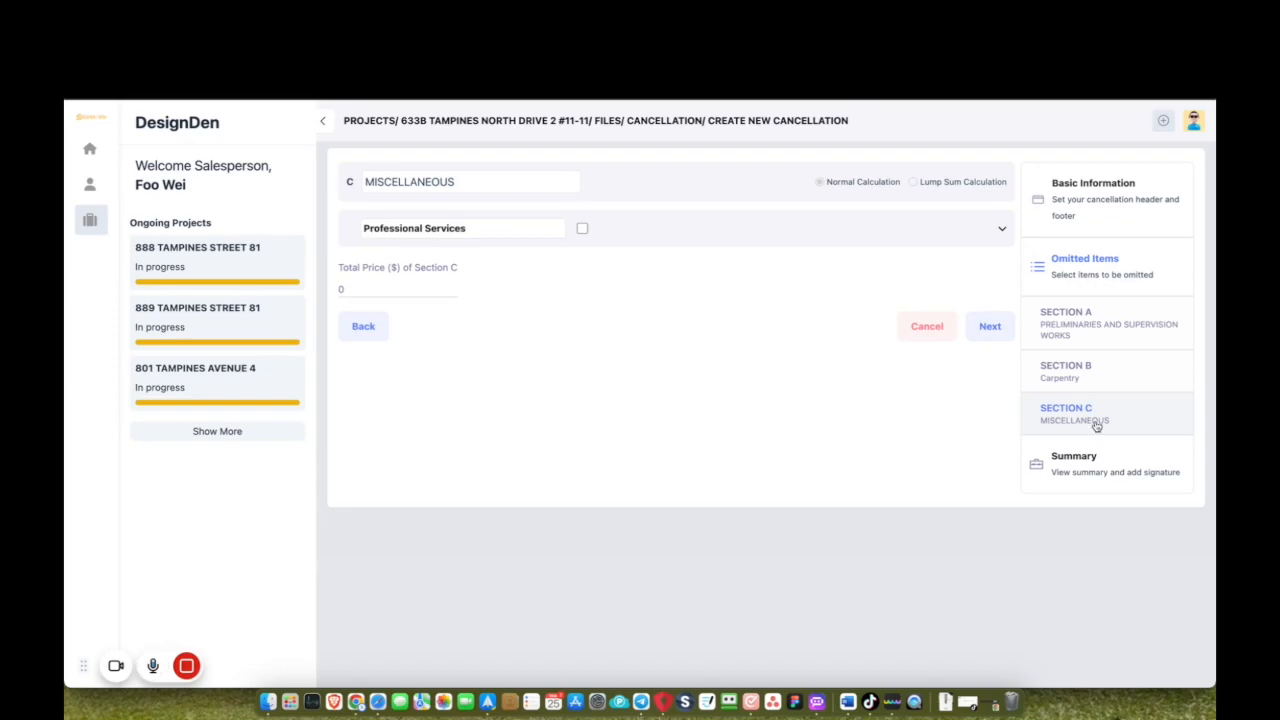
{"action": "left_click", "coordinate": [1086, 376]}
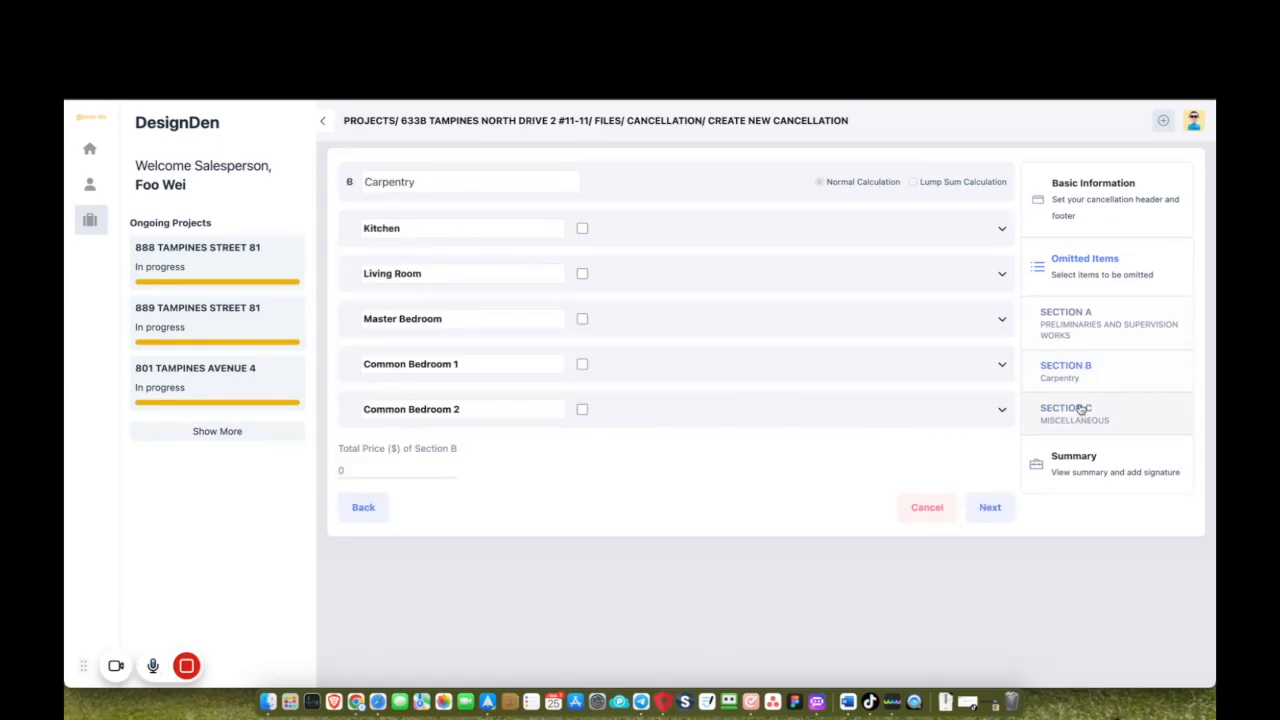
{"action": "left_click", "coordinate": [1081, 410]}
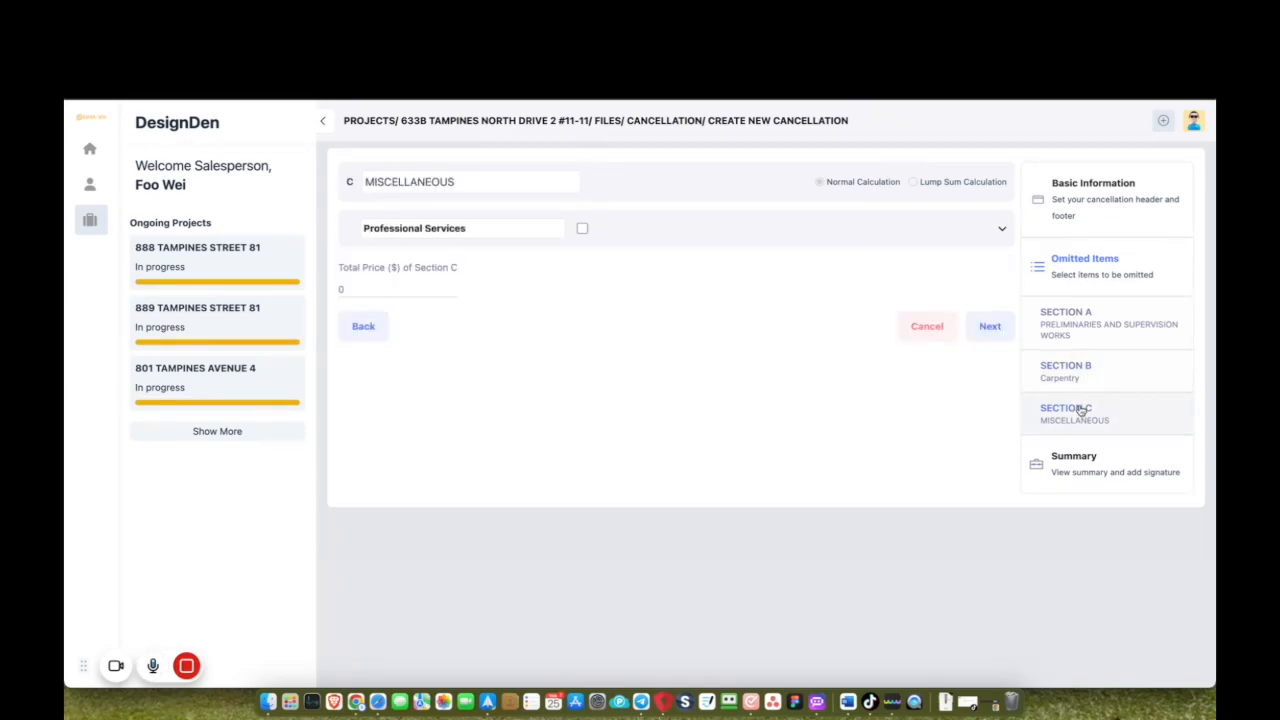
{"action": "left_click", "coordinate": [1001, 229]}
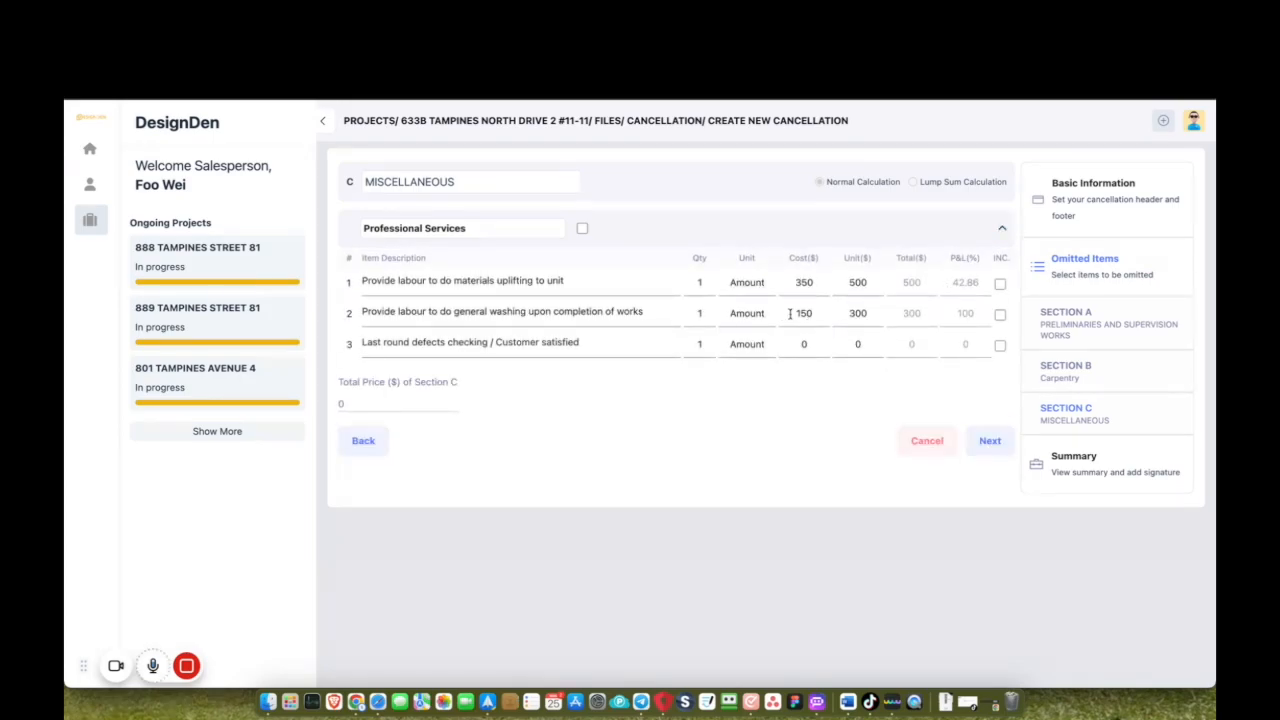
{"action": "left_click", "coordinate": [1000, 315]}
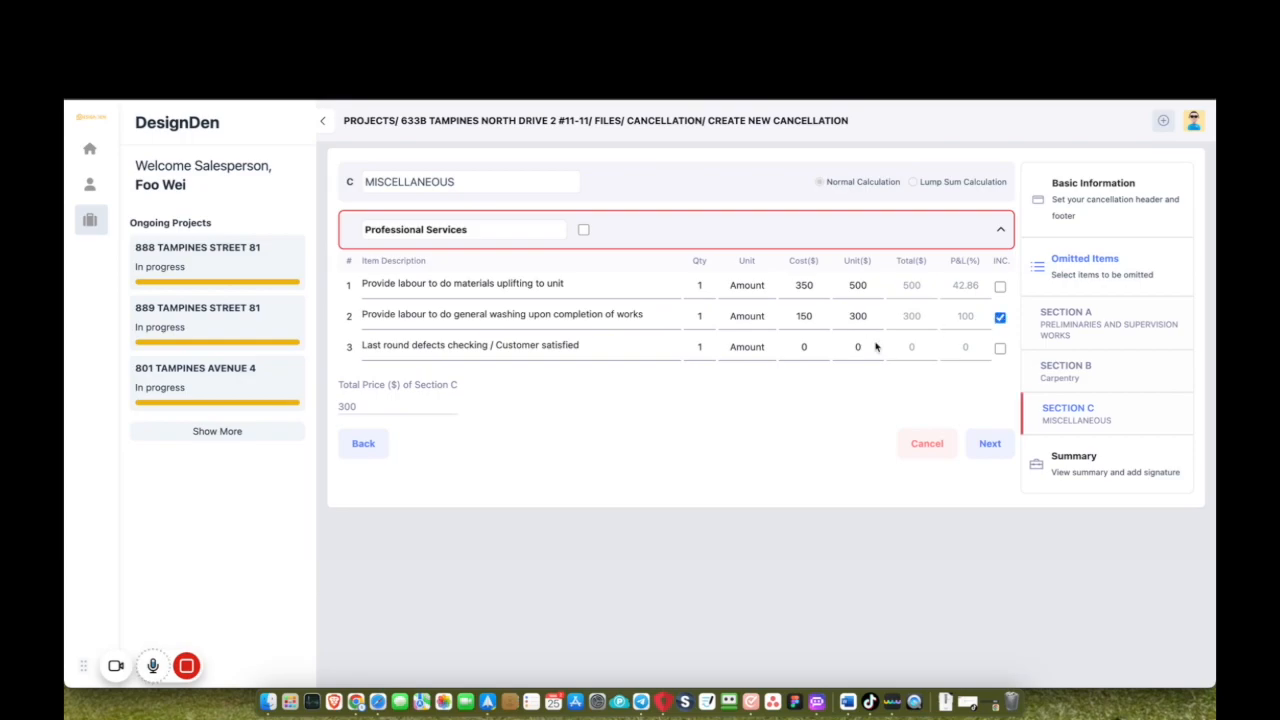
{"action": "left_click", "coordinate": [1101, 477]}
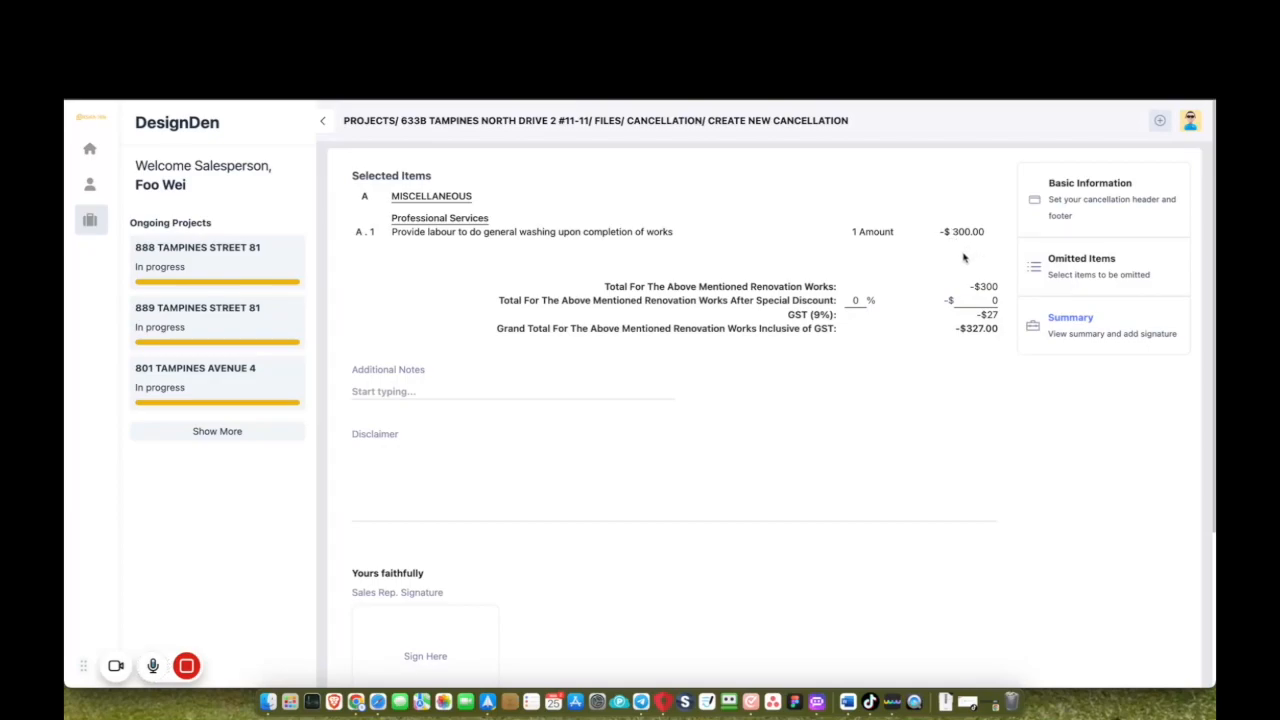
Sign as the sales rep and confirm to create cancellation Version 1.
{"action": "scroll", "coordinate": [592, 521], "scroll_direction": "down", "scroll_amount": 3}
{"action": "left_click", "coordinate": [423, 527]}
{"action": "mouse_move", "coordinate": [631, 411]}
{"action": "left_mouse_down"}
{"action": "mouse_move", "coordinate": [588, 416]}
{"action": "mouse_move", "coordinate": [698, 395]}
{"action": "left_mouse_up"}
{"action": "left_click", "coordinate": [806, 502]}
{"action": "scroll", "coordinate": [880, 600], "scroll_direction": "down", "scroll_amount": 2}
{"action": "left_click", "coordinate": [960, 649]}
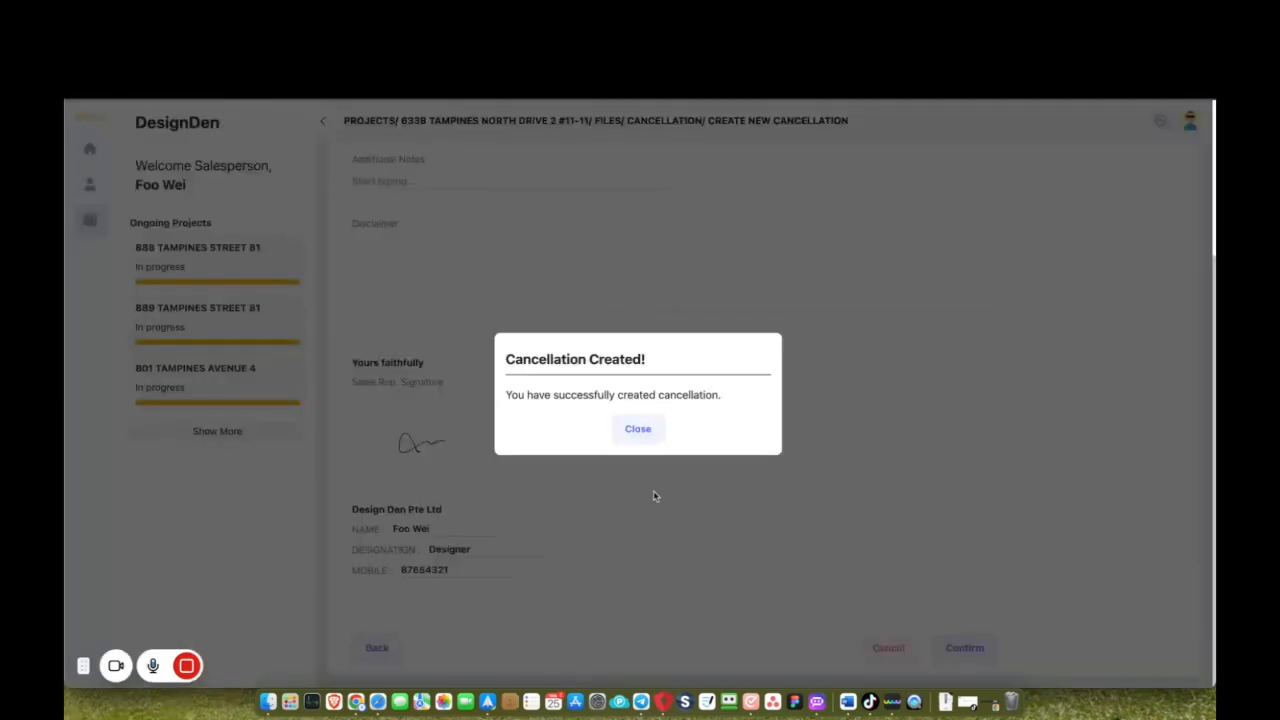
{"action": "left_click", "coordinate": [630, 428]}
Add the client's signature to cancellation Version 1 and confirm it.
{"action": "left_click", "coordinate": [454, 272]}
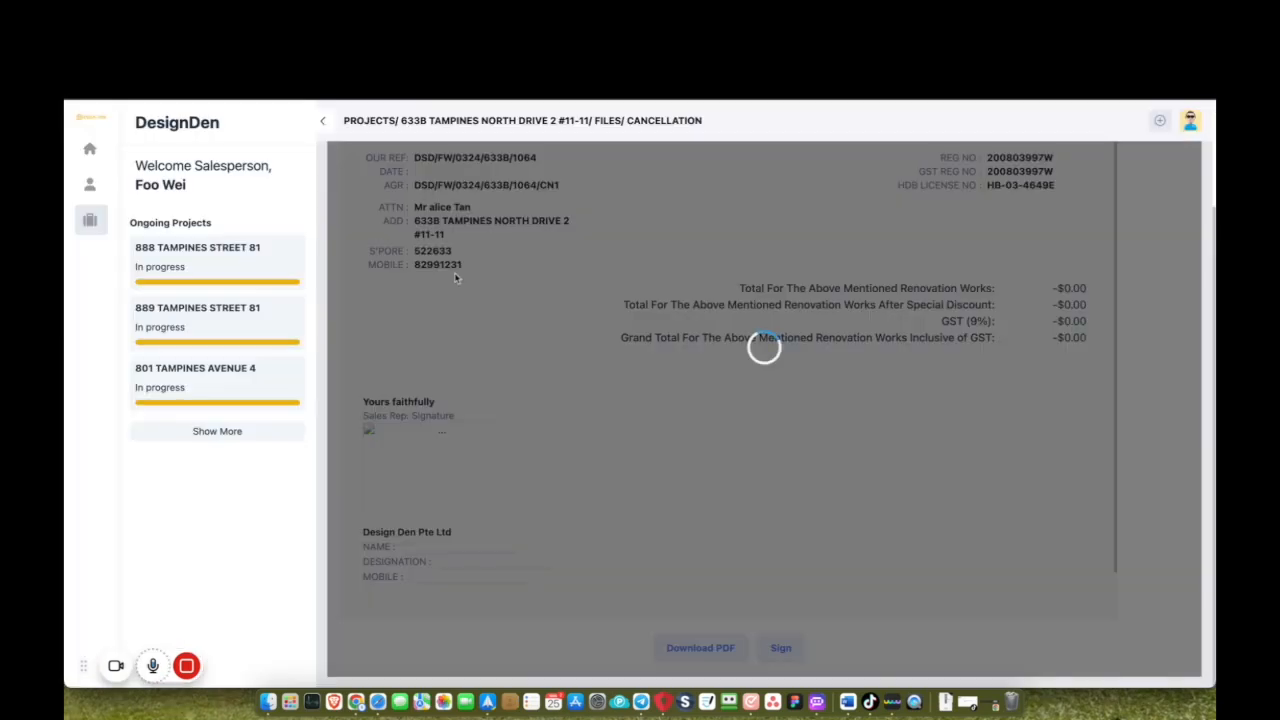
{"action": "left_click", "coordinate": [780, 646]}
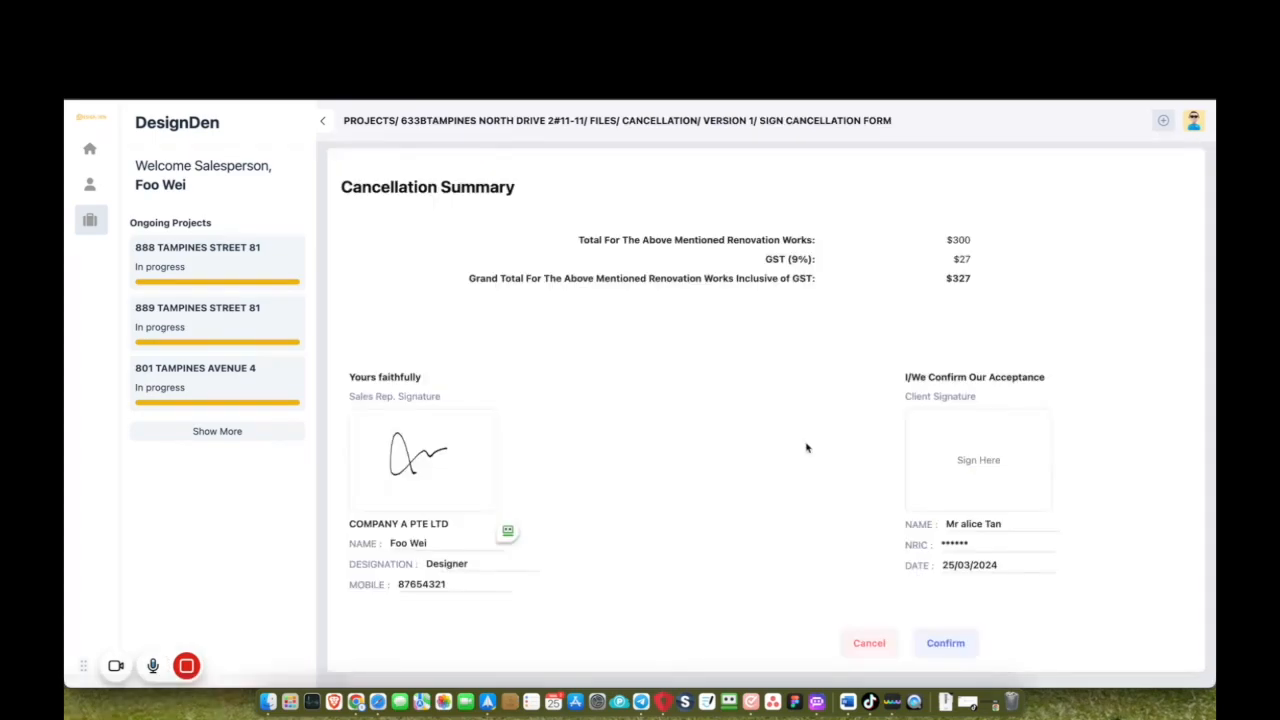
{"action": "left_click", "coordinate": [964, 452]}
{"action": "mouse_move", "coordinate": [642, 448]}
{"action": "left_mouse_down"}
{"action": "mouse_move", "coordinate": [606, 367]}
{"action": "mouse_move", "coordinate": [703, 383]}
{"action": "left_mouse_up"}
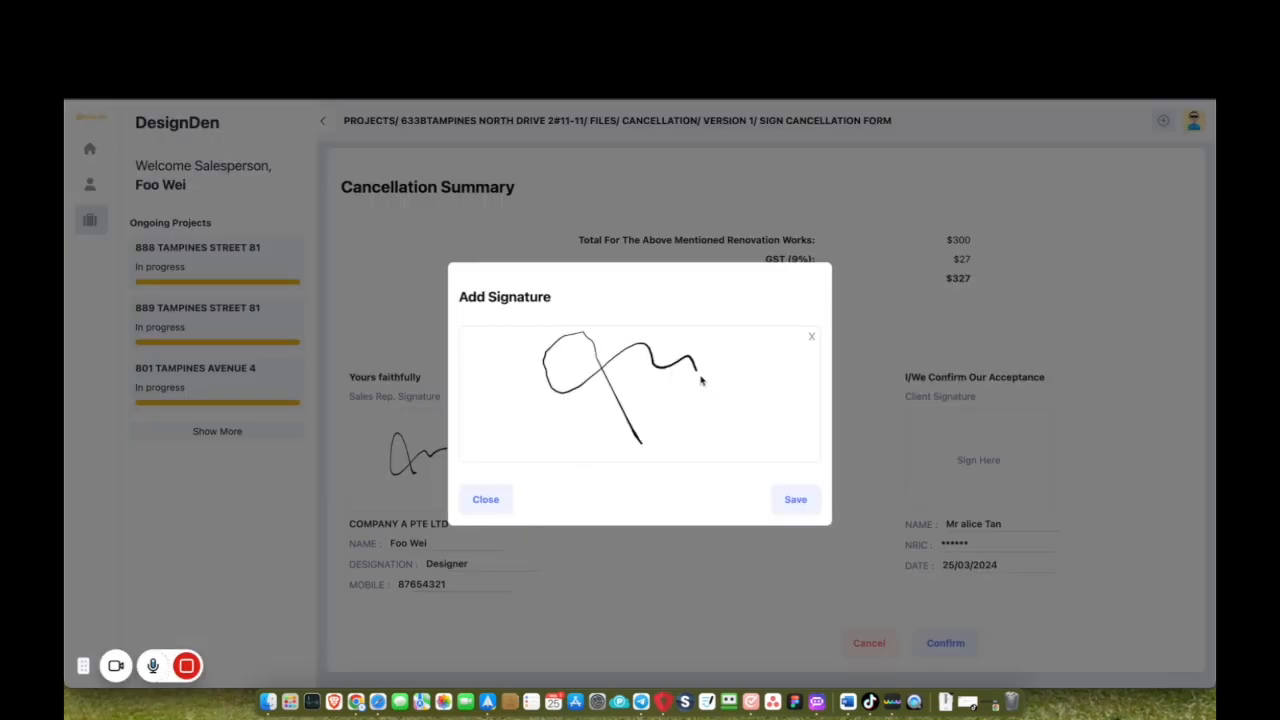
{"action": "left_click", "coordinate": [816, 508]}
{"action": "left_click", "coordinate": [958, 651]}
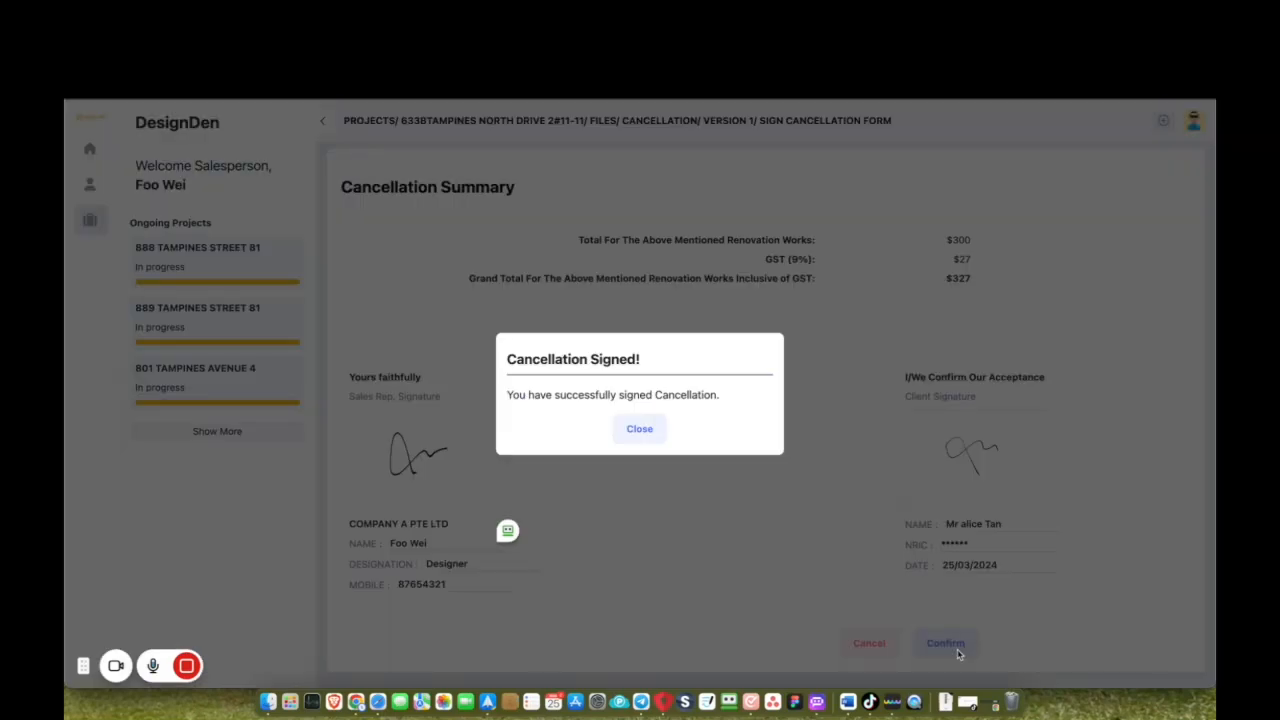
{"action": "left_click", "coordinate": [650, 432]}
{"action": "scroll", "coordinate": [650, 438], "scroll_direction": "down", "scroll_amount": 5}
{"action": "scroll", "coordinate": [649, 434], "scroll_direction": "up", "scroll_amount": 5}
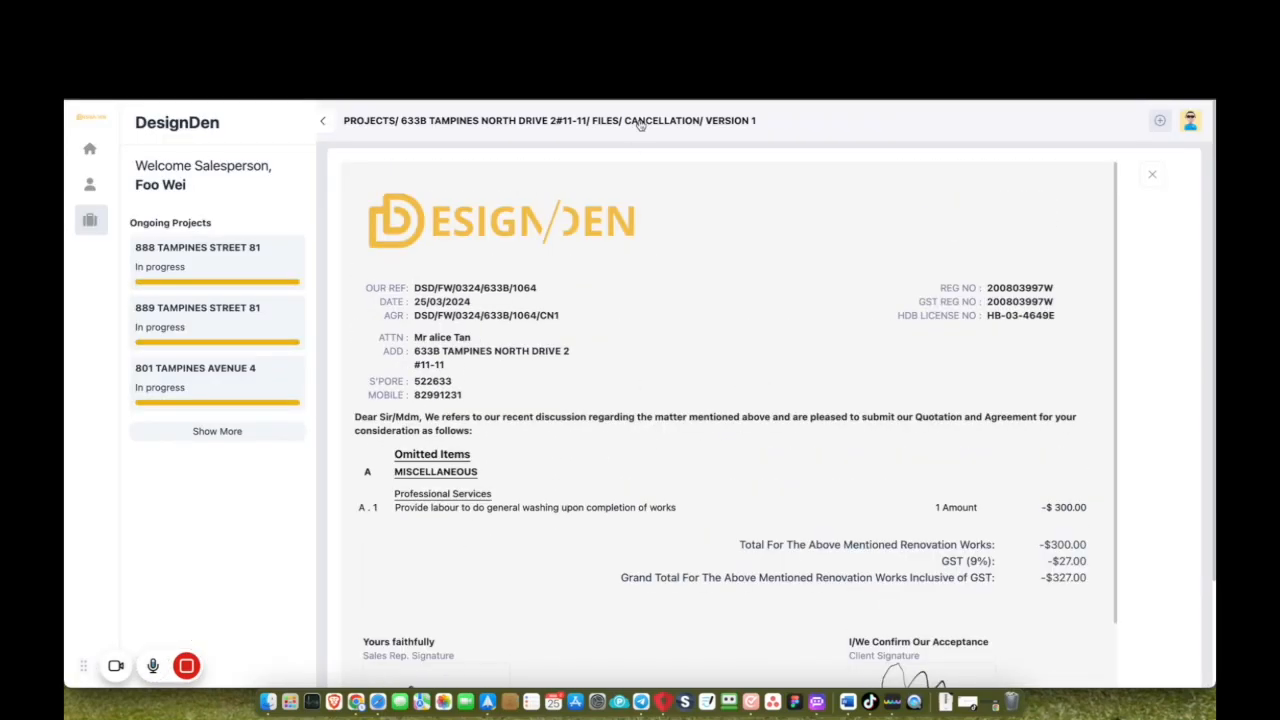
Check the Progress page's Miscellaneous milestone: task C.2 struck out as cancelled, 0/2 tasks.
{"action": "left_click", "coordinate": [606, 120]}
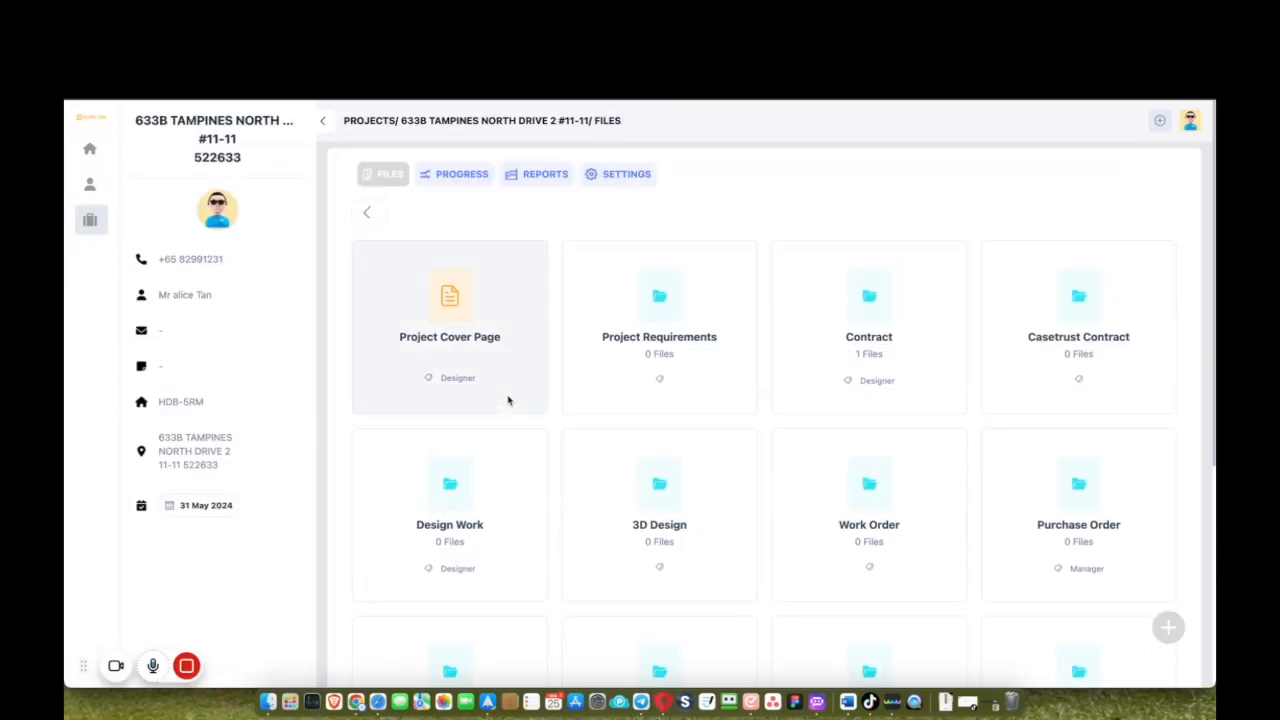
{"action": "left_click", "coordinate": [460, 175]}
{"action": "scroll", "coordinate": [584, 376], "scroll_direction": "down", "scroll_amount": 1}
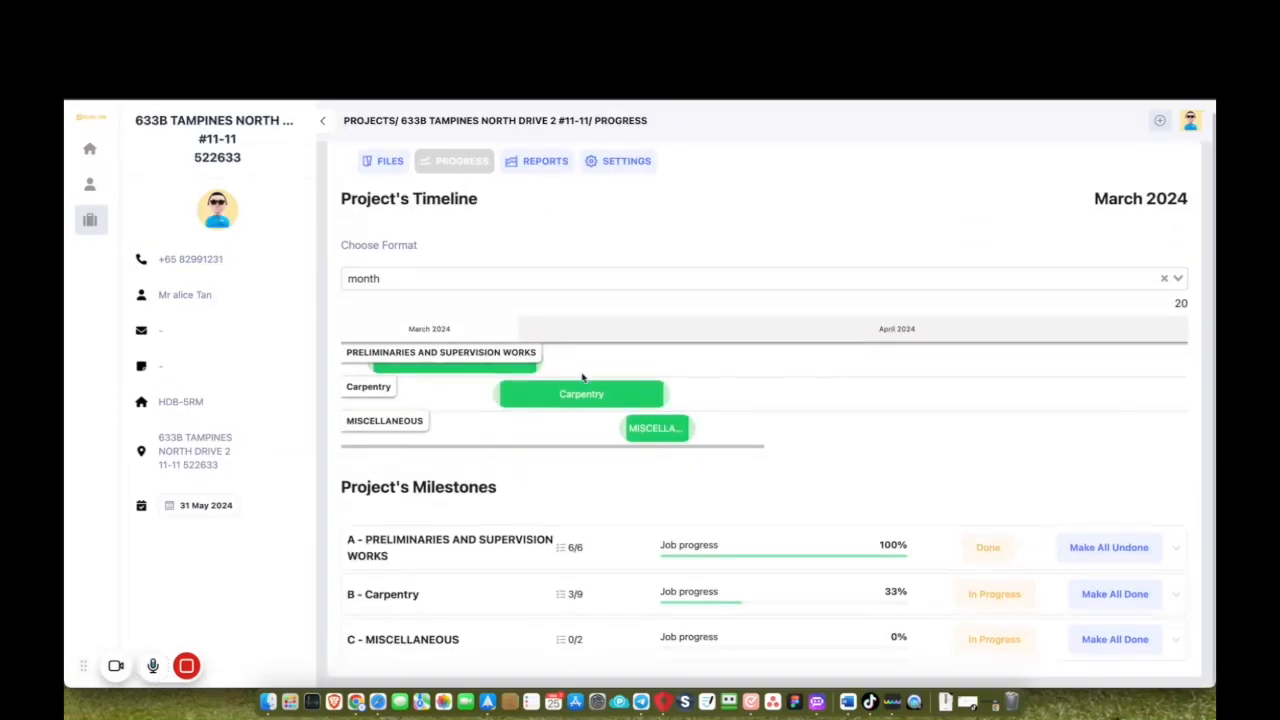
{"action": "left_click", "coordinate": [1177, 643]}
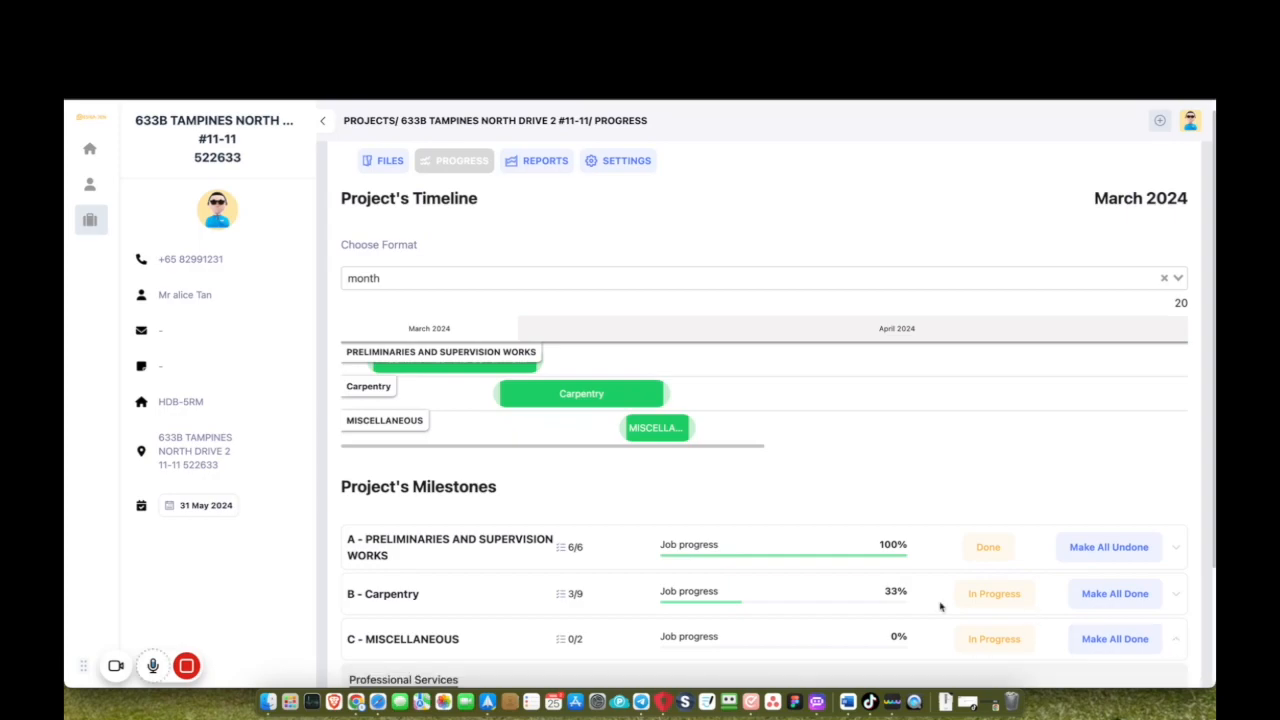
{"action": "scroll", "coordinate": [911, 594], "scroll_direction": "down", "scroll_amount": 3}
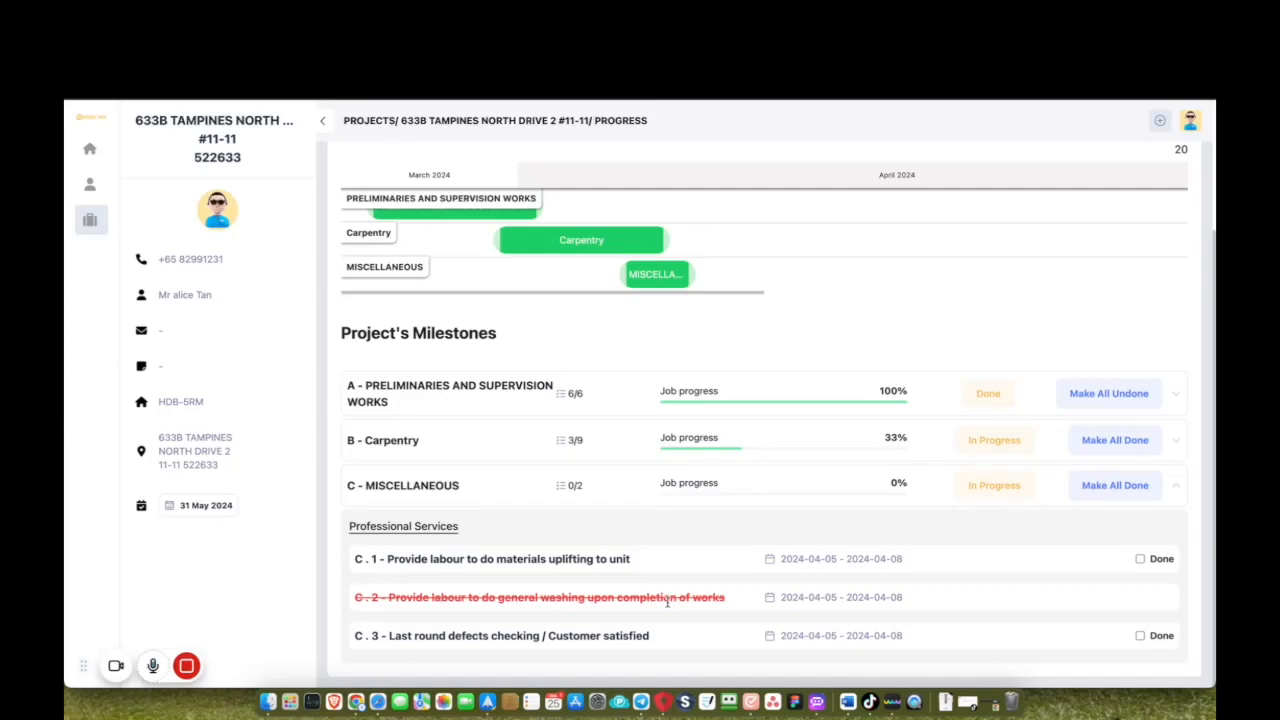
{"action": "scroll", "coordinate": [667, 601], "scroll_direction": "up", "scroll_amount": 4}
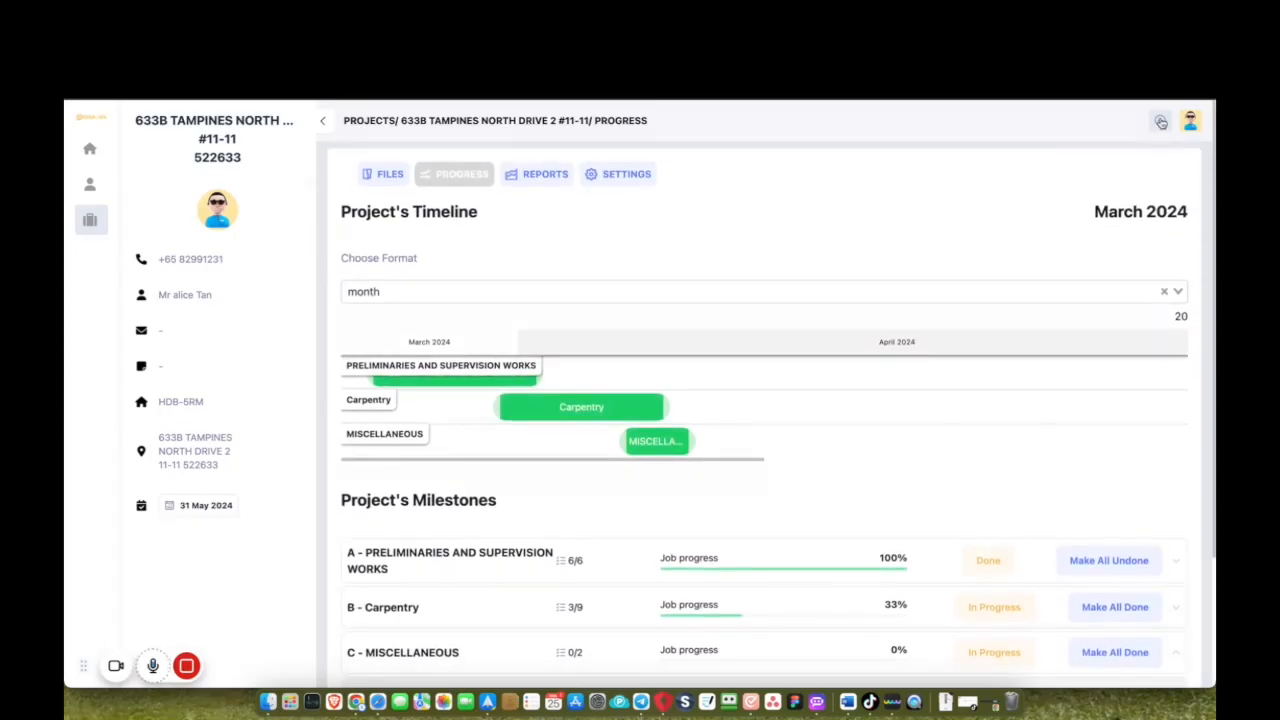
{"action": "left_click", "coordinate": [1189, 127]}
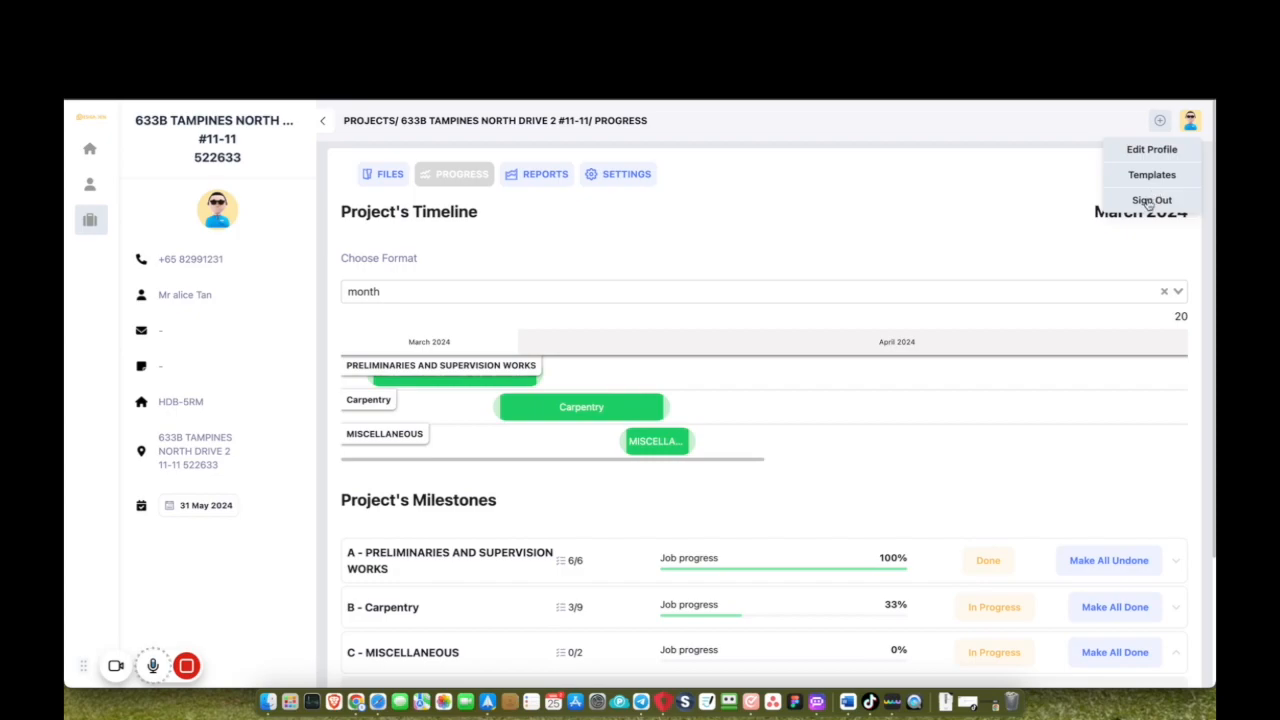
Switch to the accountant login and open the 633B project's sale report showing $16437.20 remaining.
{"action": "left_click", "coordinate": [1151, 200]}
{"action": "left_click", "coordinate": [744, 360]}
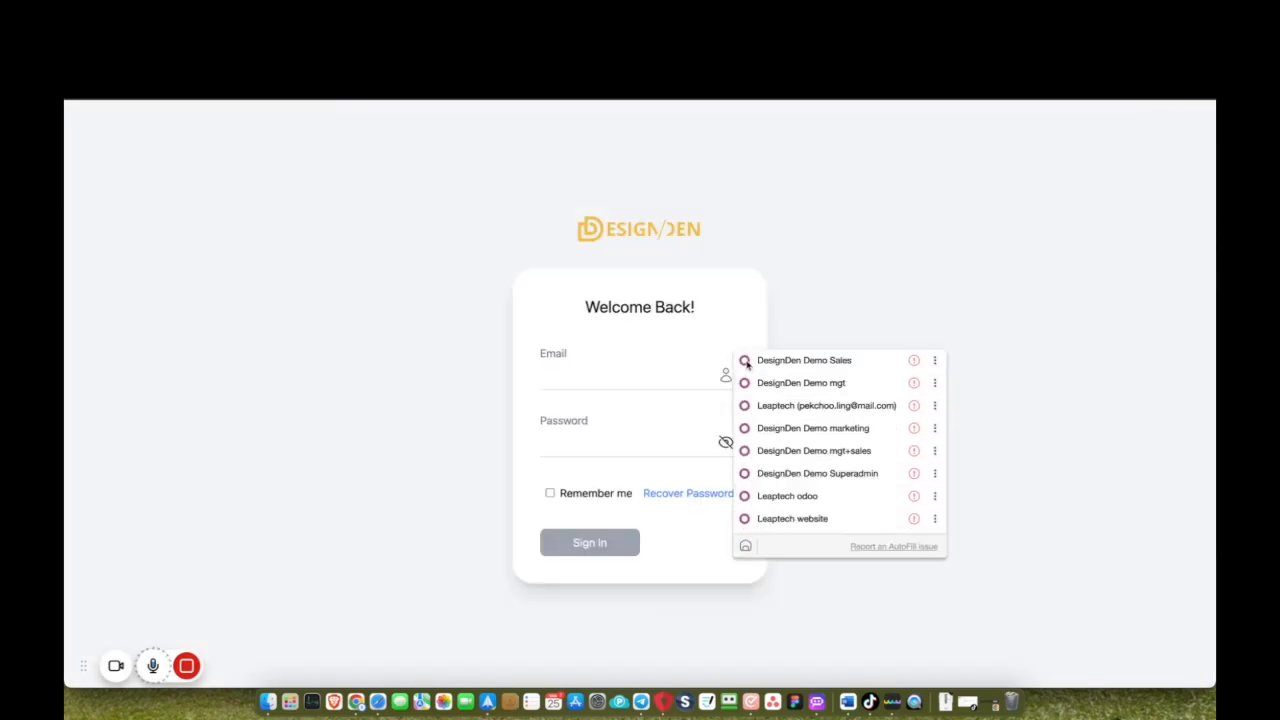
{"action": "left_click", "coordinate": [771, 407]}
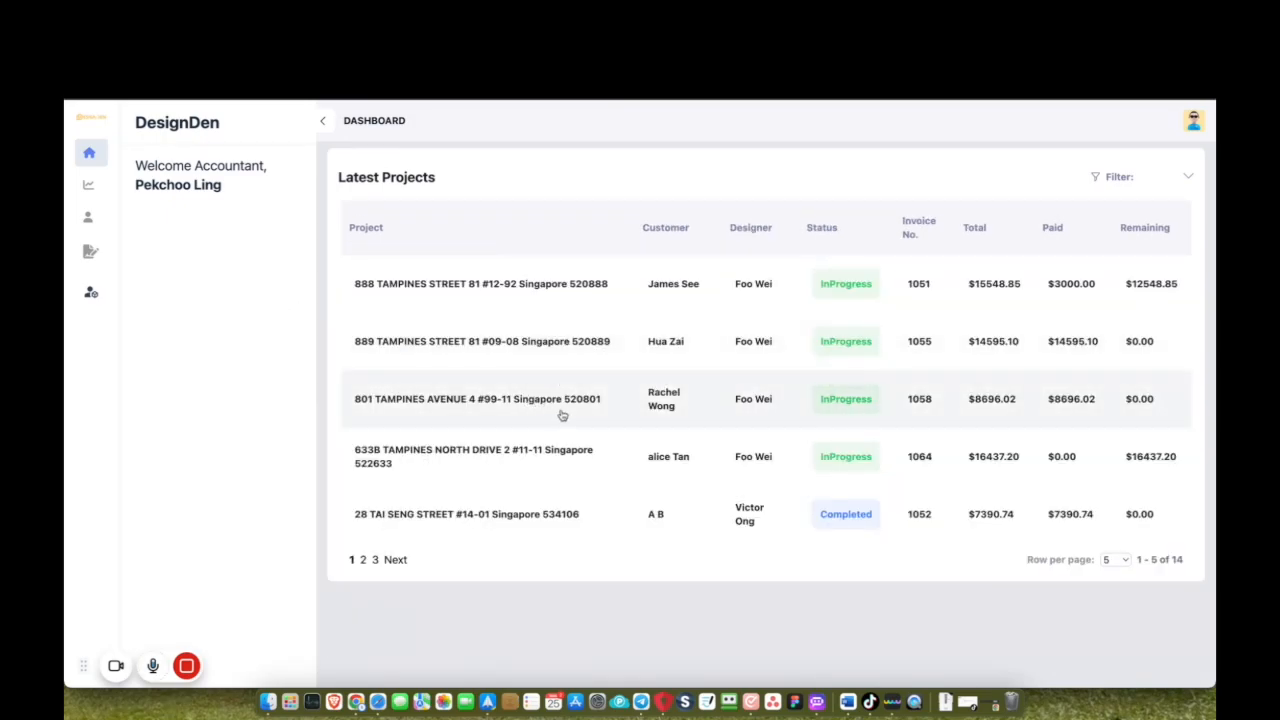
{"action": "left_click", "coordinate": [567, 470]}
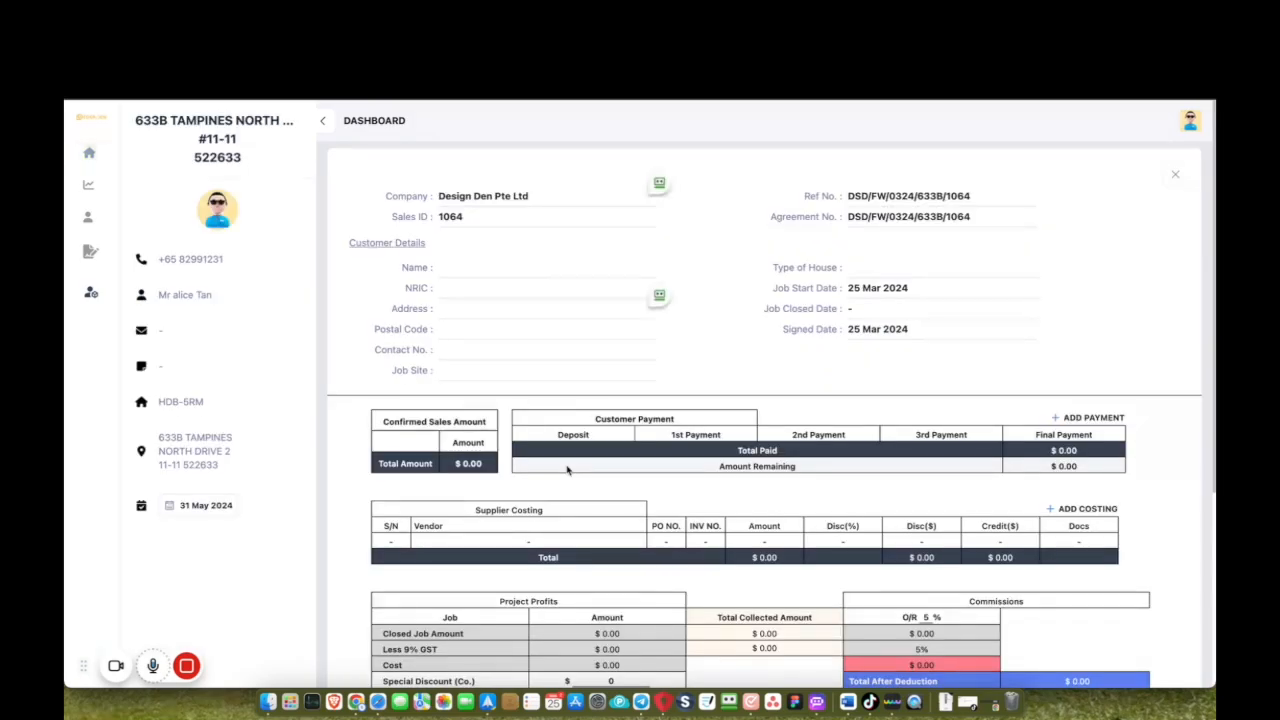
{"action": "scroll", "coordinate": [595, 498], "scroll_direction": "down", "scroll_amount": 1}
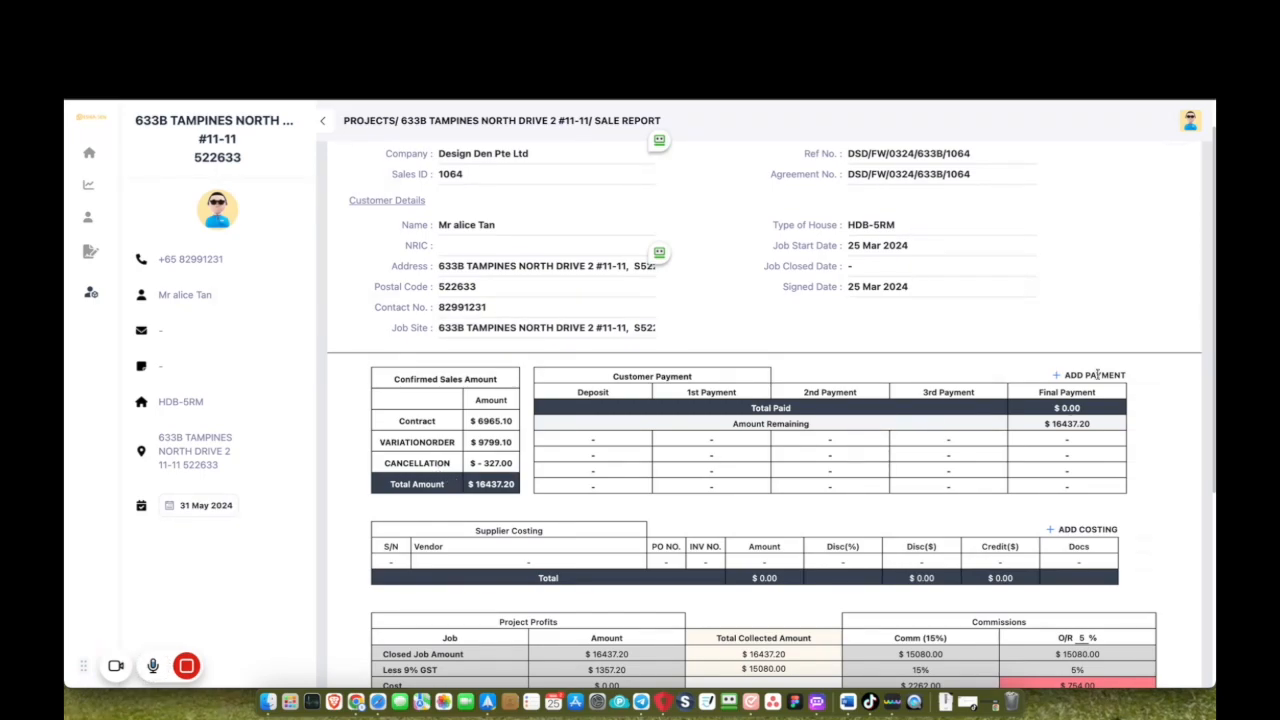
Record a $5000 Deposit customer payment.
{"action": "left_click", "coordinate": [1088, 375]}
{"action": "left_click", "coordinate": [660, 357]}
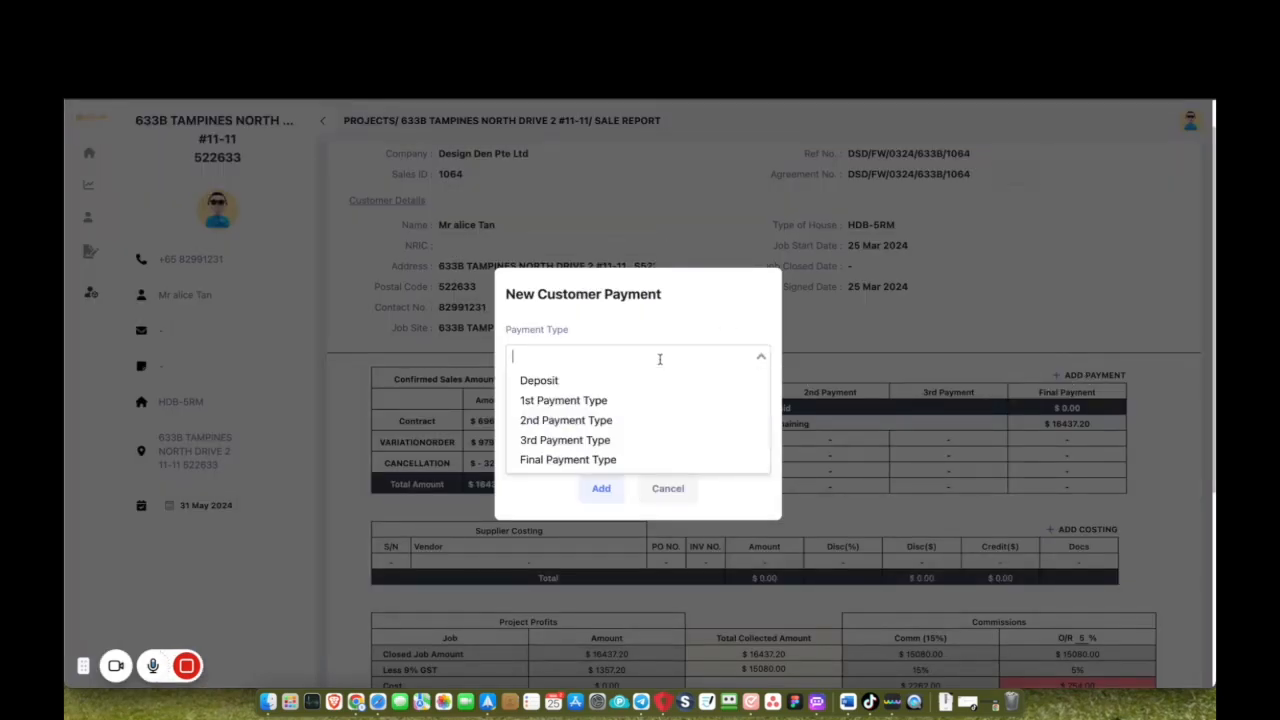
{"action": "left_click", "coordinate": [627, 381]}
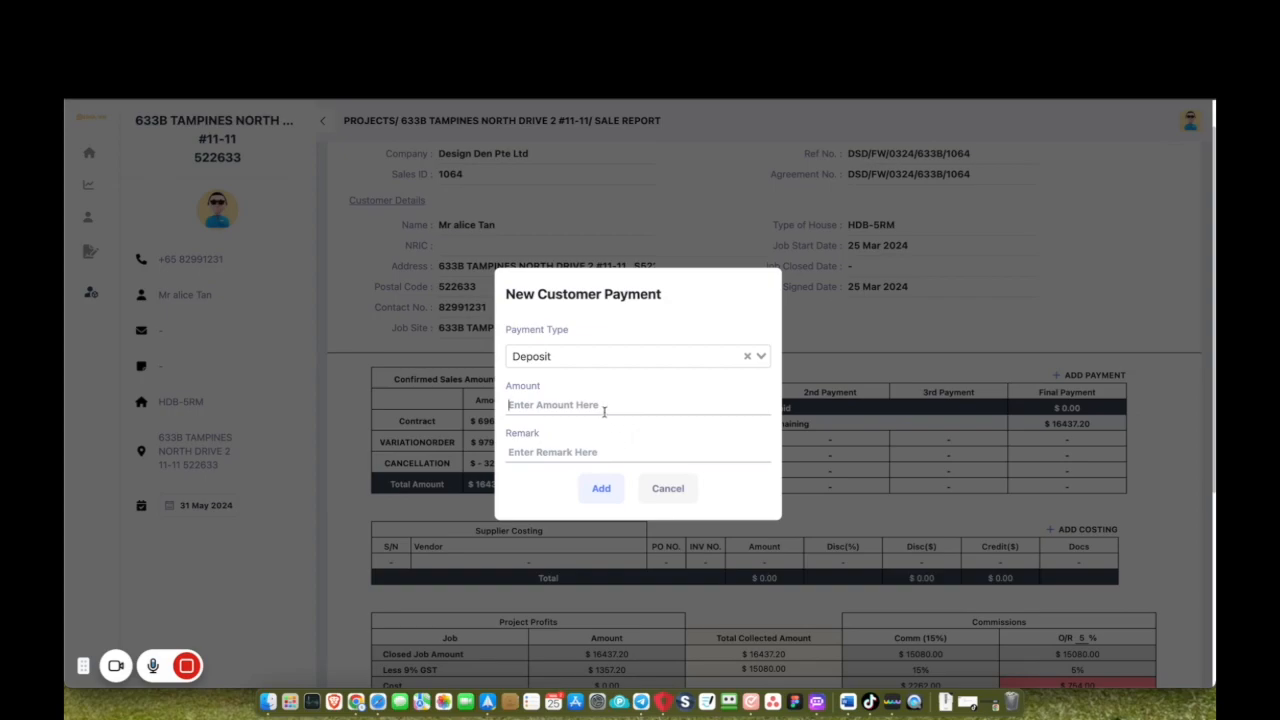
{"action": "type", "text": "5000"}
{"action": "left_click", "coordinate": [601, 488]}
{"action": "left_click", "coordinate": [638, 428]}
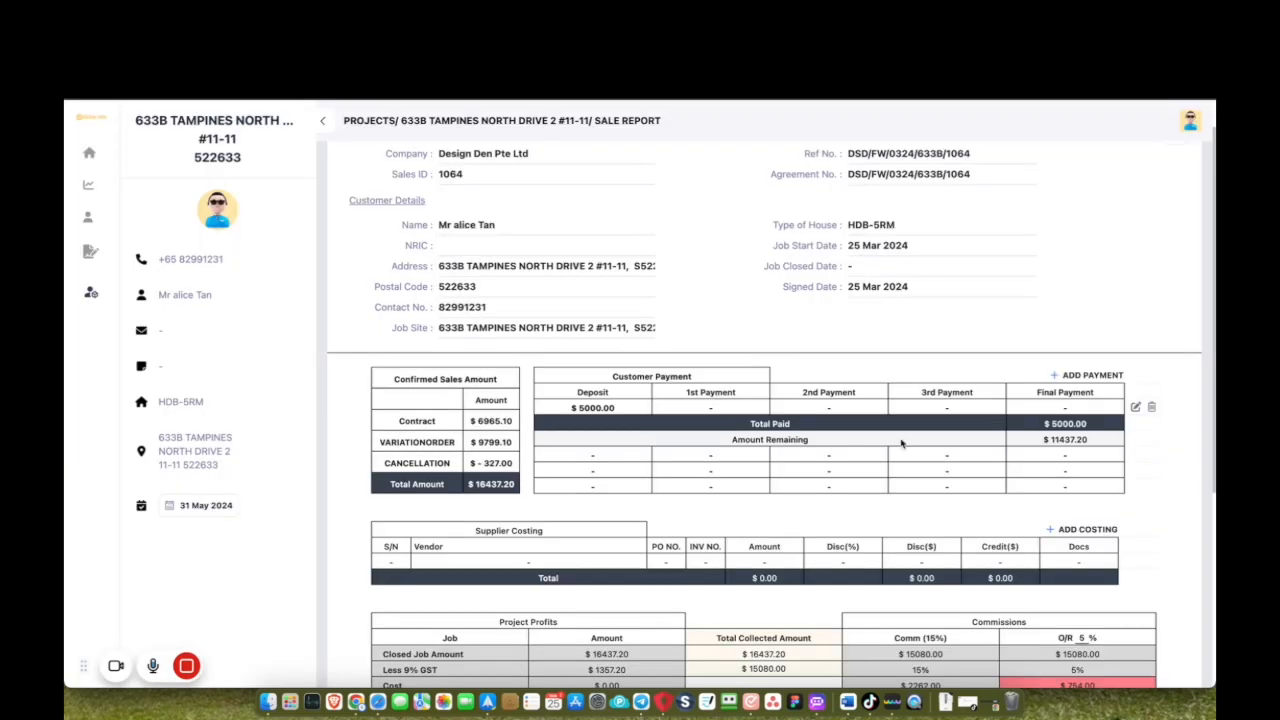
Record an $8000 1st Payment customer payment.
{"action": "left_click", "coordinate": [1088, 375]}
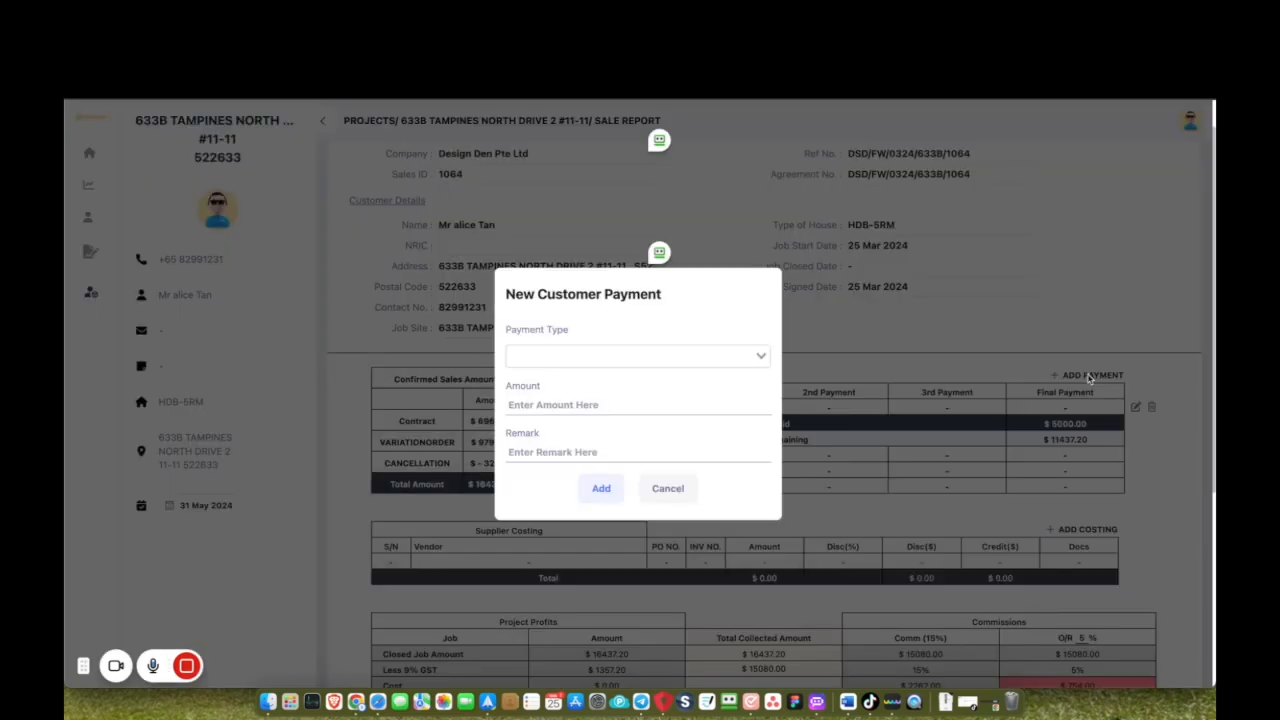
{"action": "left_click", "coordinate": [612, 358]}
{"action": "left_click", "coordinate": [605, 401]}
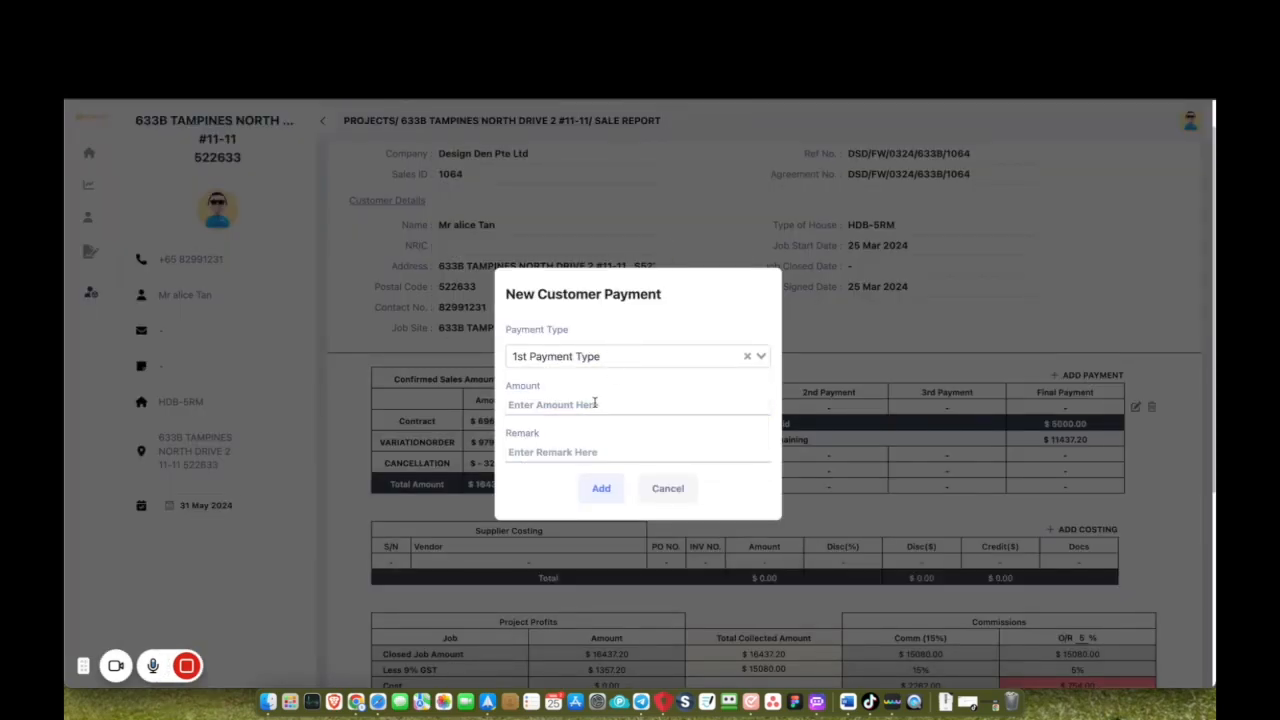
{"action": "type", "text": "8000"}
{"action": "left_click", "coordinate": [601, 488]}
{"action": "left_click", "coordinate": [648, 434]}
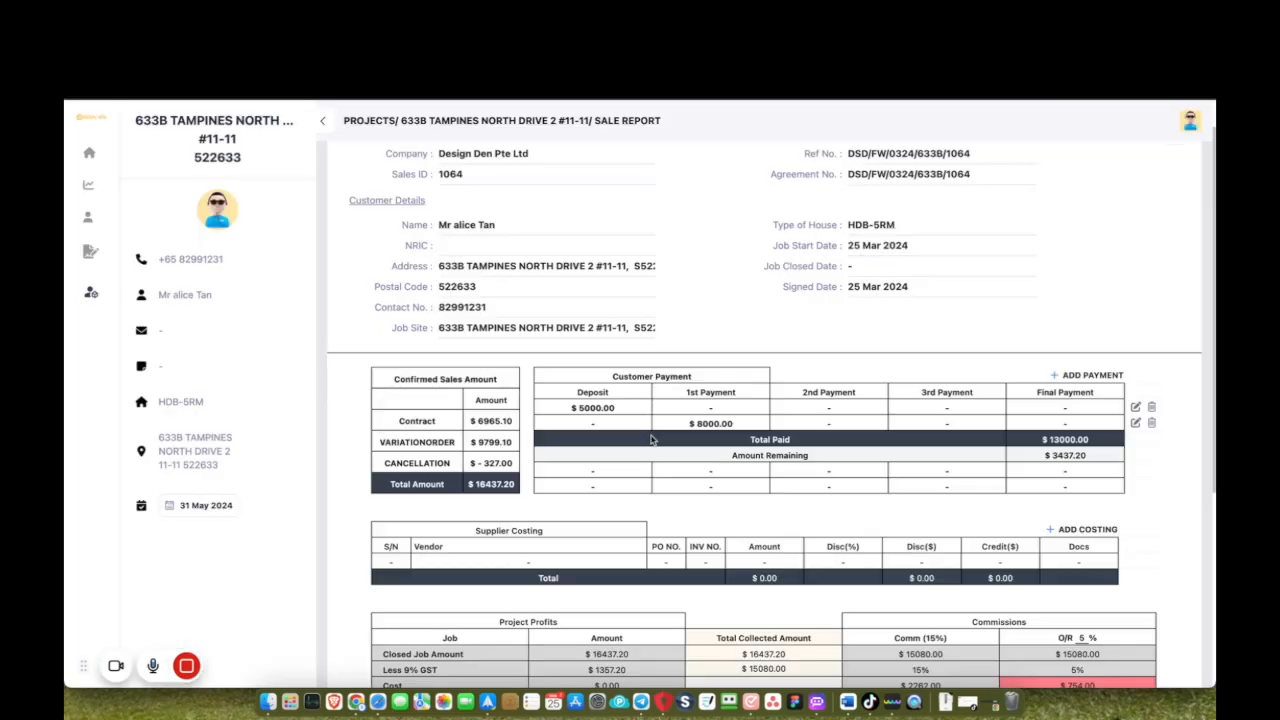
Record the remaining $3437.20 as the Final Payment, leaving $0.00 remaining.
{"action": "left_click_drag", "start_coordinate": [1054, 455], "coordinate": [1091, 457]}
{"action": "key", "text": "super+c"}
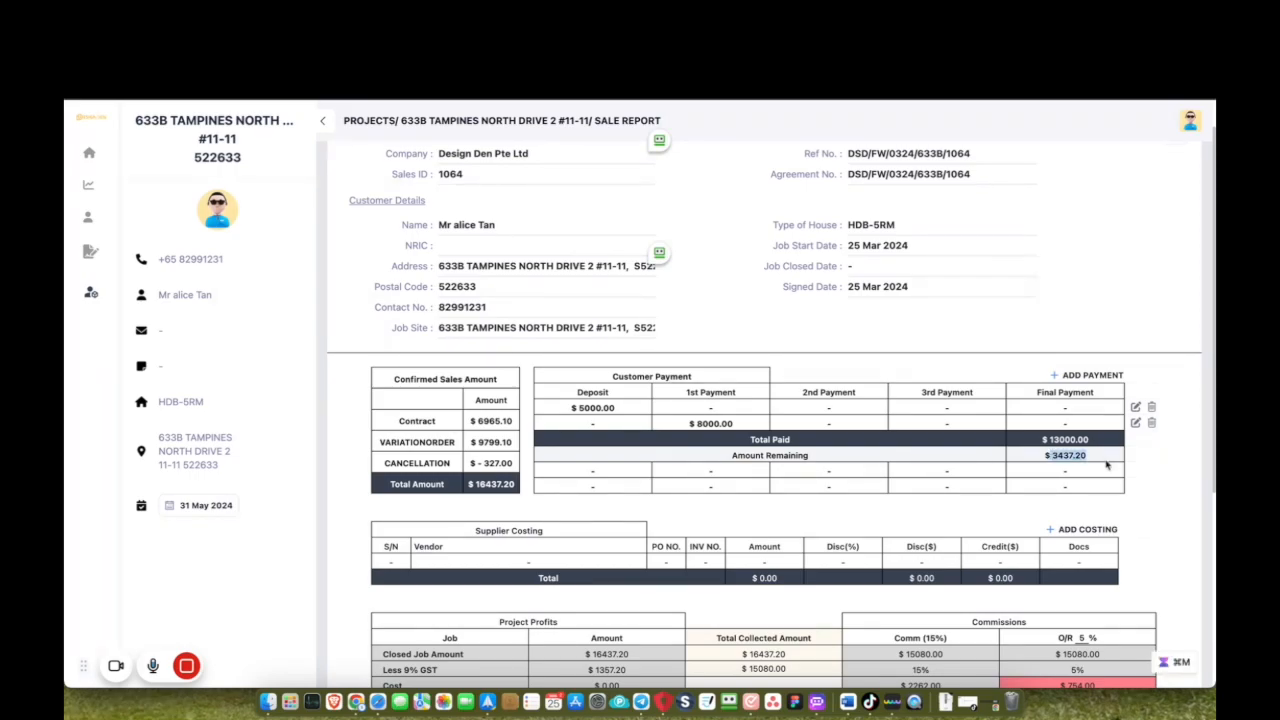
{"action": "left_click", "coordinate": [1091, 374]}
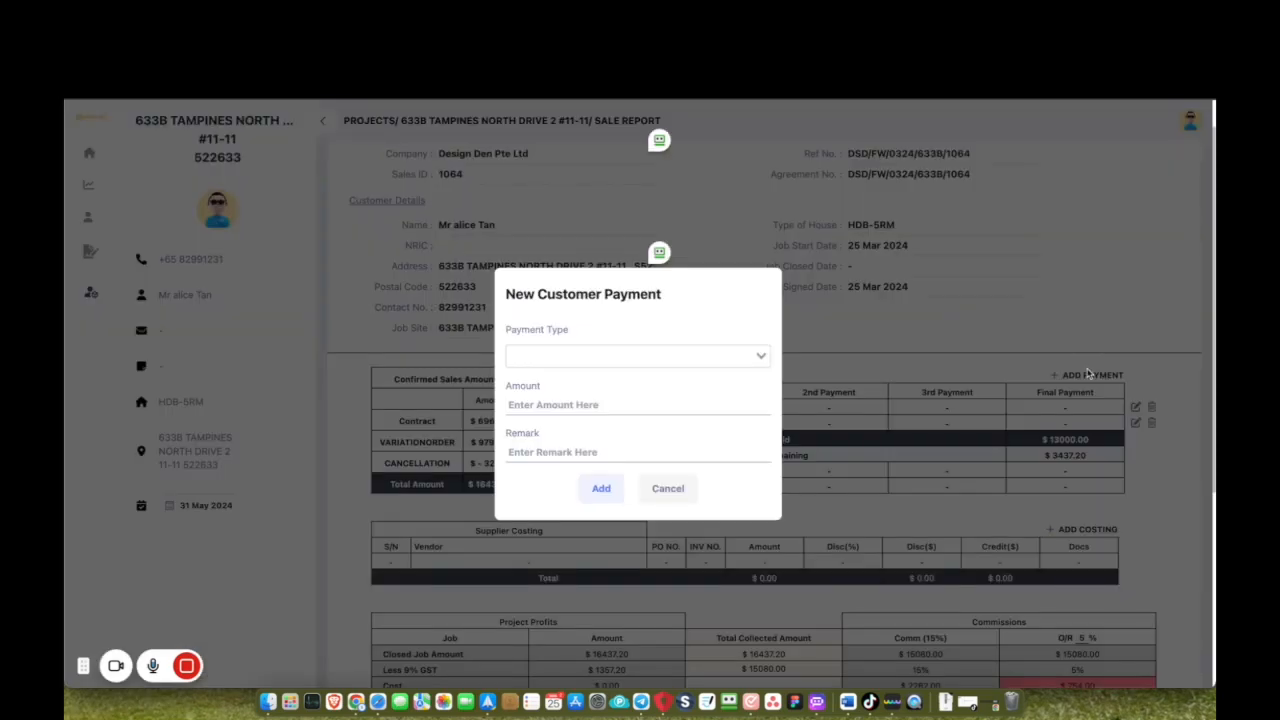
{"action": "left_click", "coordinate": [709, 357]}
{"action": "left_click", "coordinate": [660, 460]}
{"action": "left_click", "coordinate": [606, 404]}
{"action": "key", "text": "super+v"}
{"action": "left_click", "coordinate": [600, 487]}
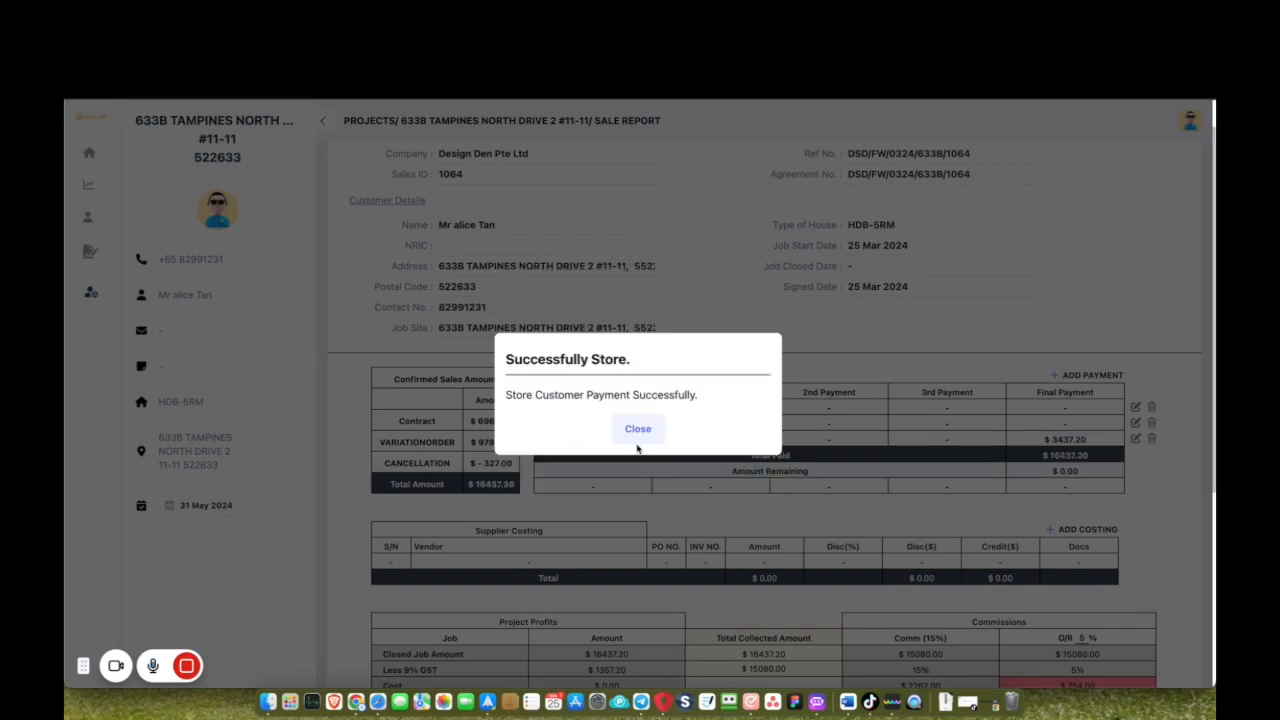
{"action": "left_click", "coordinate": [637, 446]}
{"action": "scroll", "coordinate": [640, 420], "scroll_direction": "down", "scroll_amount": 3}
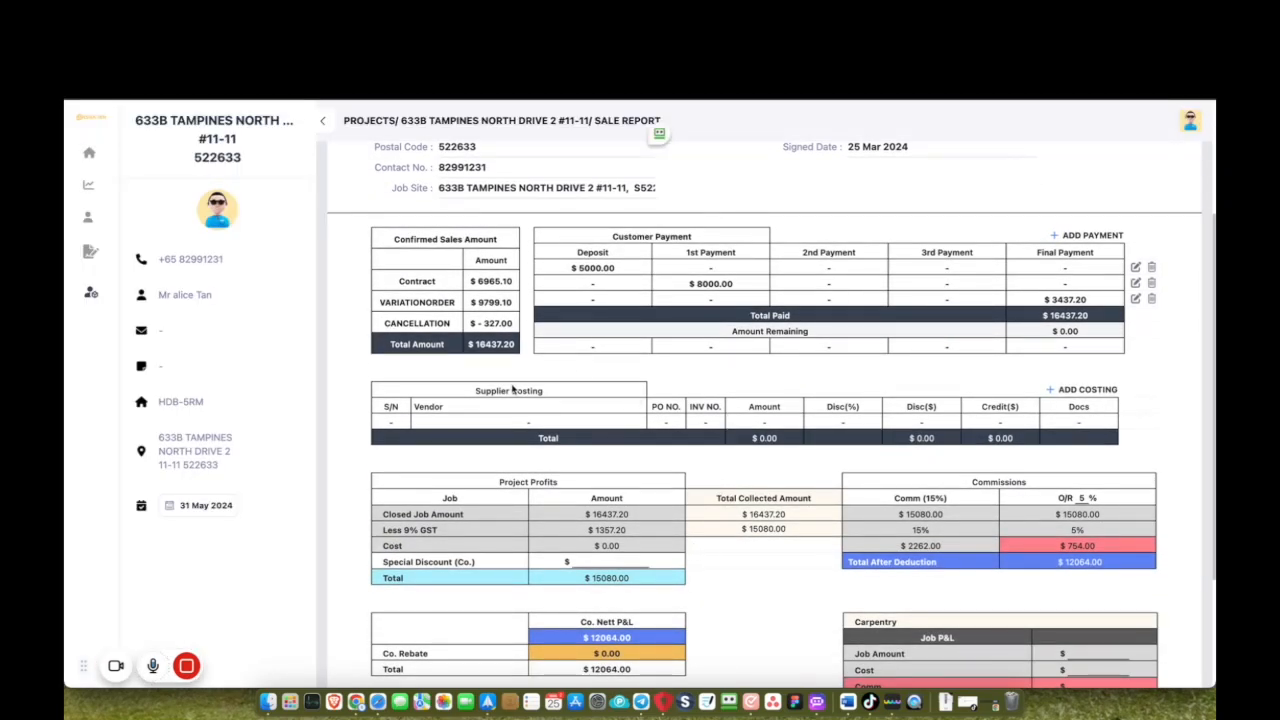
{"action": "left_click", "coordinate": [1100, 389]}
Add a CSL Flooring & Timber Construction costing: invoice INV1992, $2300, 5% discount.
{"action": "left_click", "coordinate": [646, 262]}
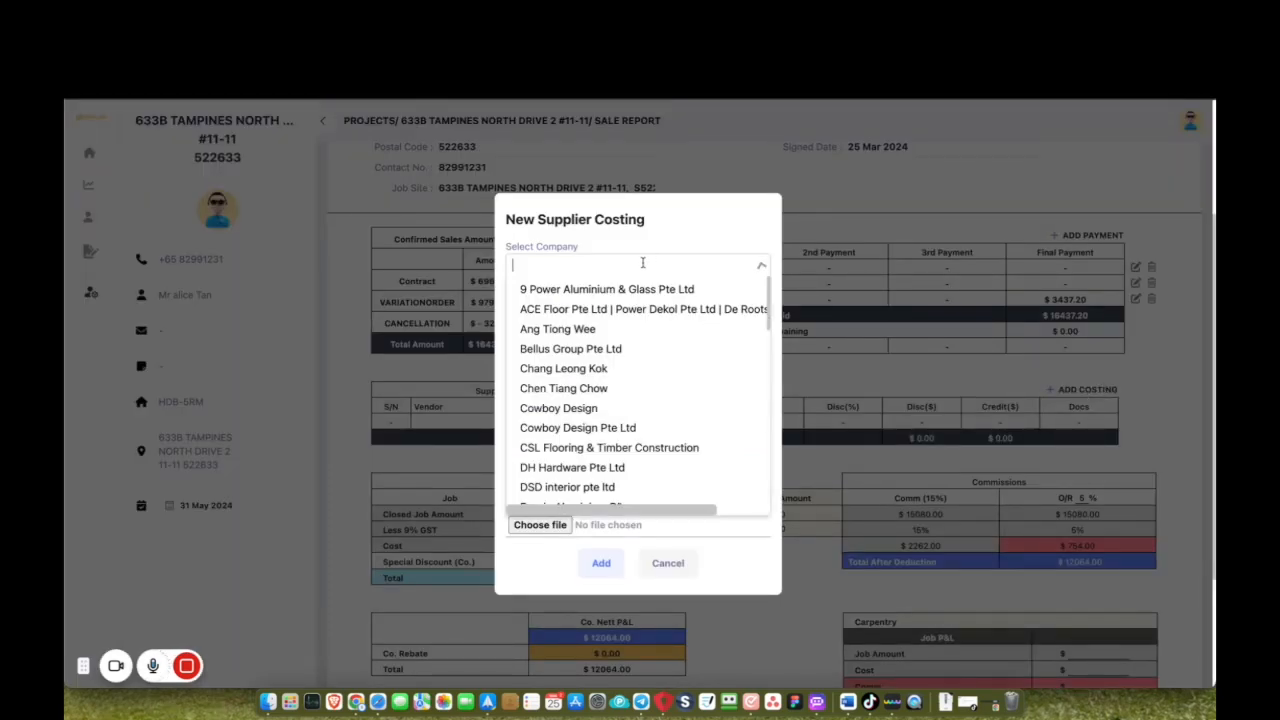
{"action": "left_click", "coordinate": [607, 451]}
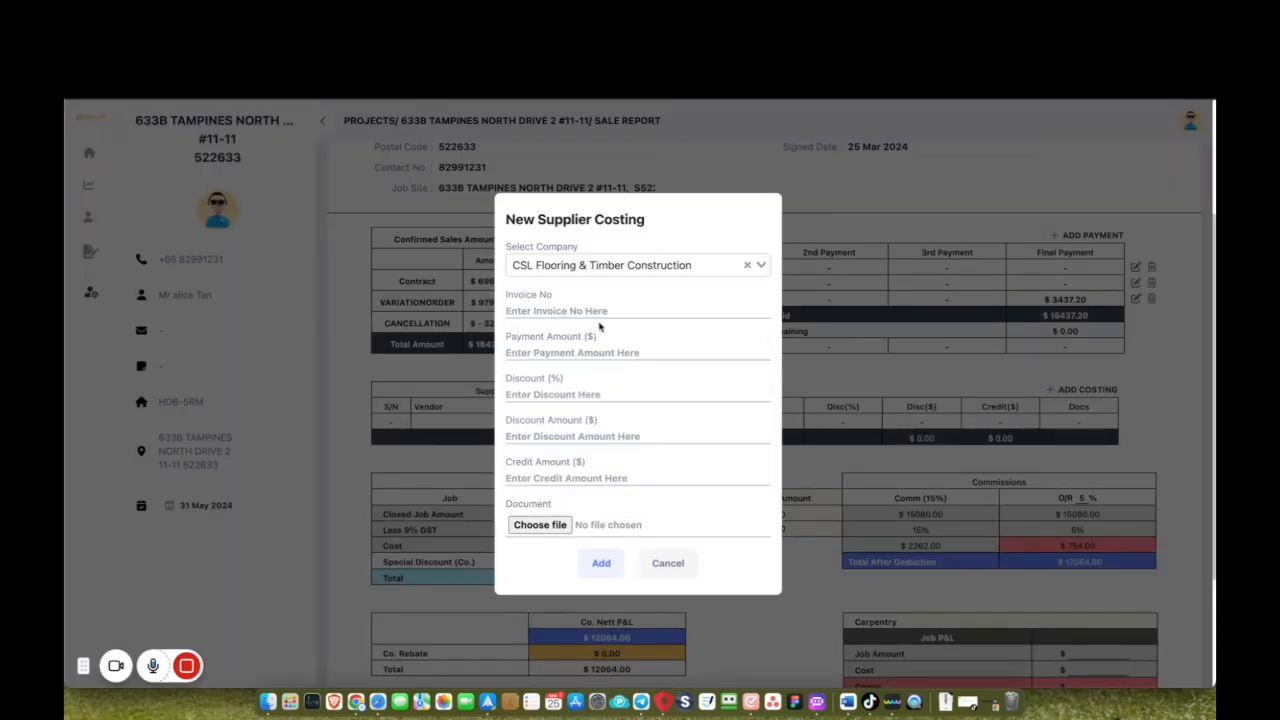
{"action": "left_click", "coordinate": [599, 312]}
{"action": "type", "text": "INV1992"}
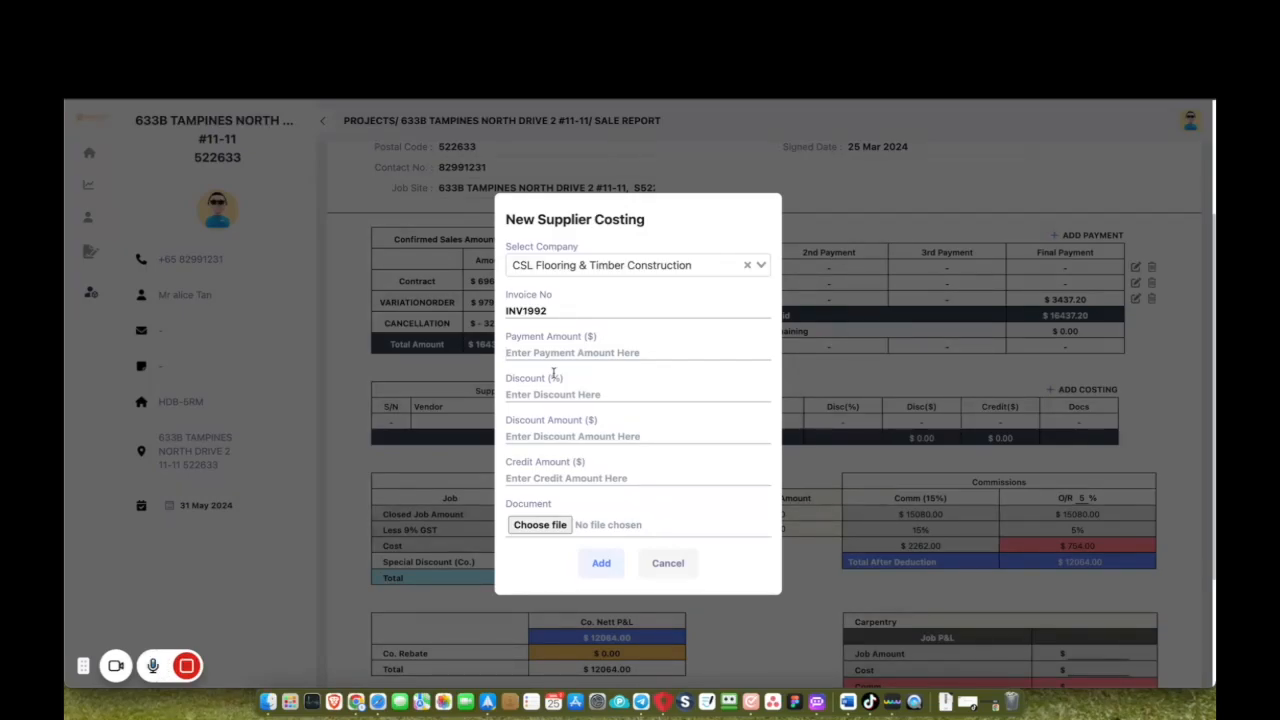
{"action": "type", "text": "300"}
{"action": "left_click", "coordinate": [551, 409]}
{"action": "type", "text": "5"}
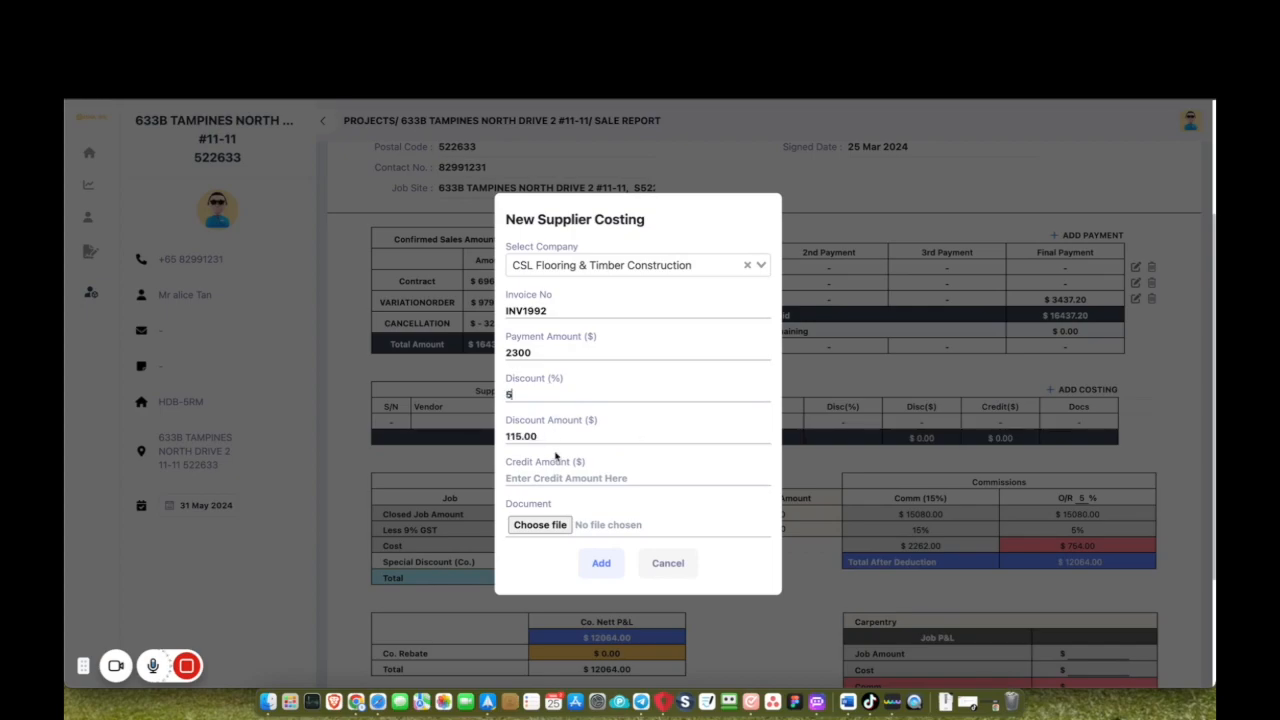
{"action": "scroll", "coordinate": [571, 527], "scroll_direction": "down", "scroll_amount": 1}
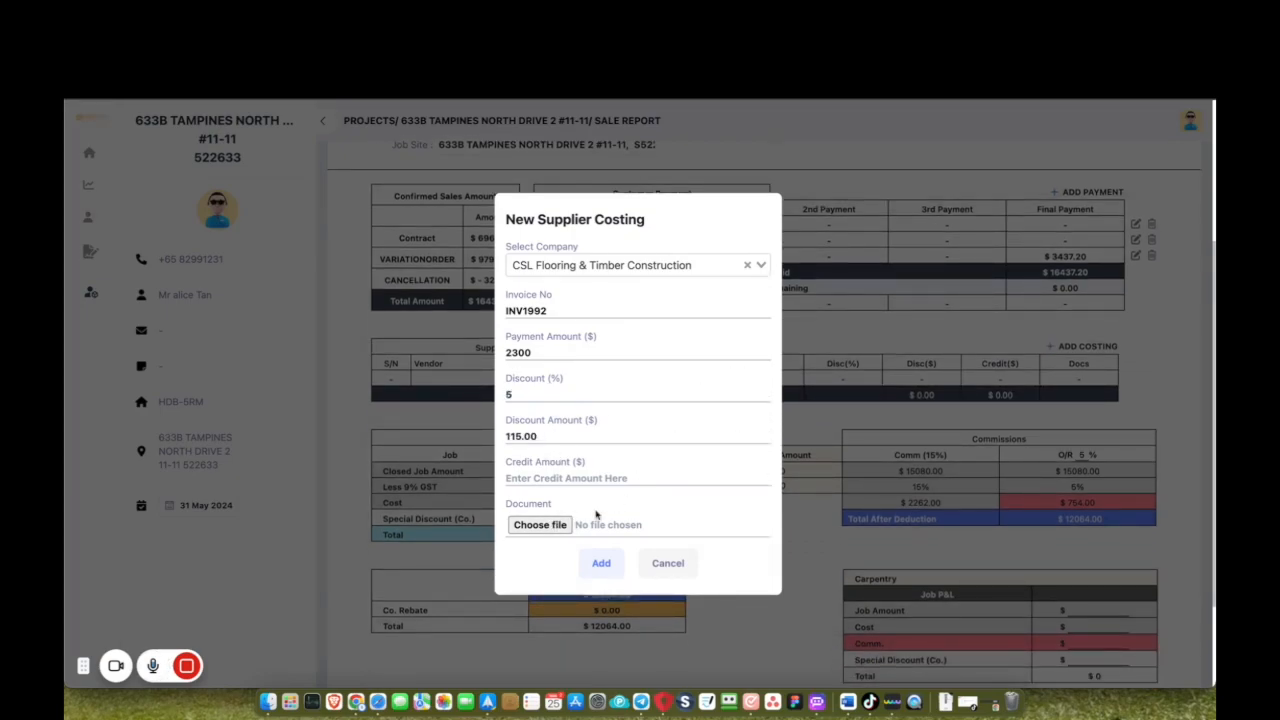
{"action": "left_click", "coordinate": [601, 563]}
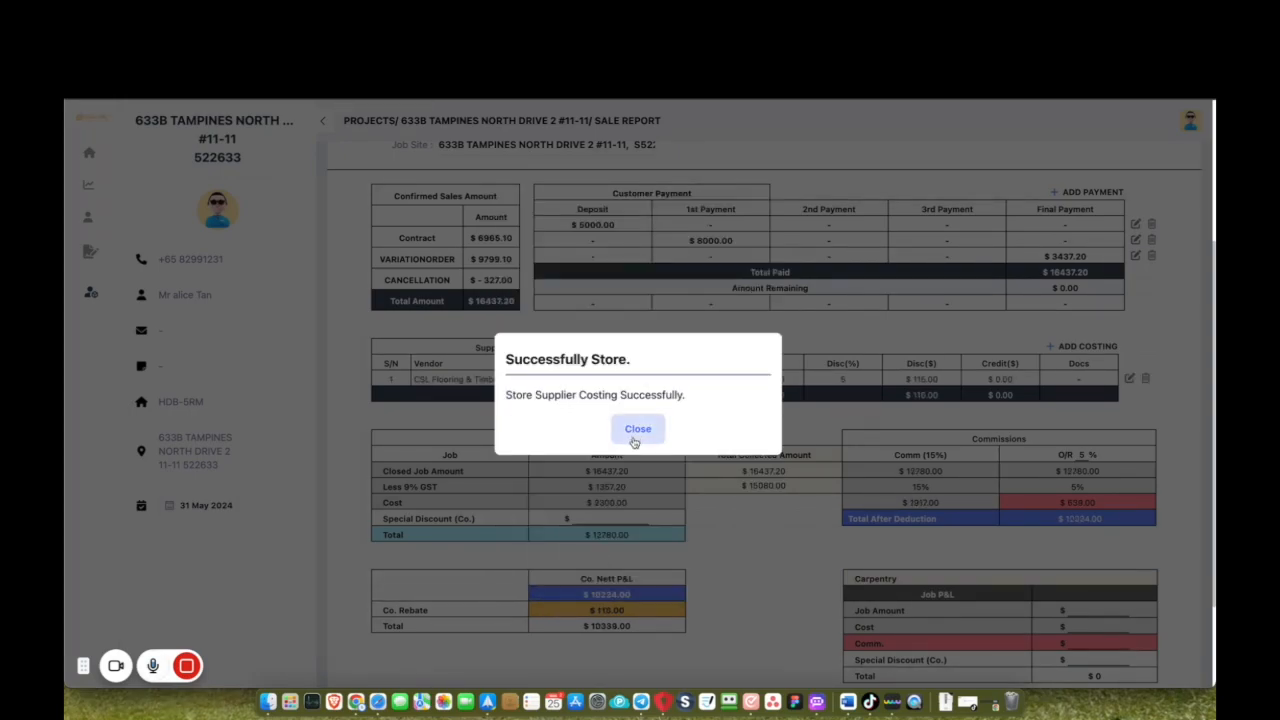
{"action": "left_click", "coordinate": [636, 430]}
{"action": "scroll", "coordinate": [754, 437], "scroll_direction": "down", "scroll_amount": 2}
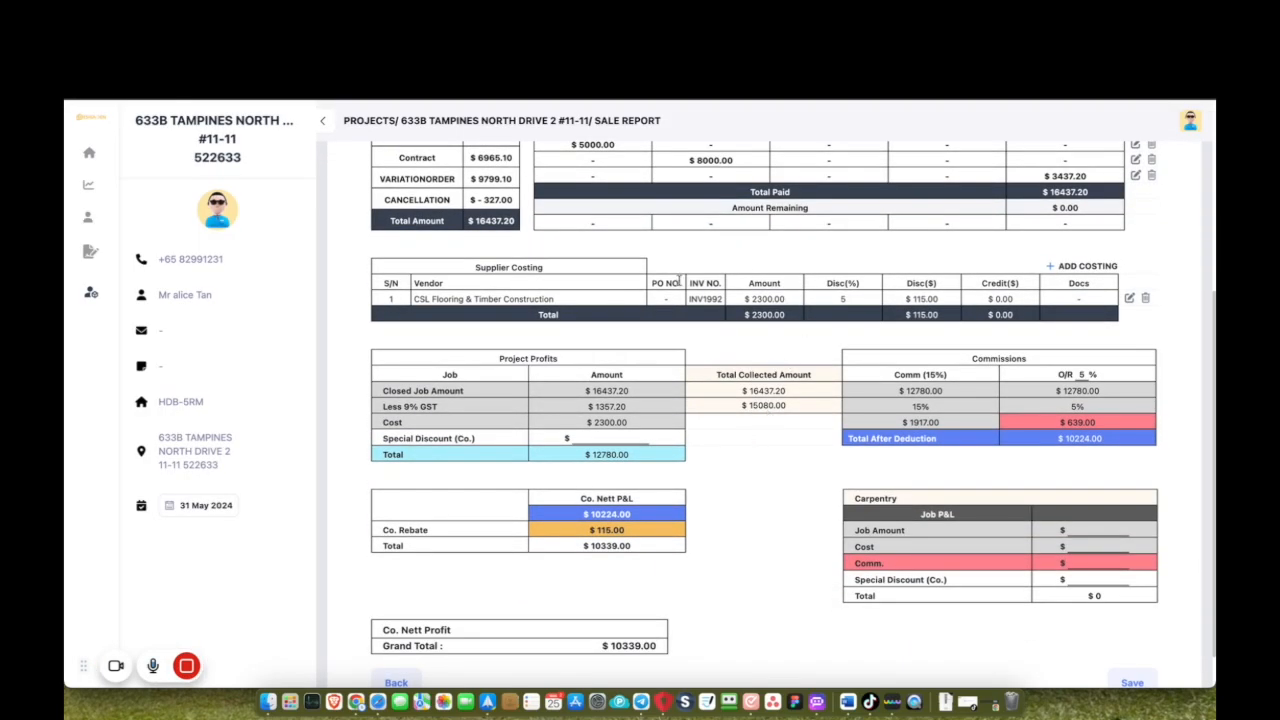
Scroll to the sale report's bottom to review the $1917.00 commission and $10224.00 after deduction.
{"action": "scroll", "coordinate": [679, 281], "scroll_direction": "down", "scroll_amount": 1}
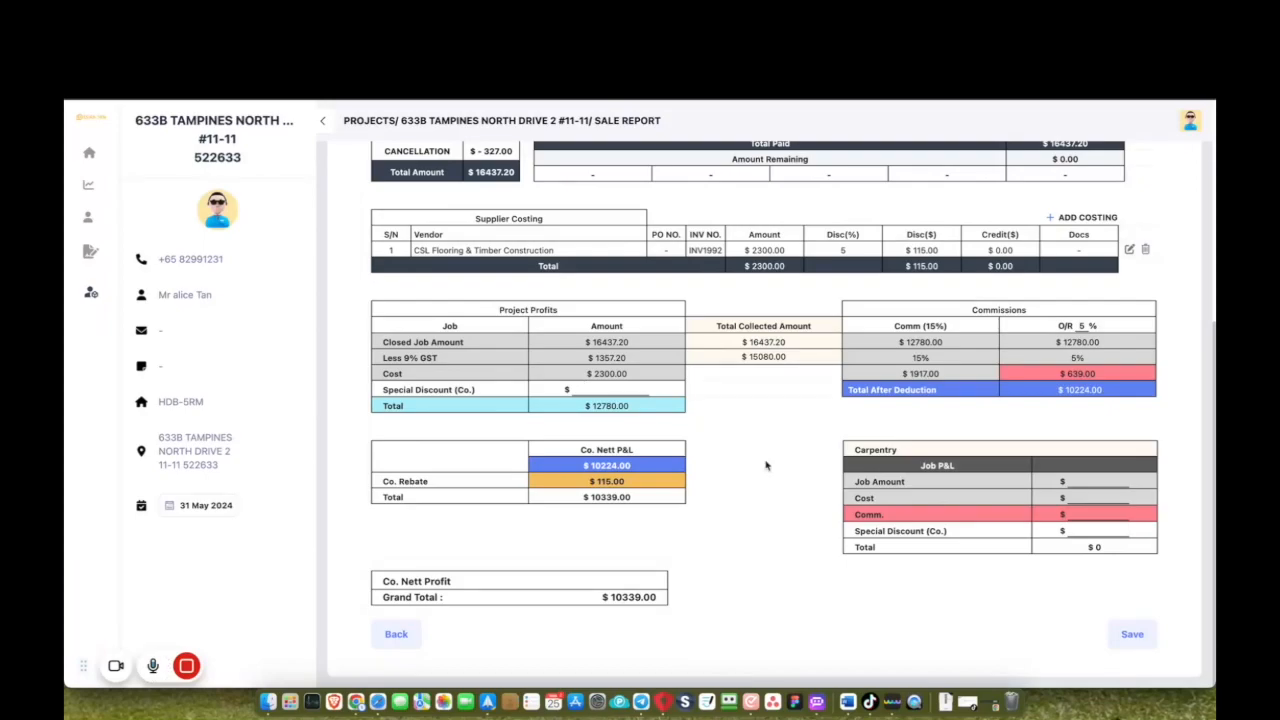
Save the updated sale report and sign back in with the sales demo account.
{"action": "left_click", "coordinate": [1127, 633]}
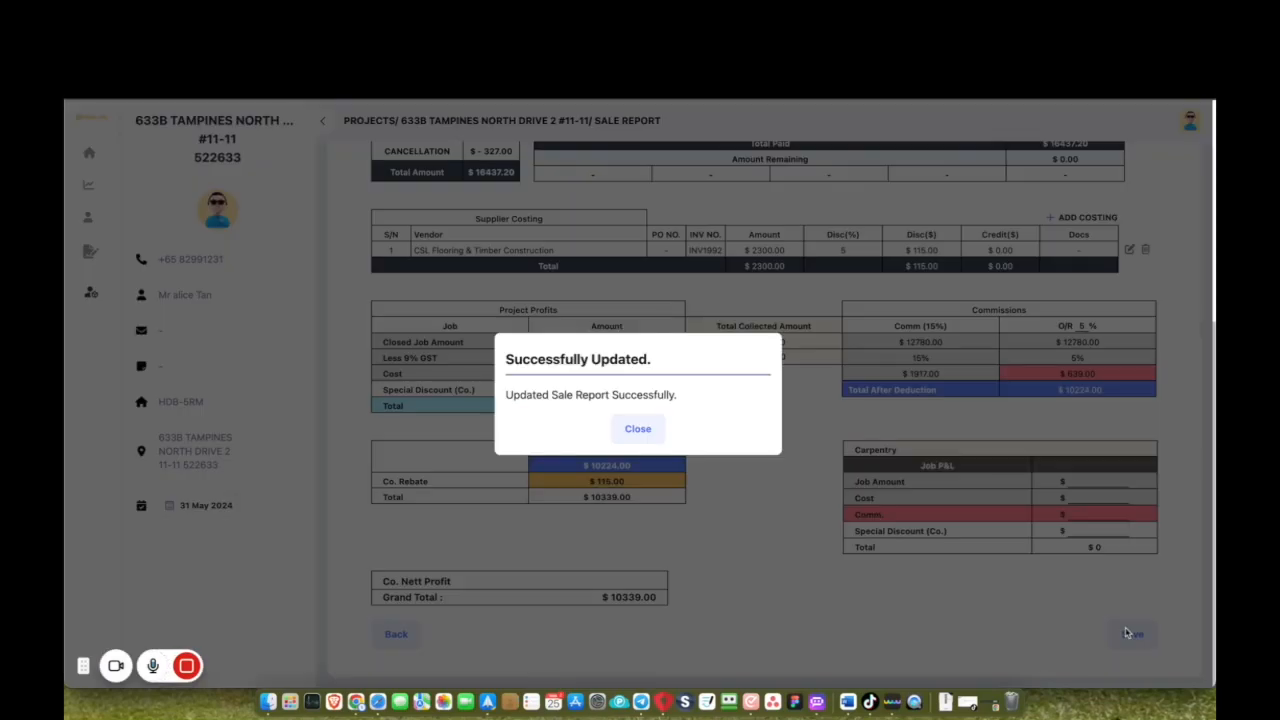
{"action": "left_click", "coordinate": [637, 428]}
{"action": "left_click", "coordinate": [1190, 122]}
{"action": "left_click", "coordinate": [1158, 177]}
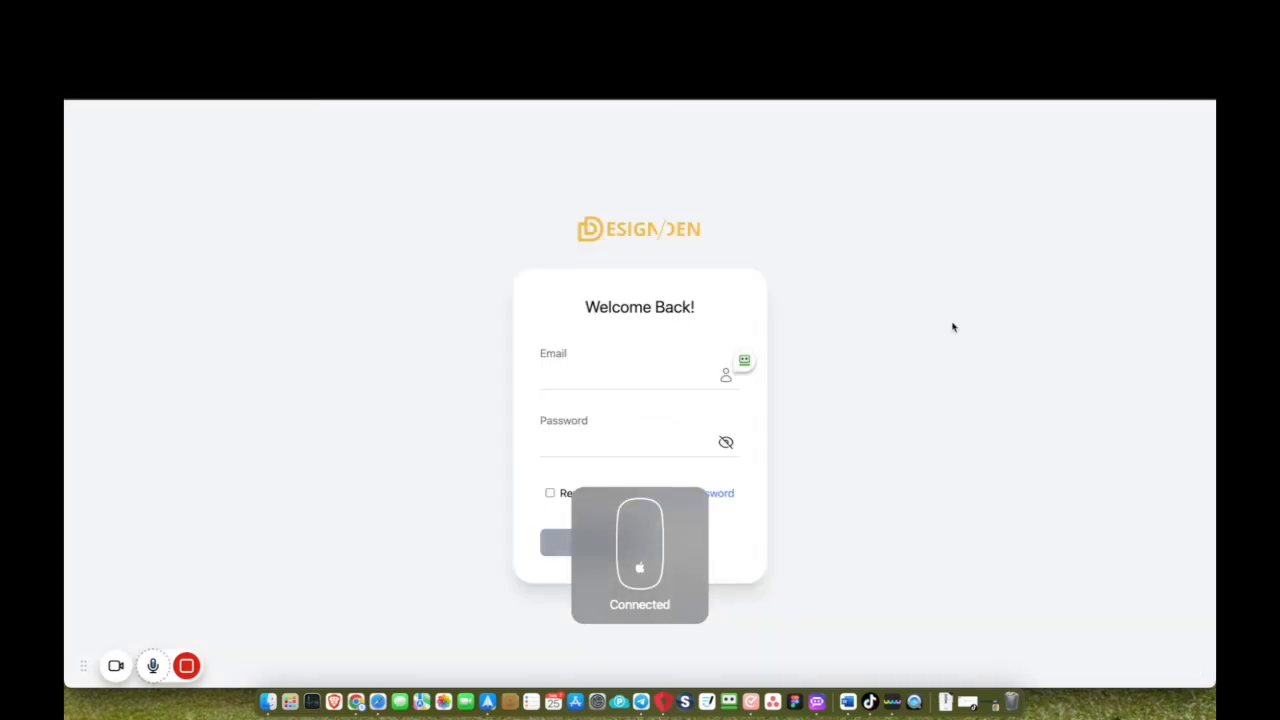
{"action": "left_click", "coordinate": [744, 360]}
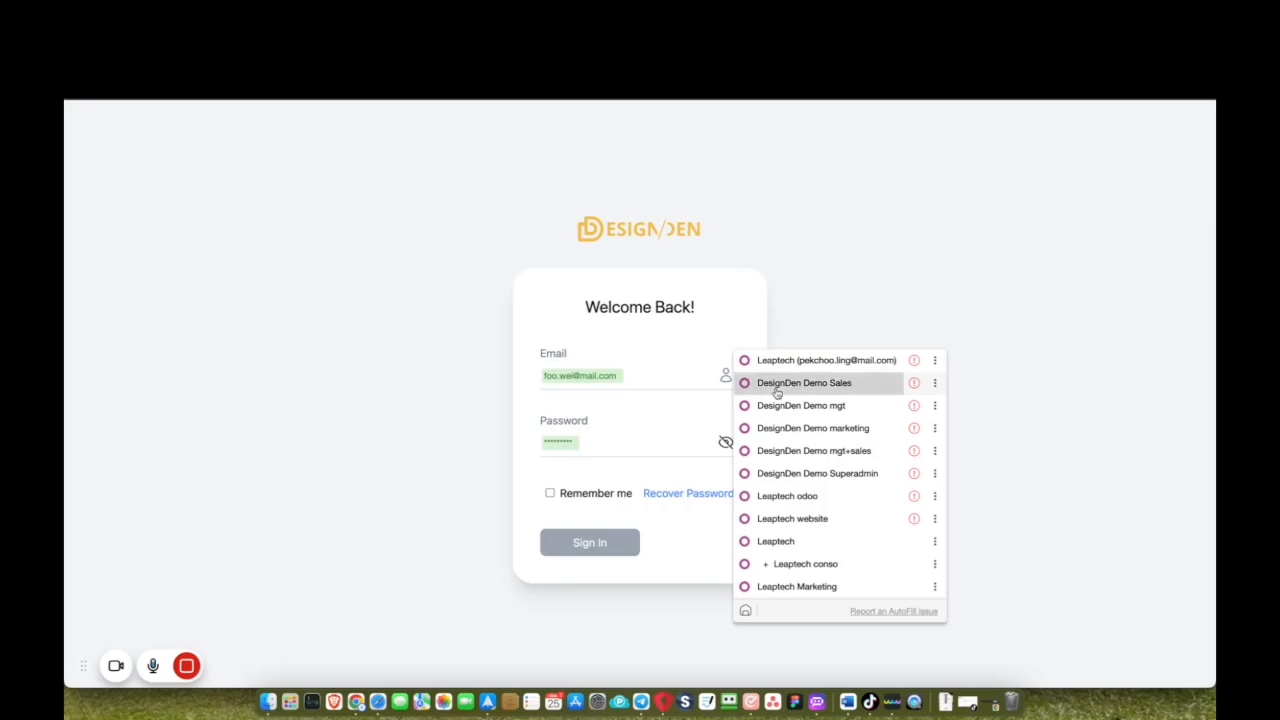
{"action": "left_click", "coordinate": [777, 393]}
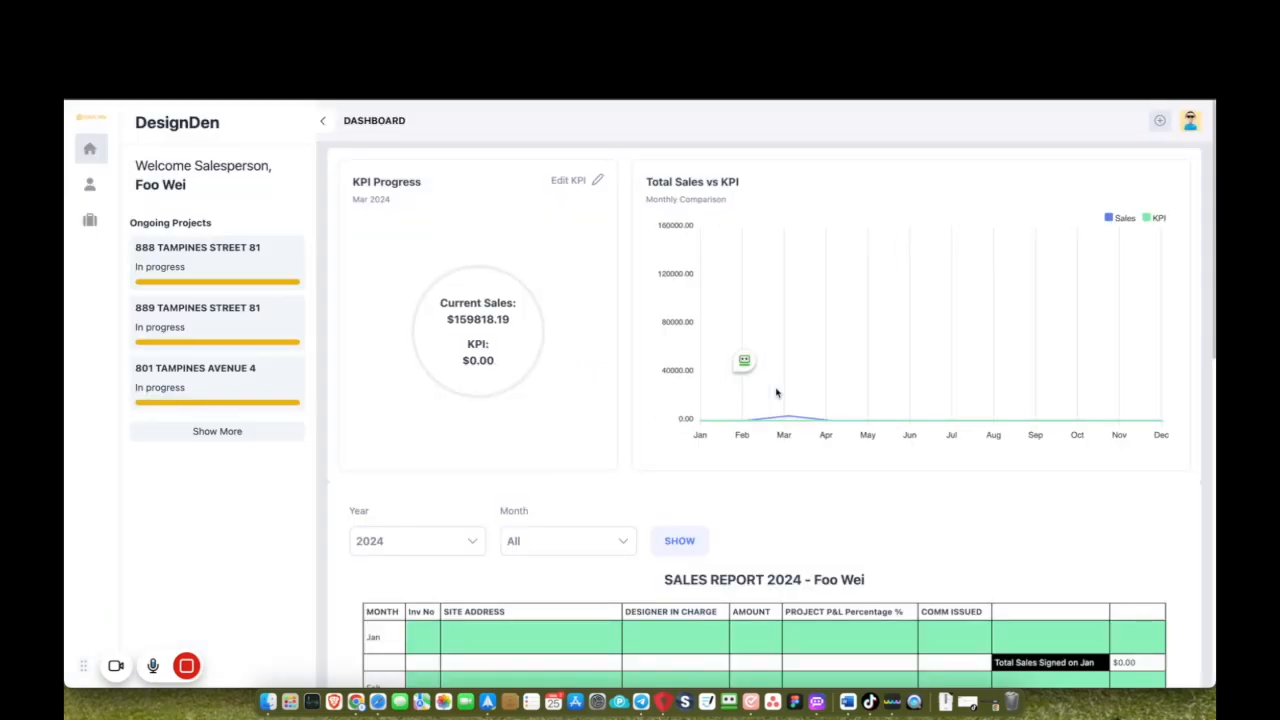
{"action": "left_click", "coordinate": [91, 220]}
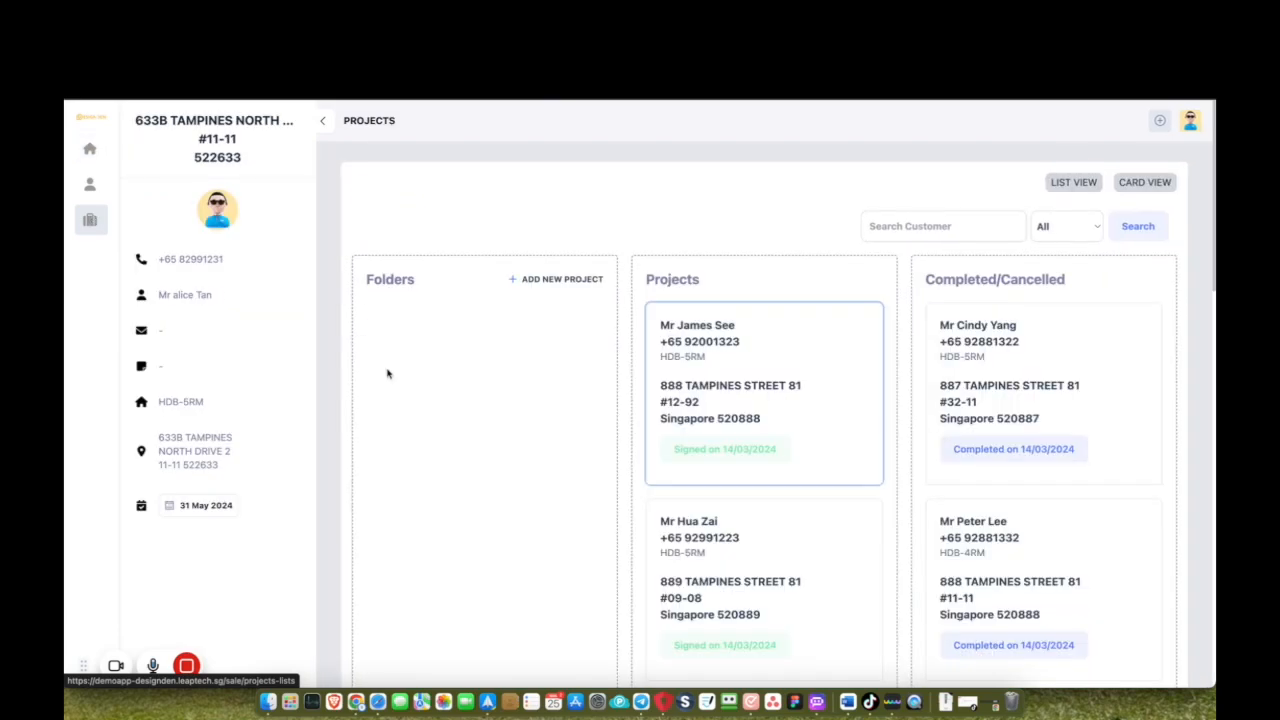
{"action": "scroll", "coordinate": [695, 447], "scroll_direction": "down", "scroll_amount": 6}
{"action": "scroll", "coordinate": [694, 443], "scroll_direction": "up", "scroll_amount": 1}
{"action": "left_click", "coordinate": [754, 248]}
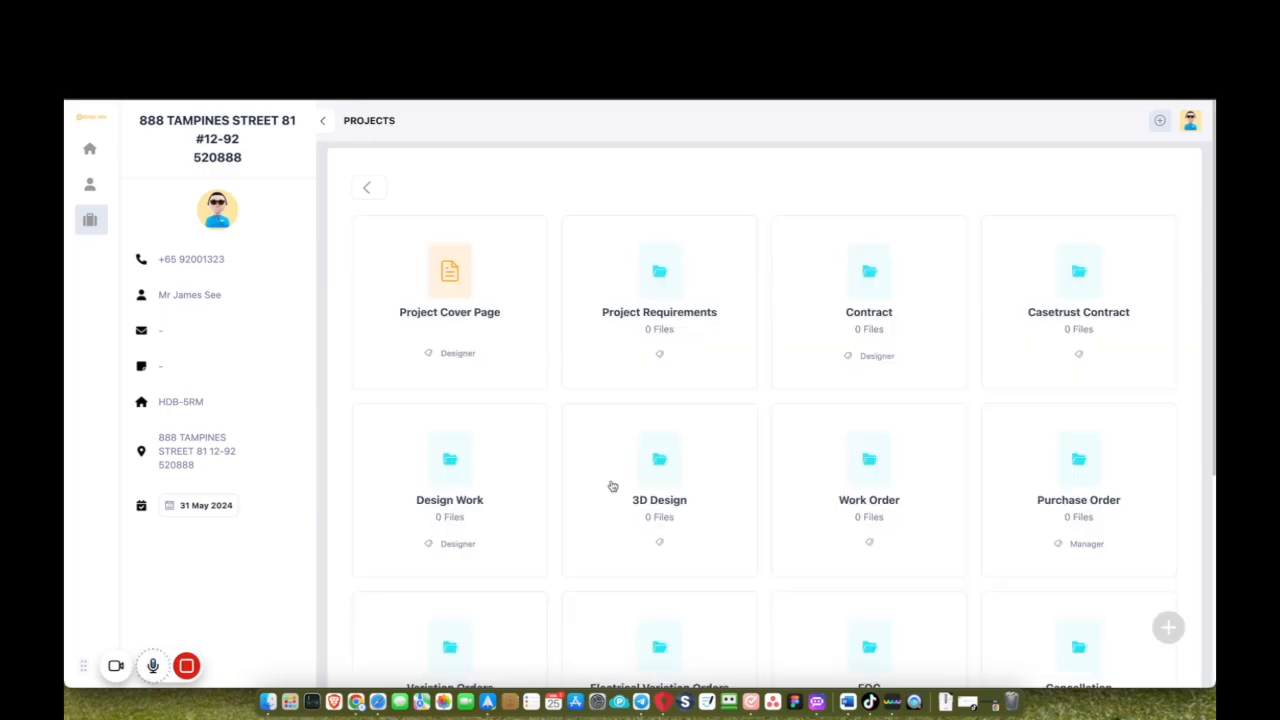
{"action": "scroll", "coordinate": [612, 486], "scroll_direction": "down", "scroll_amount": 3}
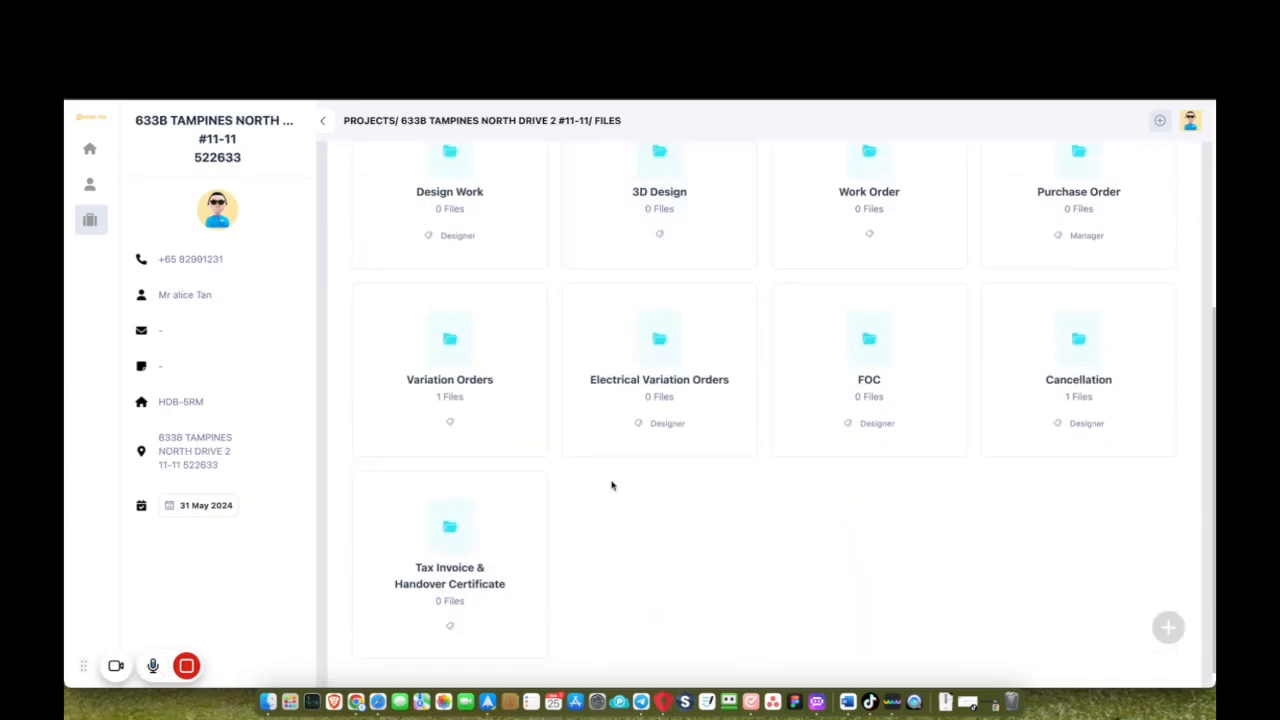
{"action": "left_click", "coordinate": [459, 566]}
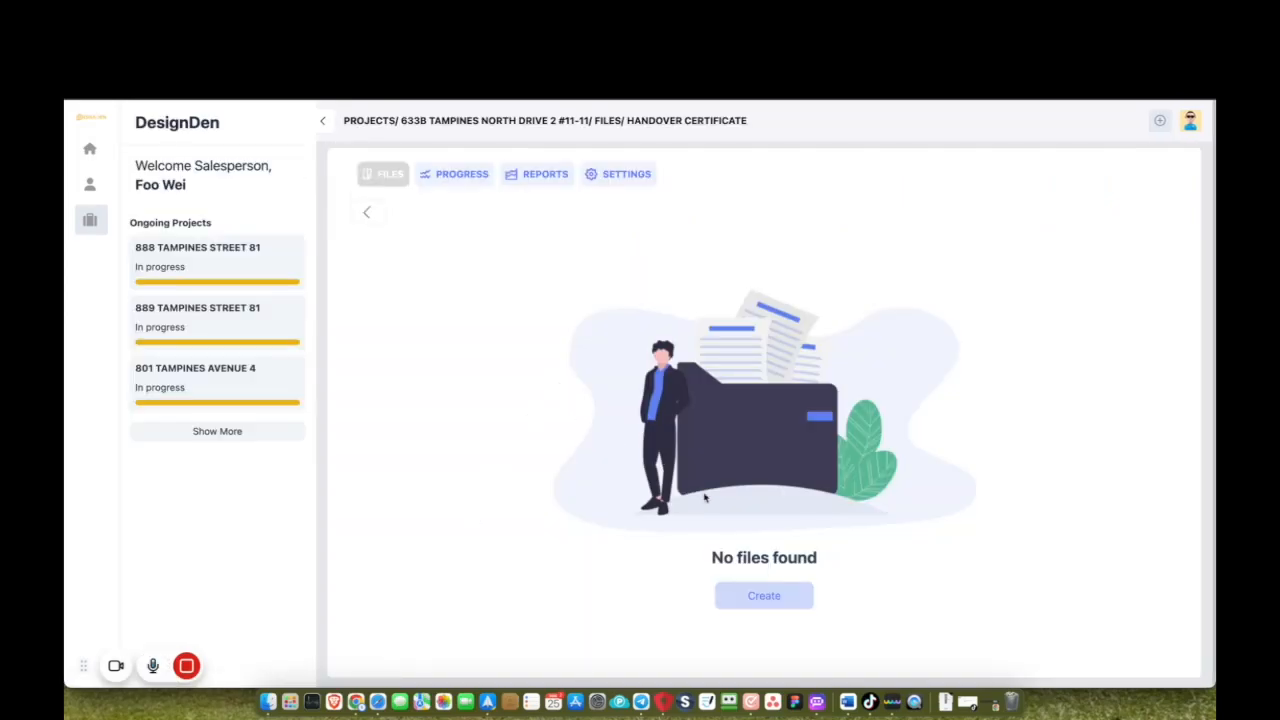
Create a new tax invoice with the sales rep's signature and save it.
{"action": "left_click", "coordinate": [740, 600]}
{"action": "scroll", "coordinate": [660, 508], "scroll_direction": "down", "scroll_amount": 2}
{"action": "scroll", "coordinate": [657, 512], "scroll_direction": "down", "scroll_amount": 1}
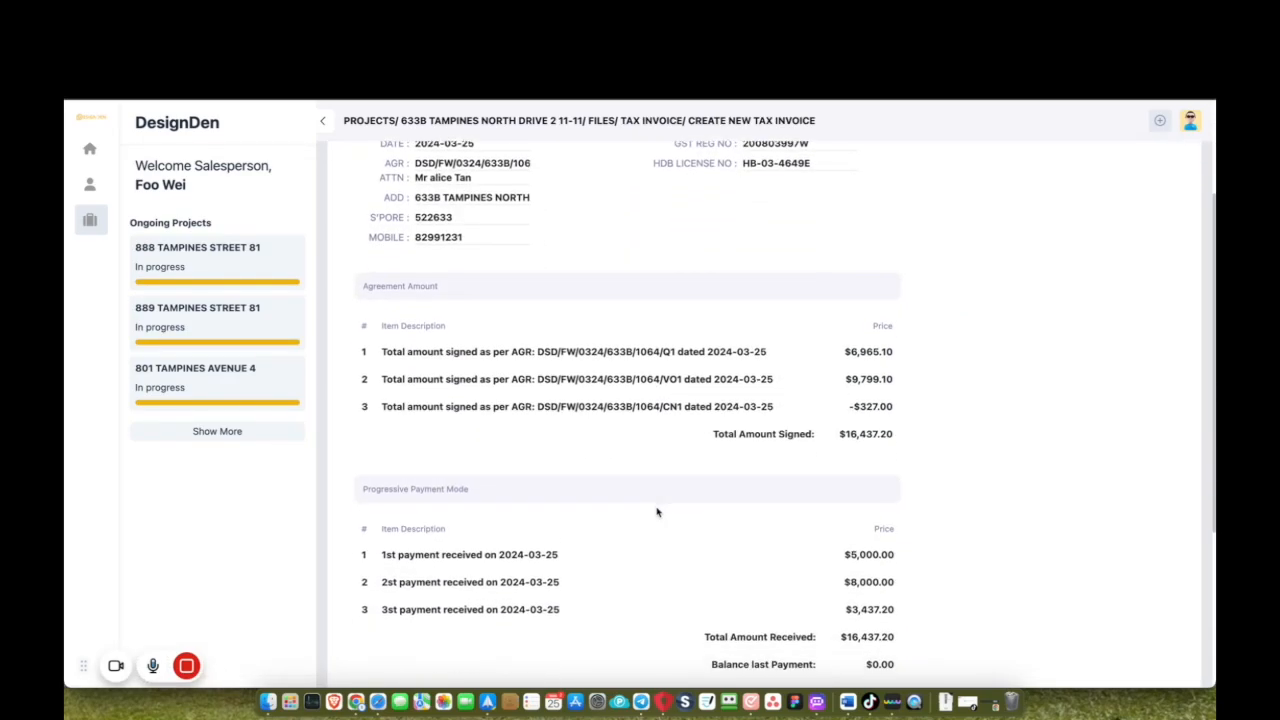
{"action": "scroll", "coordinate": [620, 544], "scroll_direction": "down", "scroll_amount": 2}
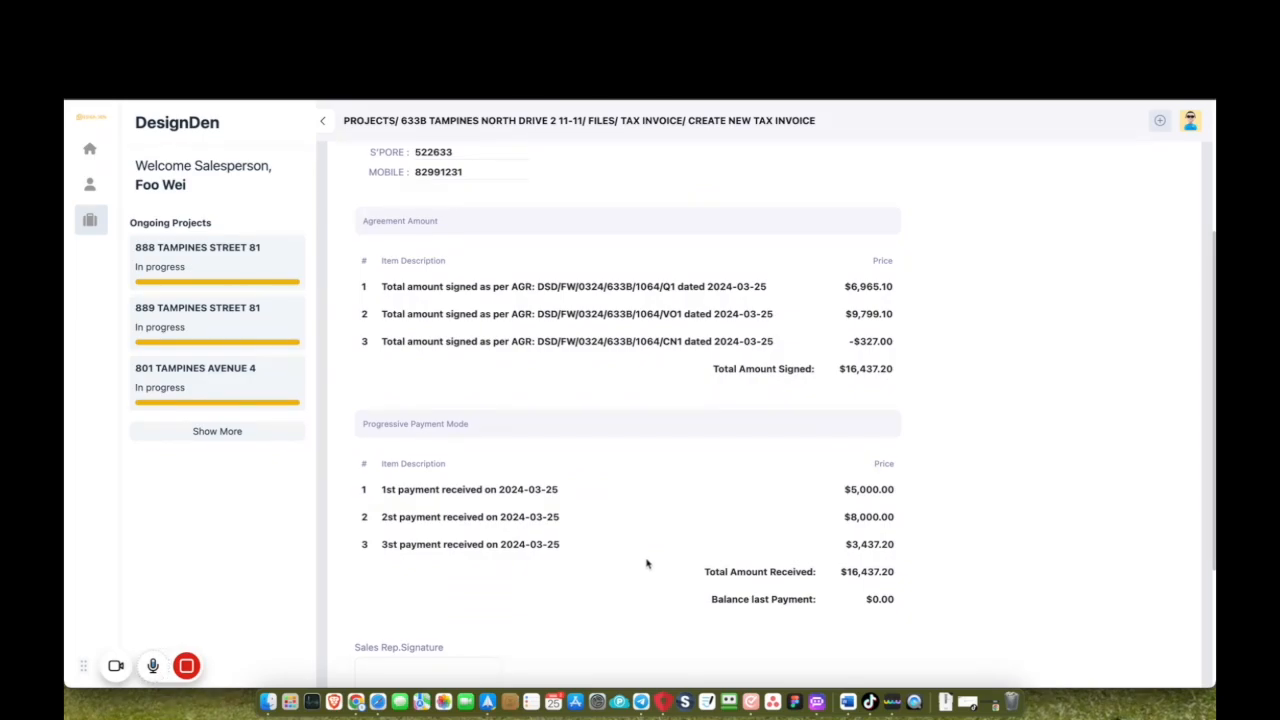
{"action": "scroll", "coordinate": [646, 564], "scroll_direction": "down", "scroll_amount": 2}
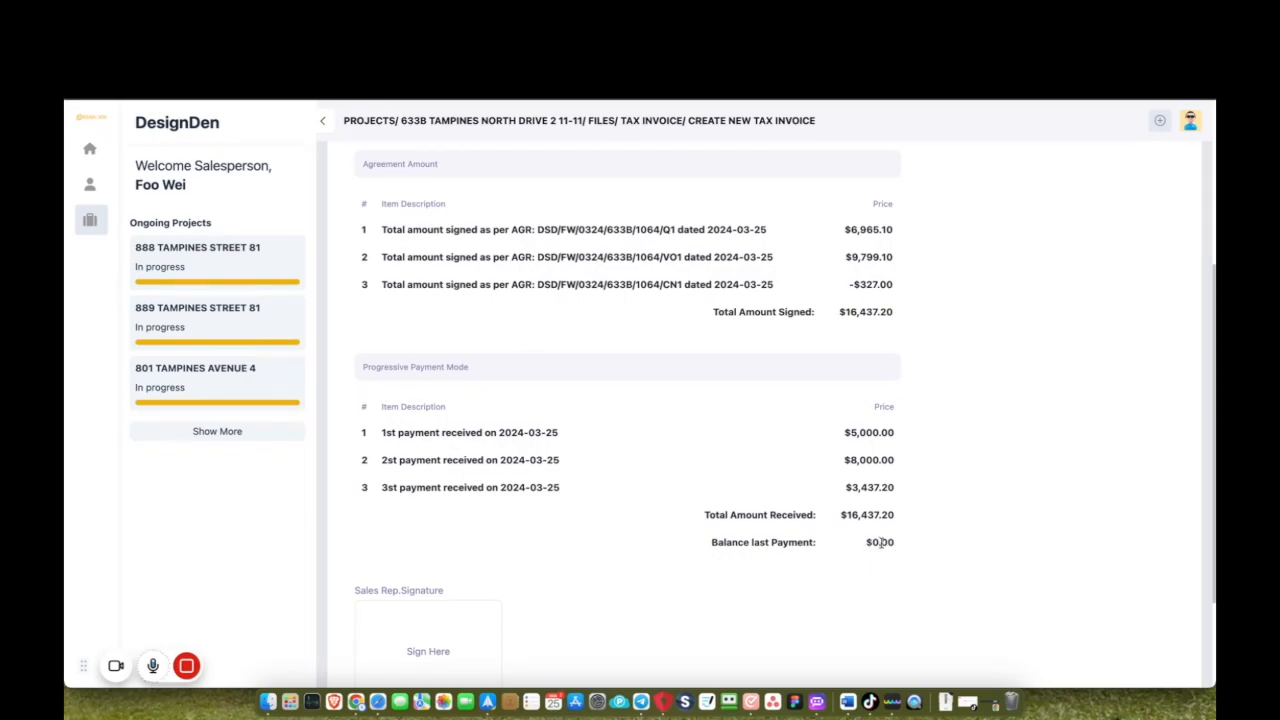
{"action": "scroll", "coordinate": [646, 579], "scroll_direction": "down", "scroll_amount": 3}
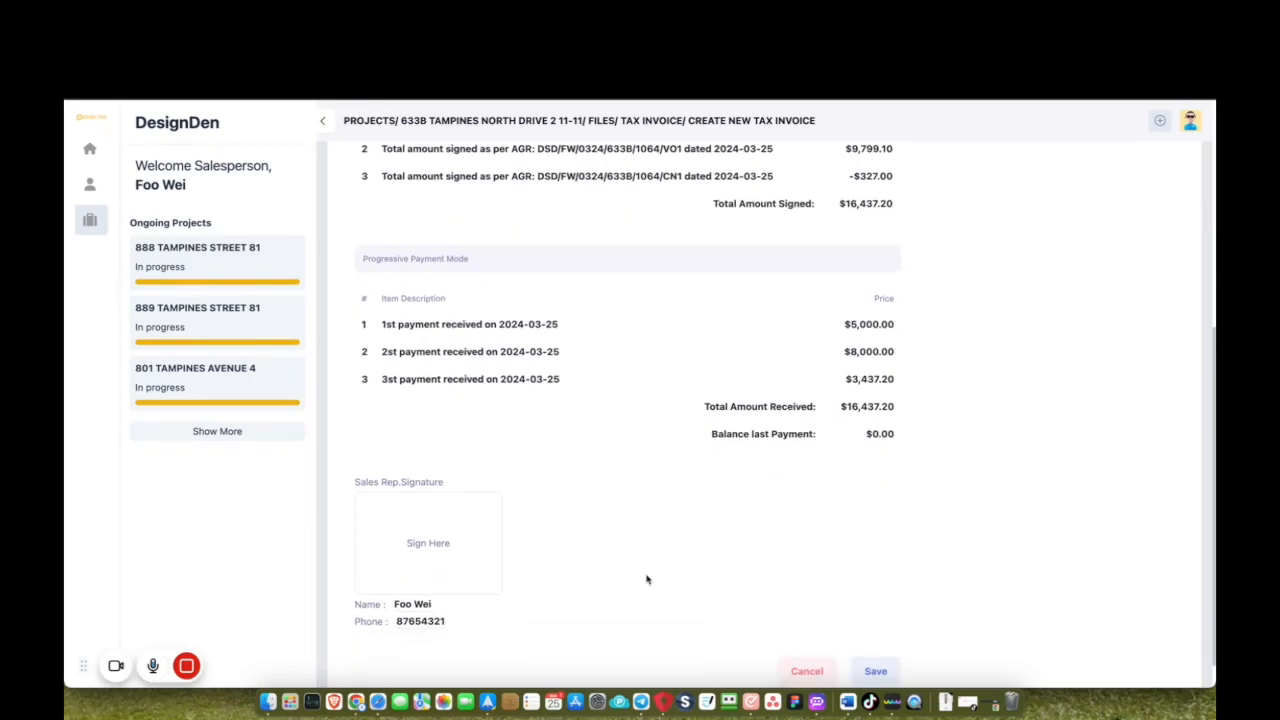
{"action": "left_click", "coordinate": [419, 548]}
{"action": "mouse_move", "coordinate": [578, 438]}
{"action": "left_mouse_down"}
{"action": "mouse_move", "coordinate": [538, 470]}
{"action": "mouse_move", "coordinate": [658, 421]}
{"action": "left_mouse_up"}
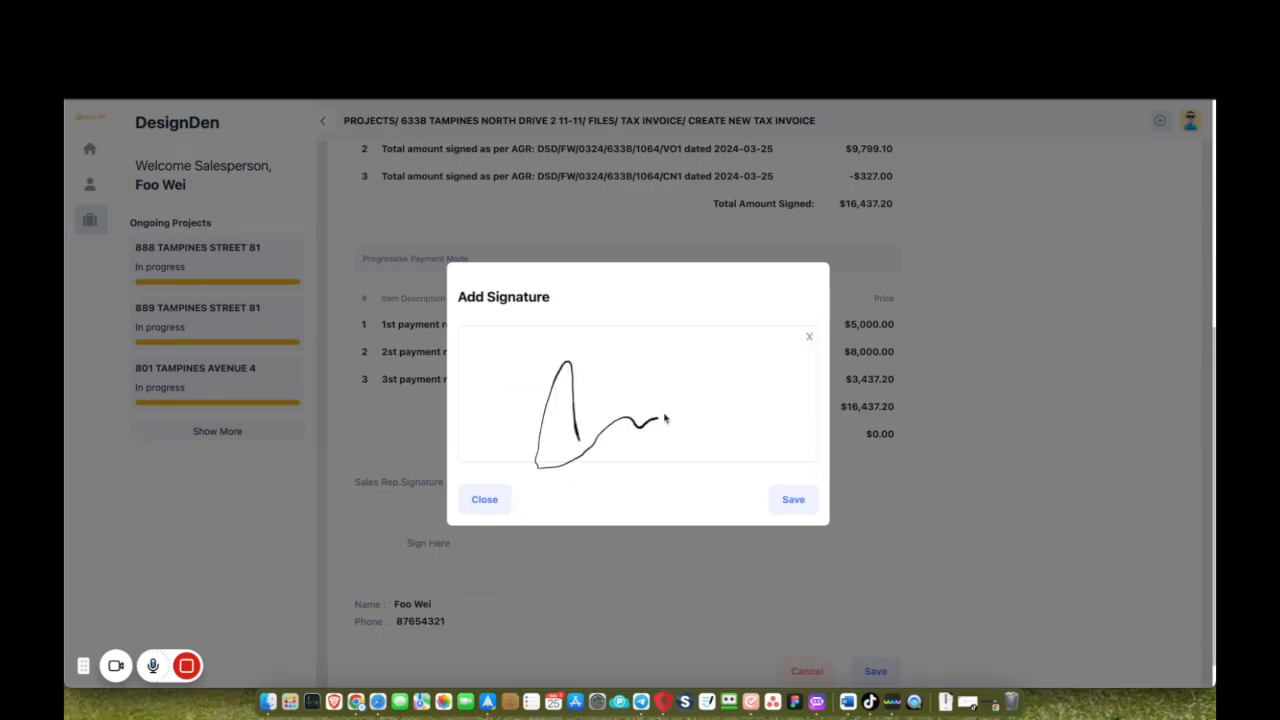
{"action": "left_click", "coordinate": [795, 500]}
{"action": "left_click", "coordinate": [874, 671]}
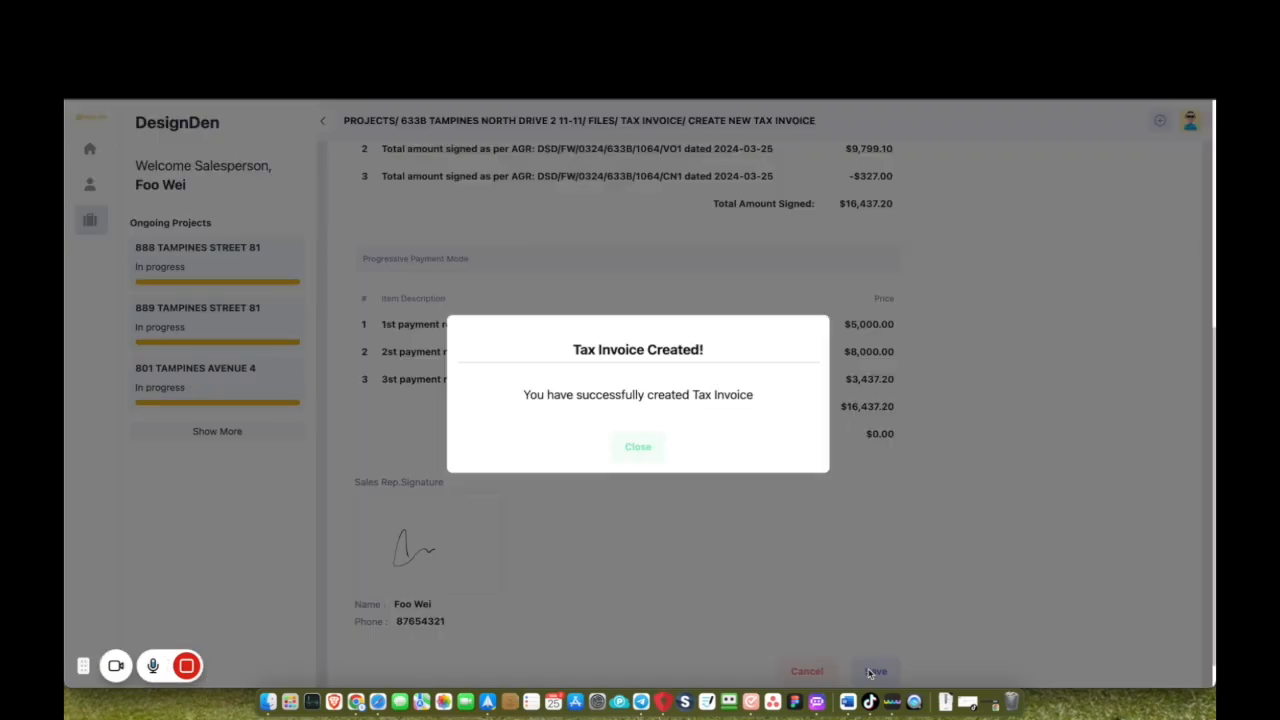
Open the saved tax invoice, see it pending approval, then sign out.
{"action": "left_click", "coordinate": [636, 446]}
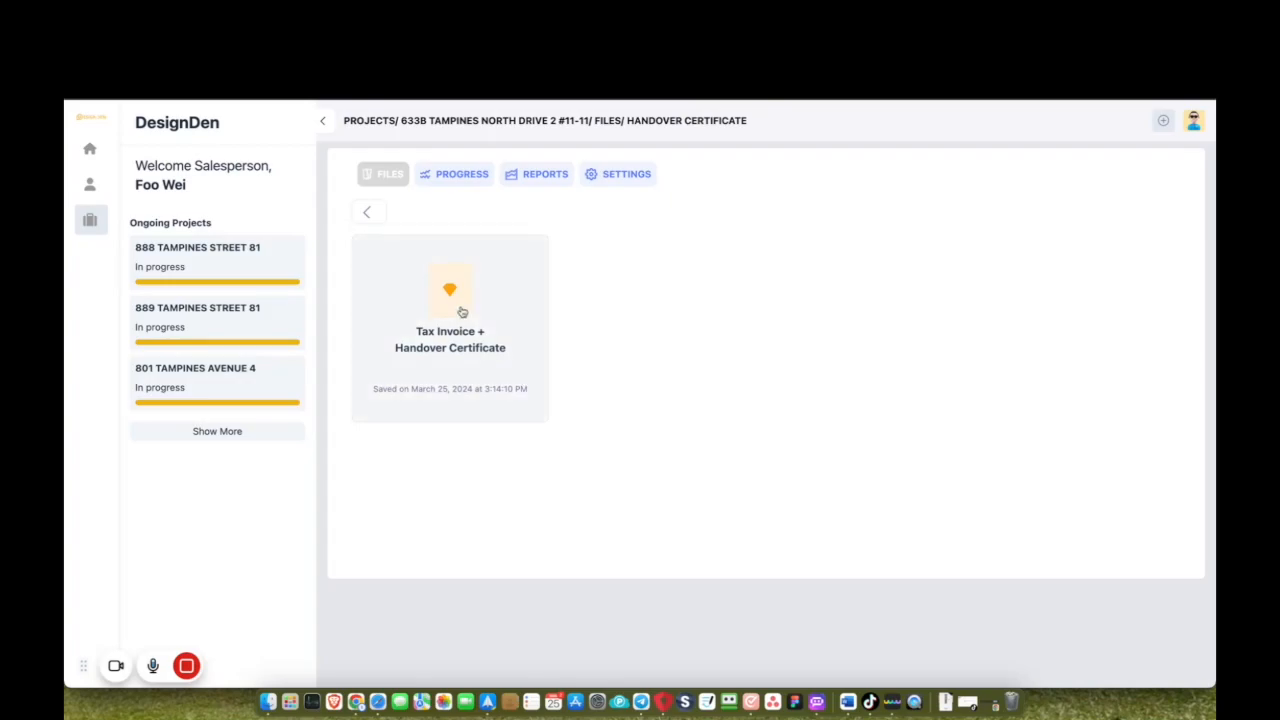
{"action": "left_click", "coordinate": [461, 311]}
{"action": "scroll", "coordinate": [580, 474], "scroll_direction": "down", "scroll_amount": 5}
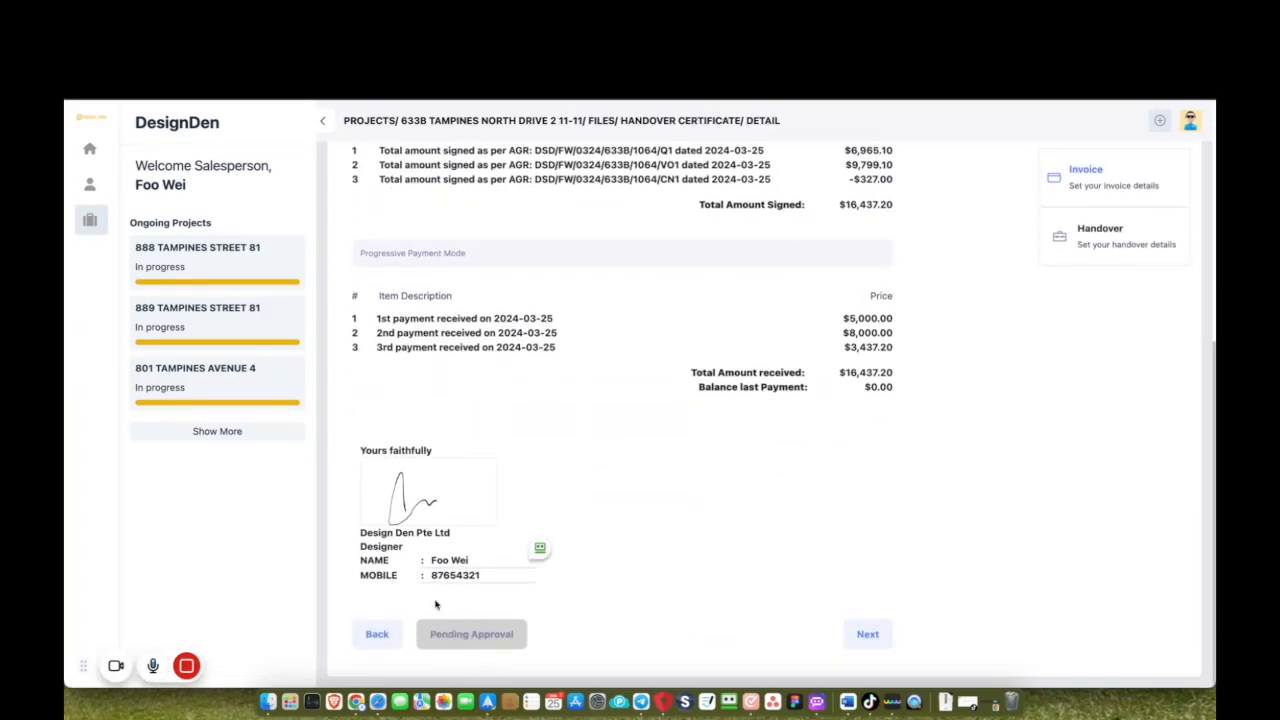
{"action": "left_click", "coordinate": [480, 631]}
{"action": "left_click", "coordinate": [1192, 122]}
{"action": "left_click", "coordinate": [1163, 203]}
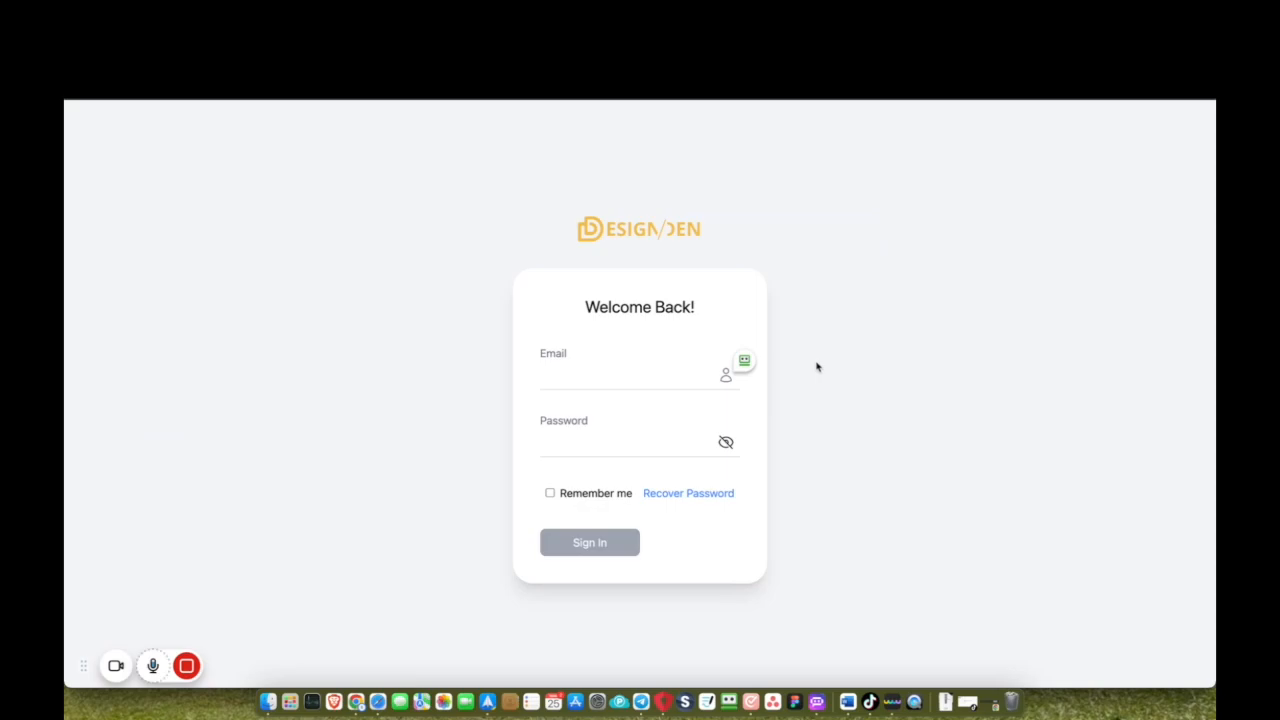
Sign in to DesignDen with the saved manager account.
{"action": "left_click", "coordinate": [744, 362]}
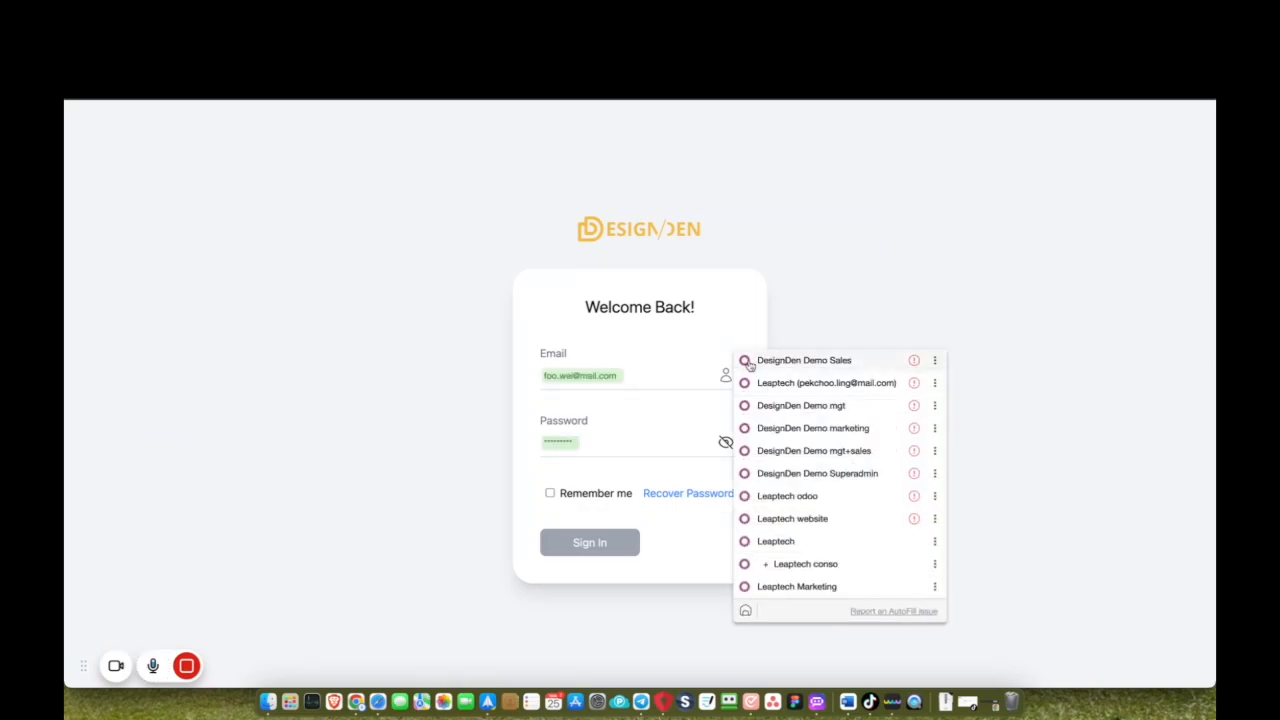
{"action": "left_click", "coordinate": [772, 407]}
{"action": "key", "text": "Return"}
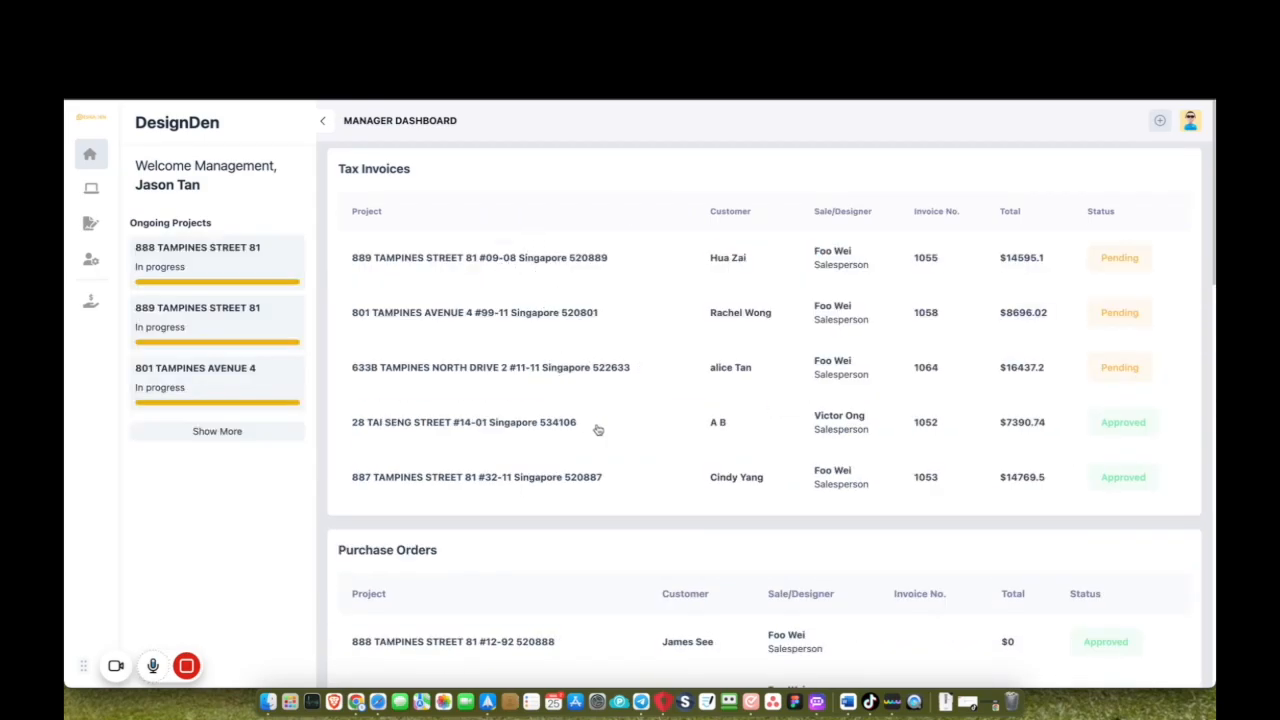
{"action": "left_click", "coordinate": [633, 377]}
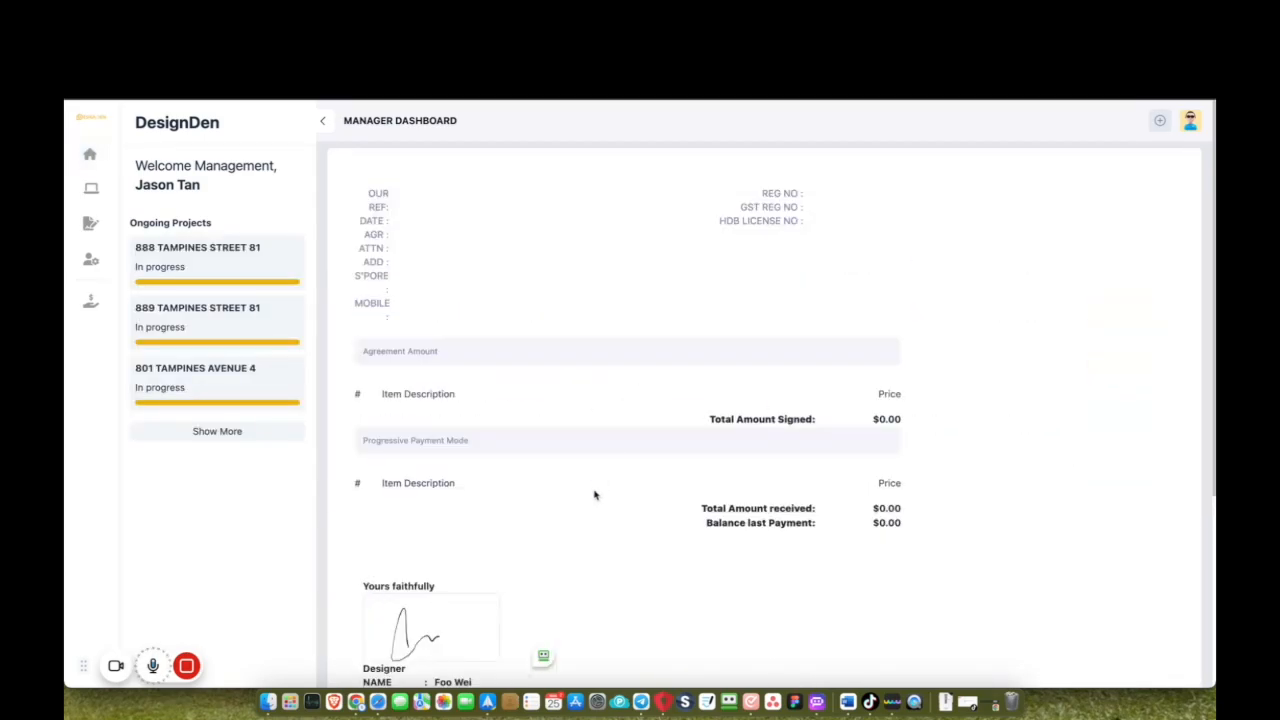
{"action": "scroll", "coordinate": [594, 495], "scroll_direction": "down", "scroll_amount": 3}
{"action": "scroll", "coordinate": [594, 495], "scroll_direction": "down", "scroll_amount": 2}
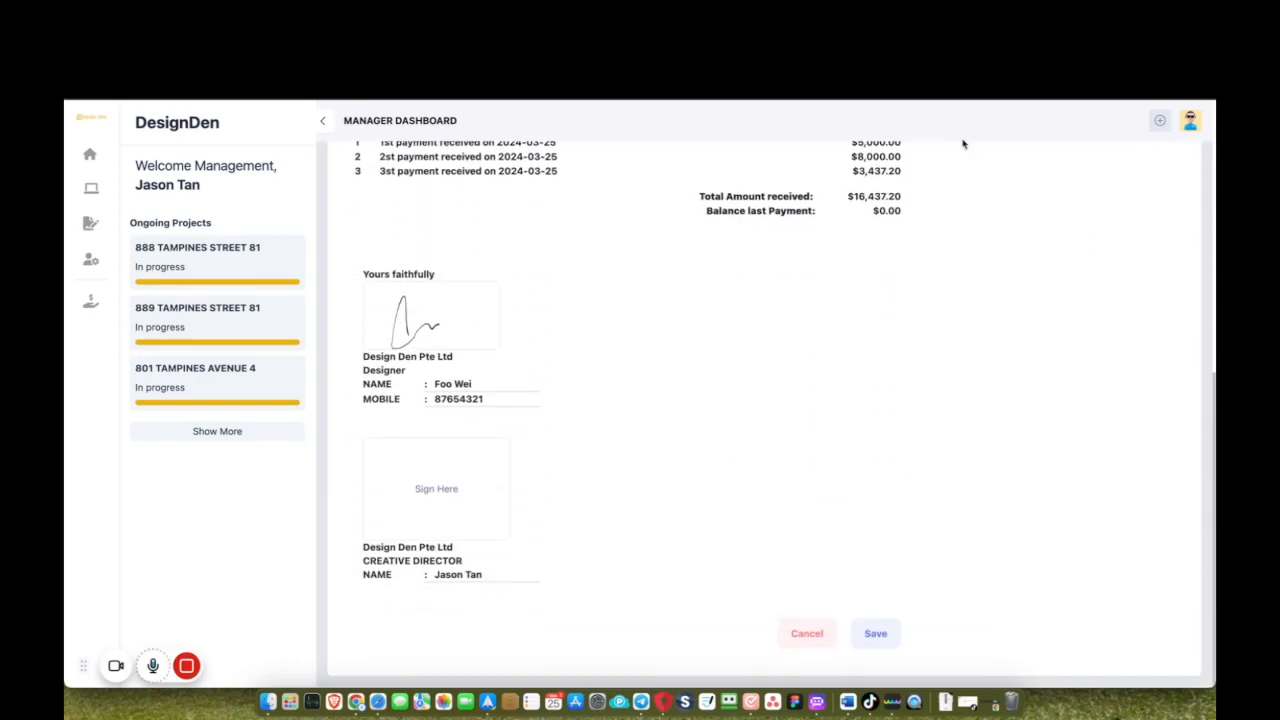
{"action": "left_click", "coordinate": [428, 505]}
{"action": "left_click_drag", "start_coordinate": [589, 417], "coordinate": [672, 389]}
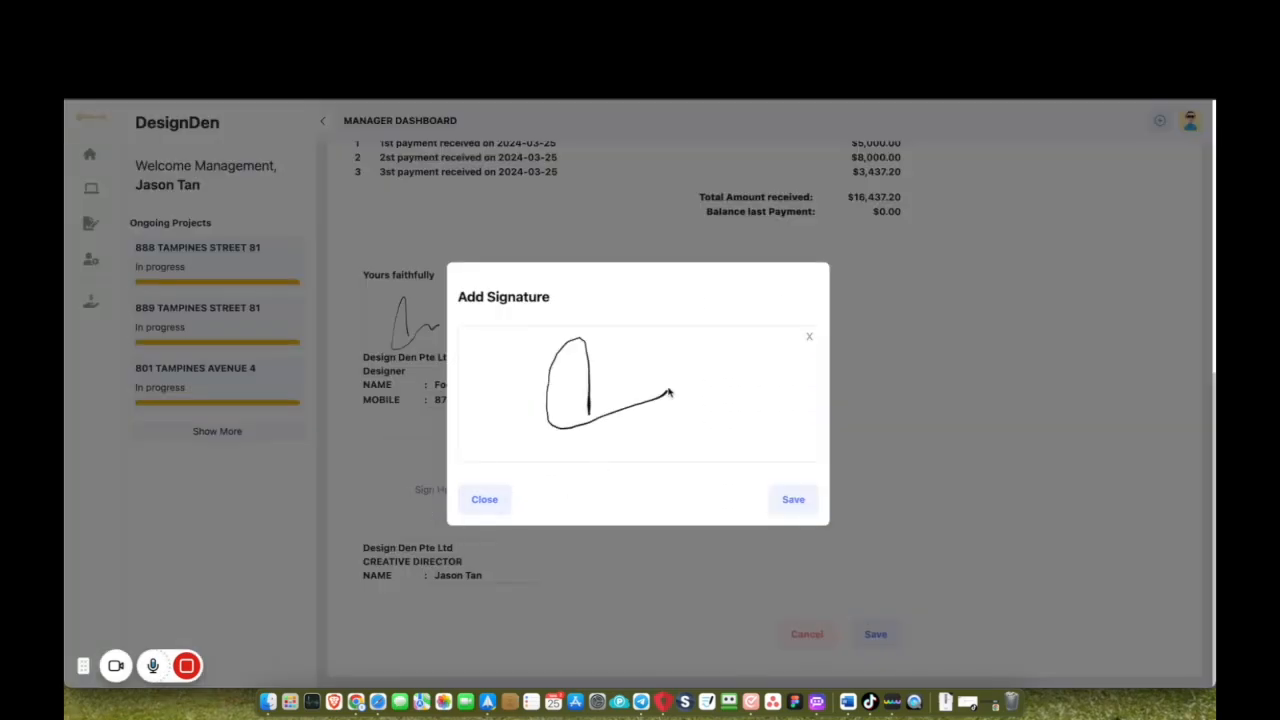
{"action": "left_click", "coordinate": [793, 499]}
{"action": "left_click", "coordinate": [875, 634]}
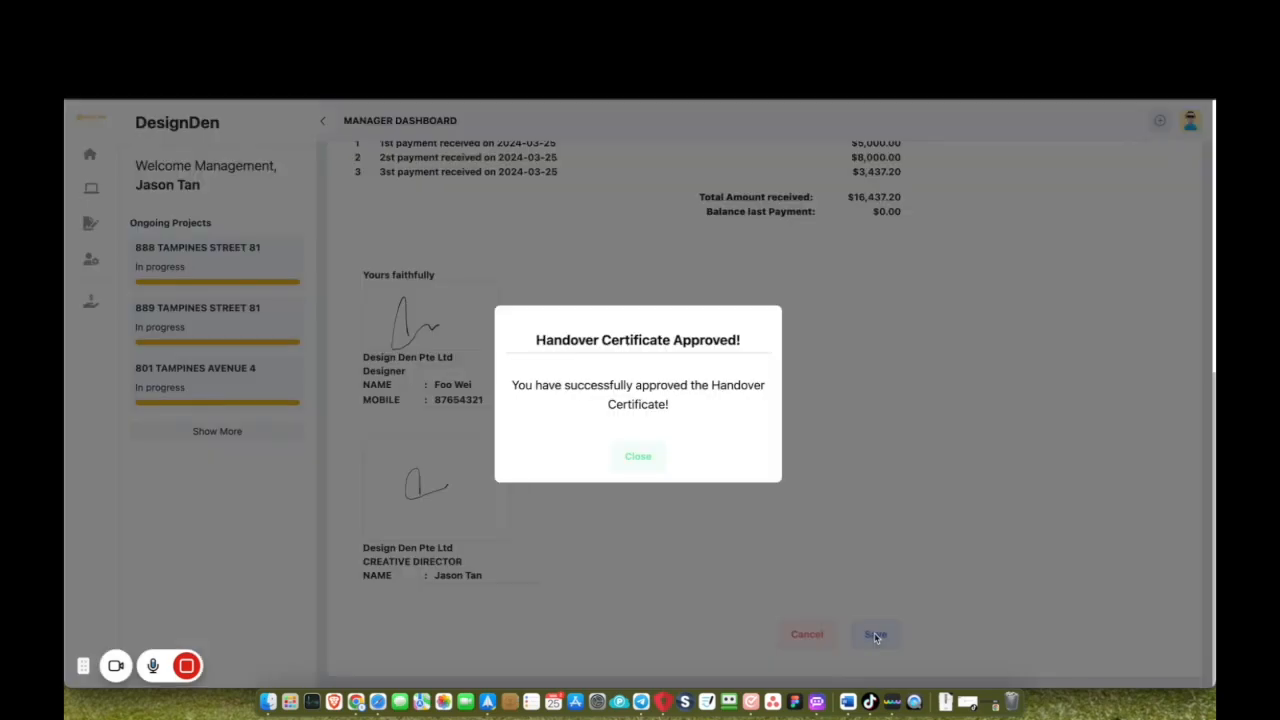
{"action": "left_click", "coordinate": [641, 456]}
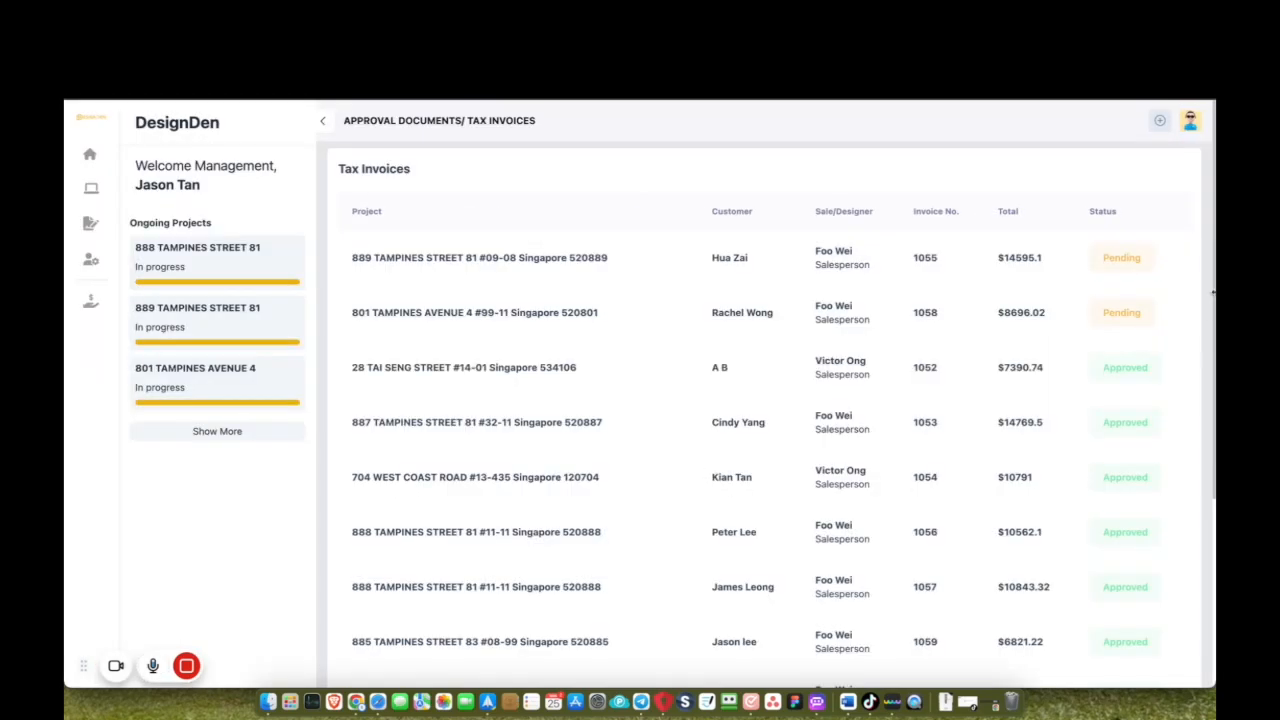
{"action": "left_click", "coordinate": [1190, 125]}
Sign out of the manager account and sign back in as the salesperson.
{"action": "left_click", "coordinate": [1151, 176]}
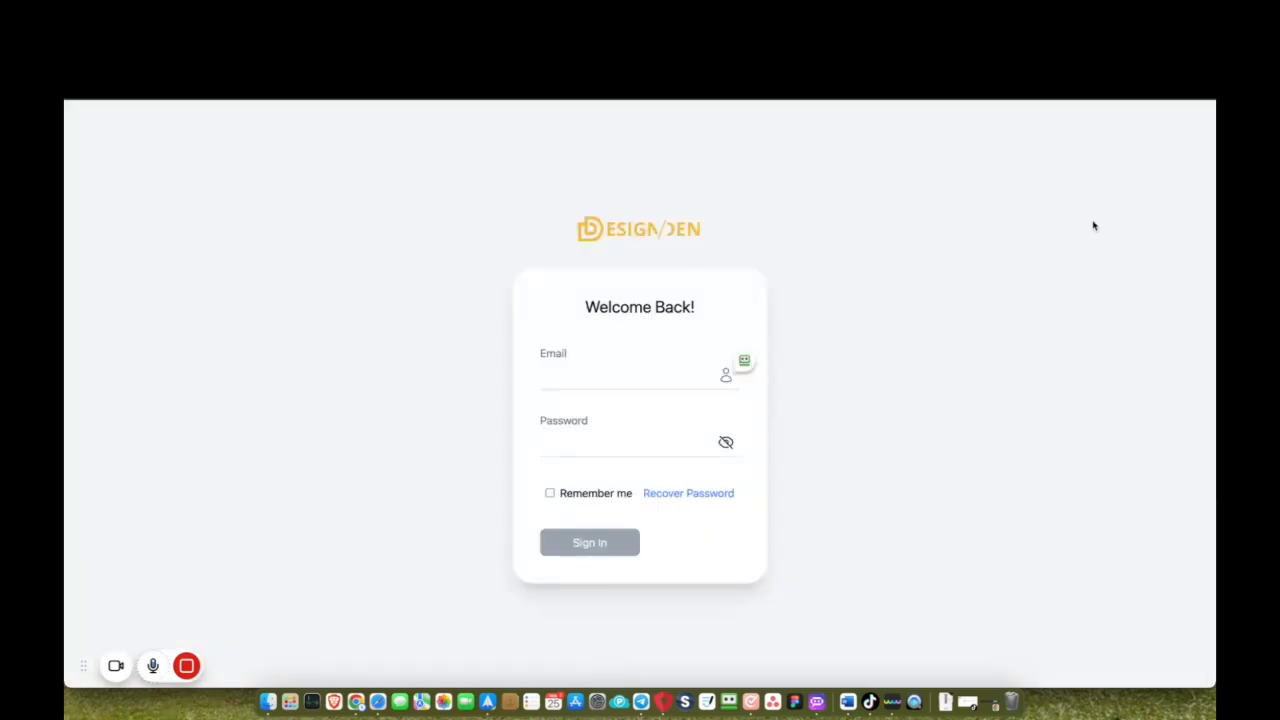
{"action": "left_click", "coordinate": [746, 359]}
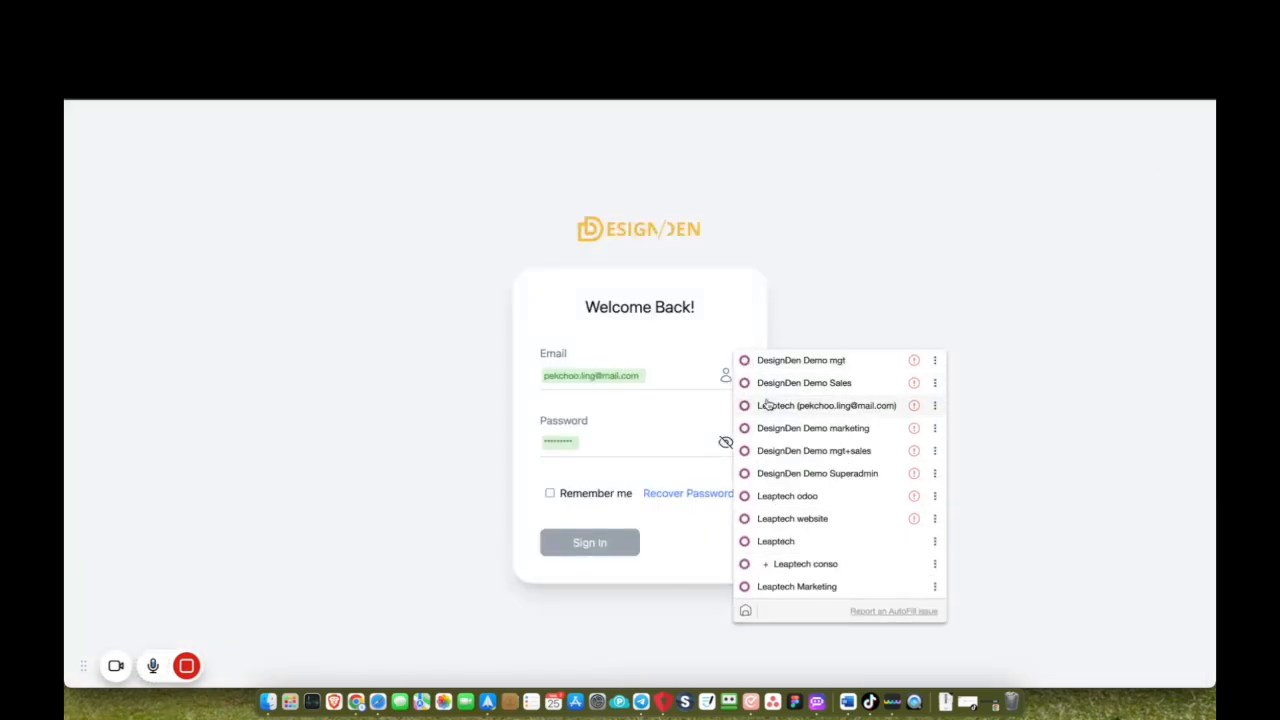
{"action": "left_click", "coordinate": [775, 382]}
{"action": "key", "text": "Return"}
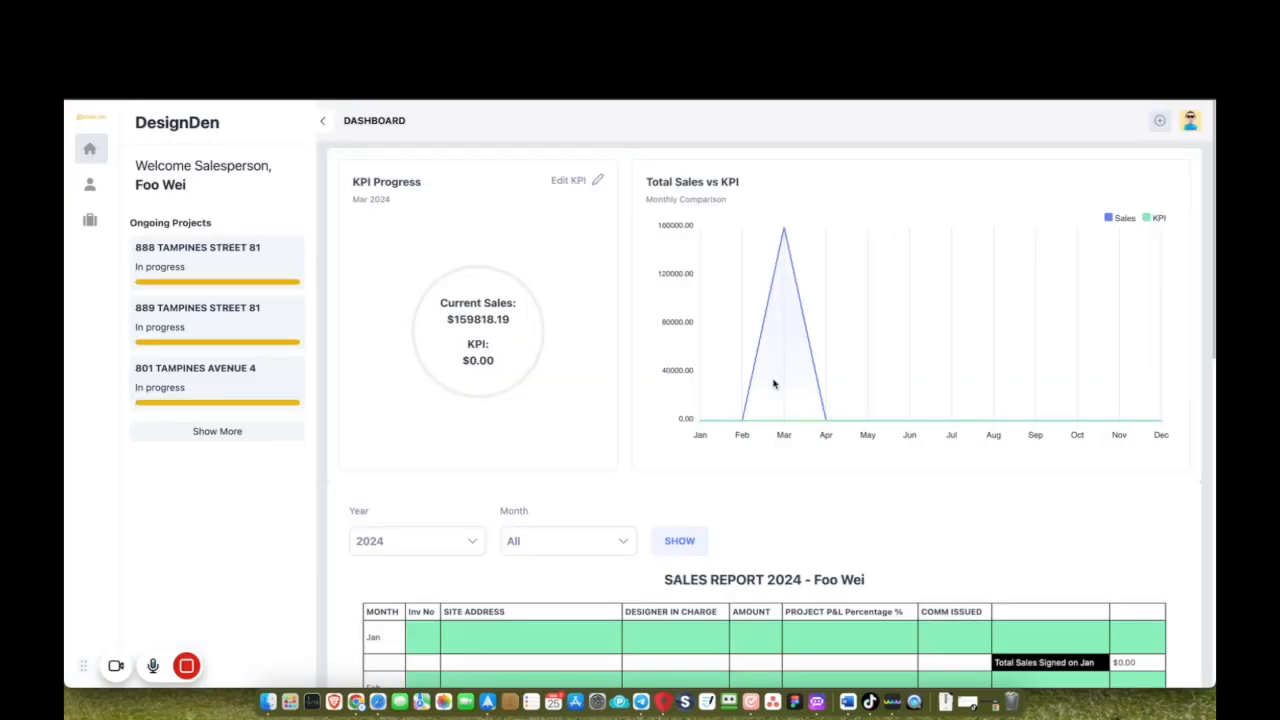
Open the 633B project's Tax Invoice & Handover Certificate file and advance to the Hand Over Certificate.
{"action": "scroll", "coordinate": [609, 443], "scroll_direction": "down", "scroll_amount": 1}
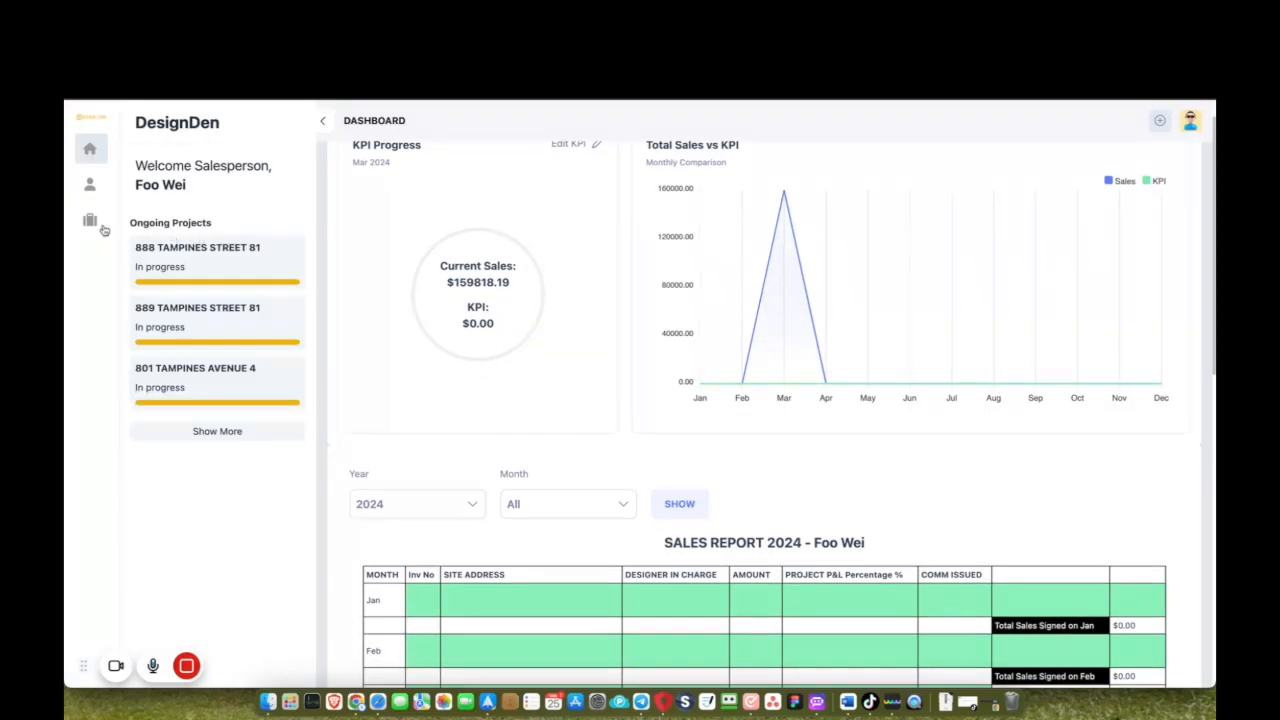
{"action": "left_click", "coordinate": [90, 219]}
{"action": "left_click", "coordinate": [756, 473]}
{"action": "scroll", "coordinate": [751, 478], "scroll_direction": "down", "scroll_amount": 5}
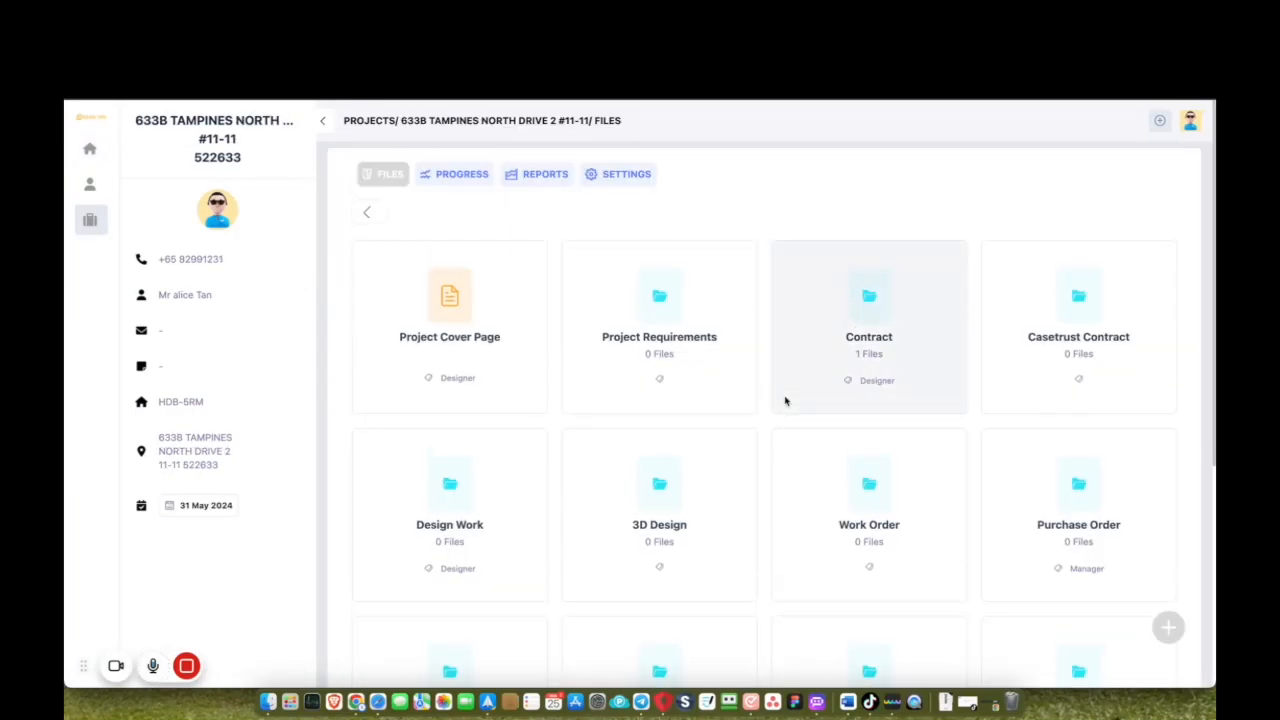
{"action": "scroll", "coordinate": [716, 532], "scroll_direction": "down", "scroll_amount": 5}
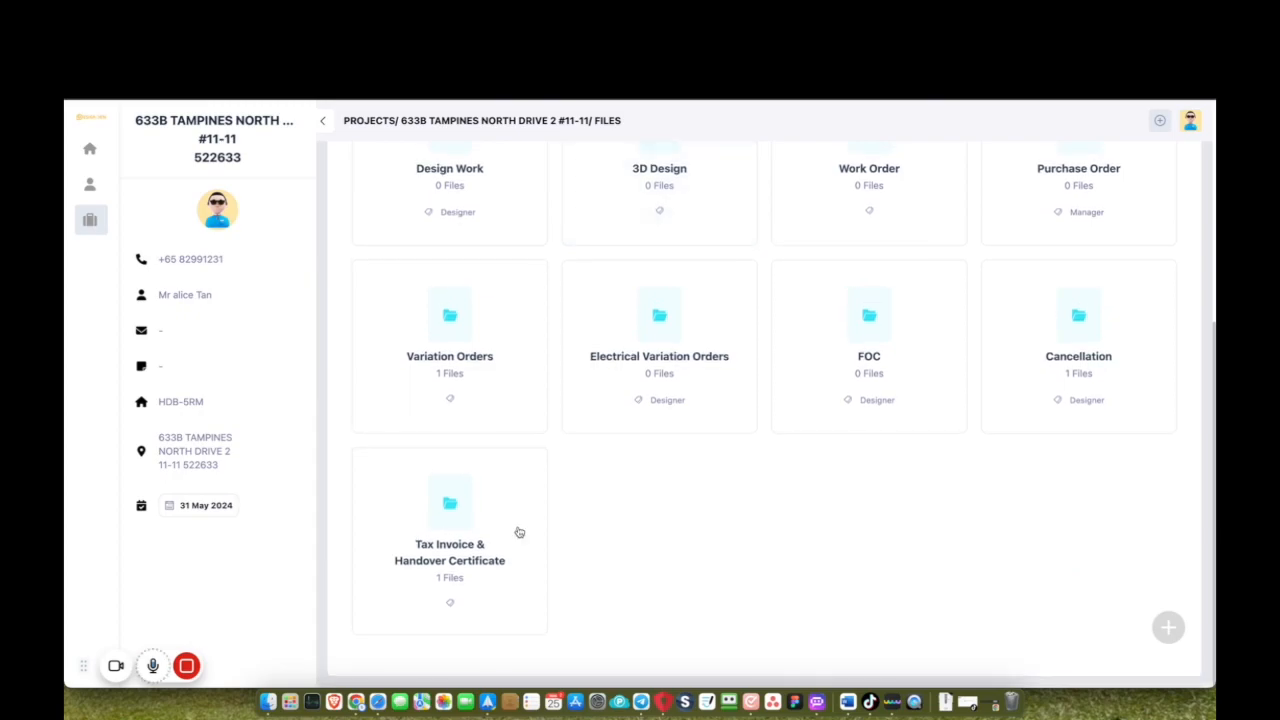
{"action": "left_click", "coordinate": [449, 496]}
{"action": "left_click", "coordinate": [446, 331]}
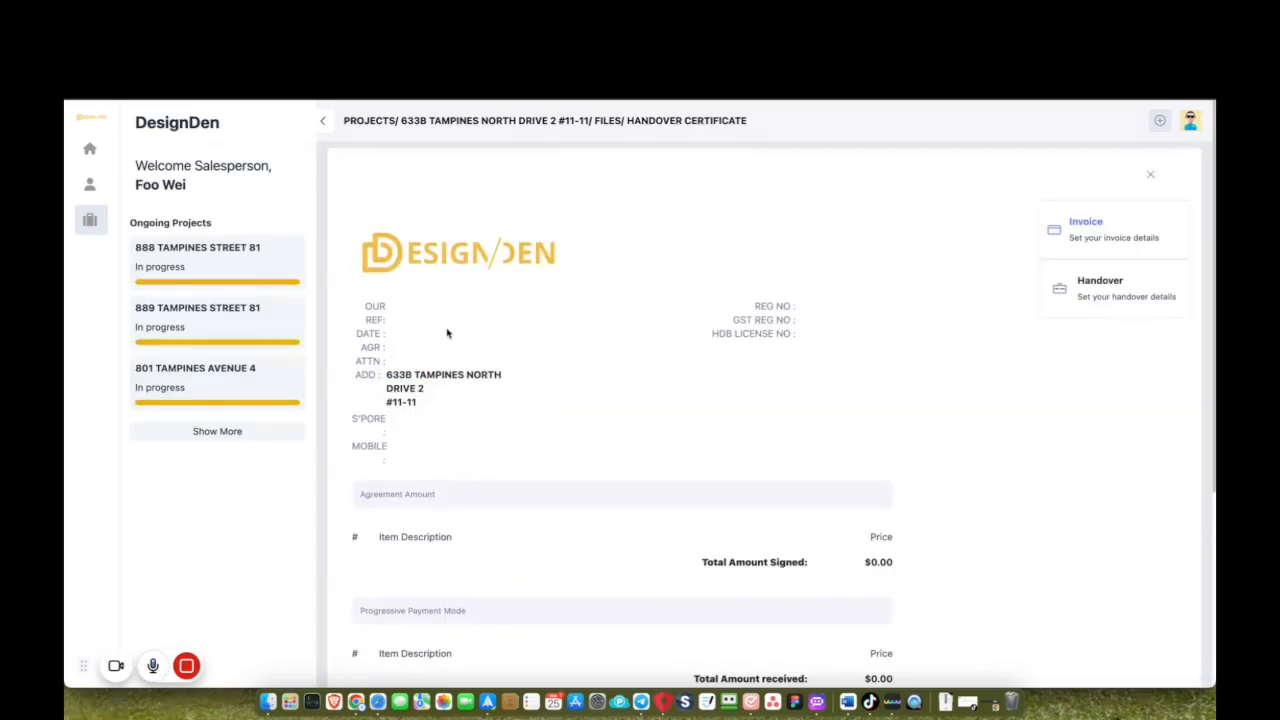
{"action": "scroll", "coordinate": [591, 476], "scroll_direction": "down", "scroll_amount": 10}
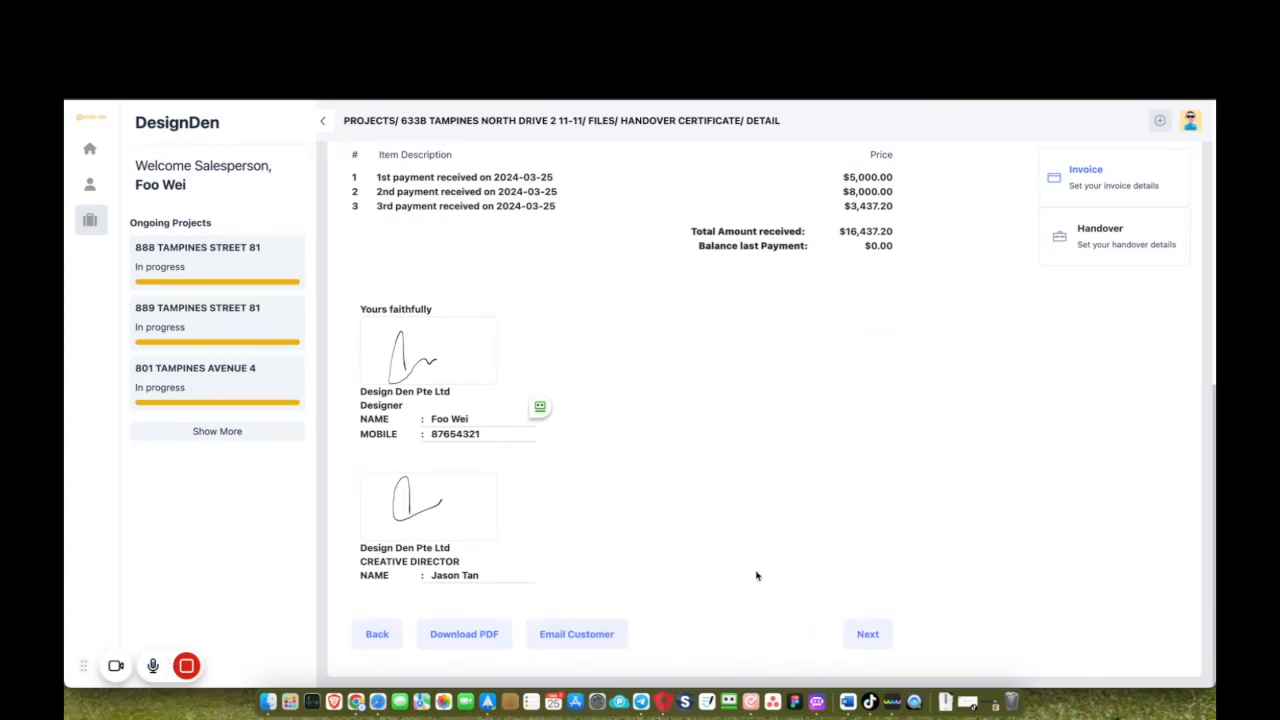
{"action": "scroll", "coordinate": [757, 576], "scroll_direction": "up", "scroll_amount": 1}
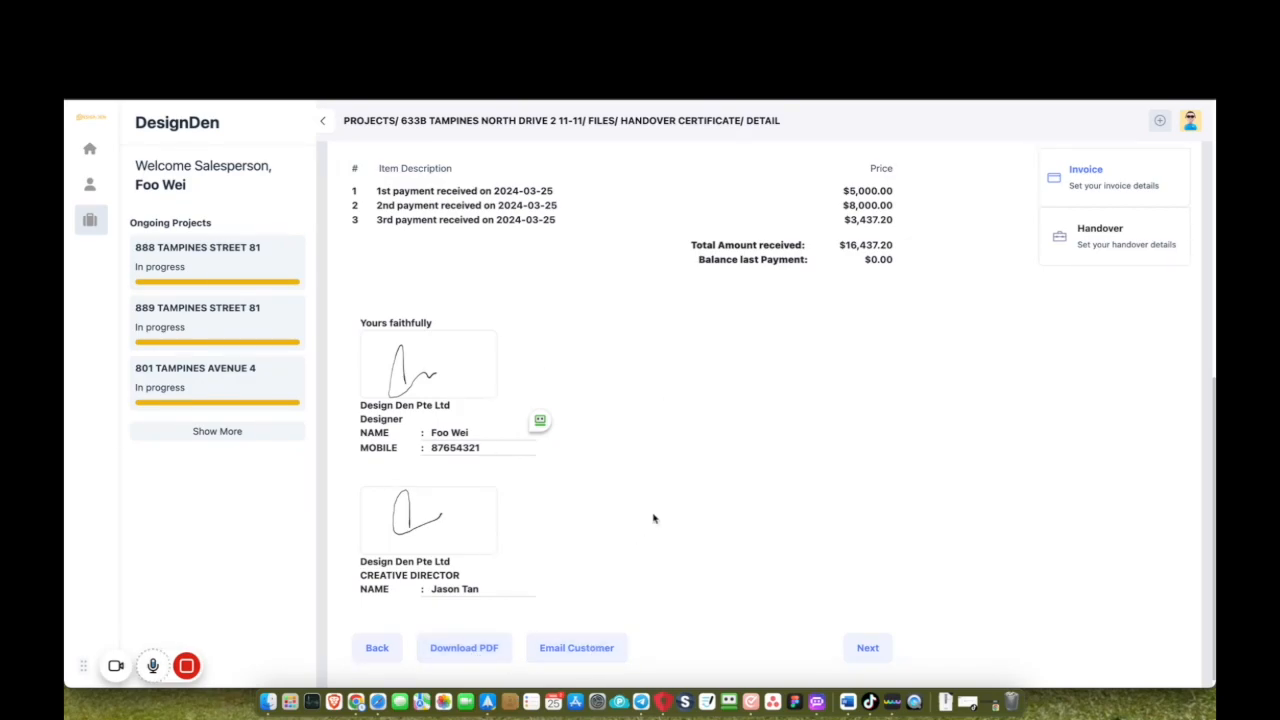
{"action": "left_click", "coordinate": [868, 648]}
Draw and place the sales rep signature on the Hand Over Certificate.
{"action": "scroll", "coordinate": [822, 338], "scroll_direction": "up", "scroll_amount": 2}
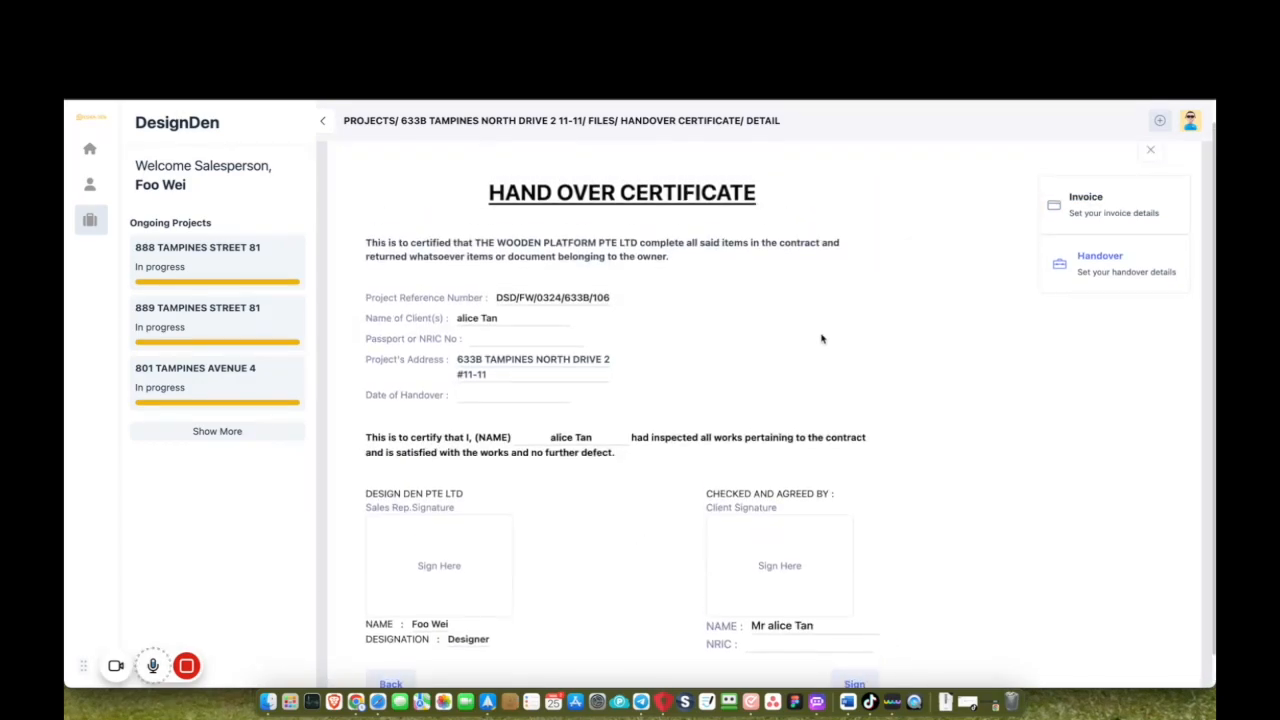
{"action": "scroll", "coordinate": [822, 339], "scroll_direction": "up", "scroll_amount": 1}
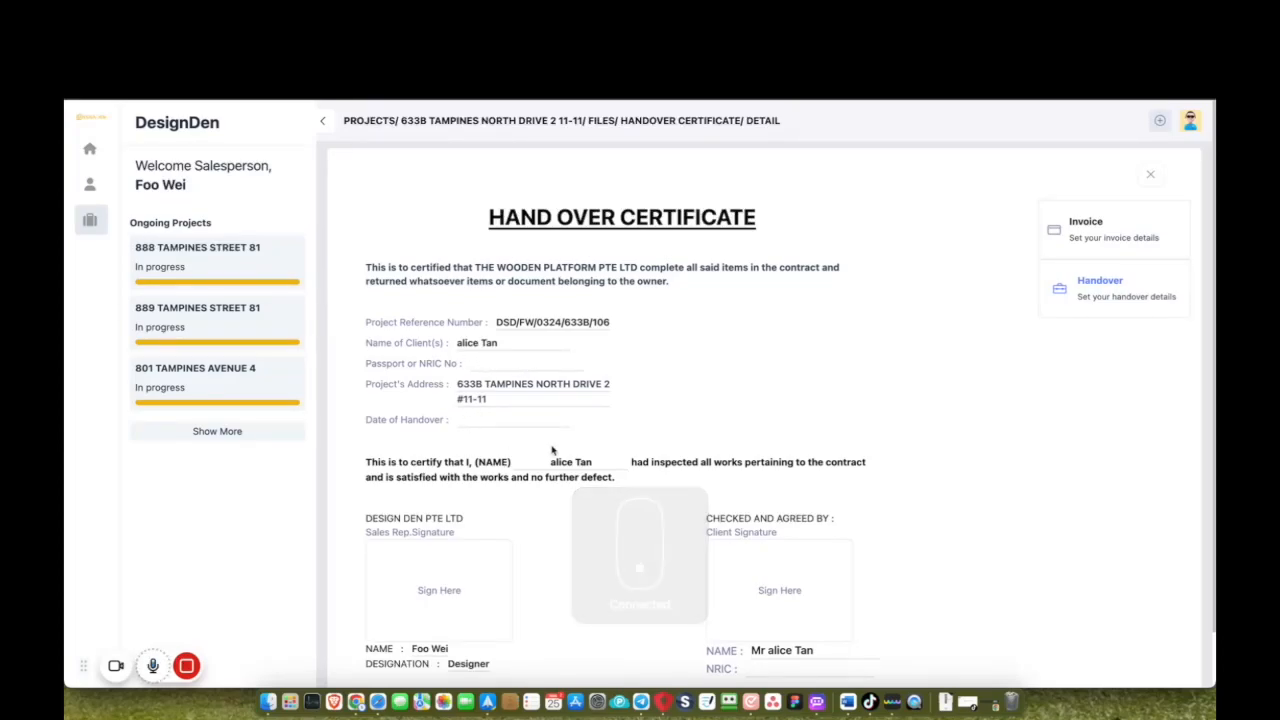
{"action": "left_click", "coordinate": [439, 590]}
{"action": "mouse_move", "coordinate": [600, 426]}
{"action": "left_mouse_down"}
{"action": "mouse_move", "coordinate": [662, 376]}
{"action": "mouse_move", "coordinate": [625, 438]}
{"action": "mouse_move", "coordinate": [704, 392]}
{"action": "left_mouse_up"}
{"action": "left_click", "coordinate": [806, 512]}
Add the client signature, then sign off the certificate and dismiss the success message.
{"action": "left_click", "coordinate": [784, 592]}
{"action": "left_click", "coordinate": [792, 498]}
{"action": "scroll", "coordinate": [789, 490], "scroll_direction": "down", "scroll_amount": 2}
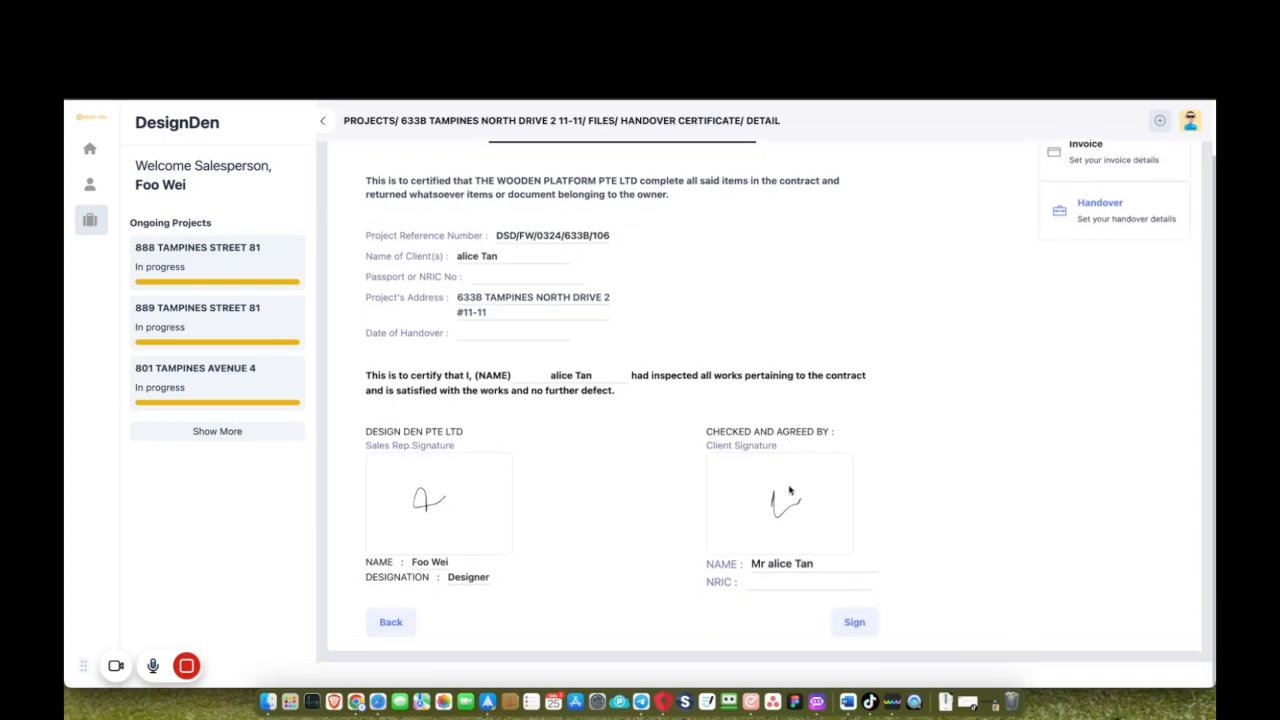
{"action": "left_click", "coordinate": [852, 649]}
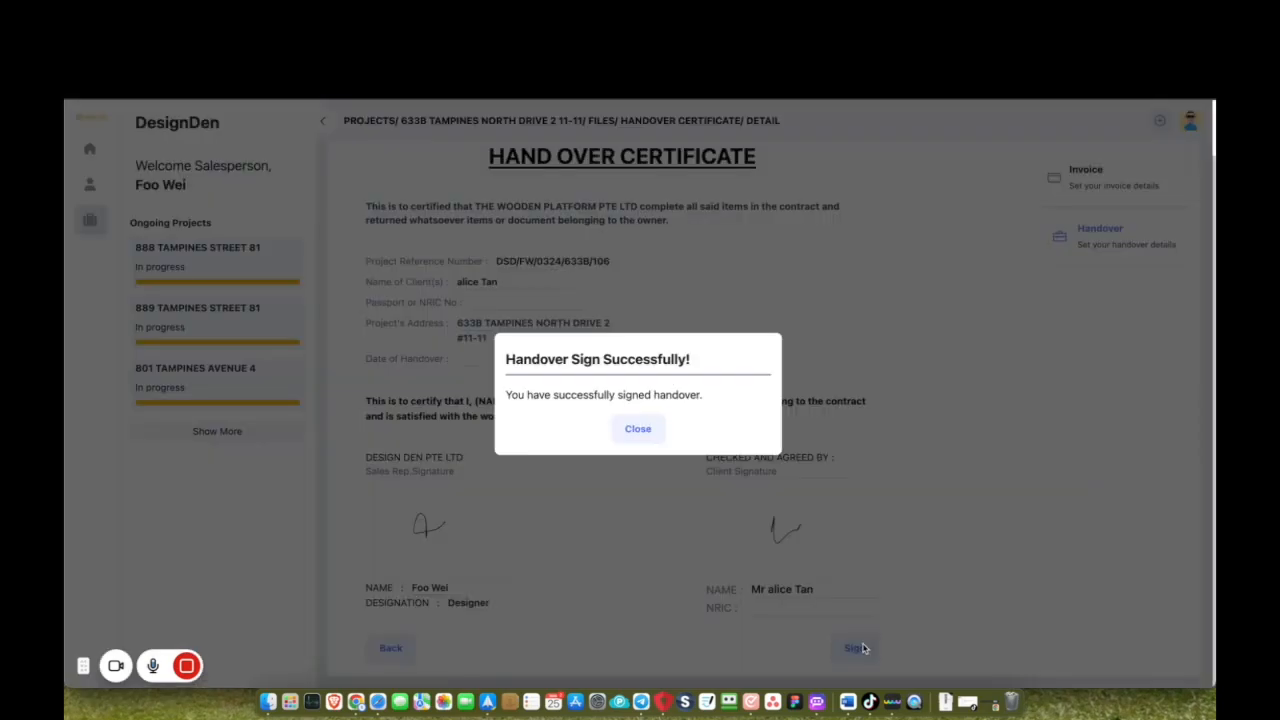
{"action": "left_click", "coordinate": [648, 432]}
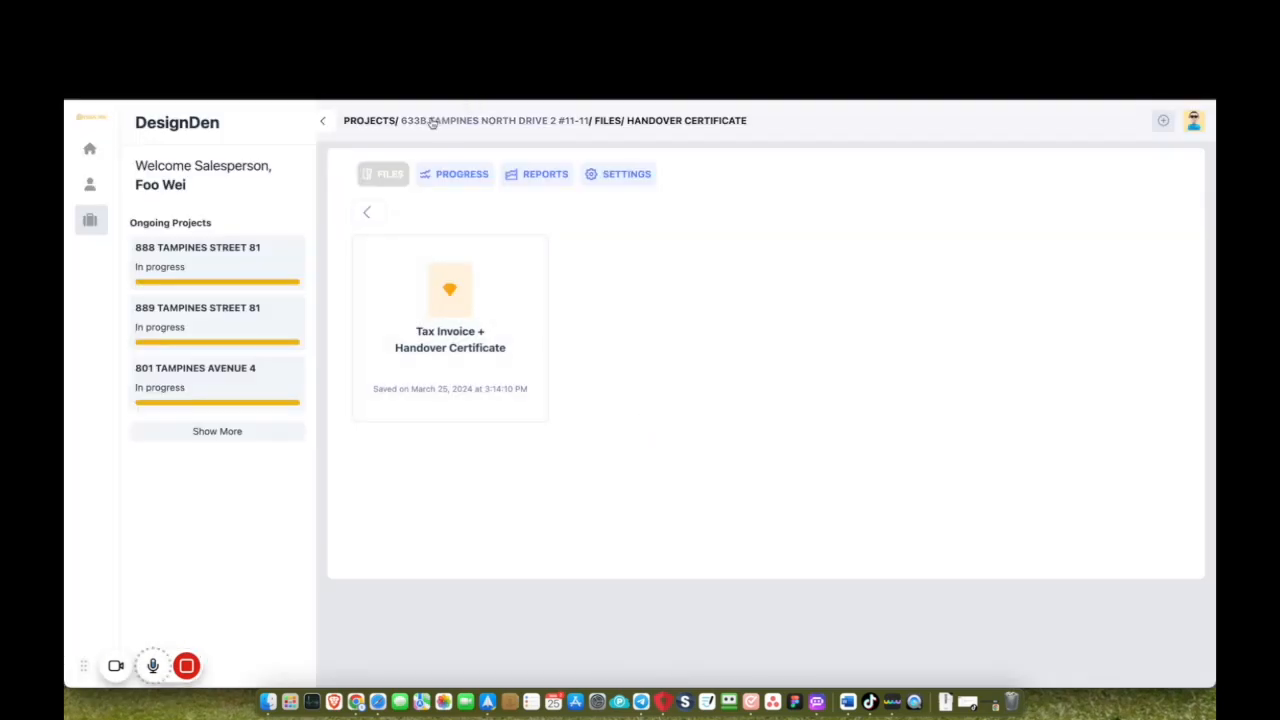
Find the 633B card under Completed/Cancelled on the Projects board, completed 25/03/2024.
{"action": "left_click", "coordinate": [89, 220]}
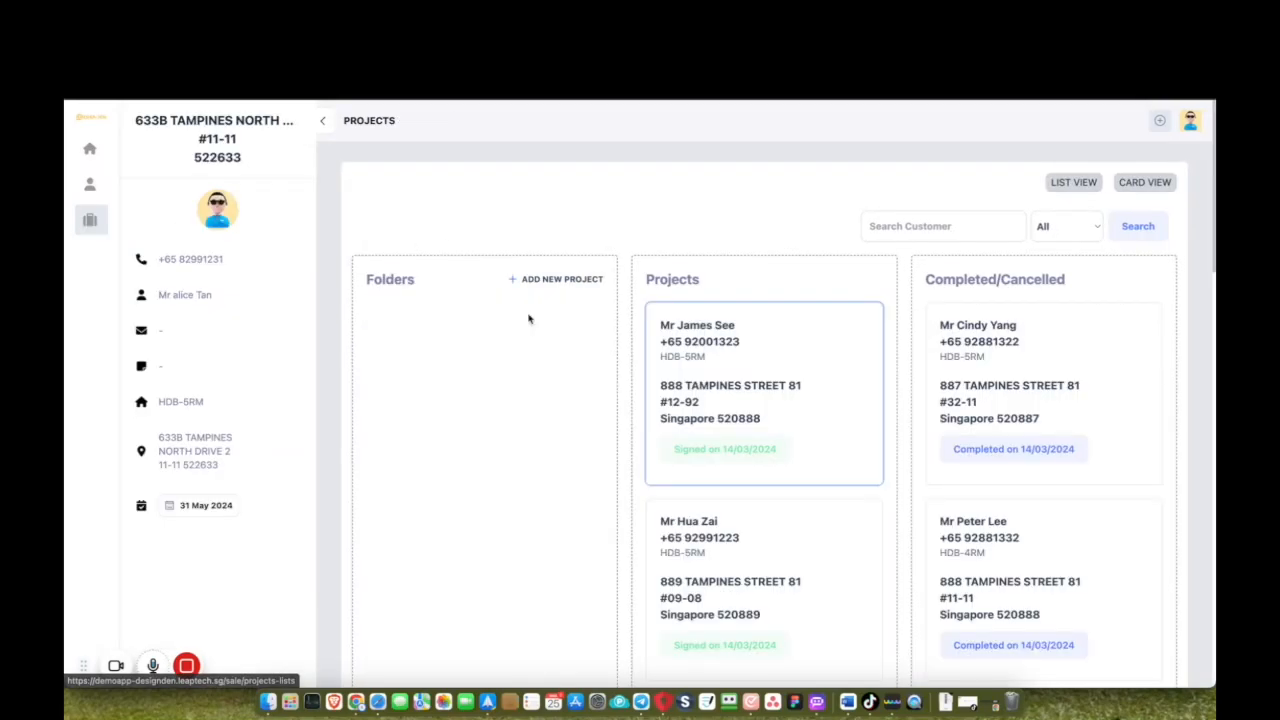
{"action": "scroll", "coordinate": [963, 452], "scroll_direction": "down", "scroll_amount": 10}
{"action": "scroll", "coordinate": [963, 452], "scroll_direction": "down", "scroll_amount": 3}
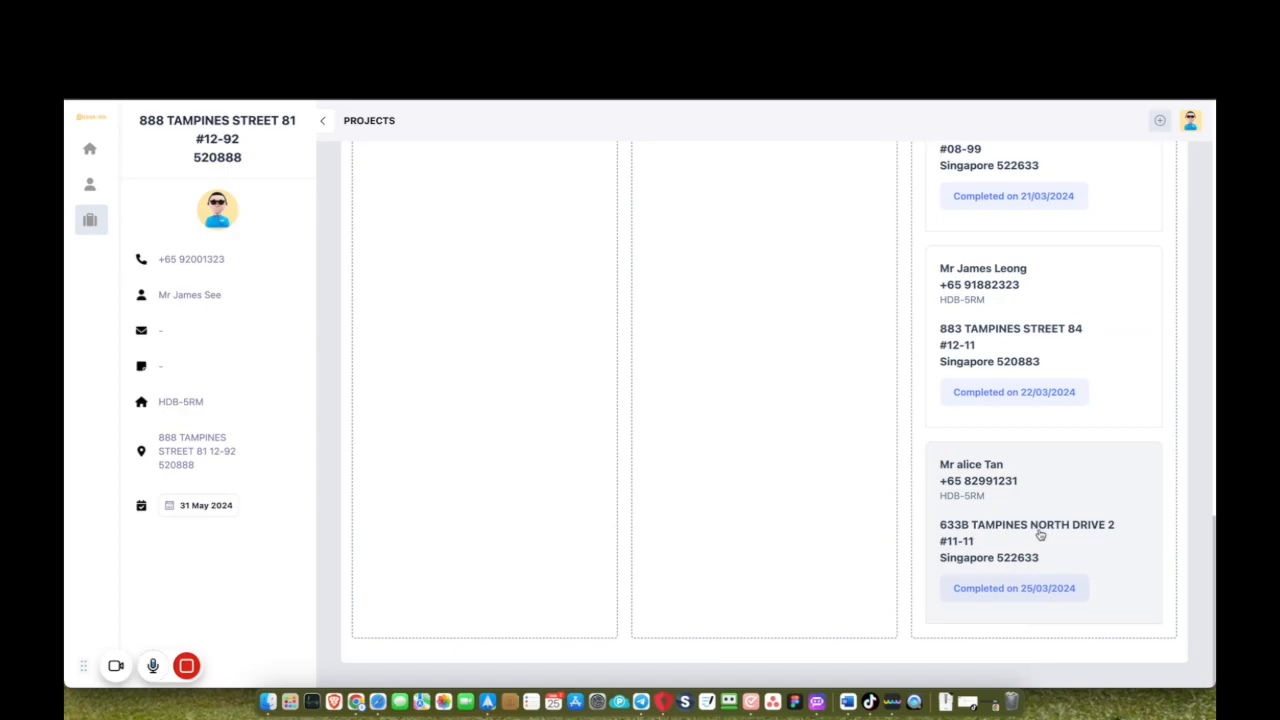
{"action": "scroll", "coordinate": [1040, 535], "scroll_direction": "up", "scroll_amount": 12}
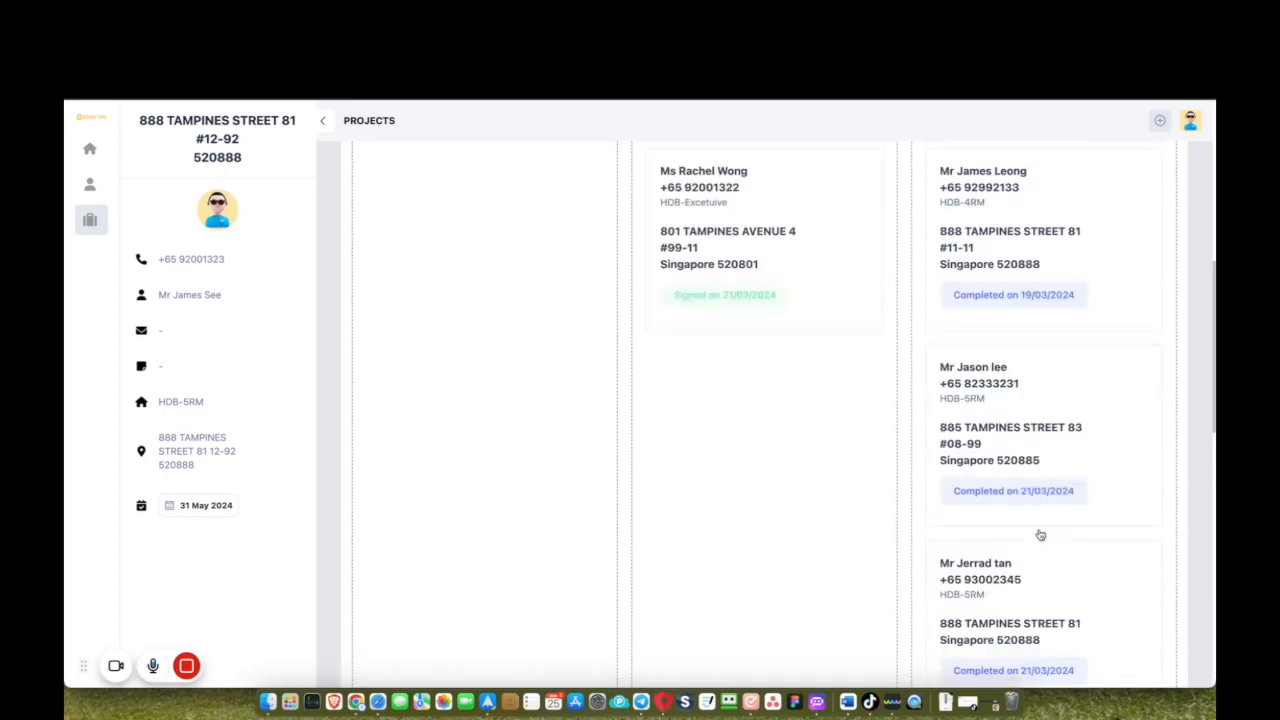